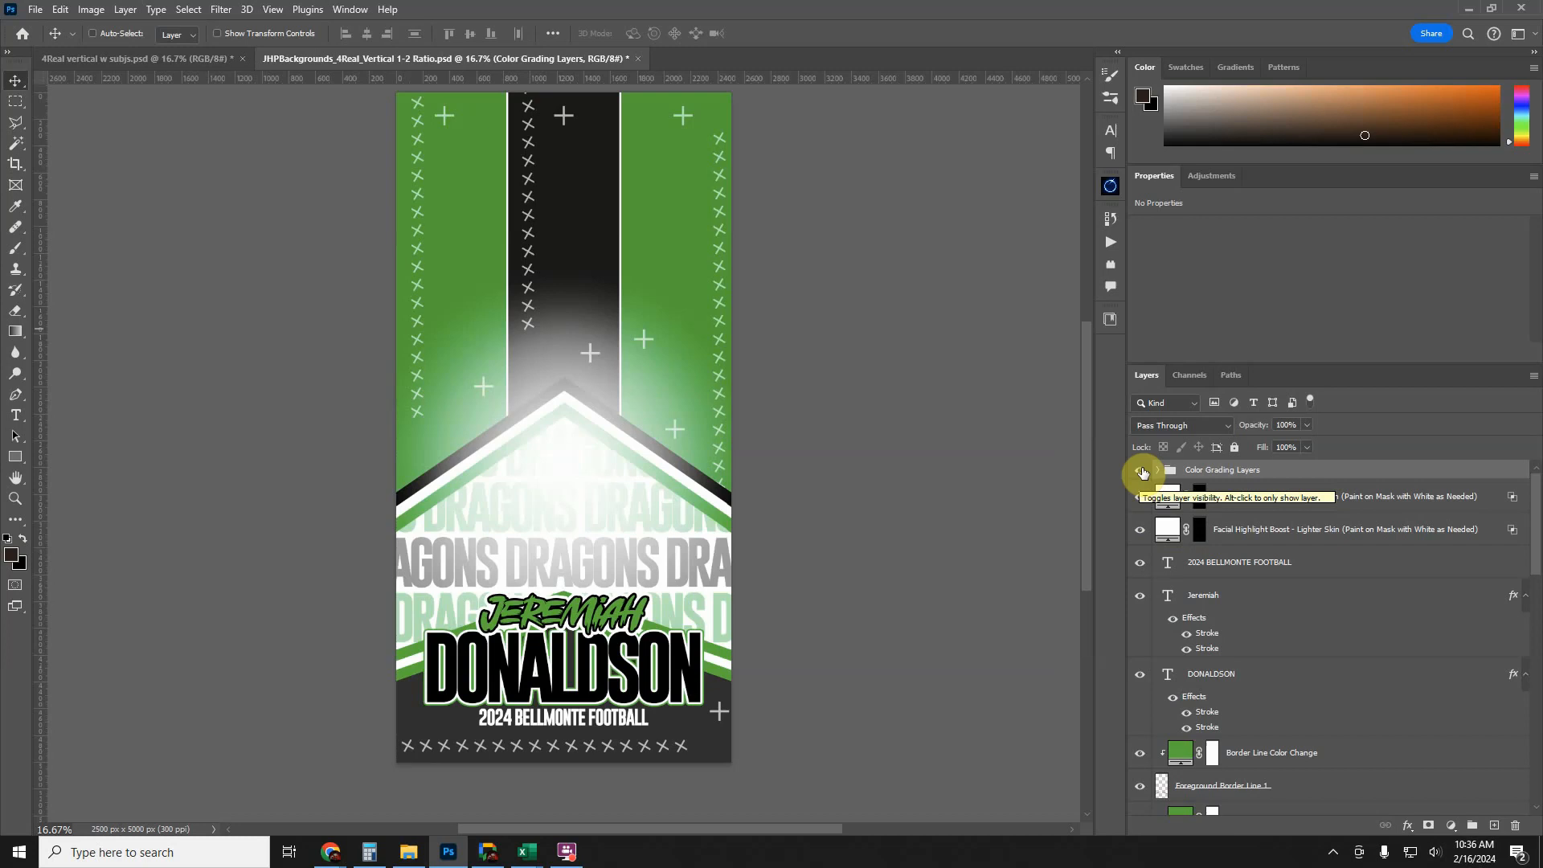
# - Hide every layer from Color Grading Layers down through the Subject Group, including the name text, foreground border lines and bottom background block
pyautogui.moveTo(1142, 473); pyautogui.dragTo(1139, 752)
pyautogui.scroll(-5, 1157, 710)
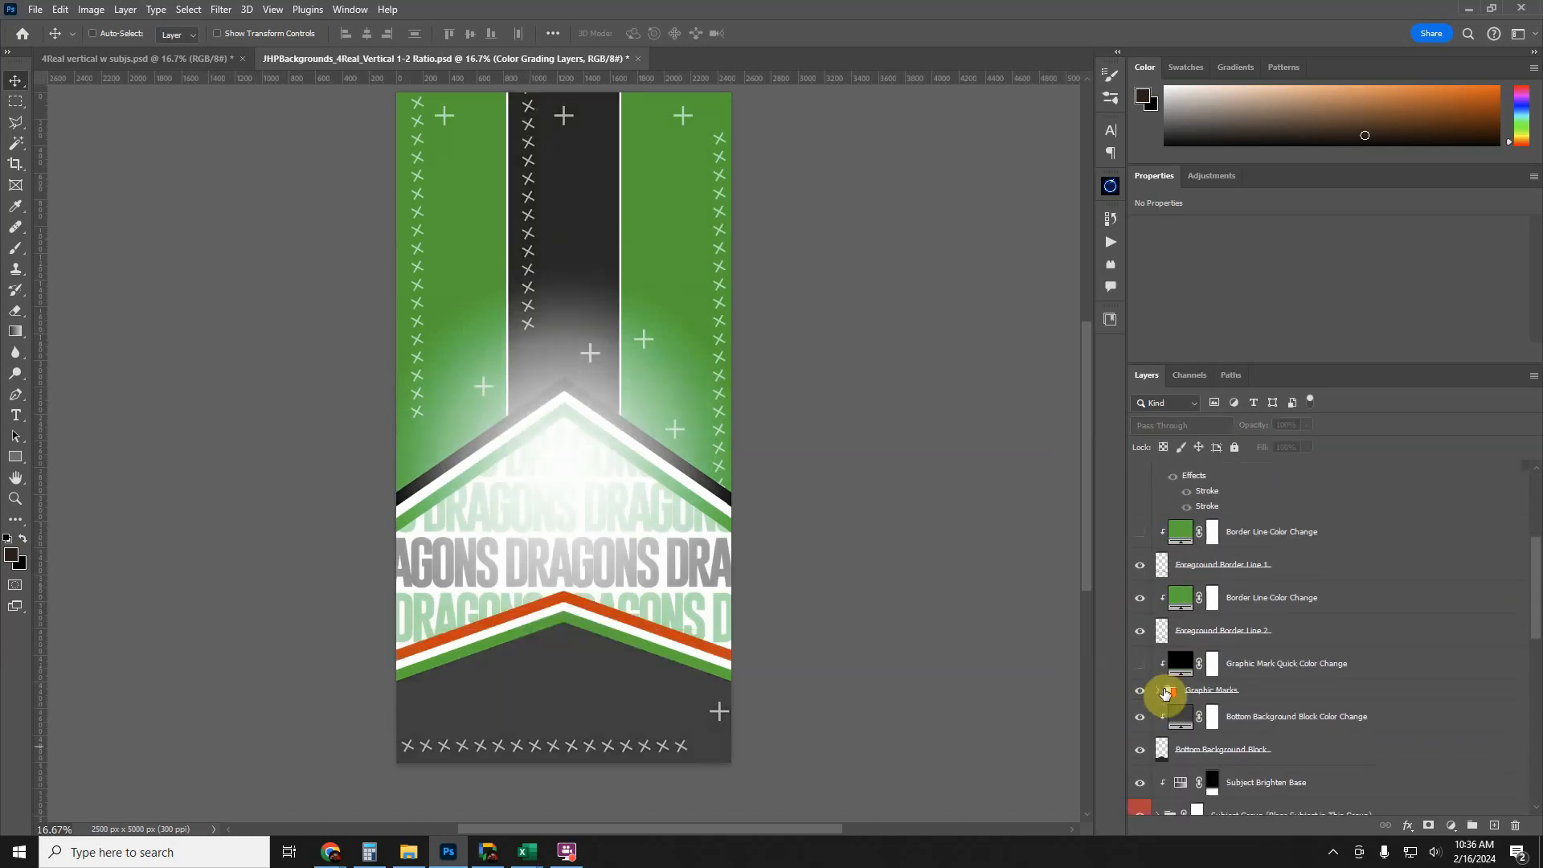
pyautogui.scroll(-2, 1166, 692)
pyautogui.moveTo(1139, 500); pyautogui.dragTo(1138, 757)
pyautogui.scroll(-5, 1157, 723)
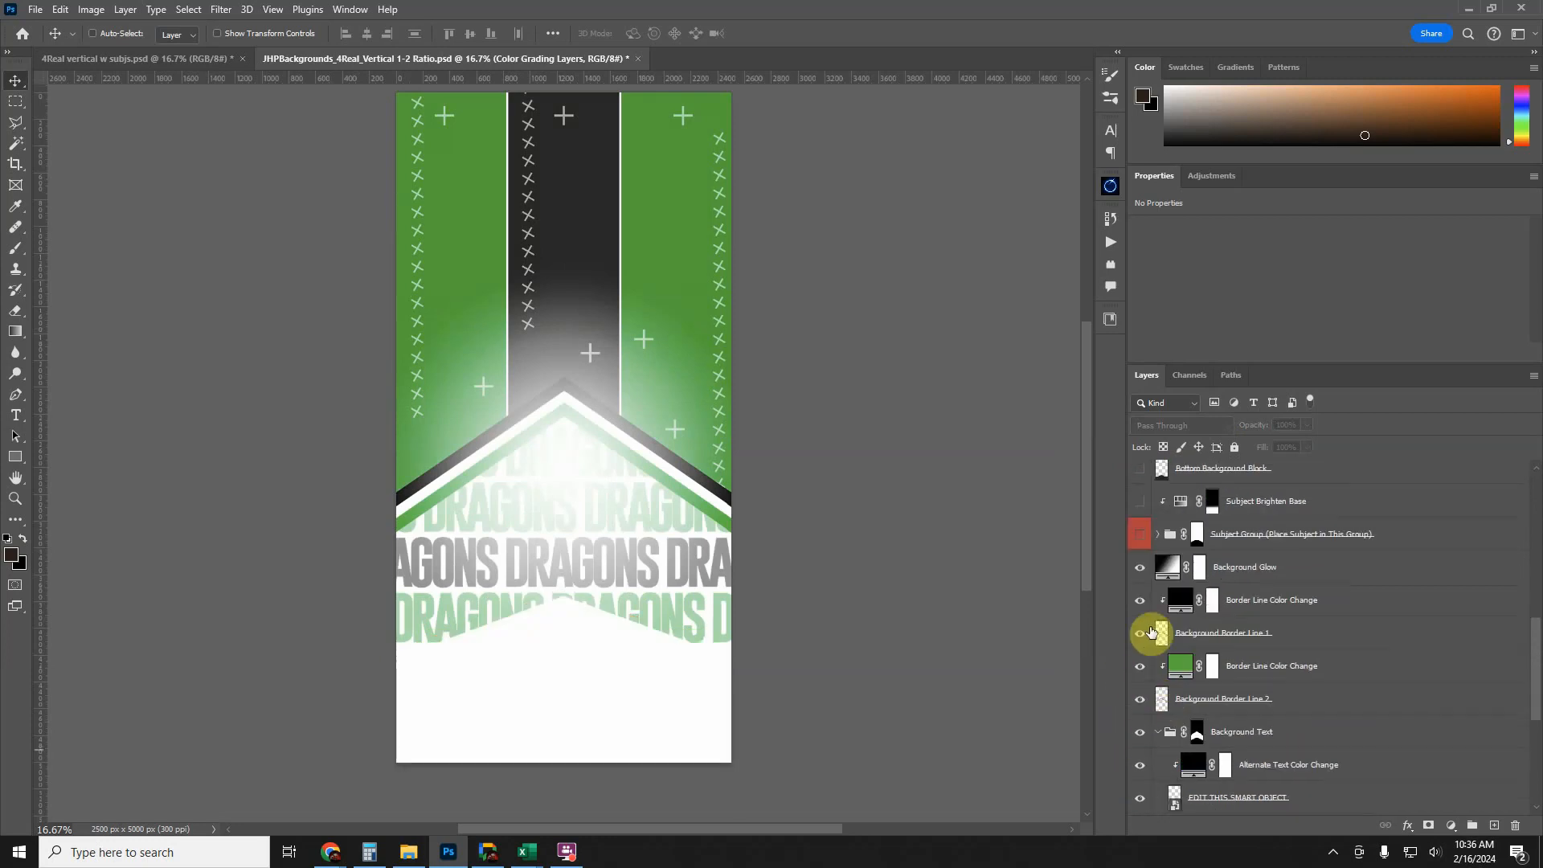
# - Hide the remaining layers from Background Glow down through Background Subjects so only Background Color stays visible, collapsing the Background Text group
pyautogui.moveTo(1151, 633); pyautogui.dragTo(1146, 720)
pyautogui.scroll(-3, 1145, 707)
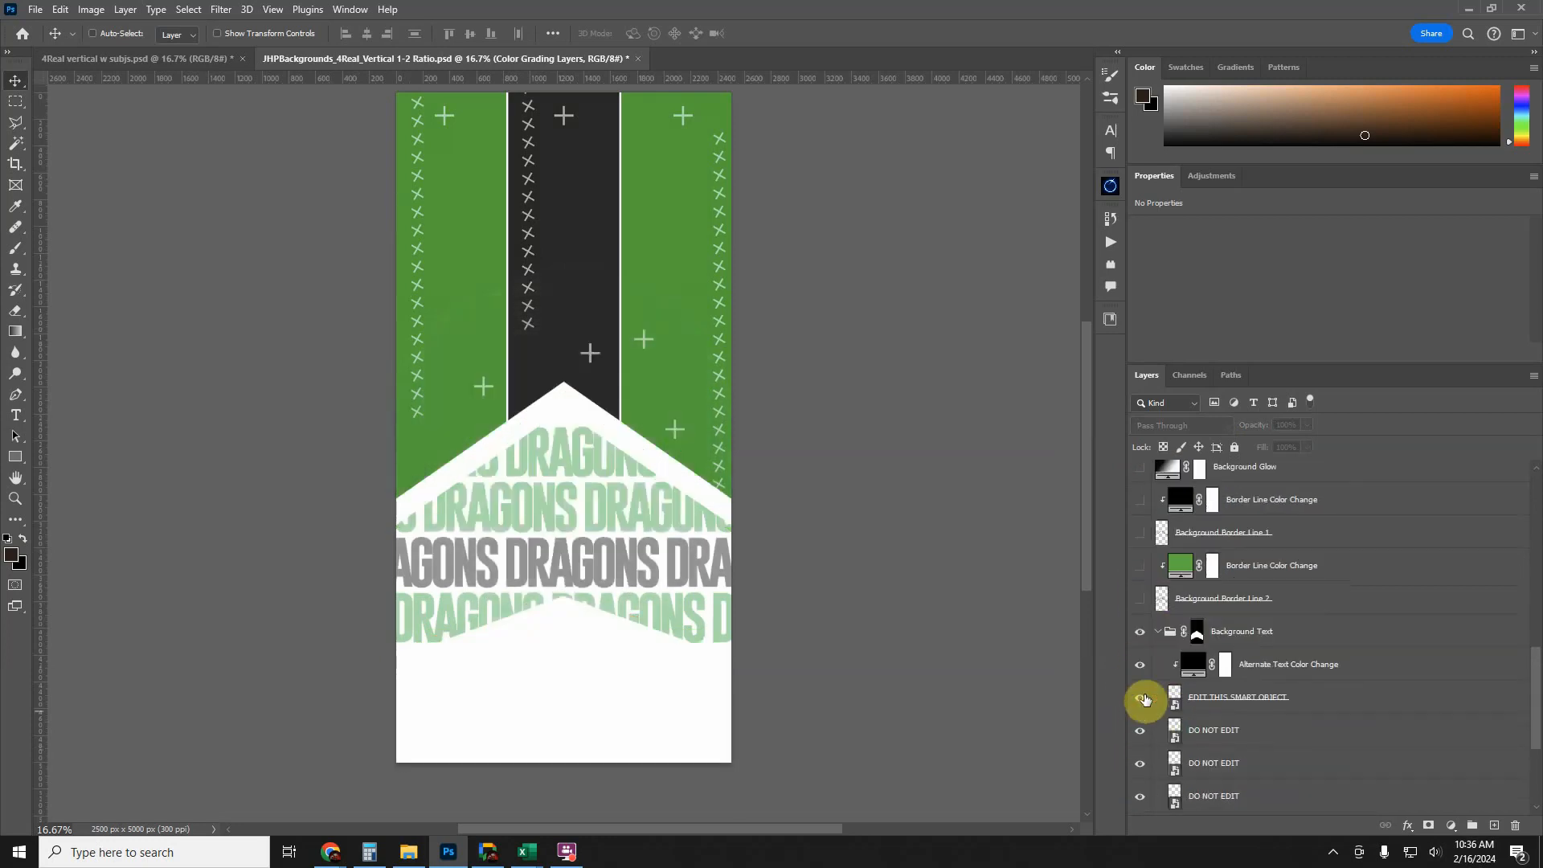
pyautogui.click(1157, 631)
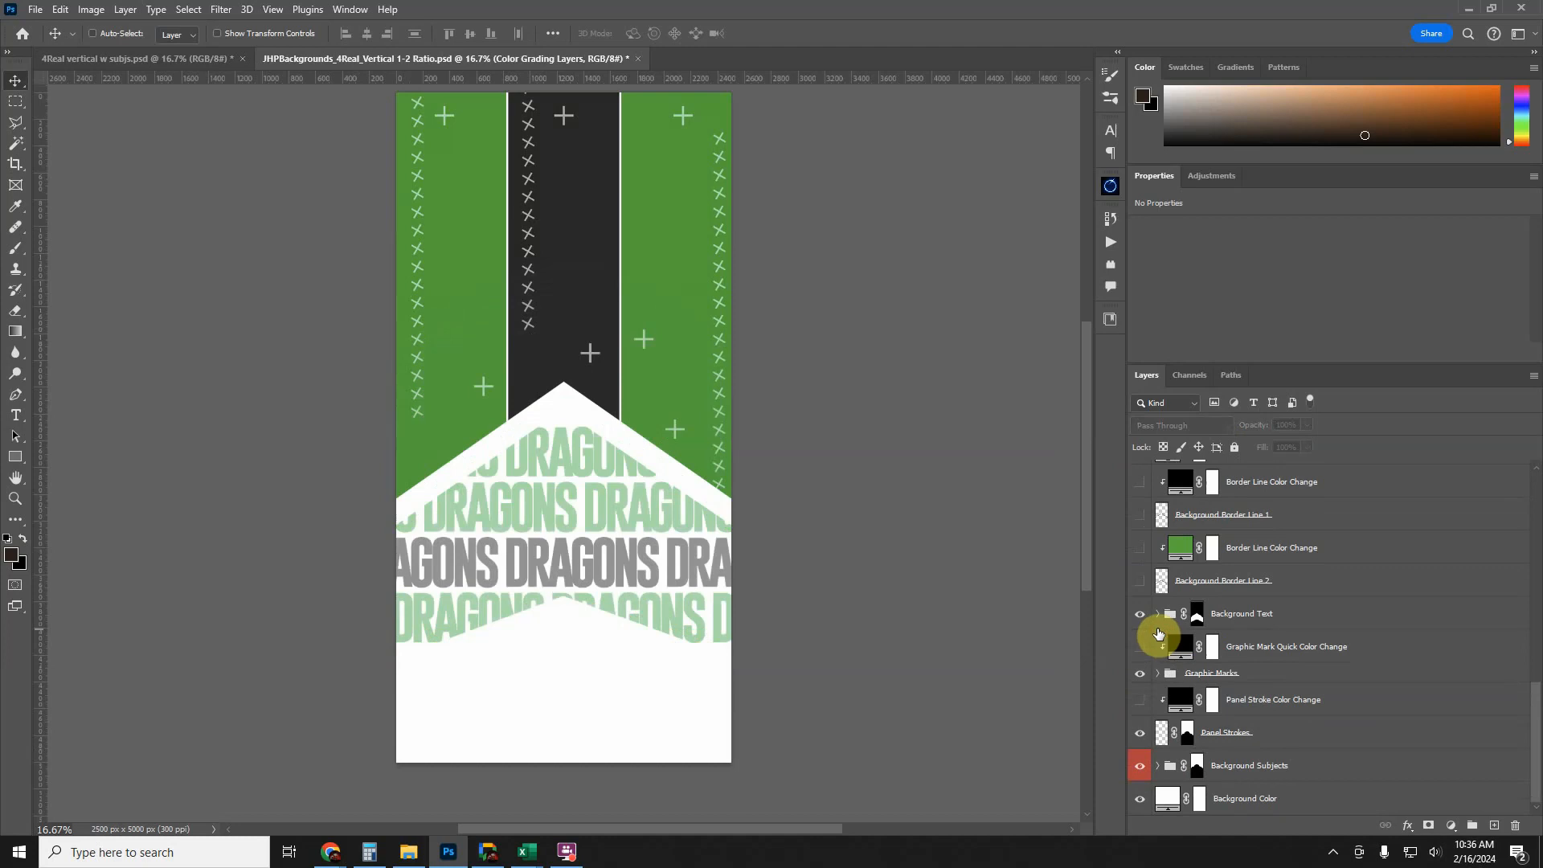
pyautogui.moveTo(1140, 615); pyautogui.dragTo(1143, 764)
# - Try dark red 9c1414 as the fill of the Background Color layer, then cancel the change
pyautogui.click(1285, 801)
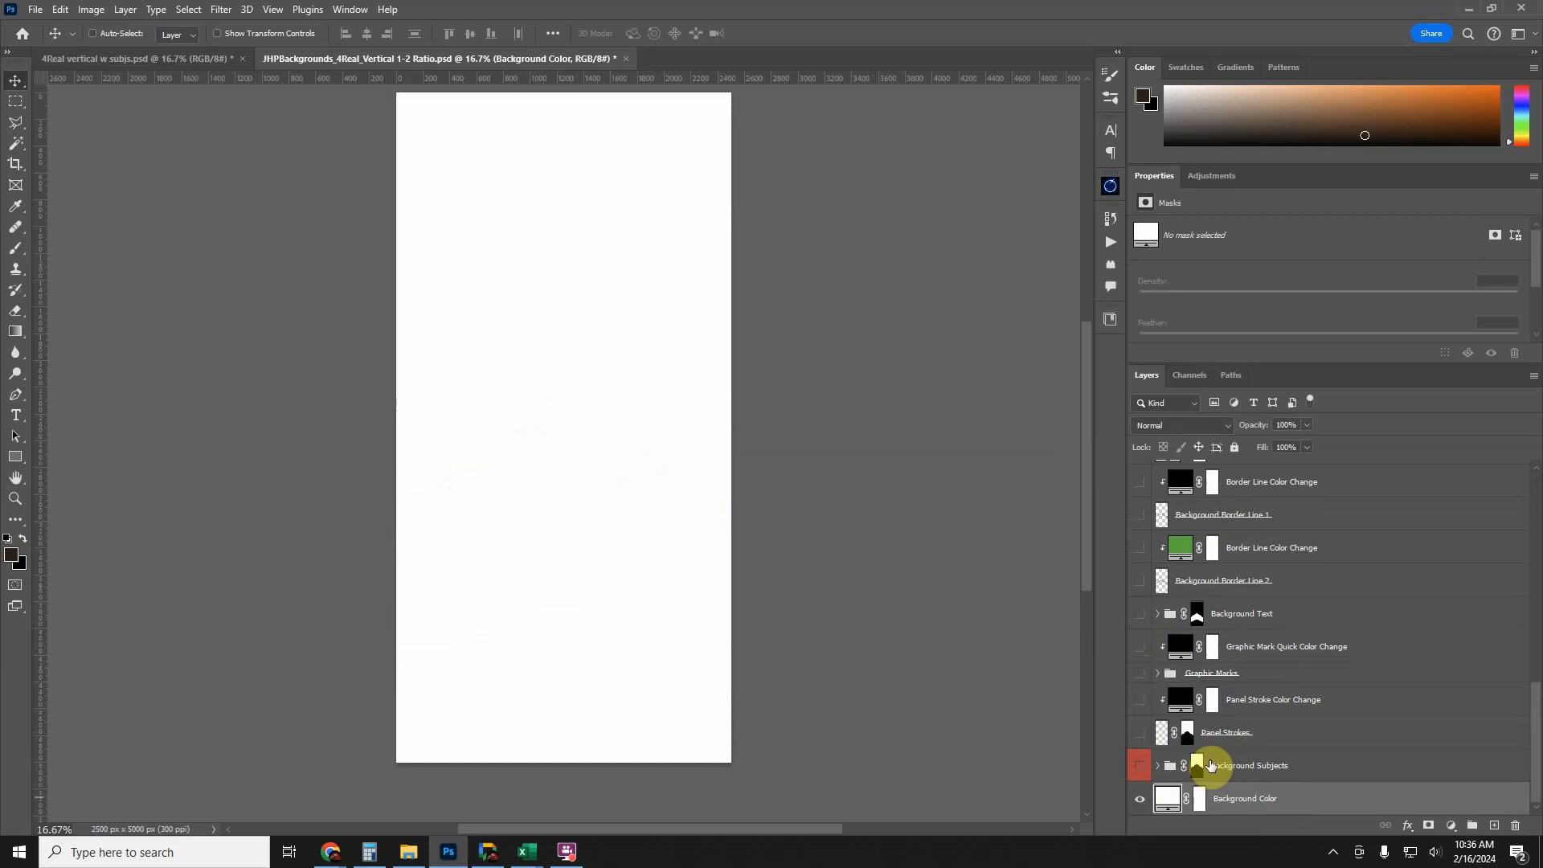
pyautogui.click(1311, 774)
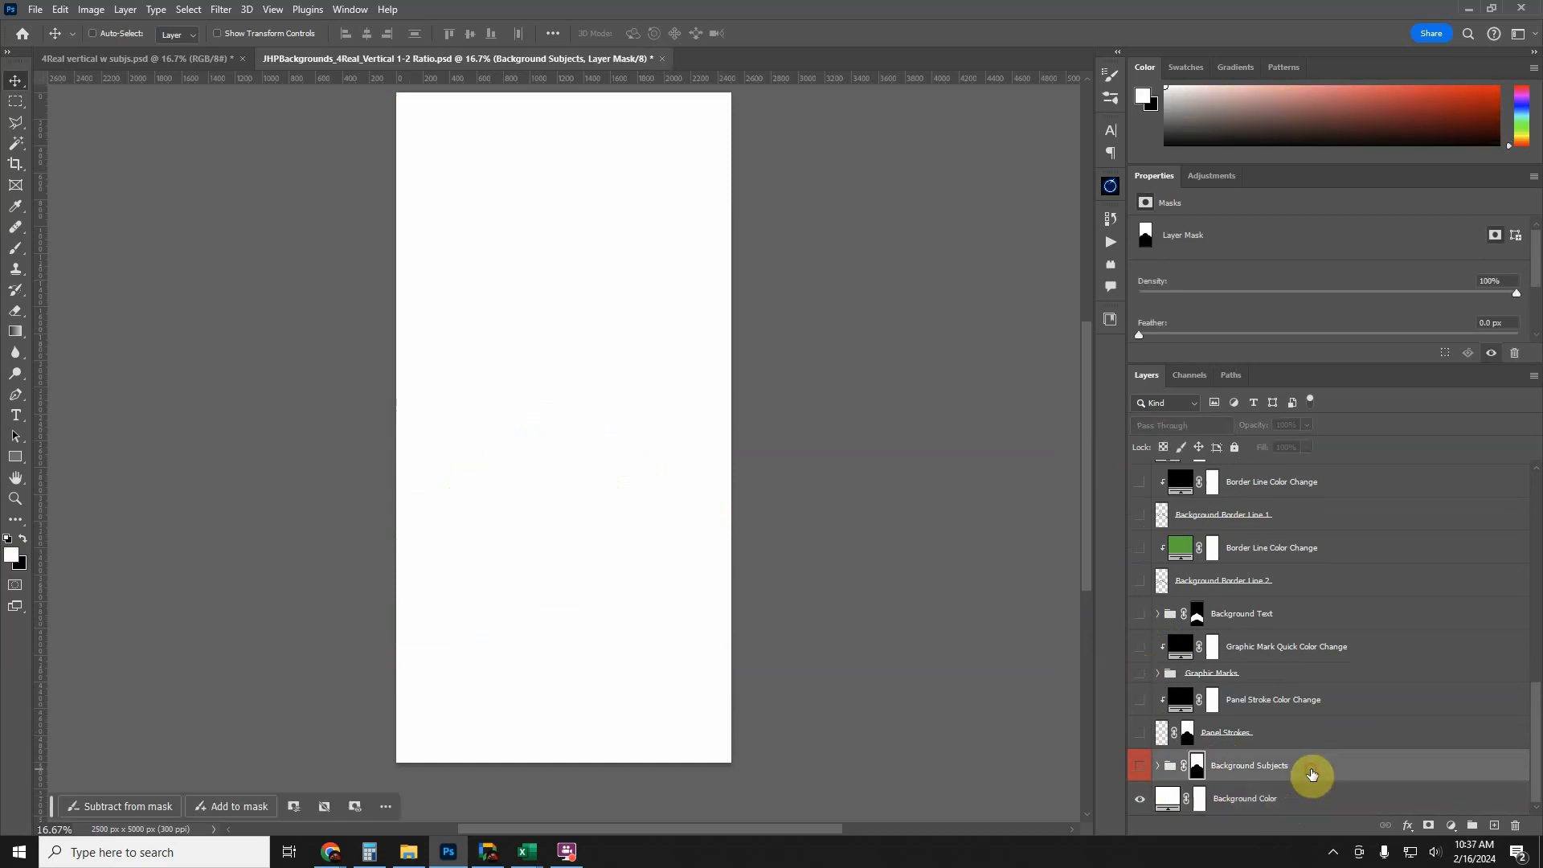
pyautogui.click(1252, 800)
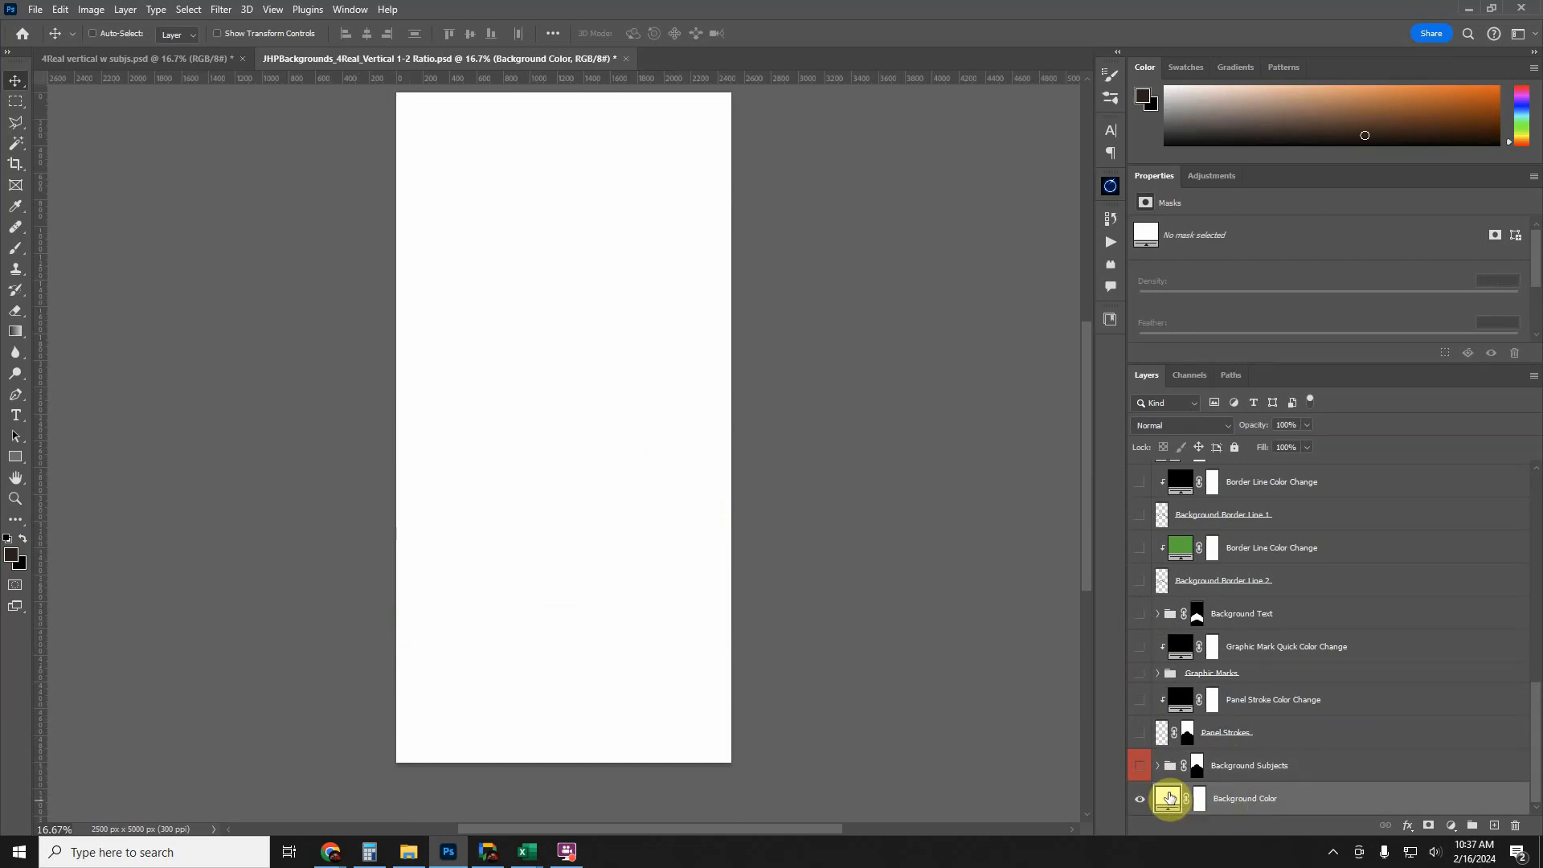
pyautogui.doubleClick(1168, 798)
pyautogui.moveTo(1159, 285)
pyautogui.mouseDown()
pyautogui.moveTo(1237, 196)
pyautogui.moveTo(1146, 300)
pyautogui.moveTo(1206, 272)
pyautogui.mouseUp()
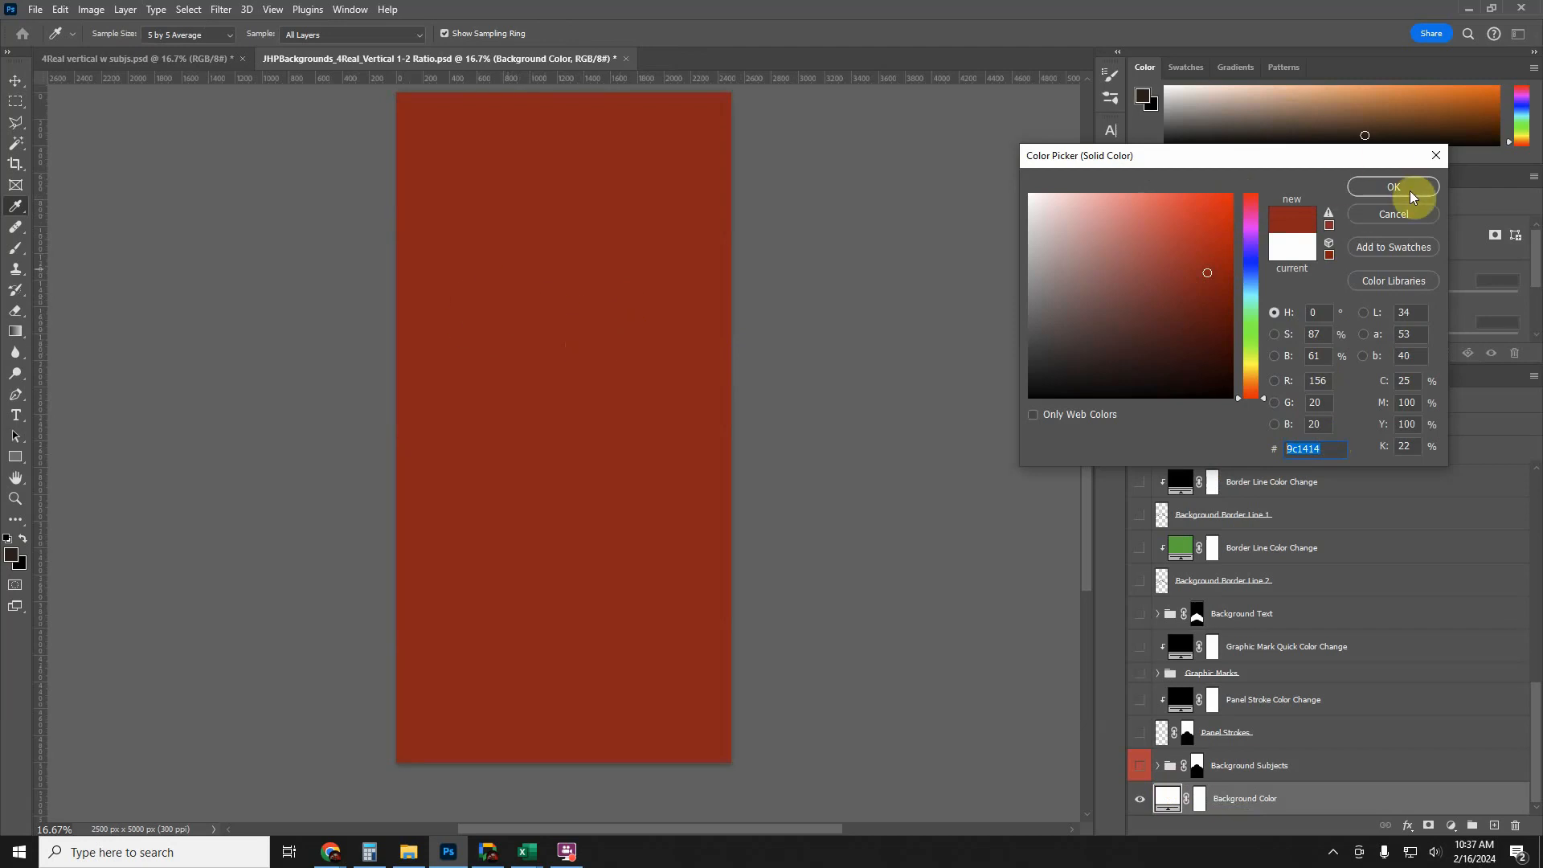
pyautogui.click(1394, 213)
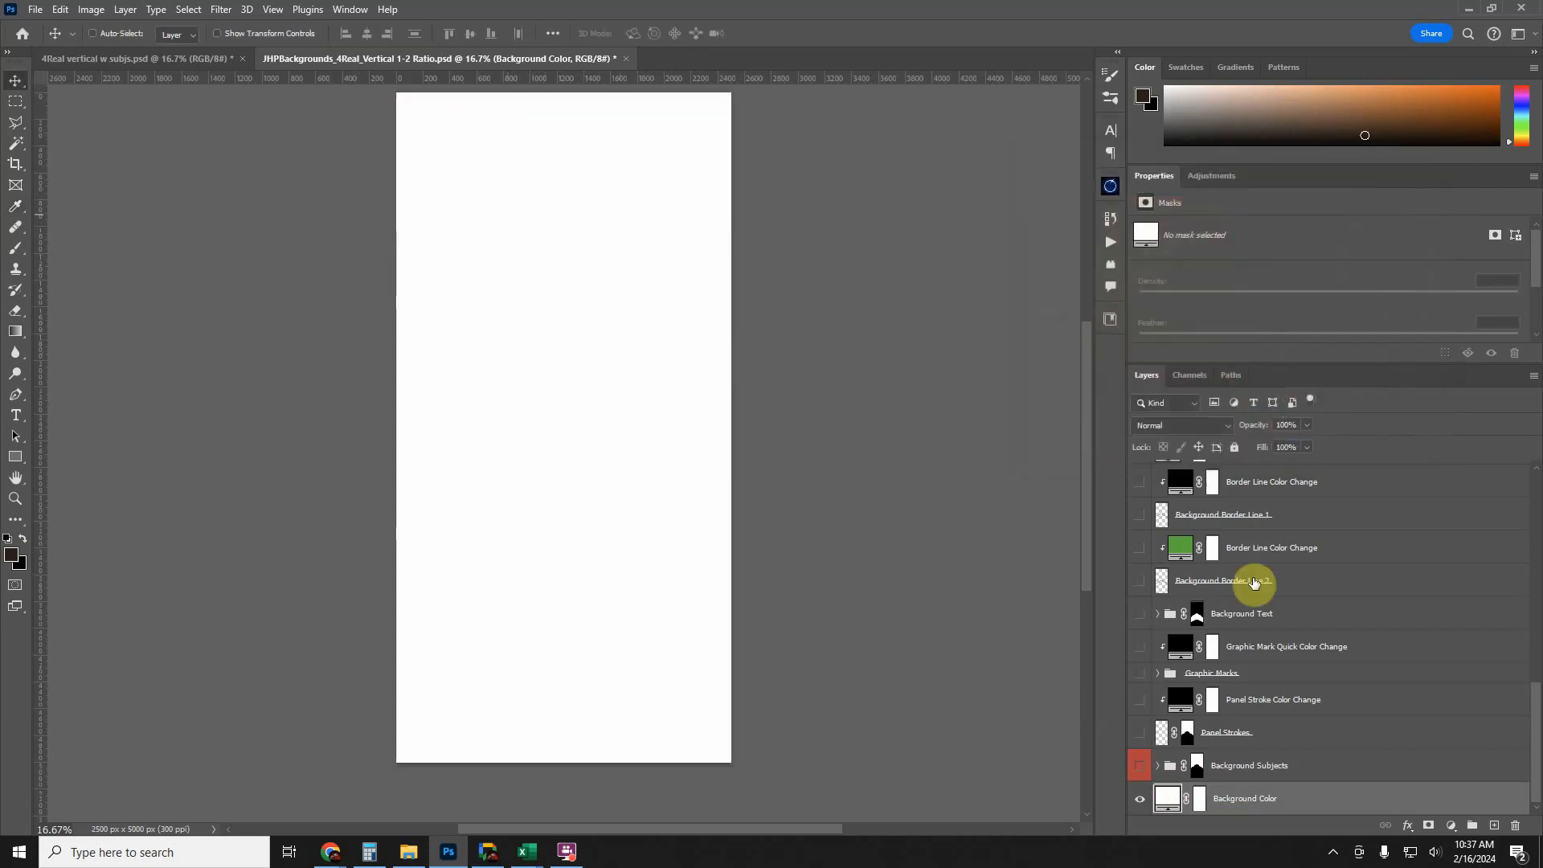
# - Select the Background Subjects group and make it visible above the Background Color layer
pyautogui.click(1326, 770)
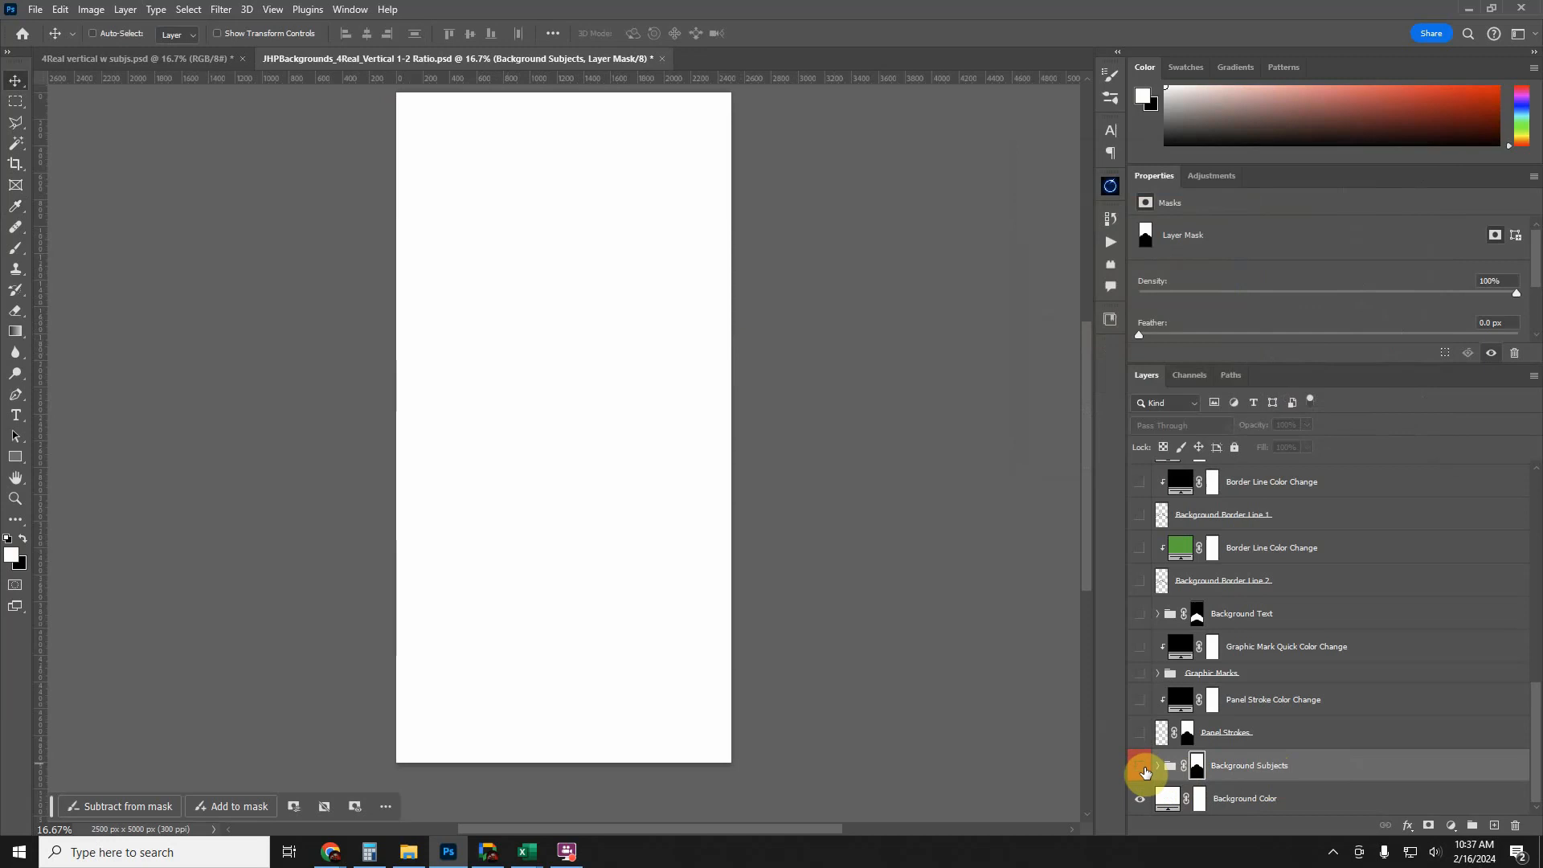
pyautogui.moveTo(1145, 771); pyautogui.dragTo(1139, 573)
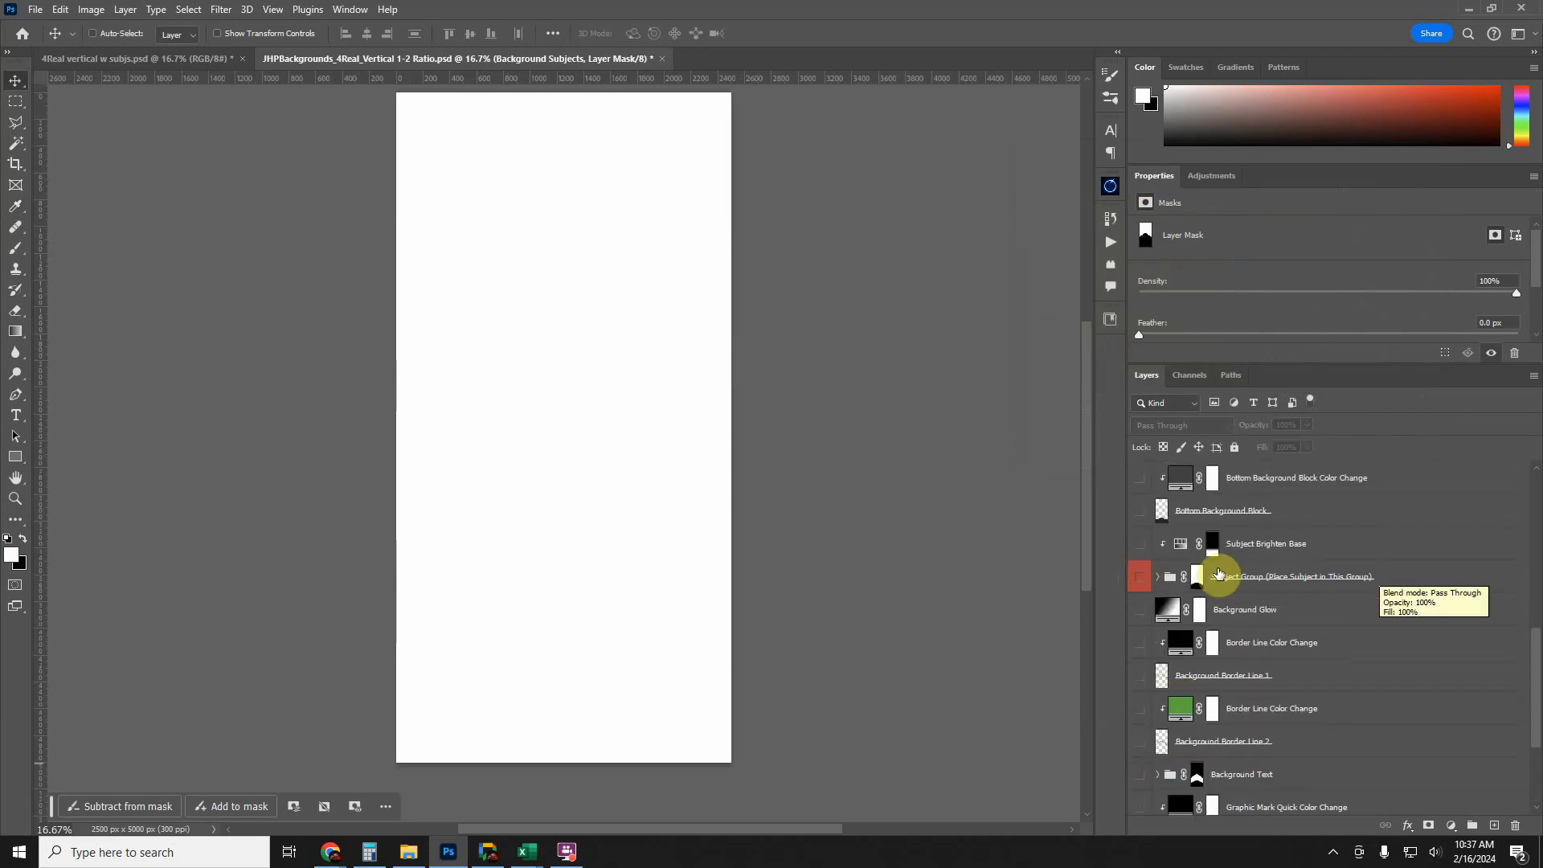
pyautogui.scroll(-3, 1221, 574)
pyautogui.scroll(-2, 1221, 572)
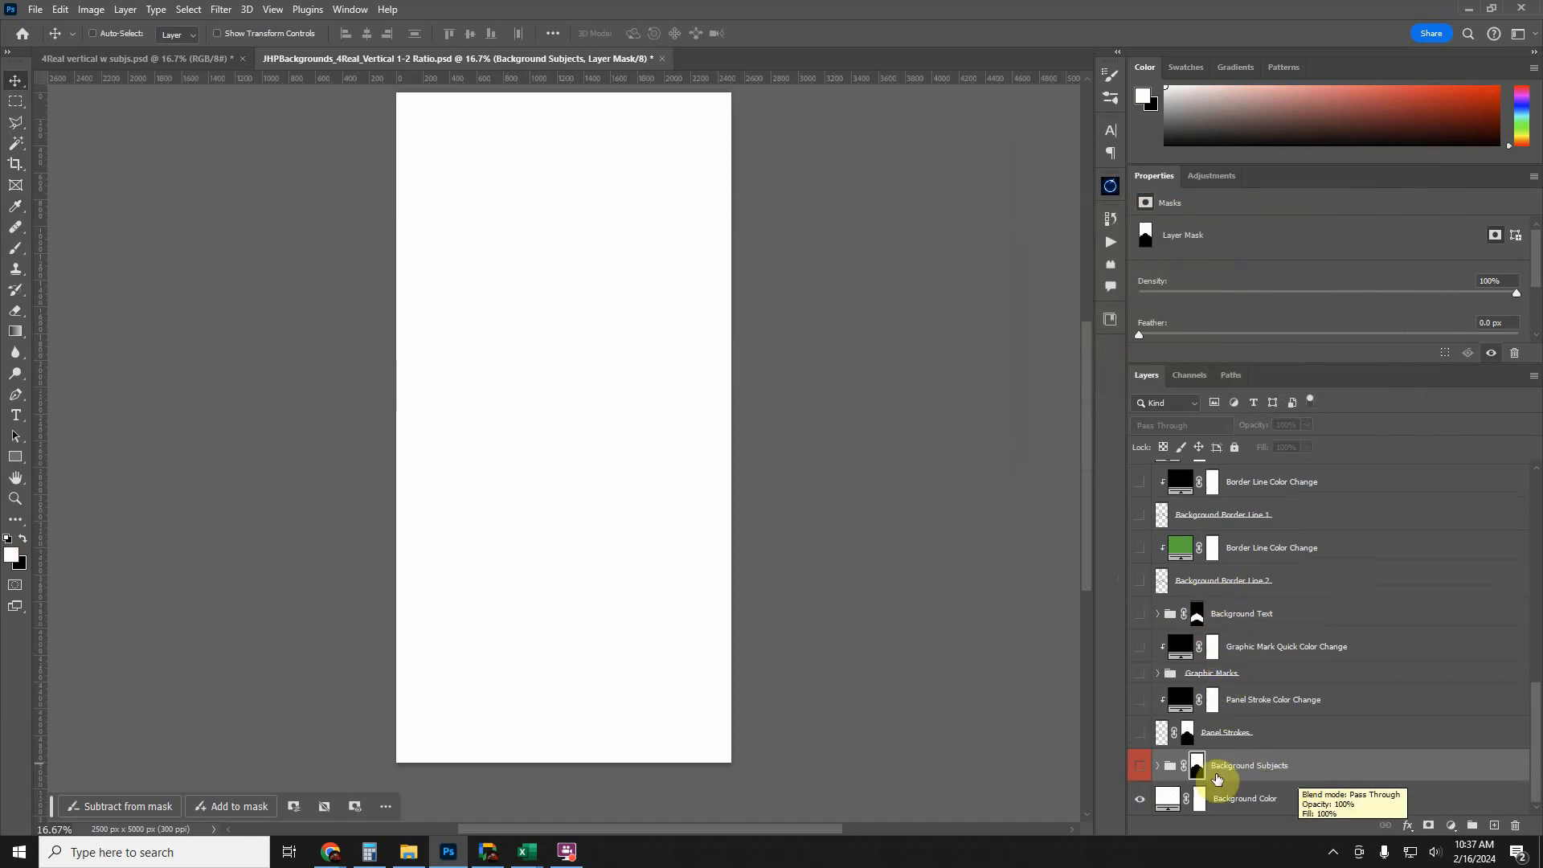
pyautogui.click(1138, 765)
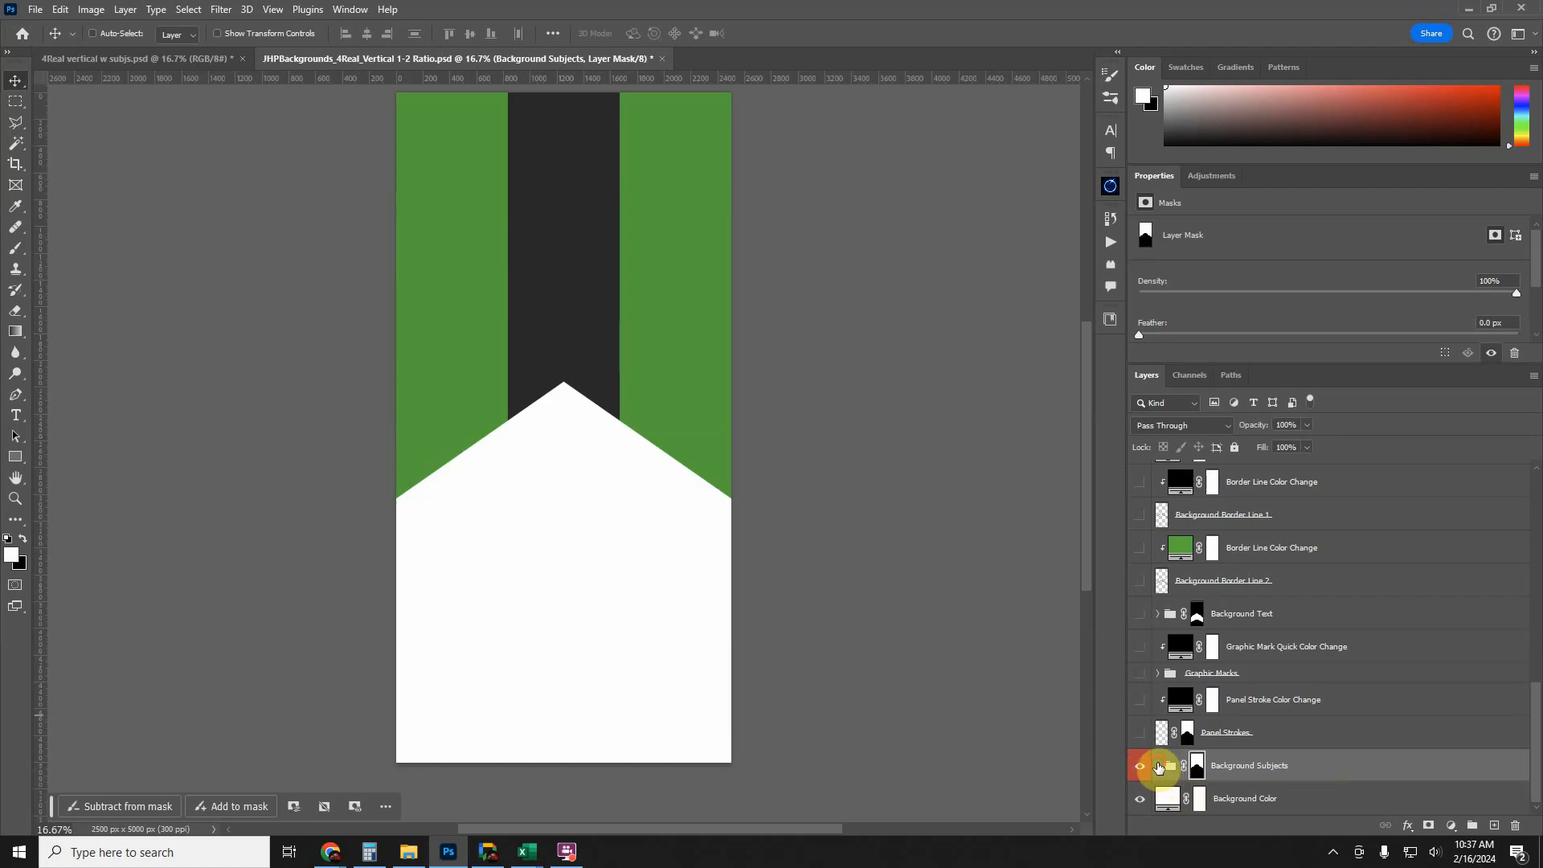
# - Expand the Background Subjects group and its Center Subject Here subgroup to list the layers inside
pyautogui.click(1158, 765)
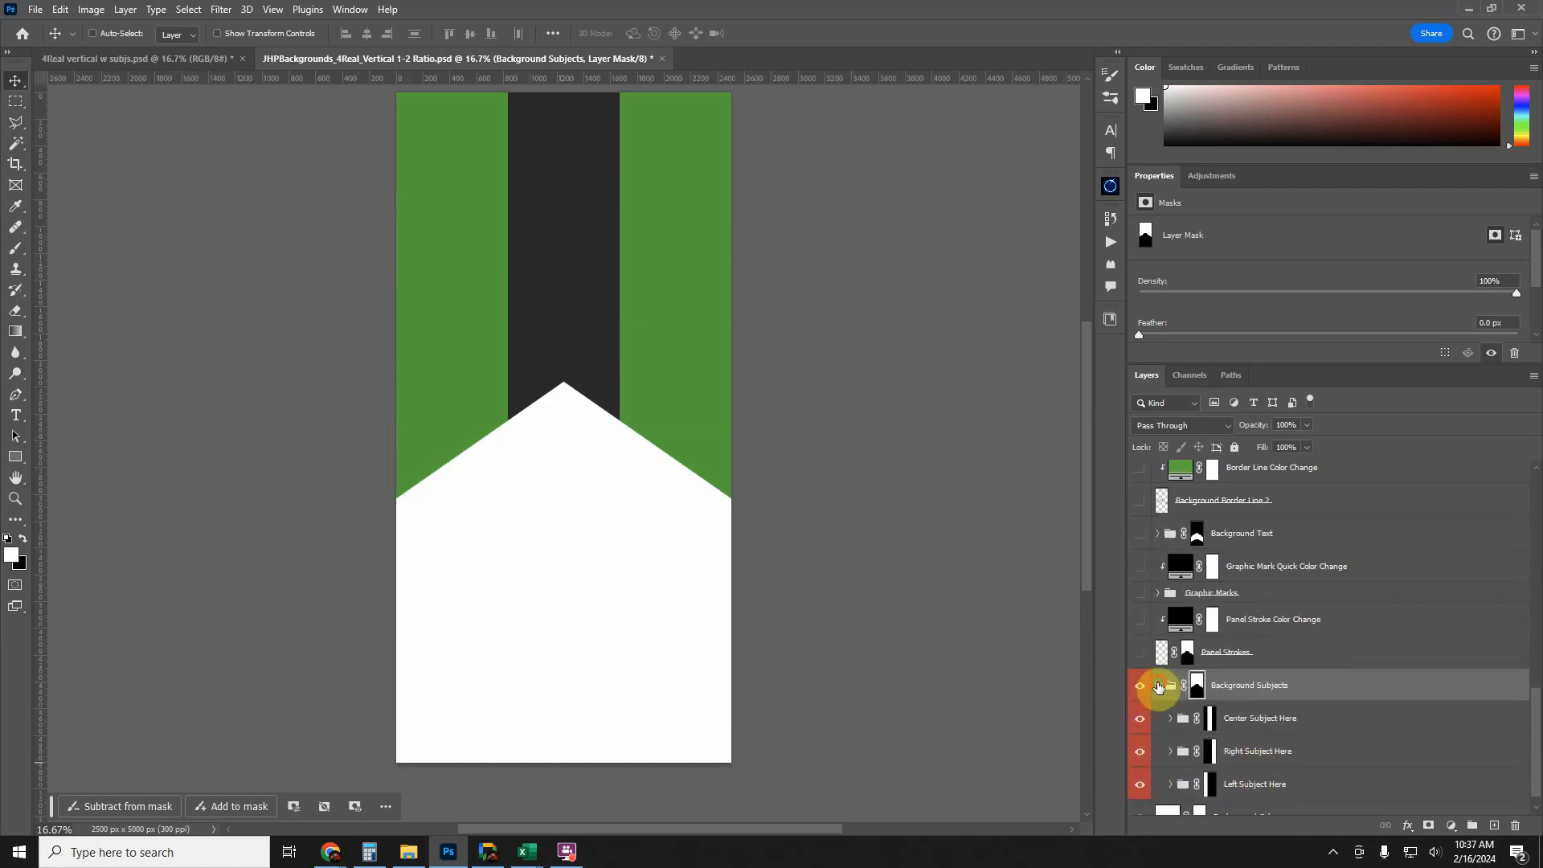
pyautogui.click(1158, 685)
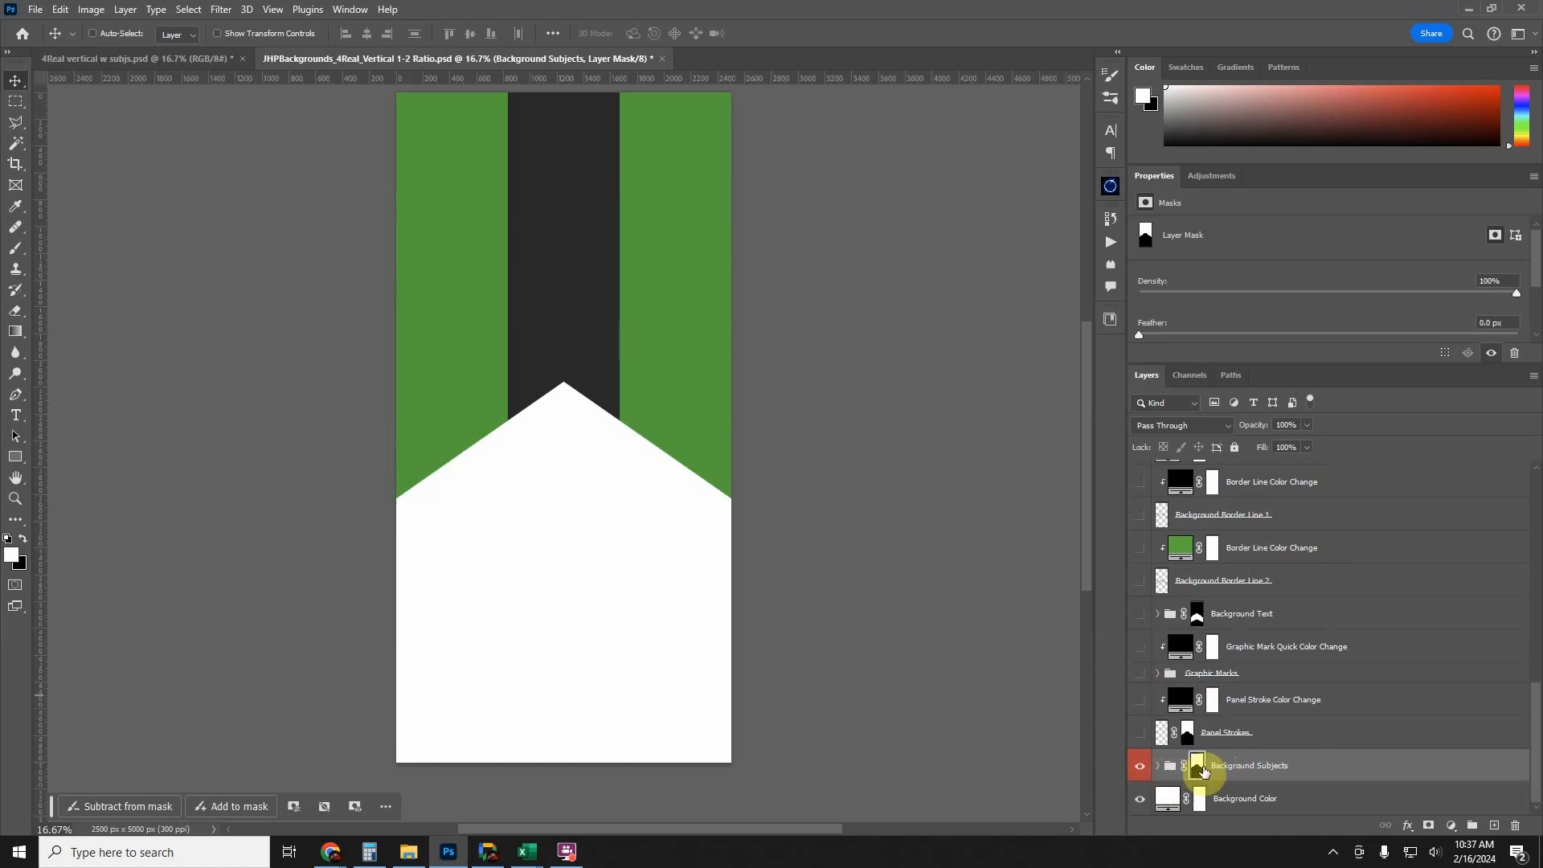
pyautogui.click(1157, 769)
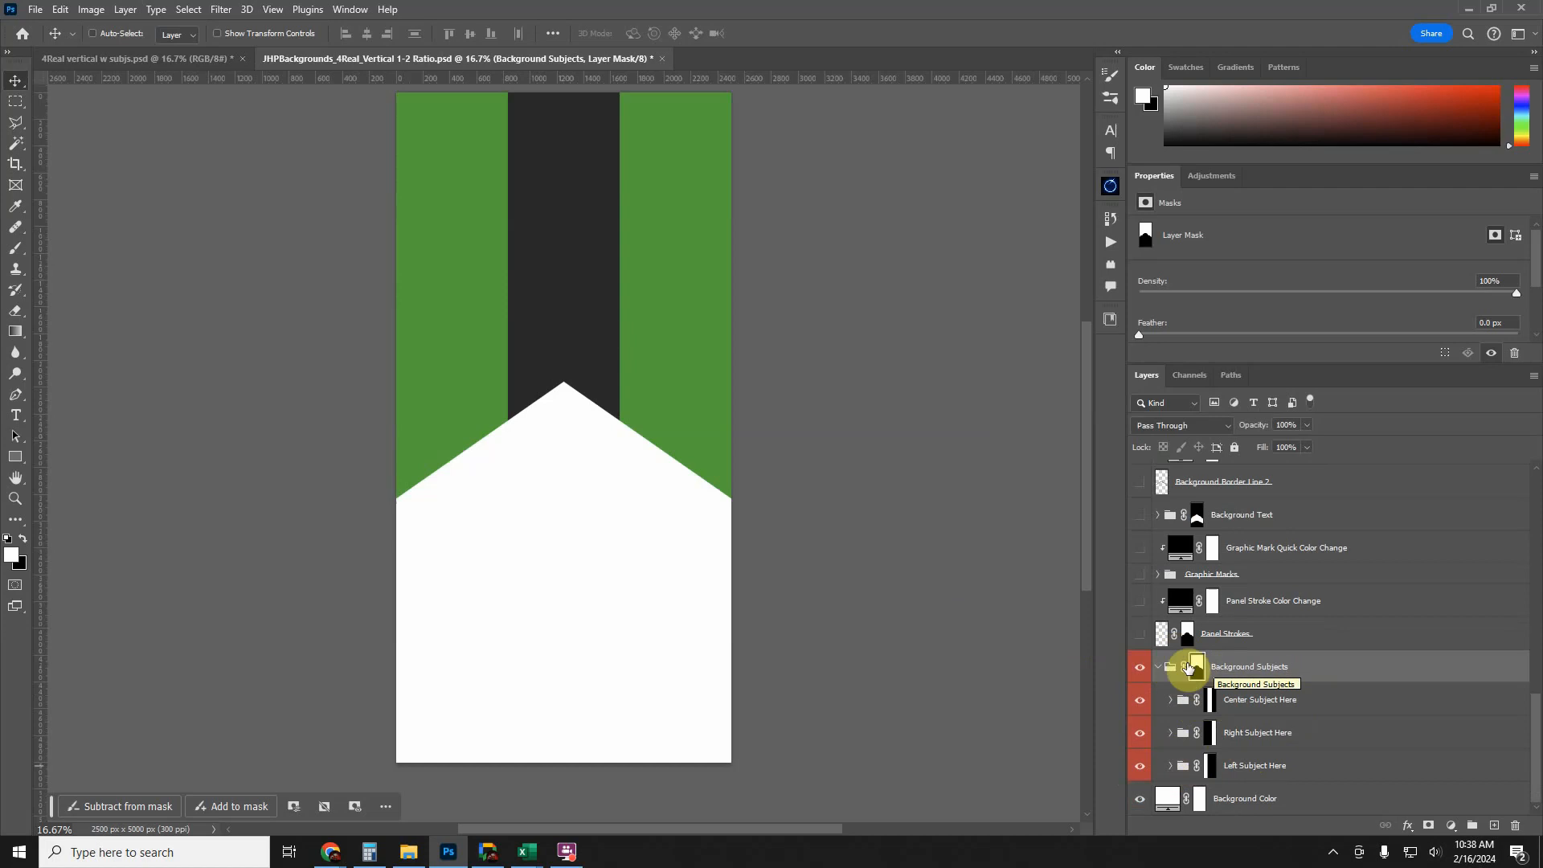
pyautogui.click(1159, 667)
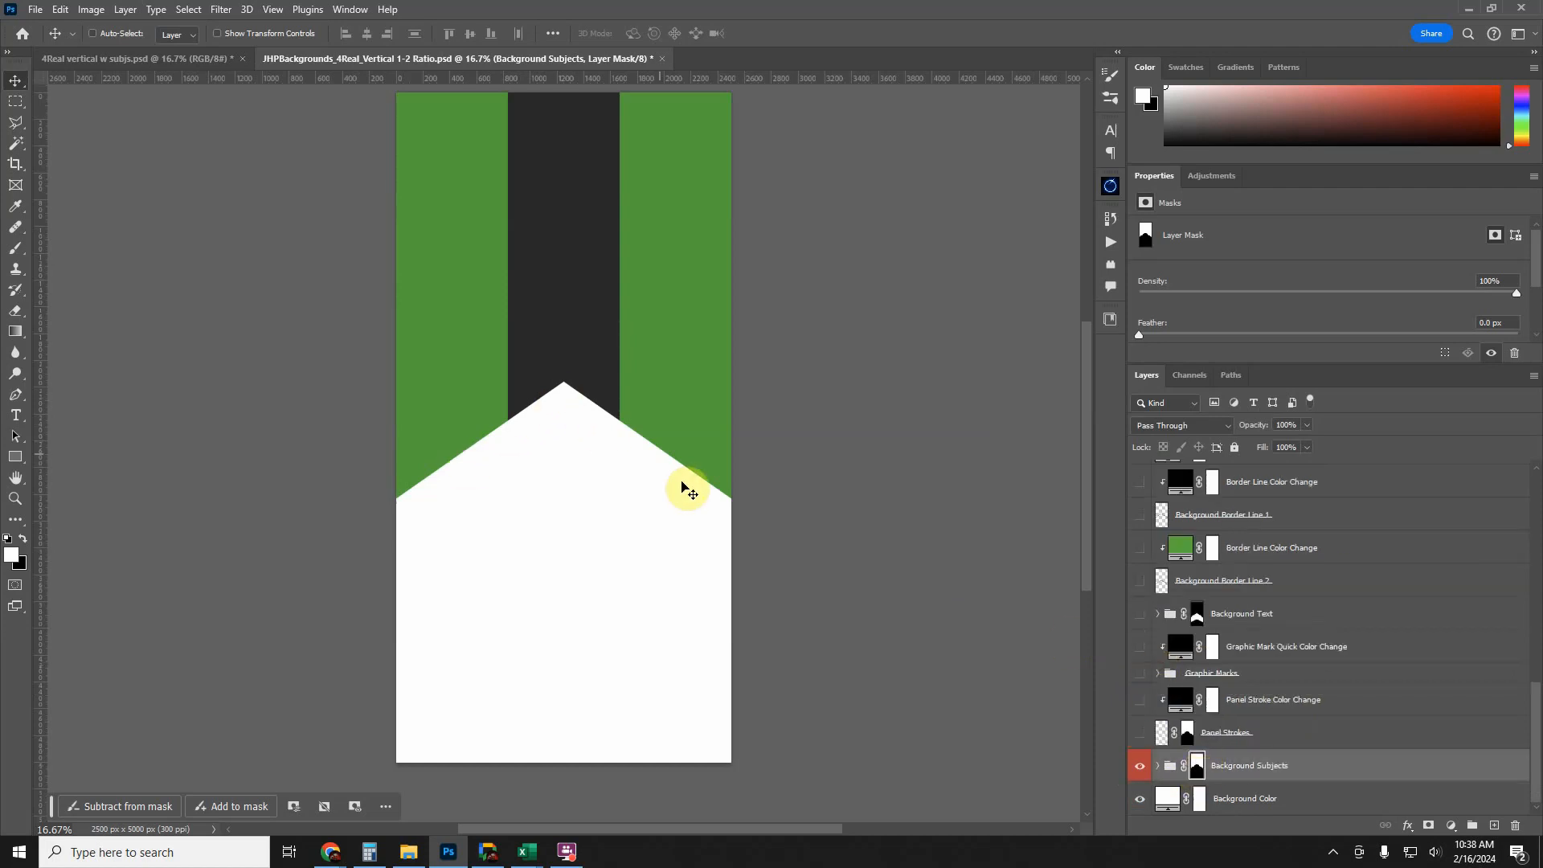
pyautogui.click(1157, 765)
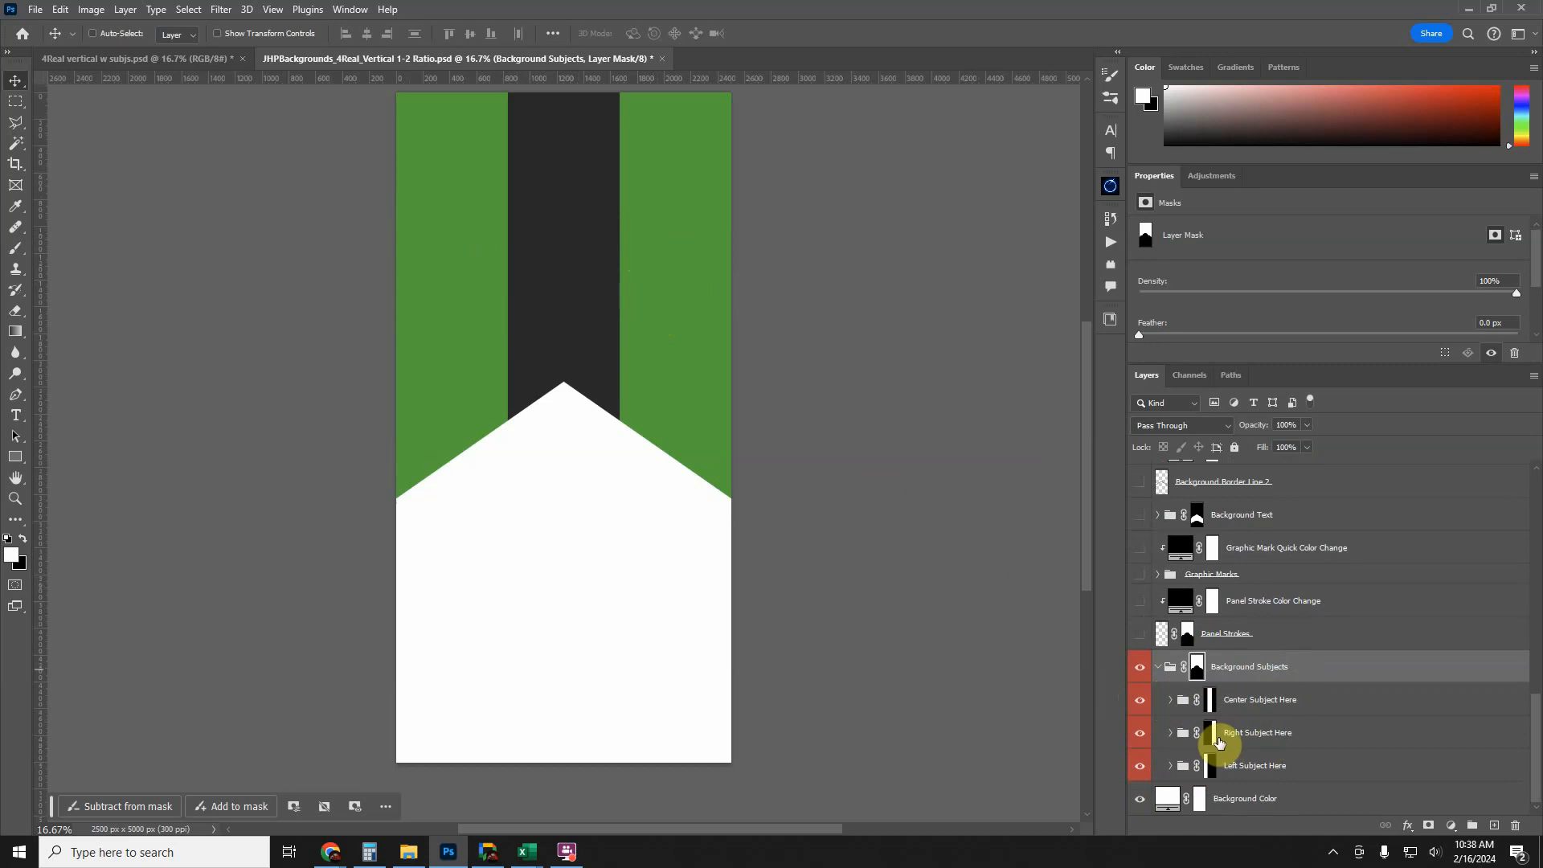
pyautogui.click(1170, 699)
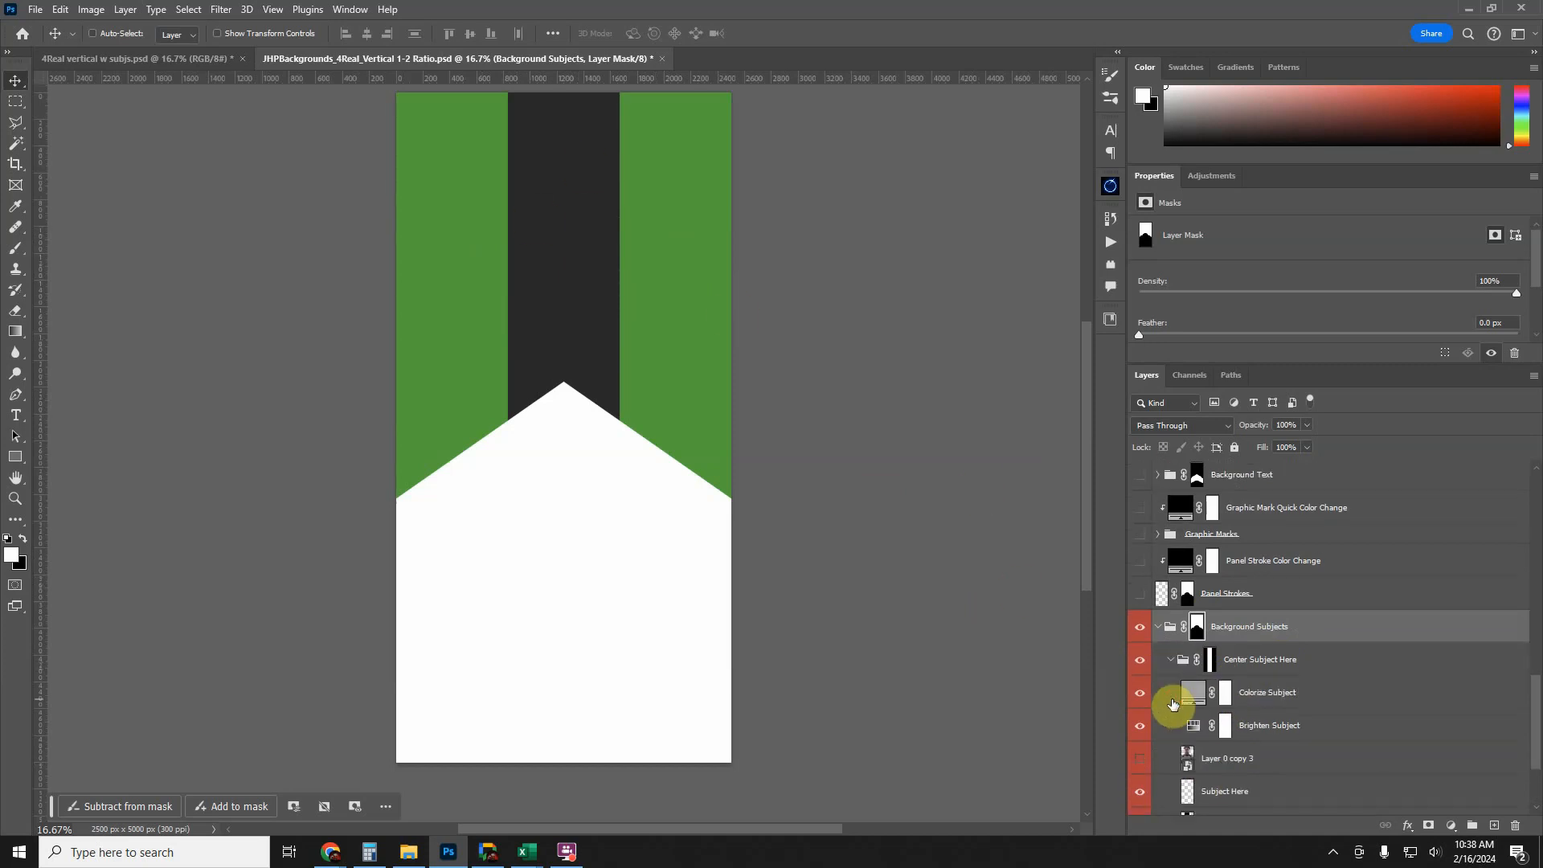
pyautogui.scroll(-1, 1172, 700)
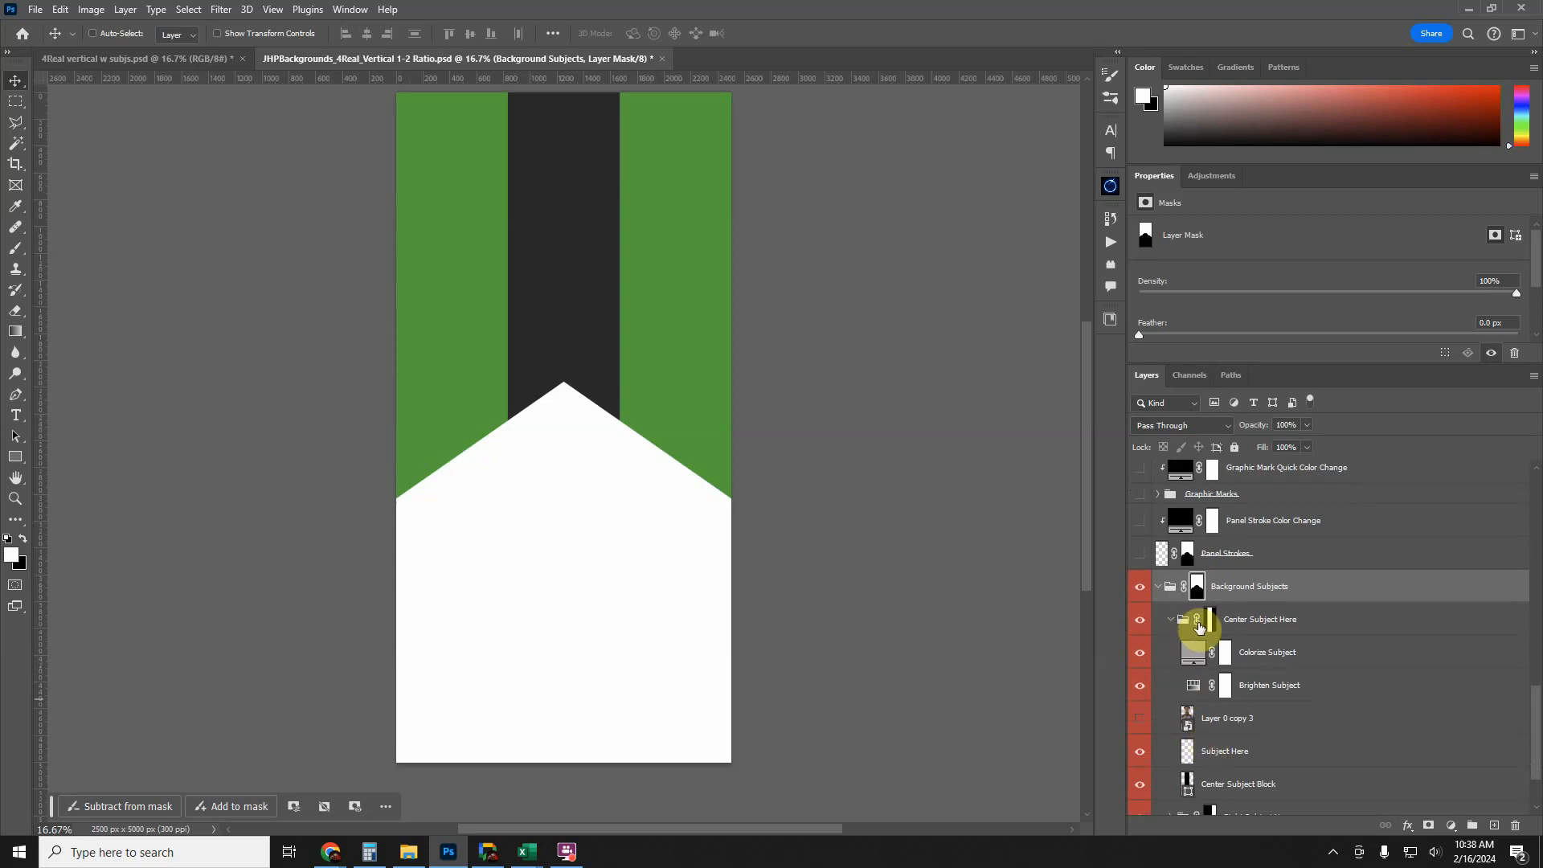
pyautogui.scroll(-1, 1198, 653)
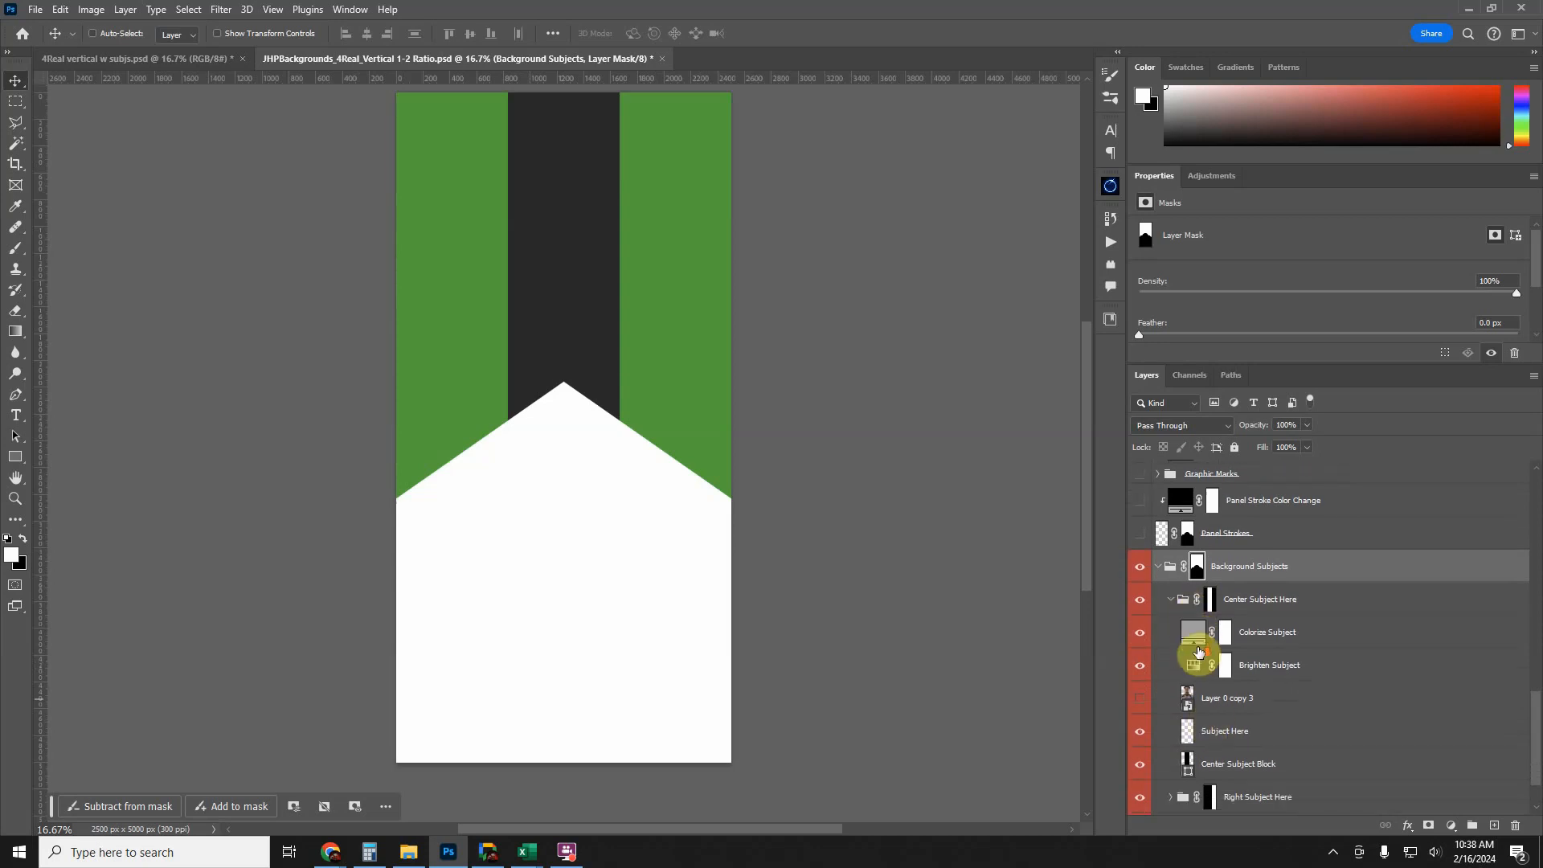
# - Hide the Colorize Subject, Brighten Subject and Subject Here layers in the Center Subject Here group
pyautogui.click(1140, 633)
pyautogui.click(1140, 667)
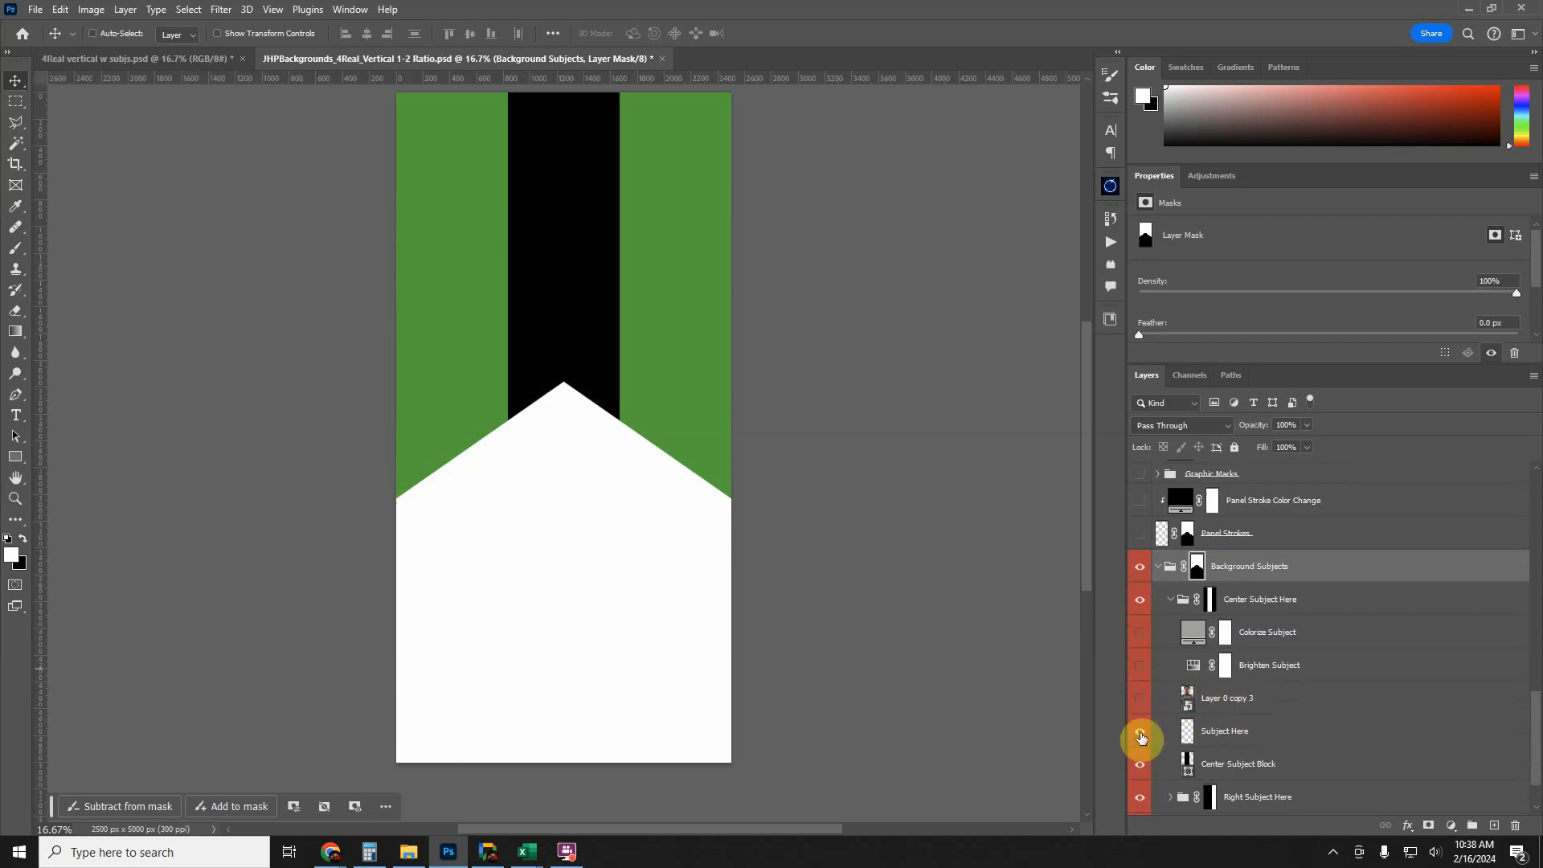
pyautogui.click(1141, 737)
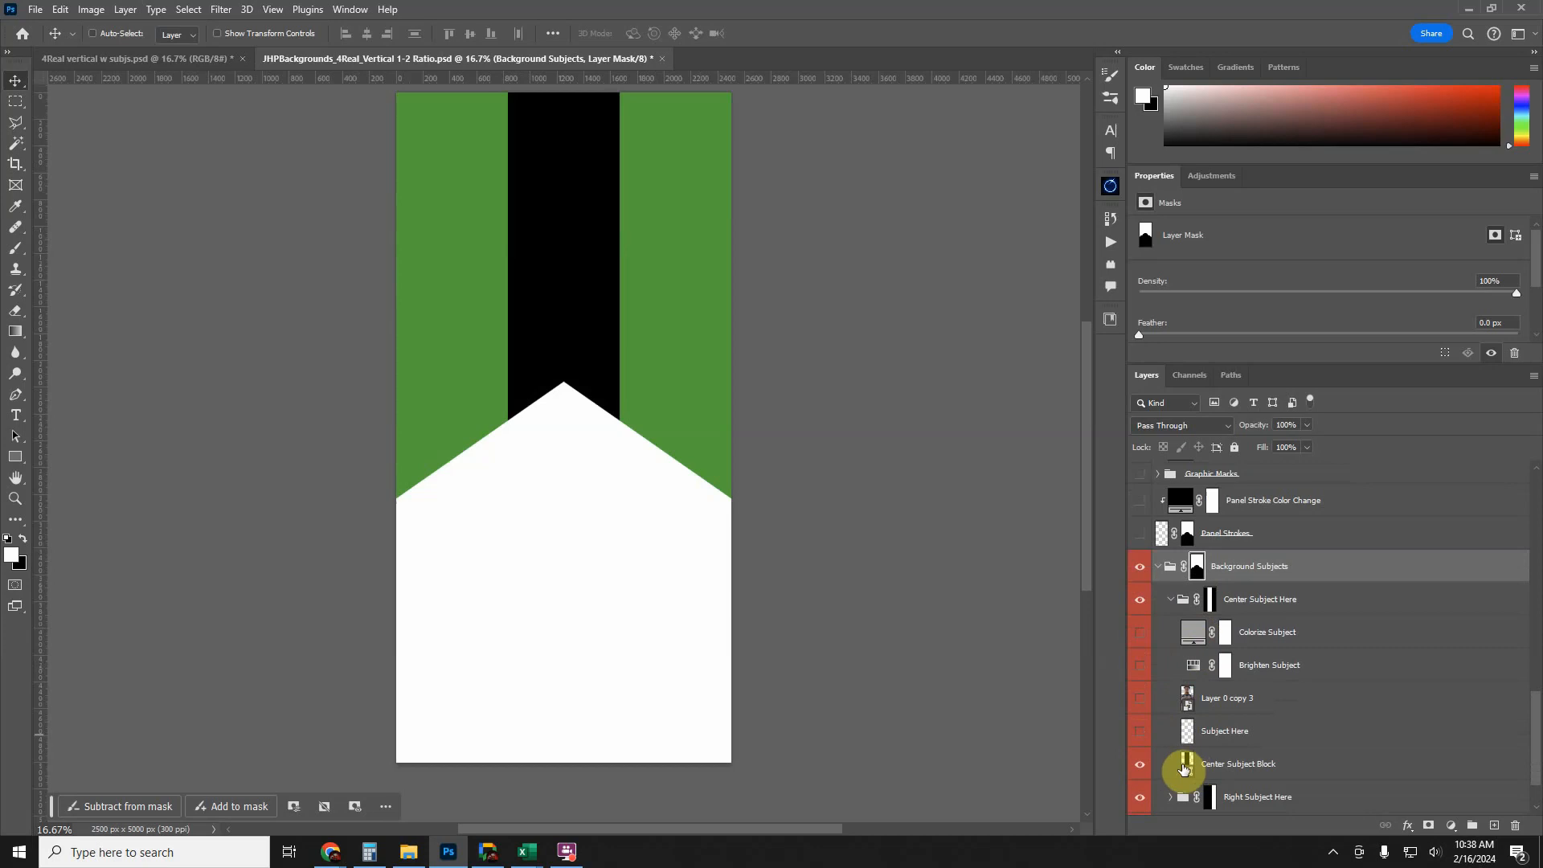
# - Toggle the Center Subject Block layer's visibility repeatedly to examine which part of the background it fills
pyautogui.click(1139, 765)
pyautogui.click(1141, 767)
pyautogui.click(1141, 767)
pyautogui.click(1141, 767)
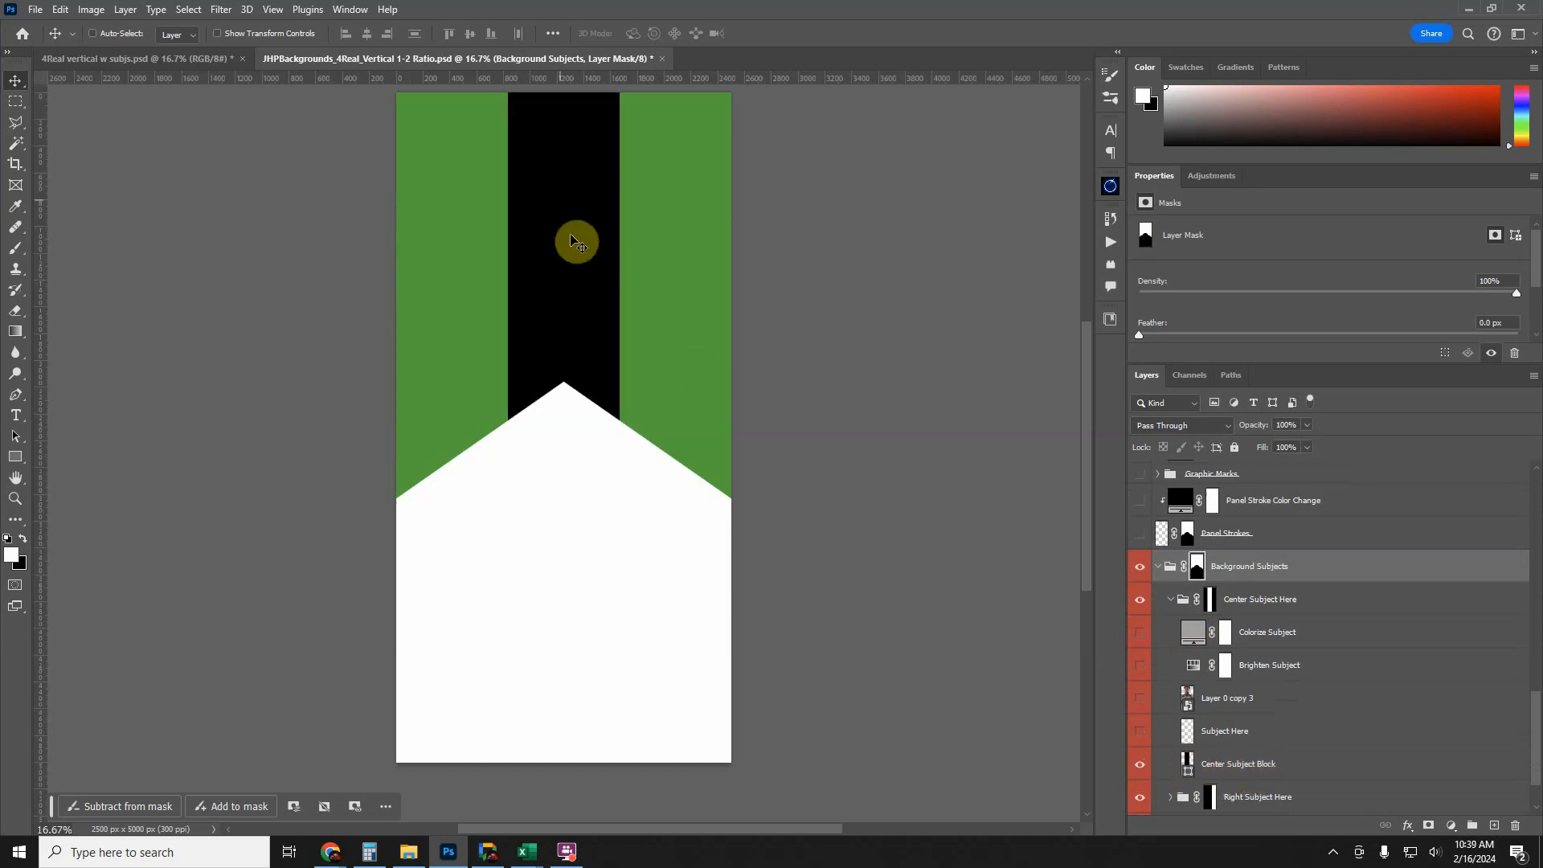
pyautogui.click(1141, 768)
pyautogui.click(1141, 768)
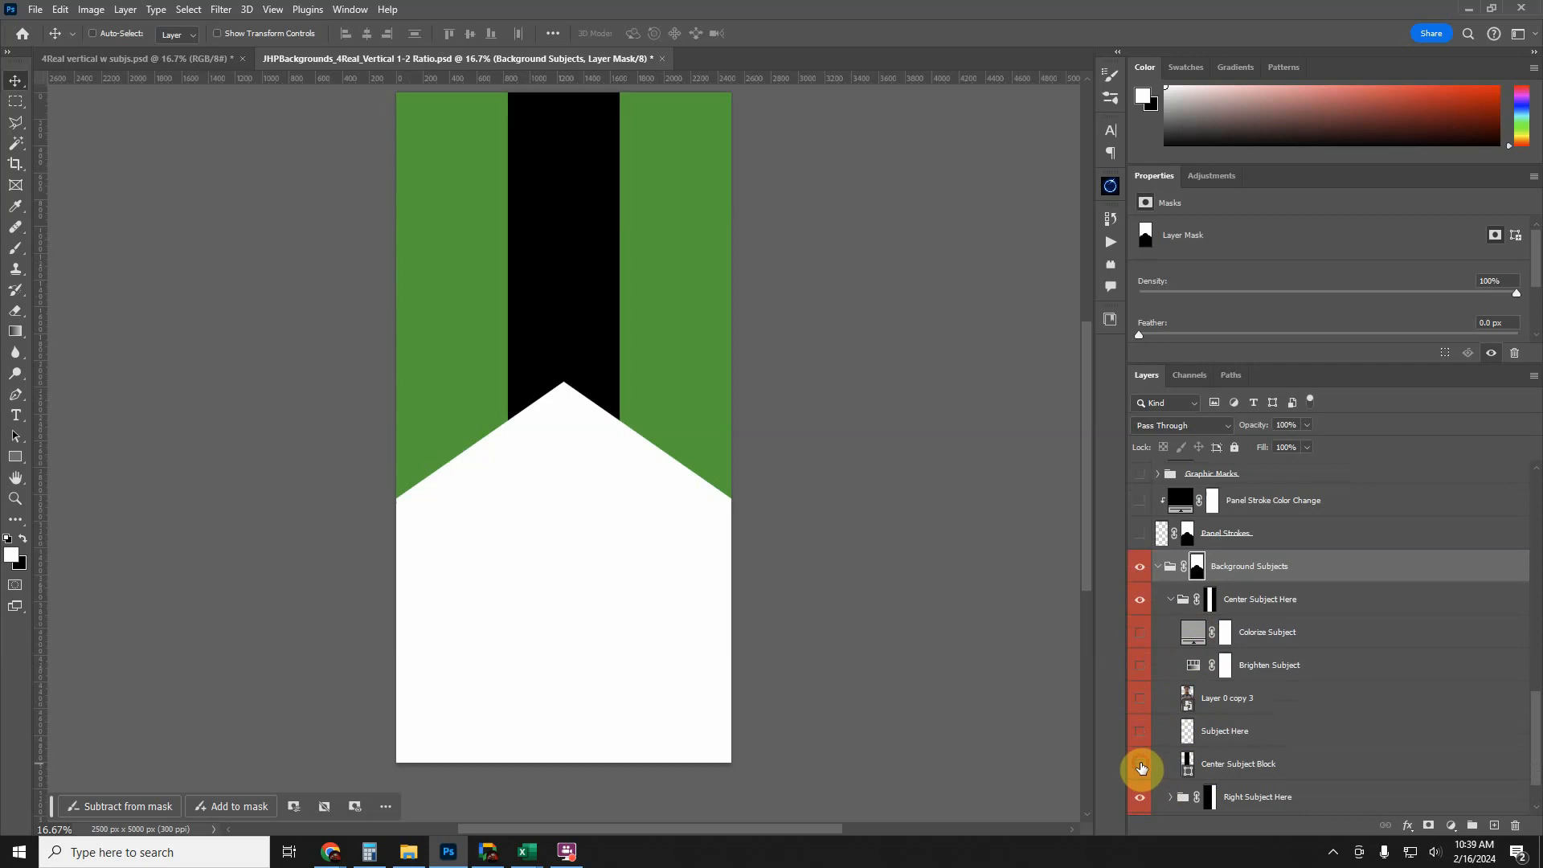
pyautogui.click(1140, 768)
pyautogui.click(1141, 768)
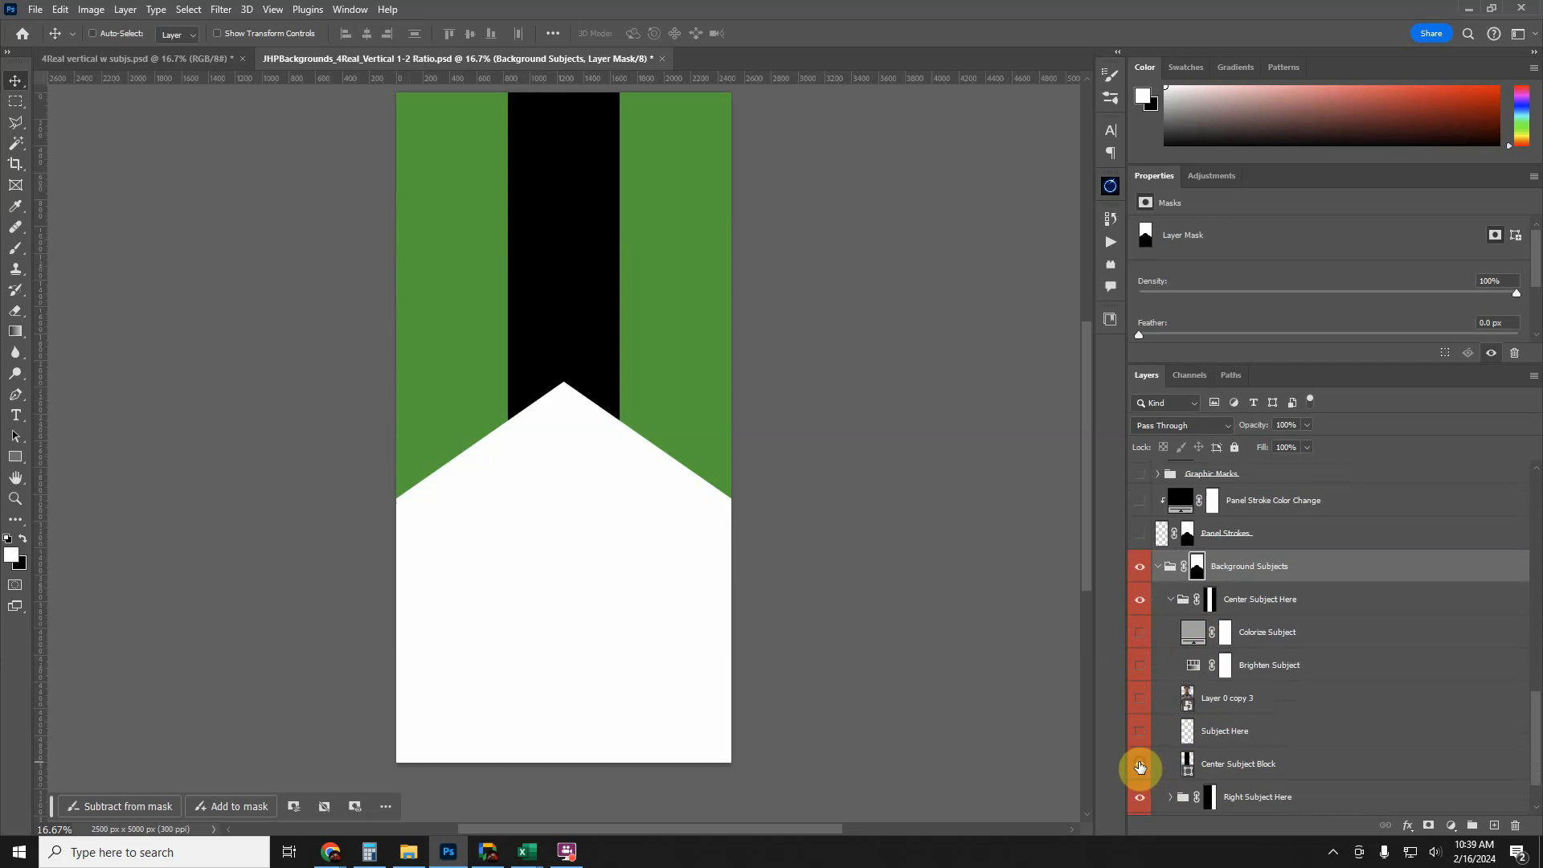
# - Try red shades c71515 and bc4242 as the Center Subject Block fill, then cancel the change
pyautogui.doubleClick(1189, 773)
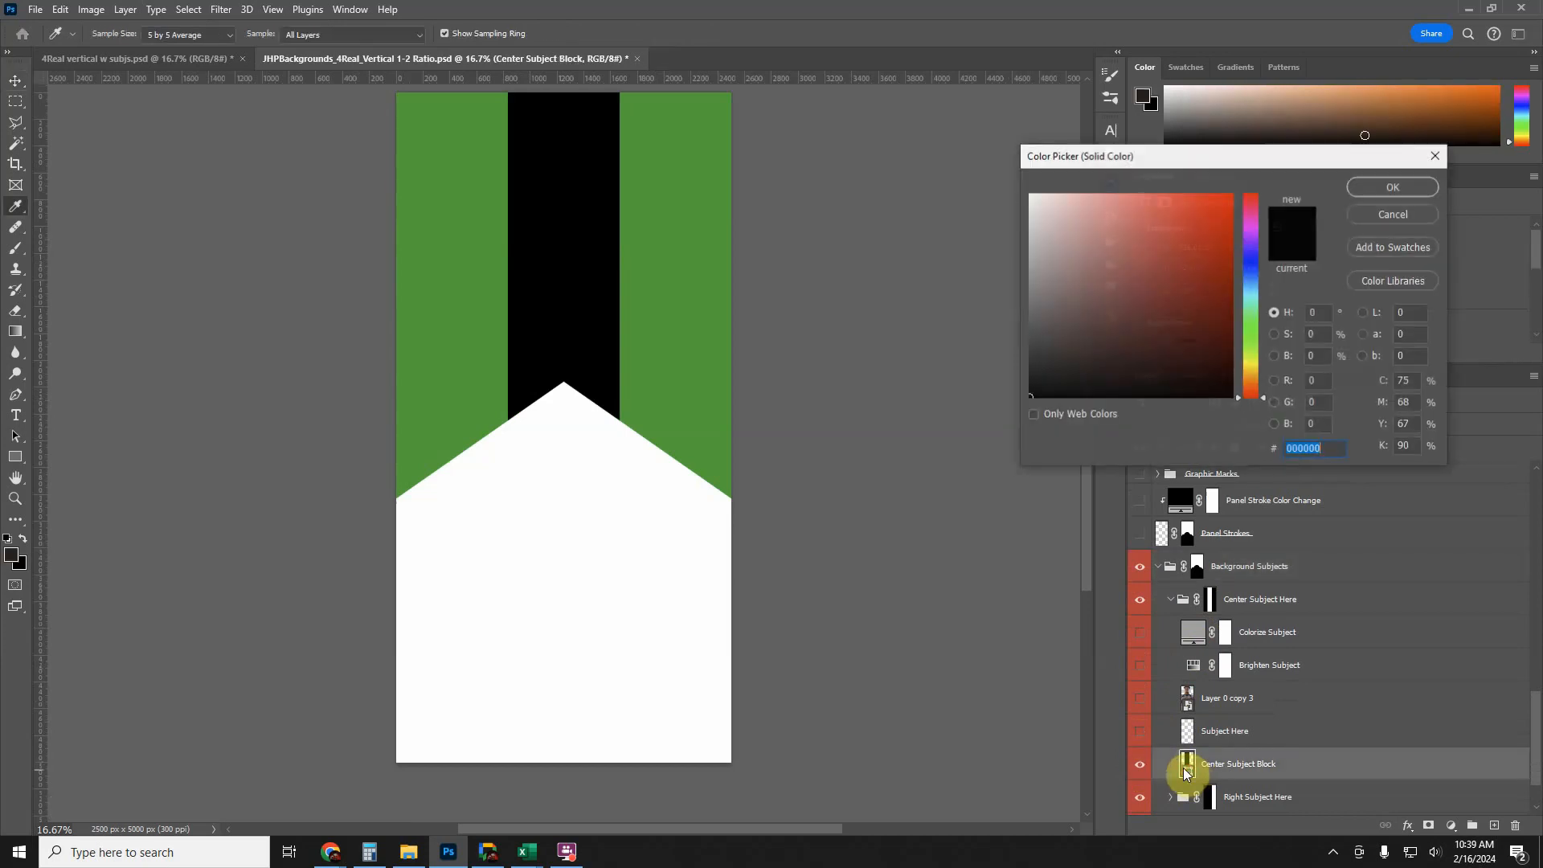
pyautogui.click(1211, 238)
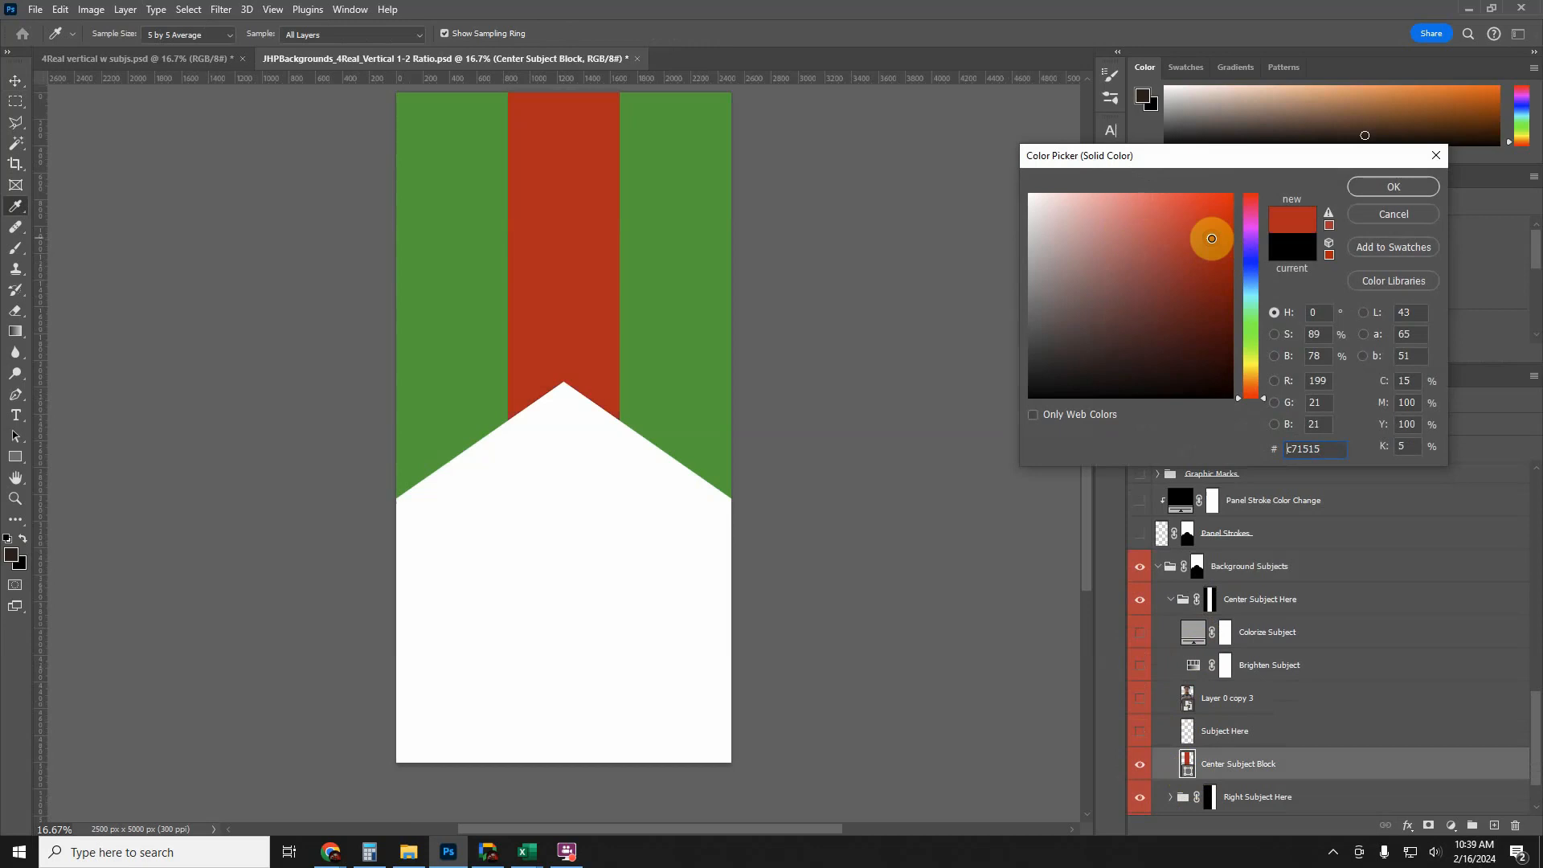
pyautogui.moveTo(1210, 238); pyautogui.dragTo(1162, 247)
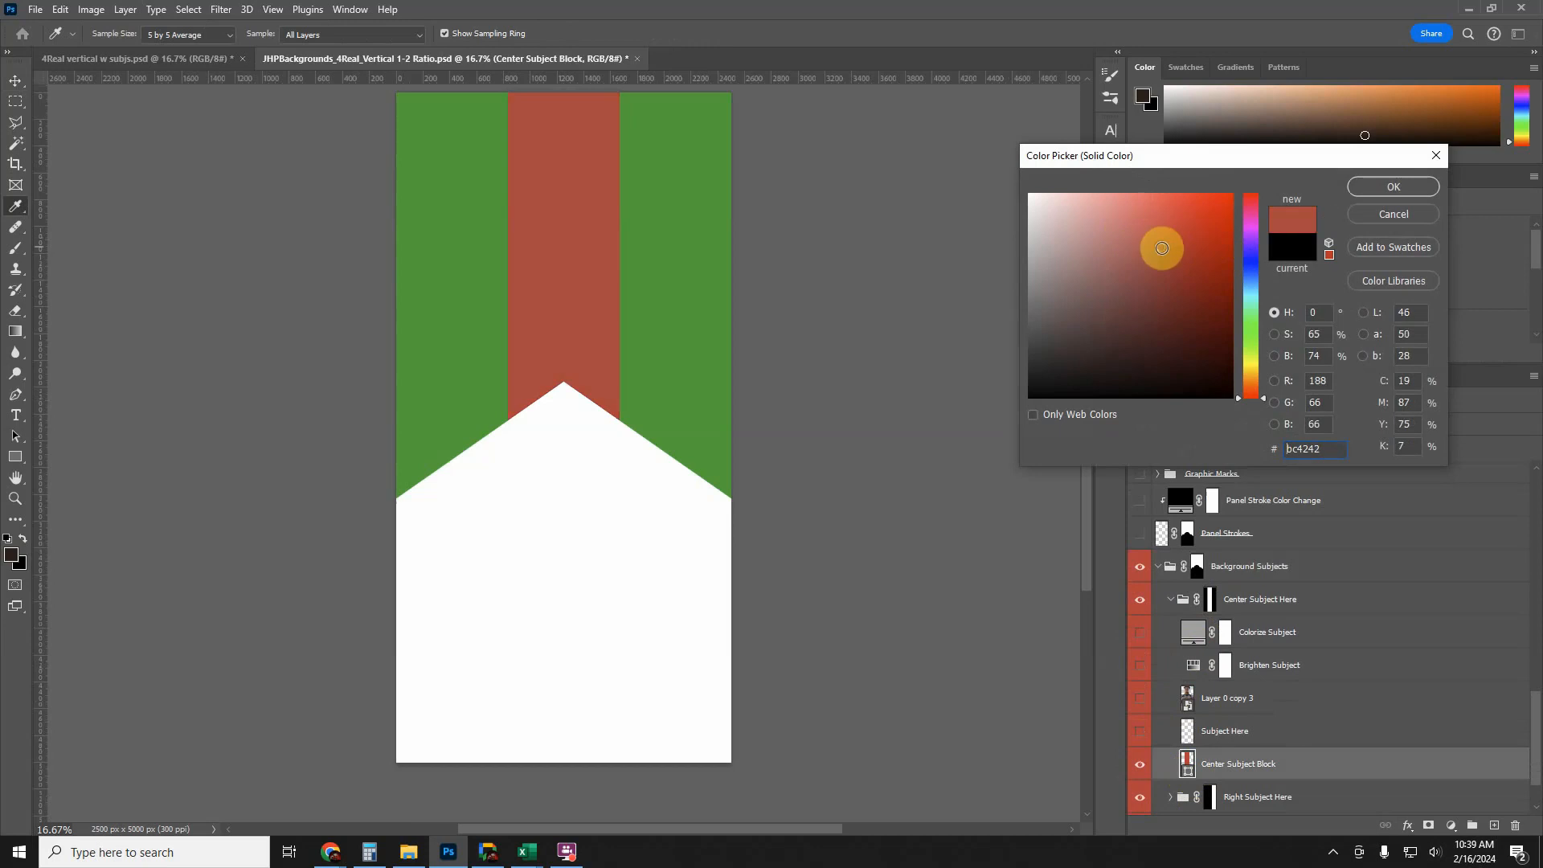
pyautogui.click(1378, 213)
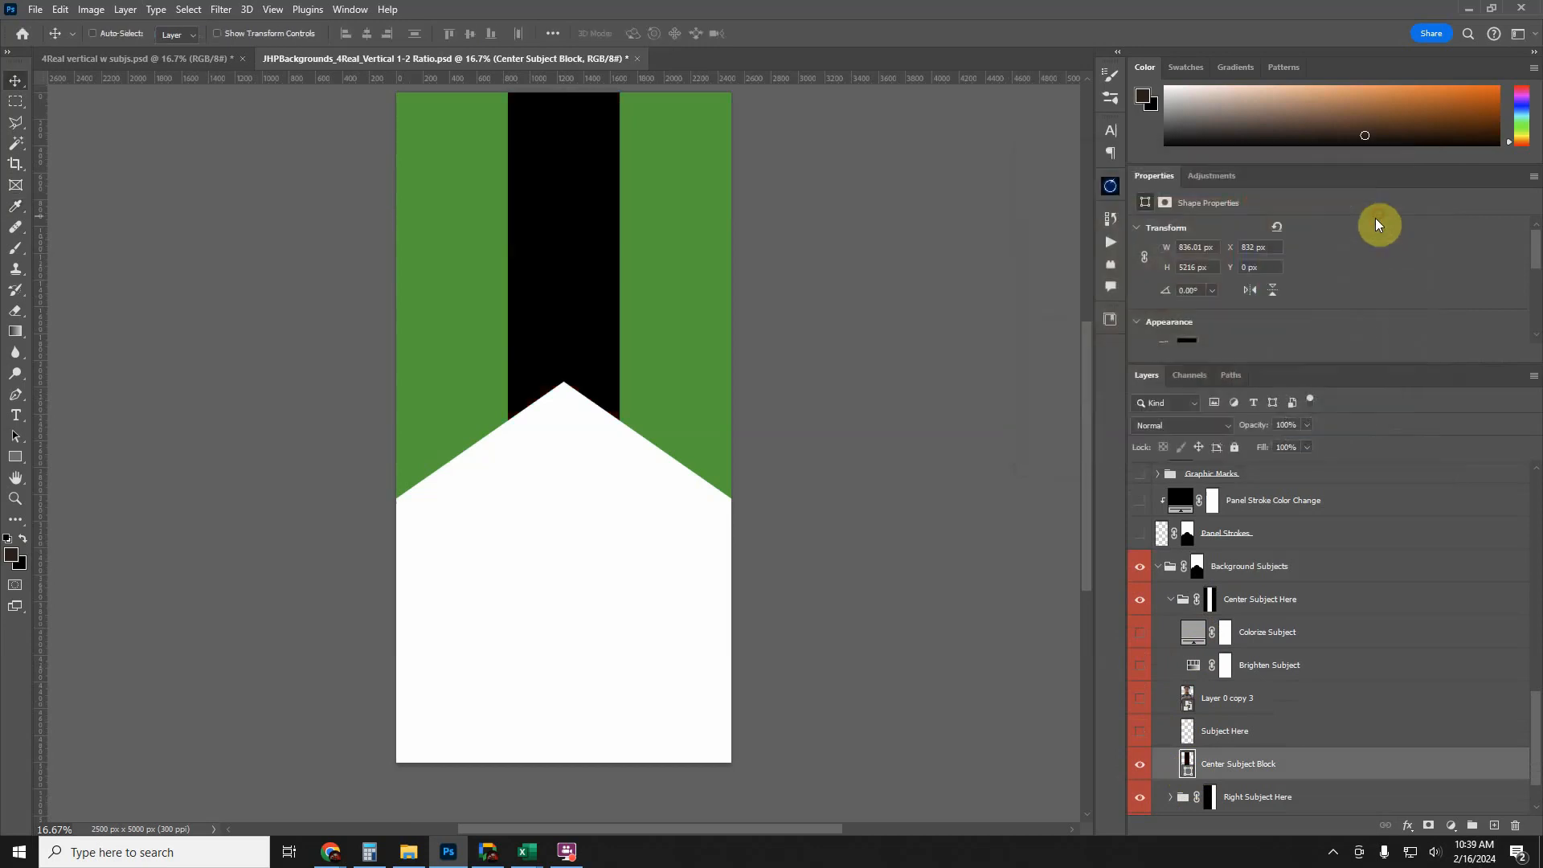
# - Select the Subject Here layer and show it along with Brighten Subject, comparing the center panel with and without the brightening
pyautogui.click(1249, 739)
pyautogui.click(1139, 731)
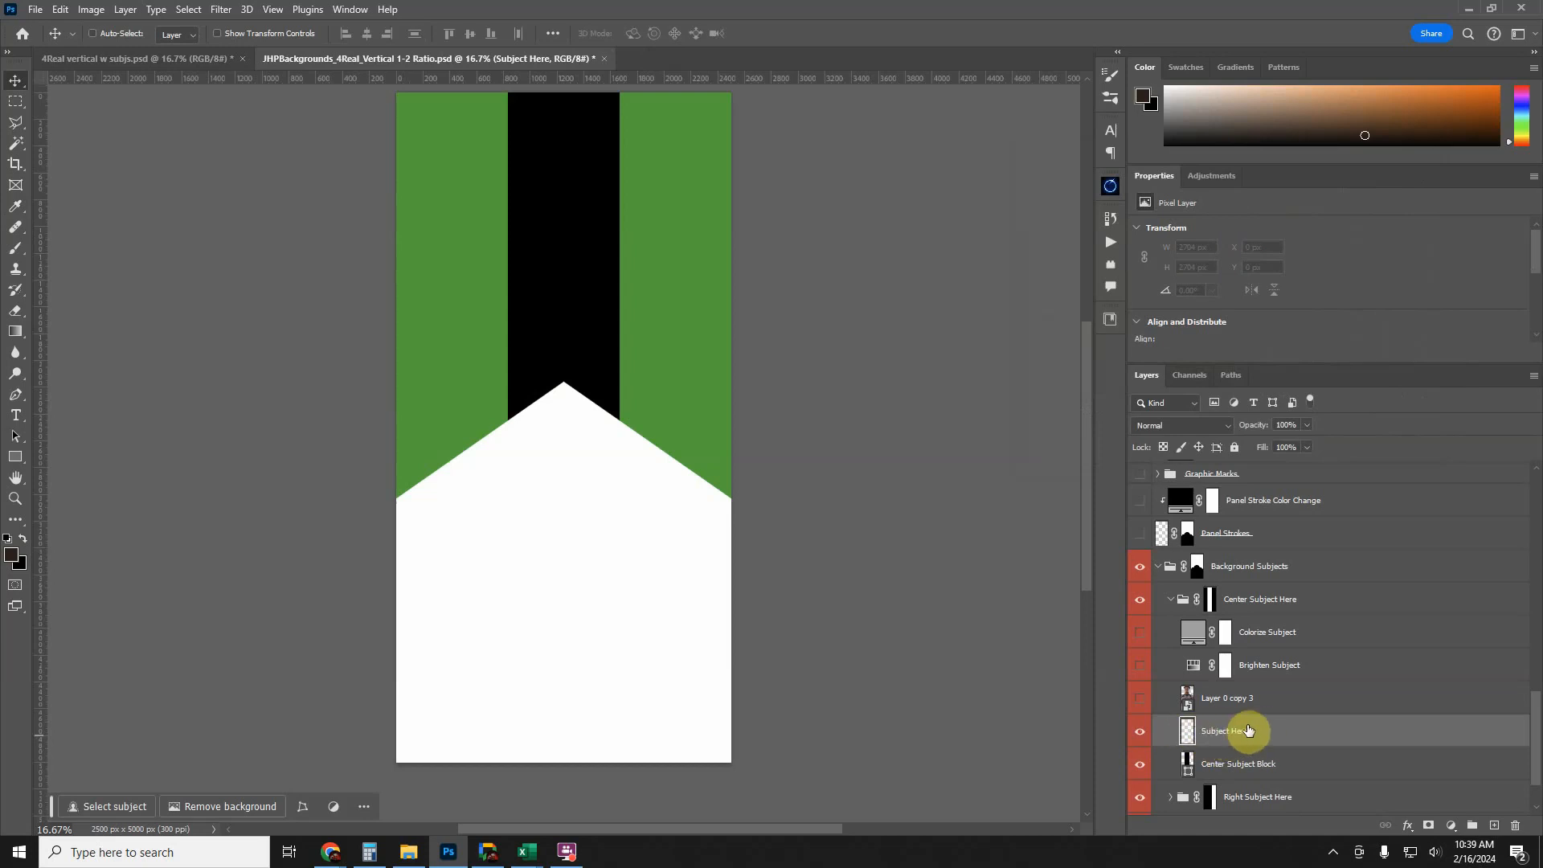
pyautogui.click(1142, 667)
pyautogui.click(1142, 667)
pyautogui.click(1143, 666)
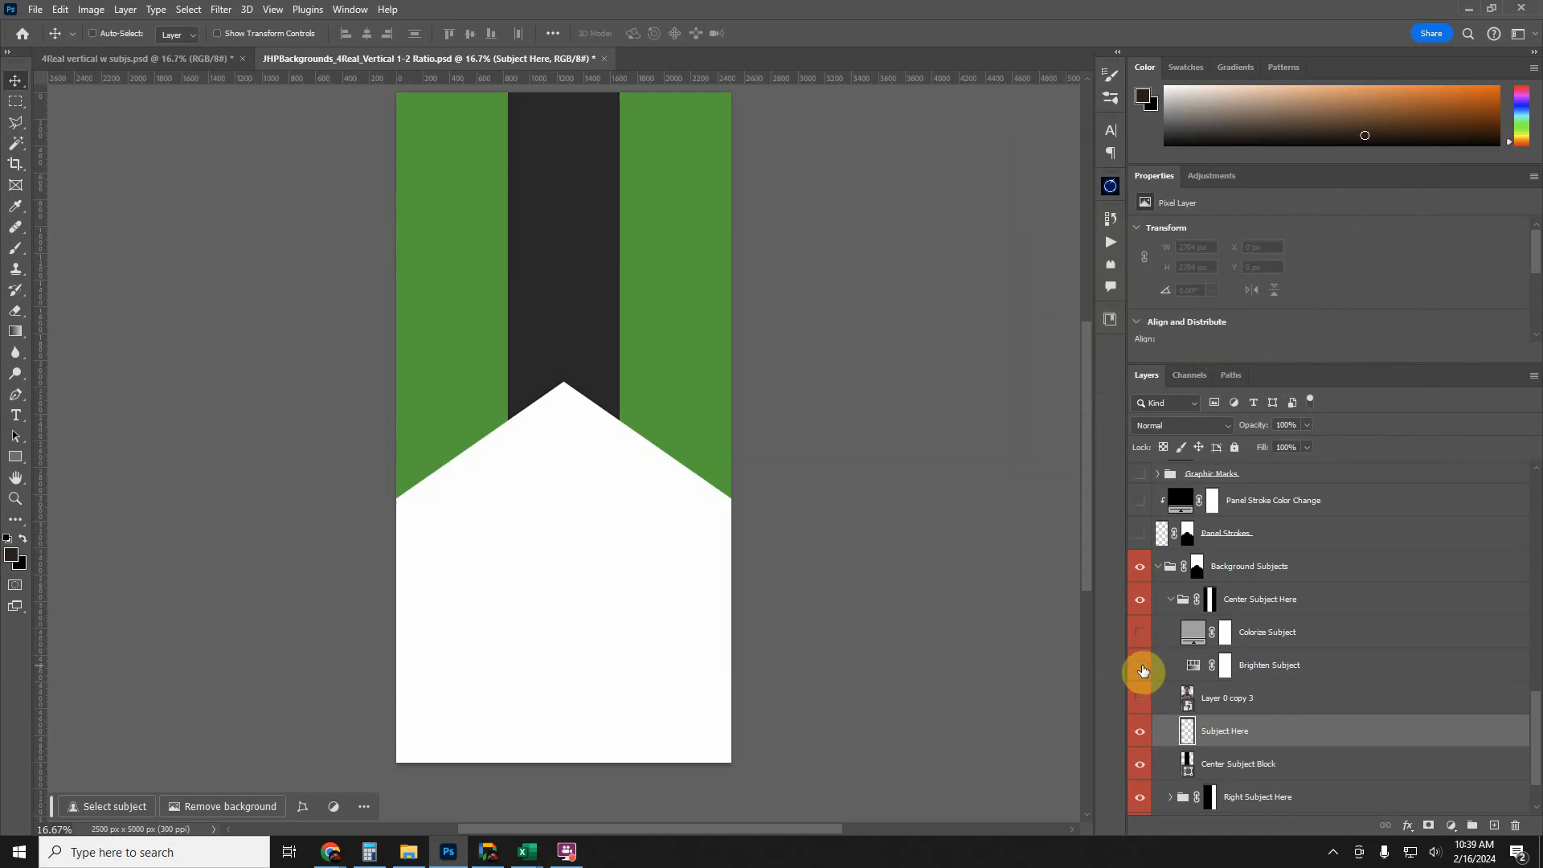
pyautogui.click(1142, 667)
pyautogui.click(1142, 667)
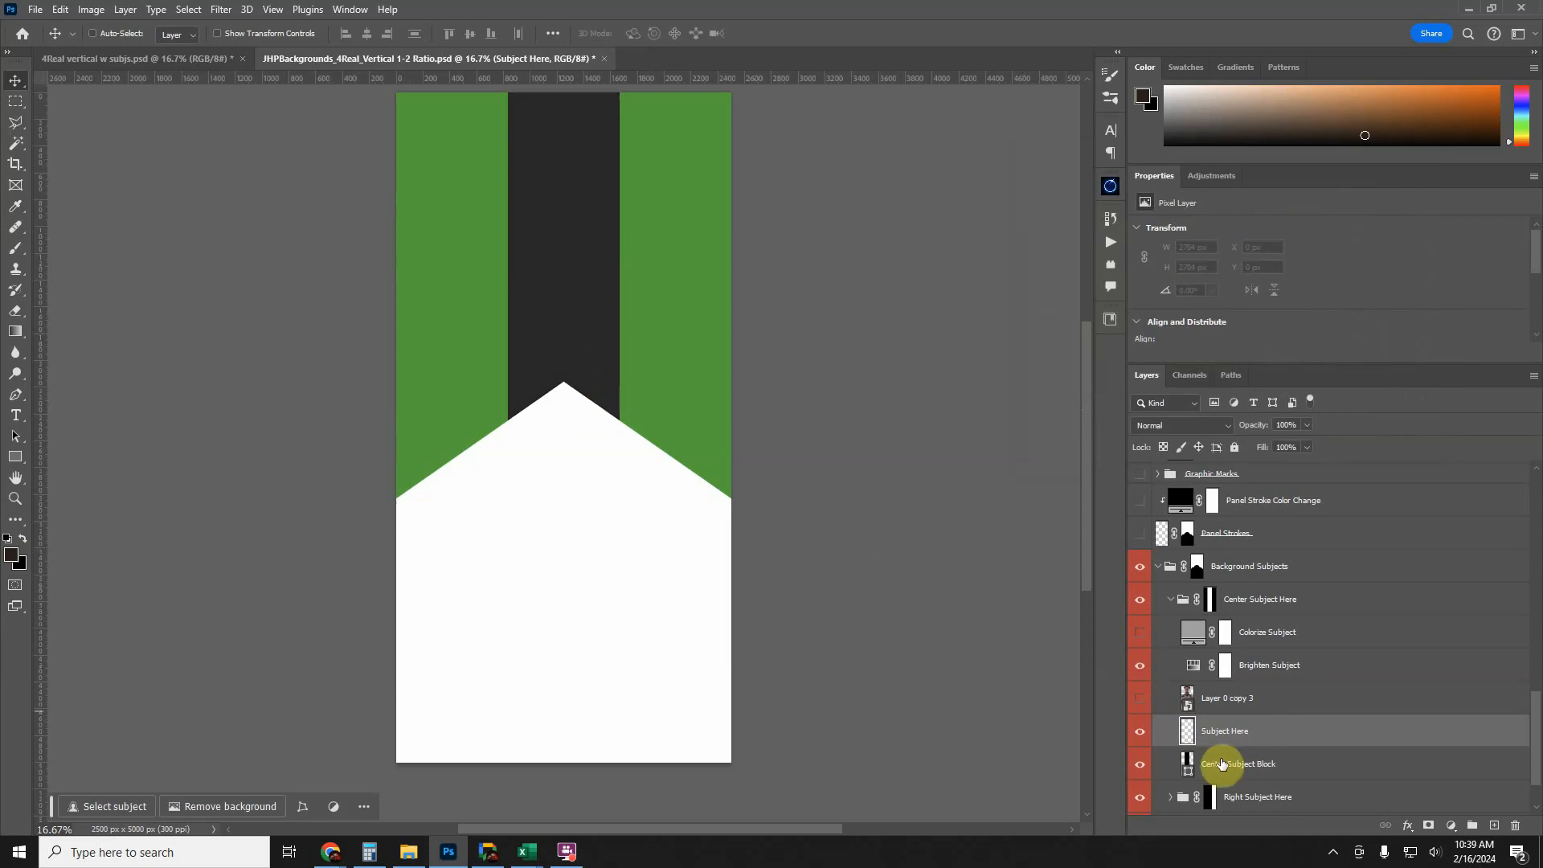
# - Toggle Brighten Subject, show Colorize Subject in the Center Subject Here group, and open its fill color, accepting it unchanged
pyautogui.click(1141, 665)
pyautogui.click(1141, 668)
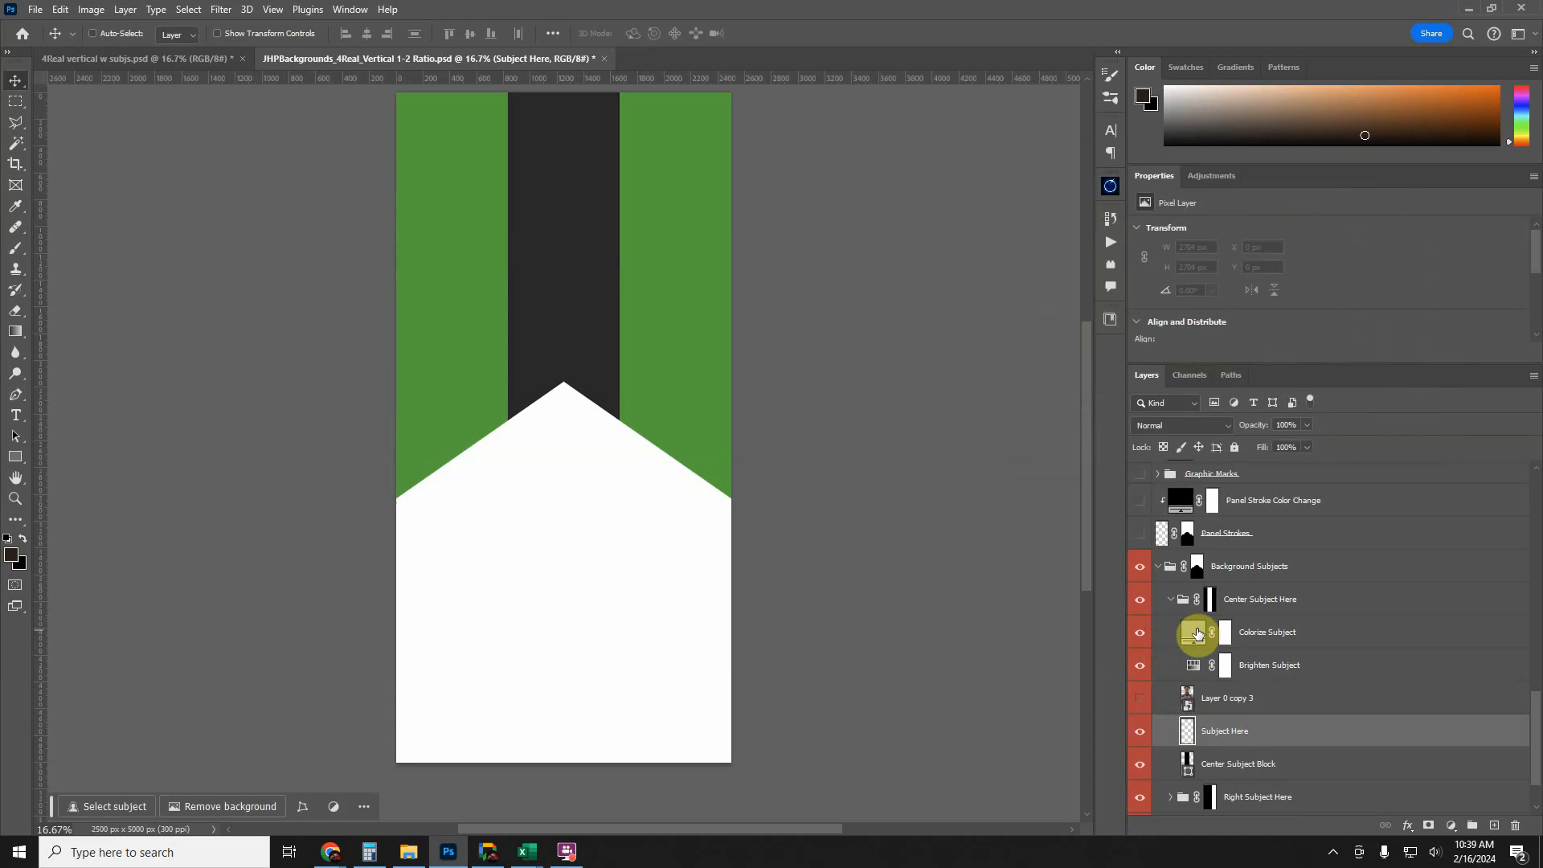
pyautogui.doubleClick(1192, 634)
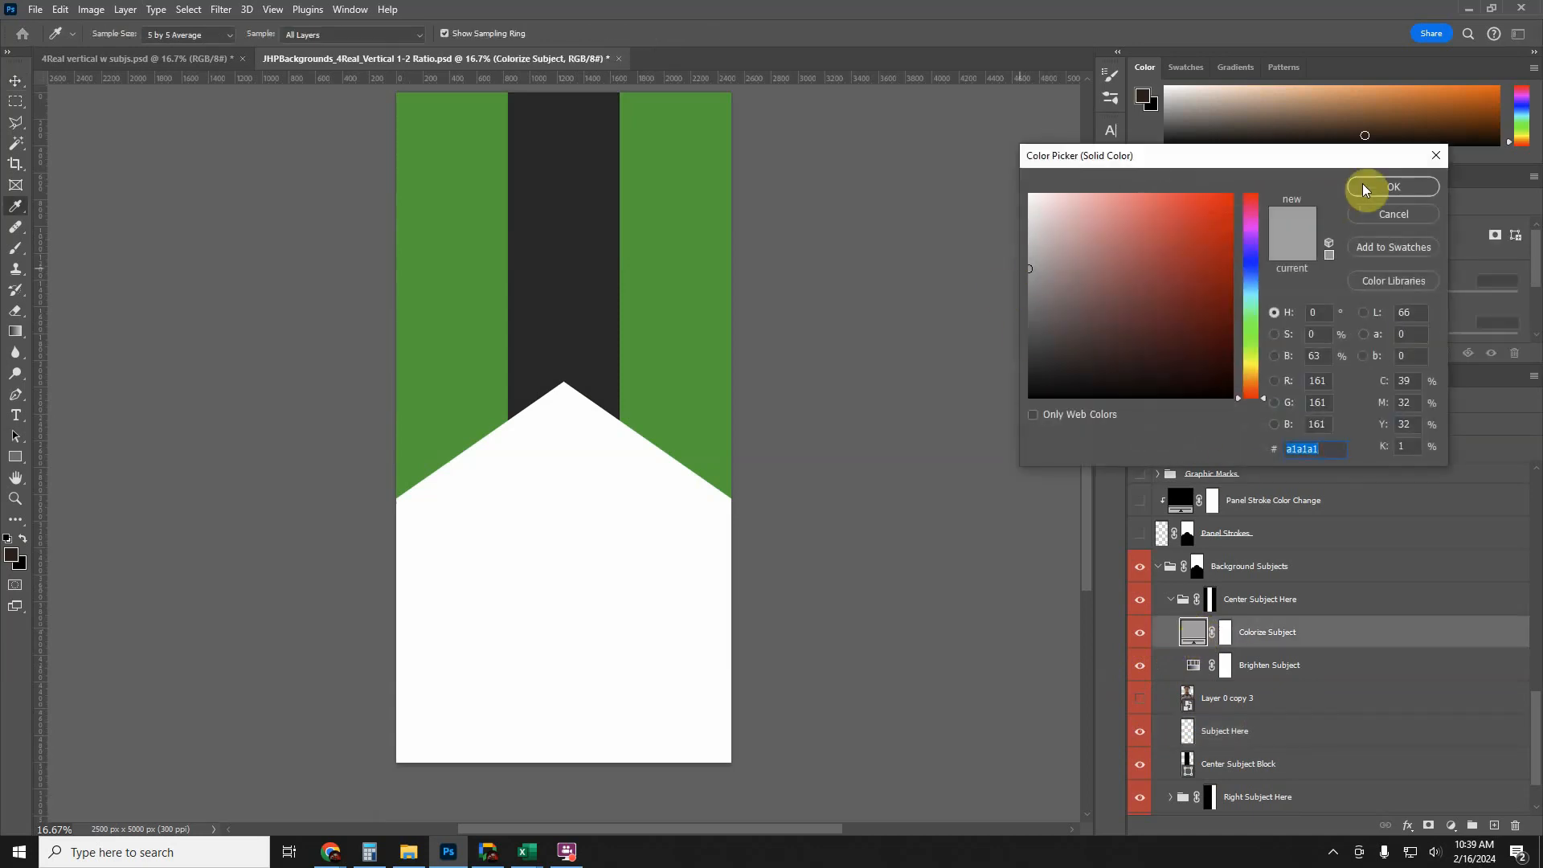
pyautogui.click(1363, 188)
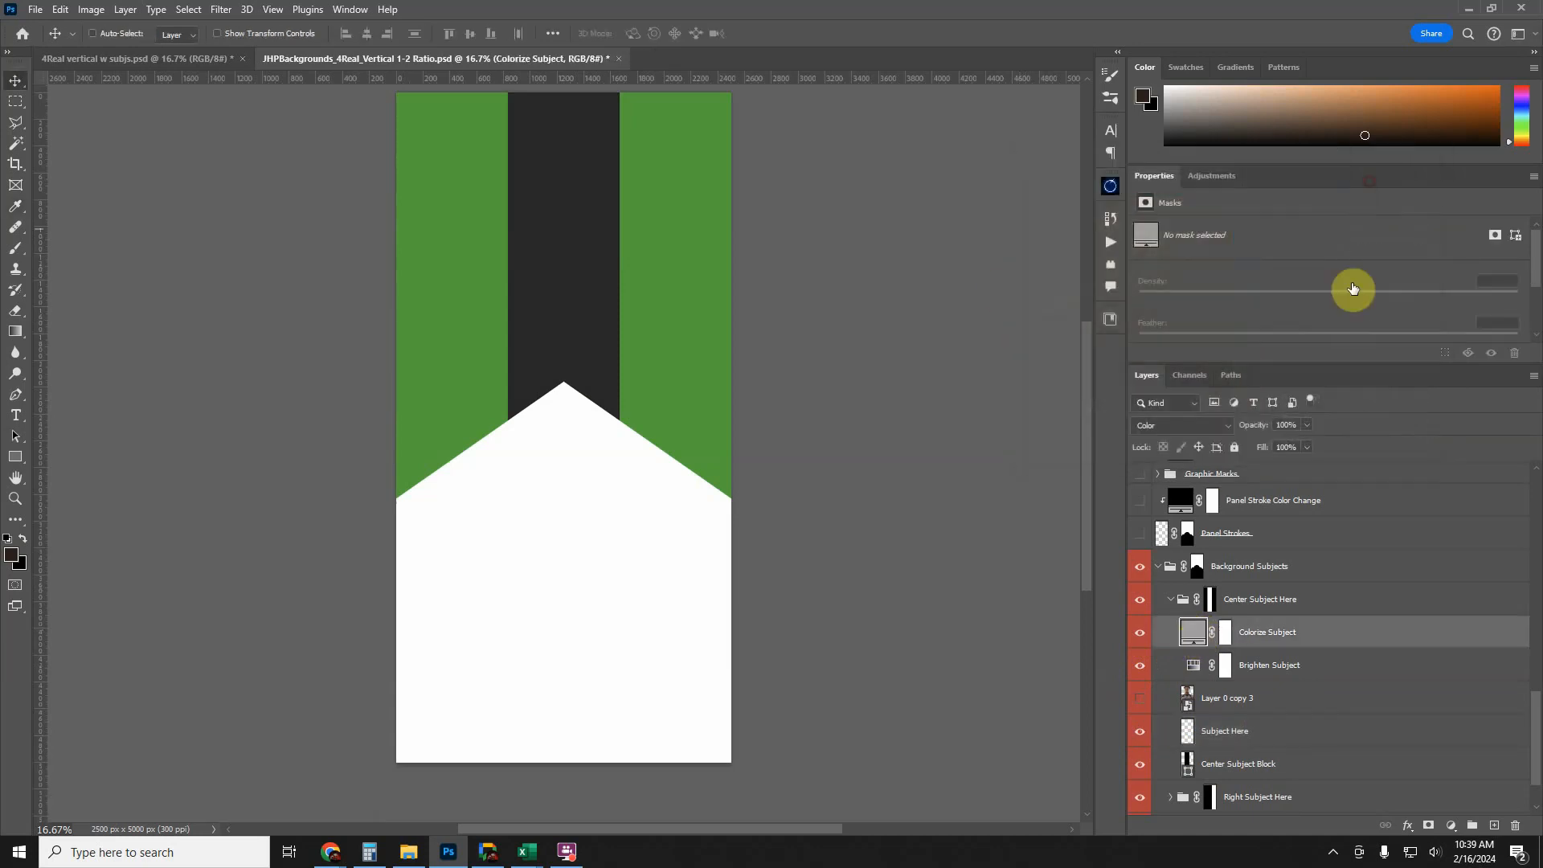
# - Switch from the Center Subject Here group to Right Subject Here and toggle Right Subject Block to examine which panel it fills
pyautogui.click(1171, 600)
pyautogui.click(1170, 632)
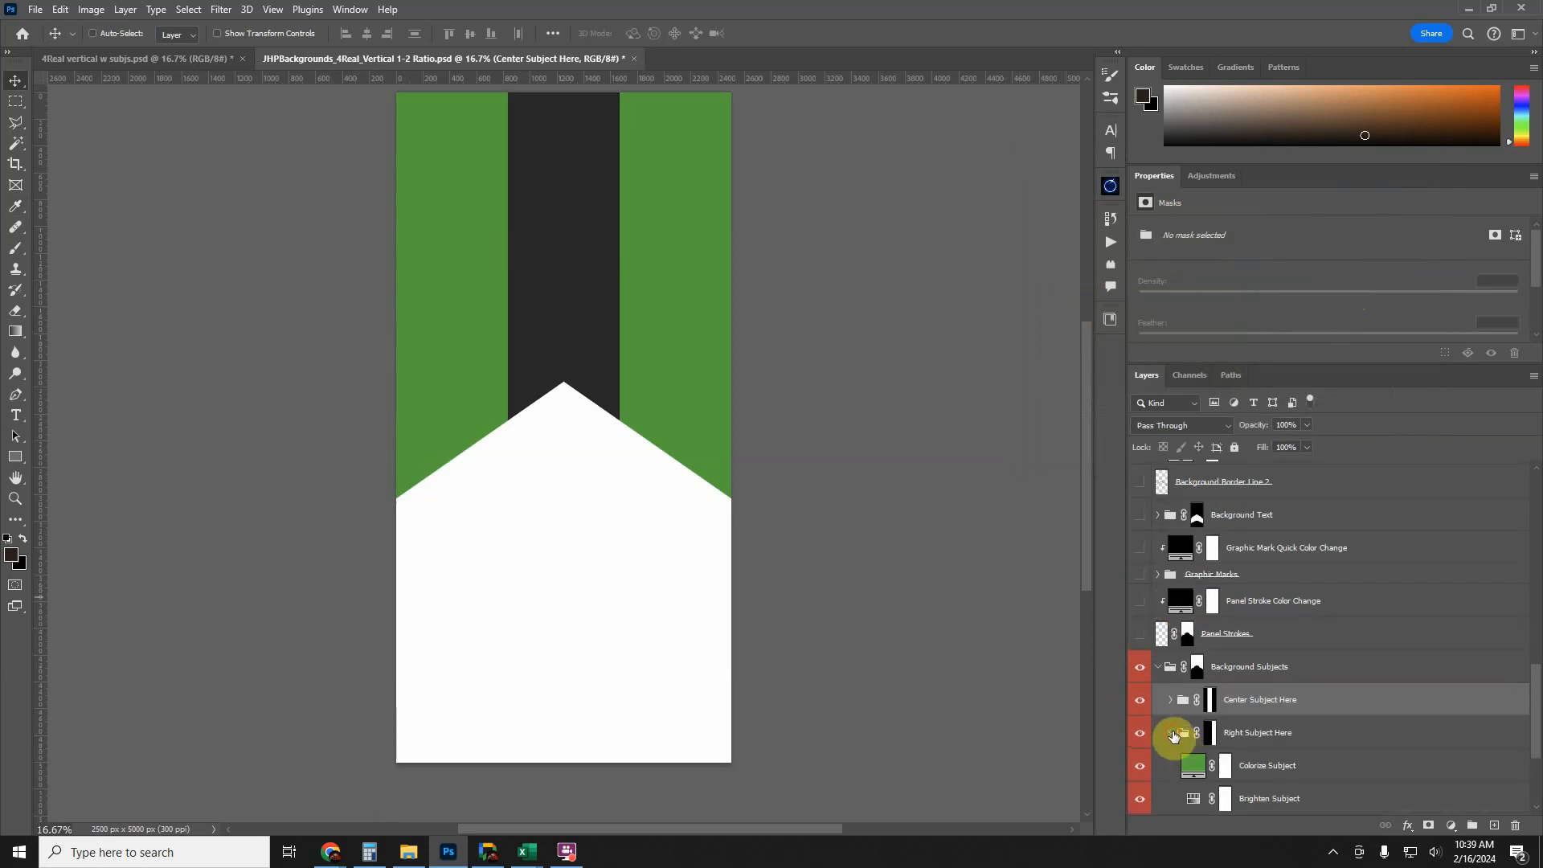
pyautogui.scroll(1, 1173, 736)
pyautogui.scroll(-3, 1173, 737)
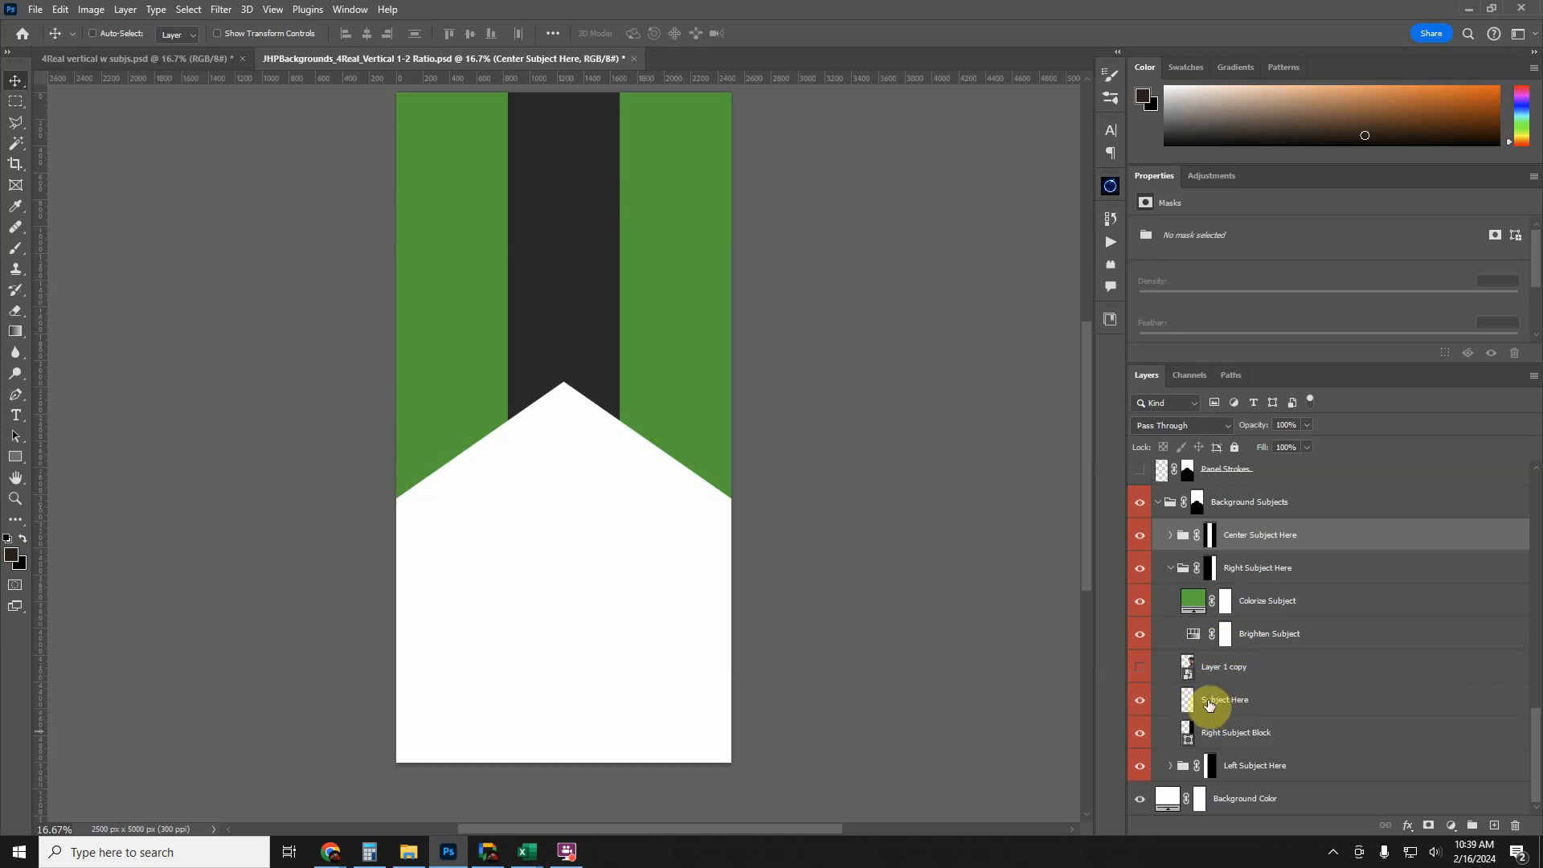
pyautogui.click(1141, 733)
pyautogui.click(1141, 733)
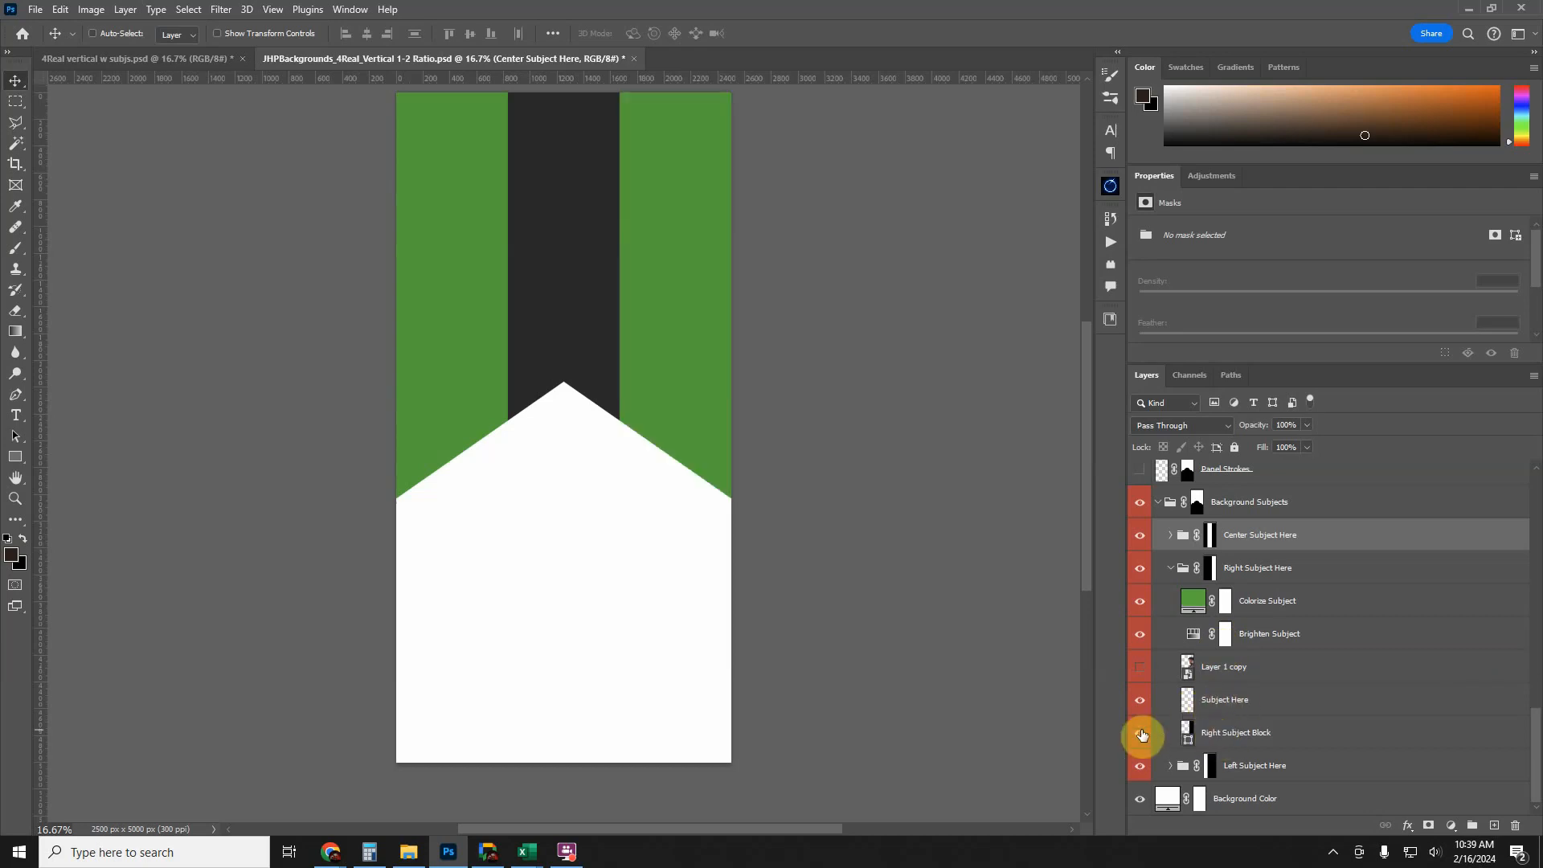
pyautogui.click(1170, 567)
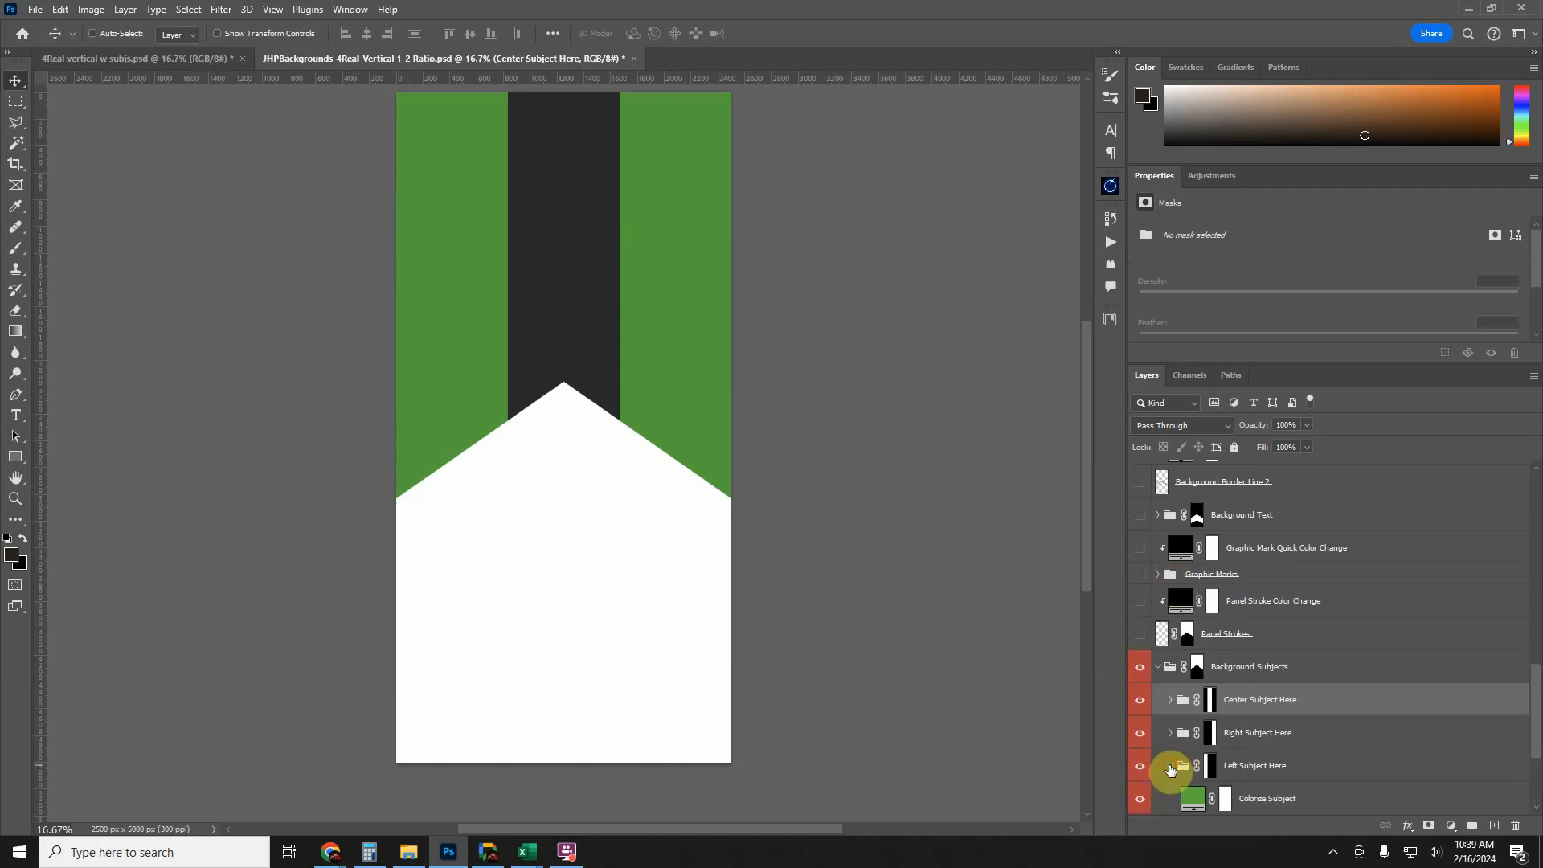
# - Look into the Left Subject Here group, then collapse it and the whole Background Subjects group
pyautogui.click(1170, 766)
pyautogui.scroll(3, 1193, 739)
pyautogui.click(1170, 765)
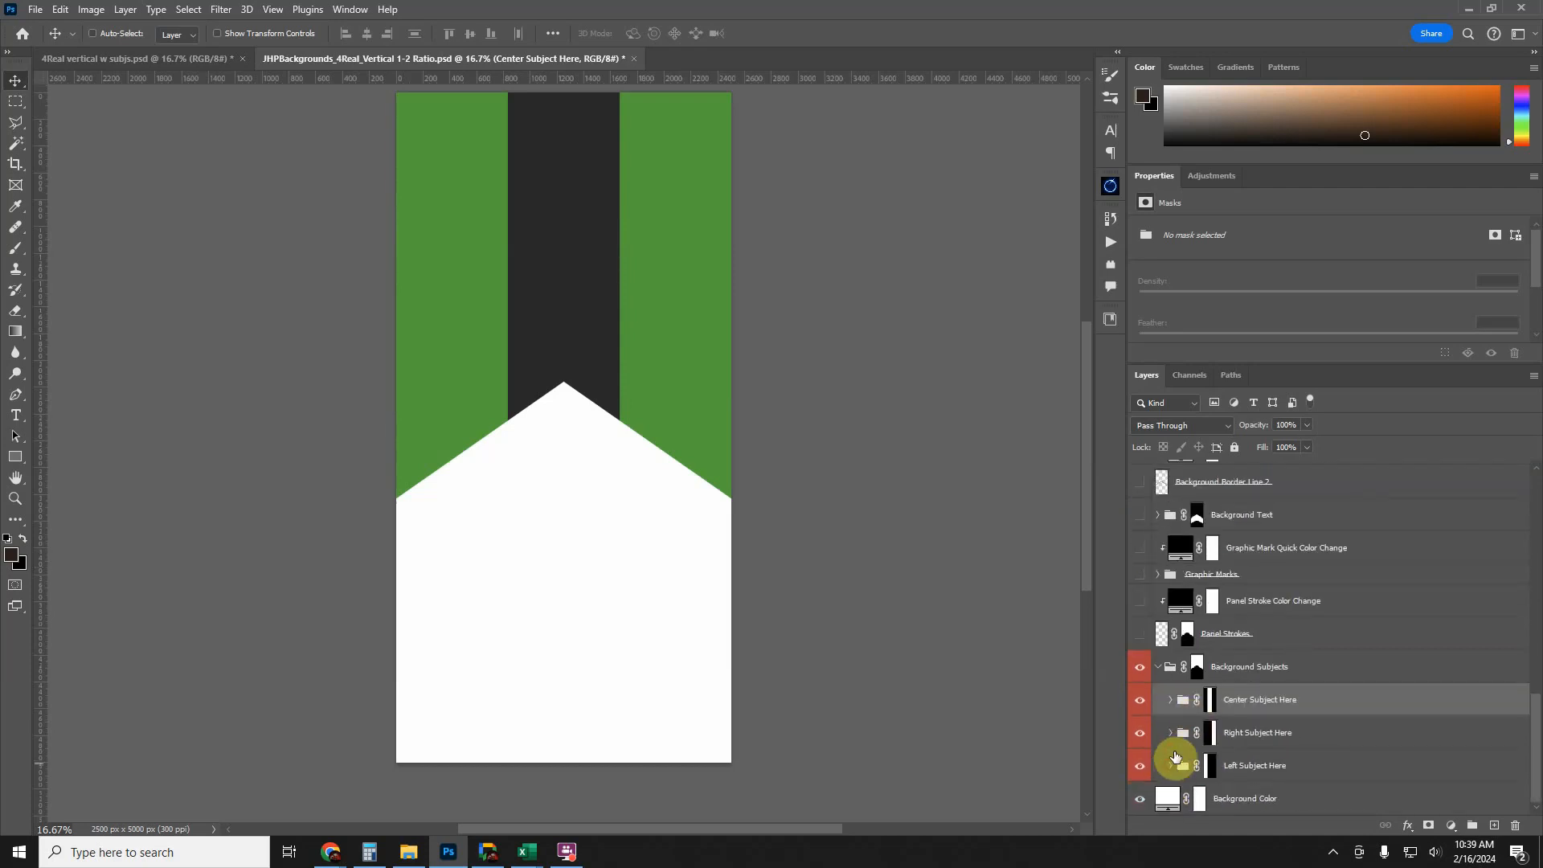
pyautogui.click(1163, 672)
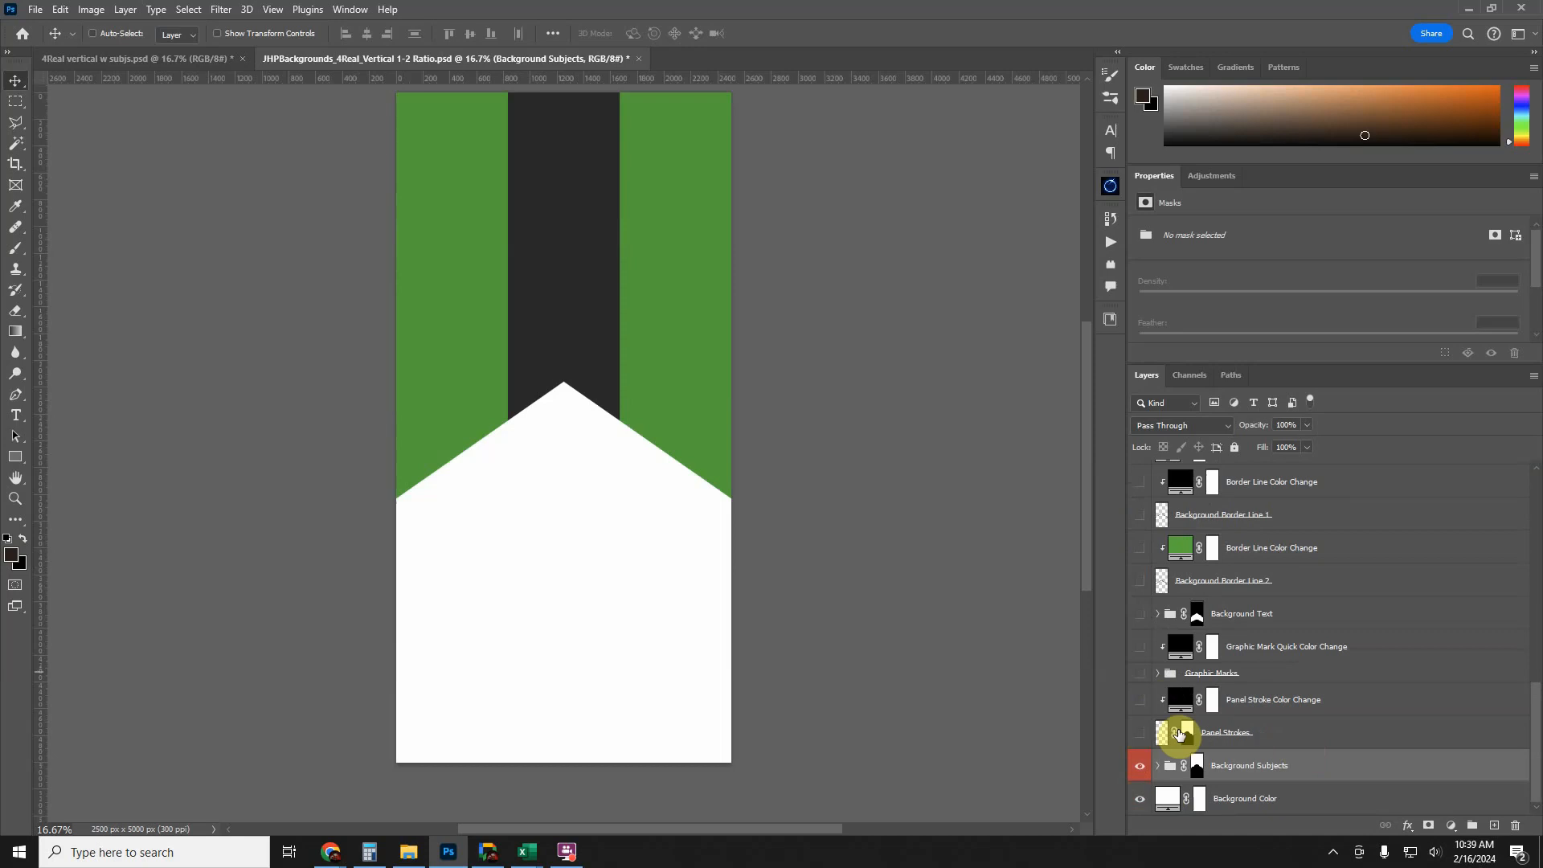
# - Select the Panel Strokes layer and show it, comparing the background panels with and without the strokes
pyautogui.click(1281, 735)
pyautogui.click(1140, 733)
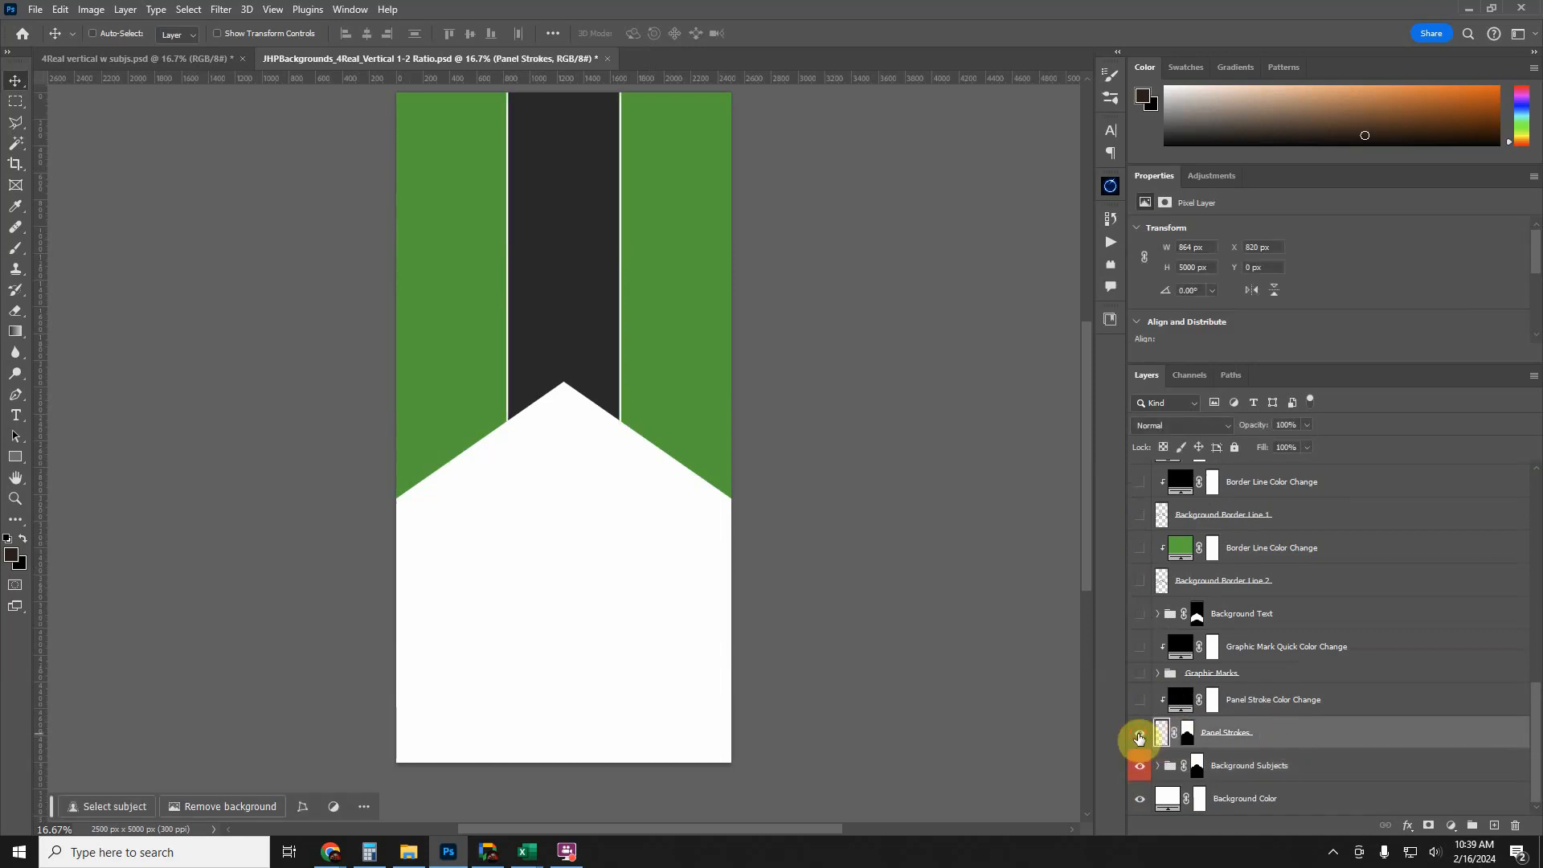
pyautogui.click(1140, 733)
pyautogui.click(1139, 733)
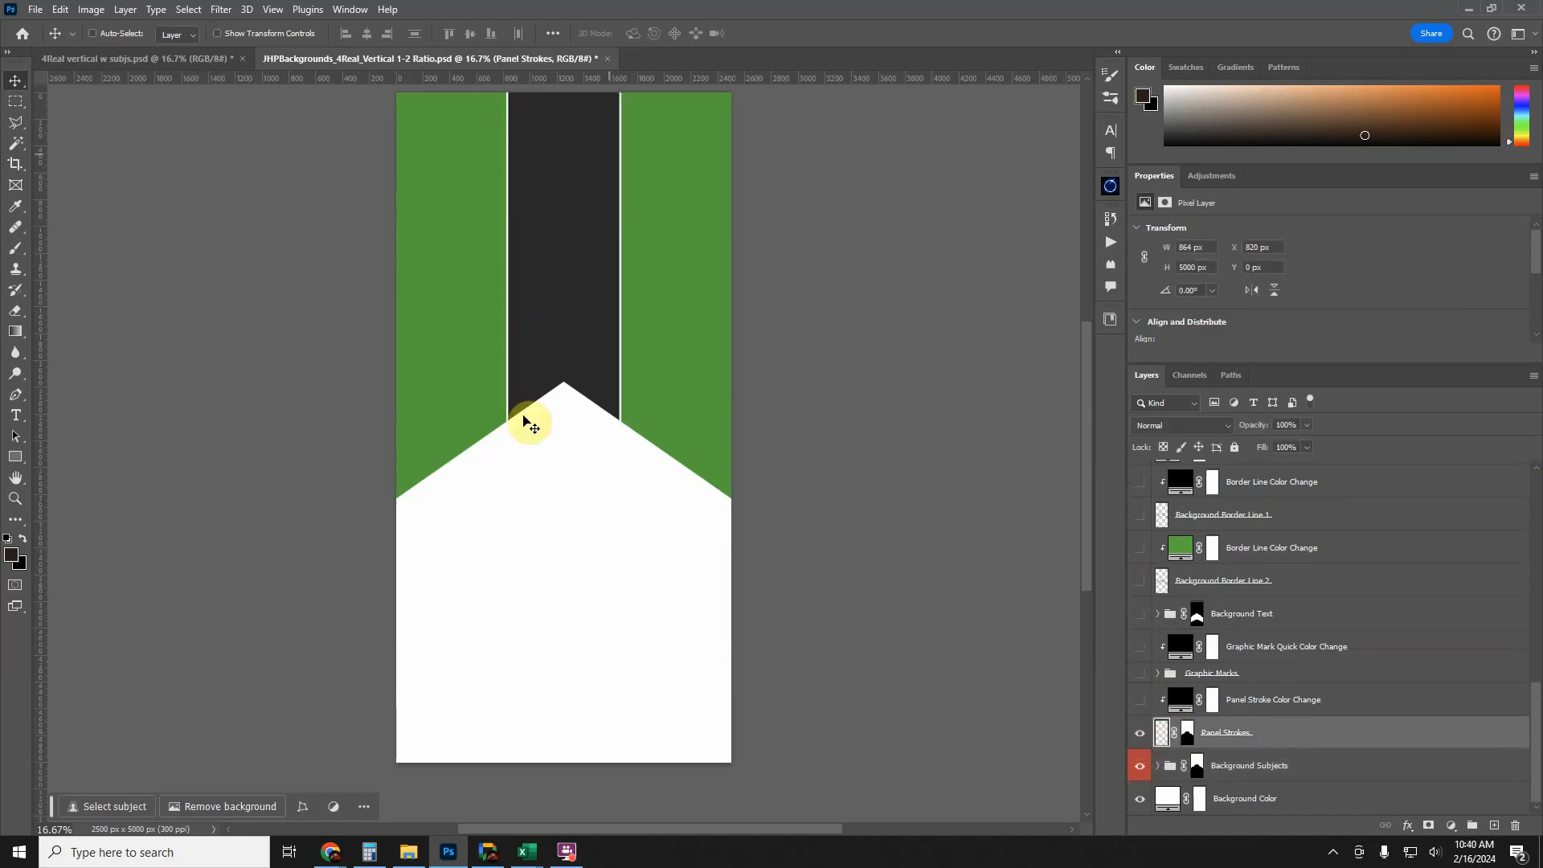
pyautogui.click(1140, 734)
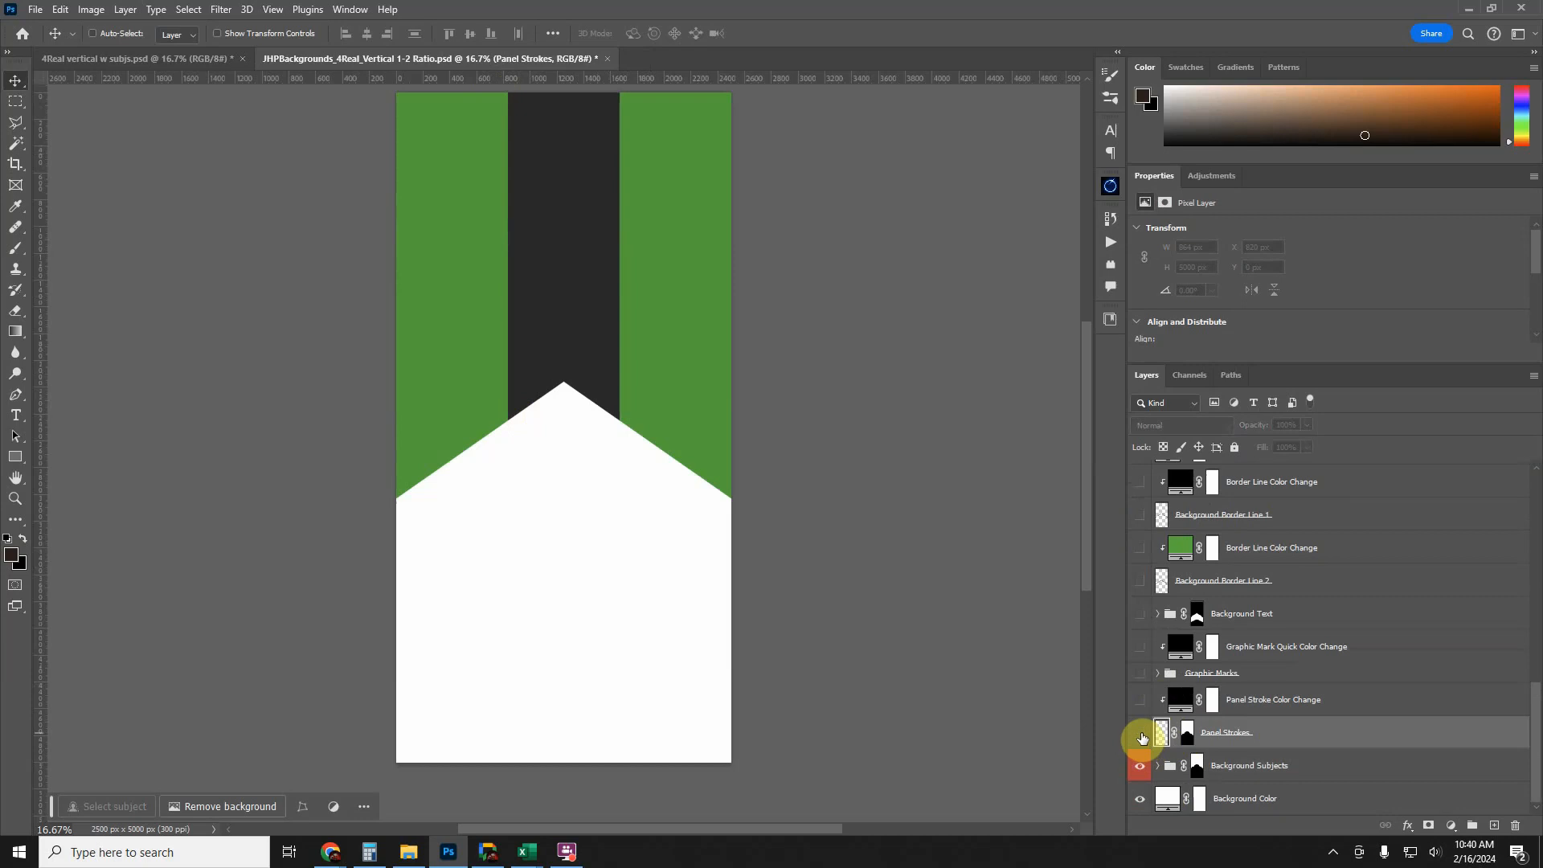
pyautogui.click(1140, 733)
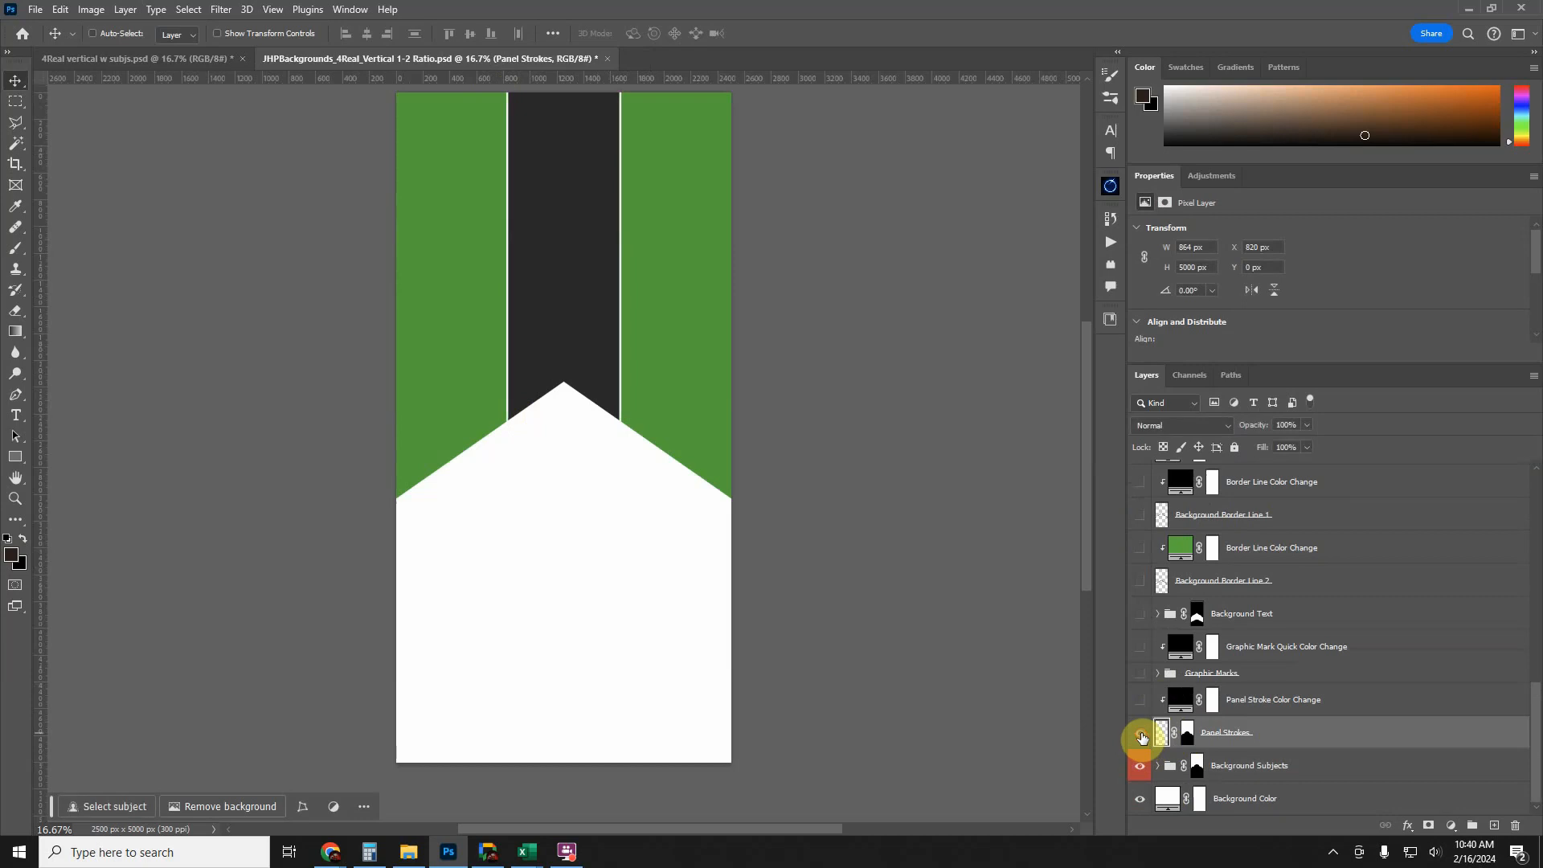
# - Try blue shades such as 0ca1cc for the strokes with Panel Stroke Color Change, then cancel and hide that layer
pyautogui.click(1254, 705)
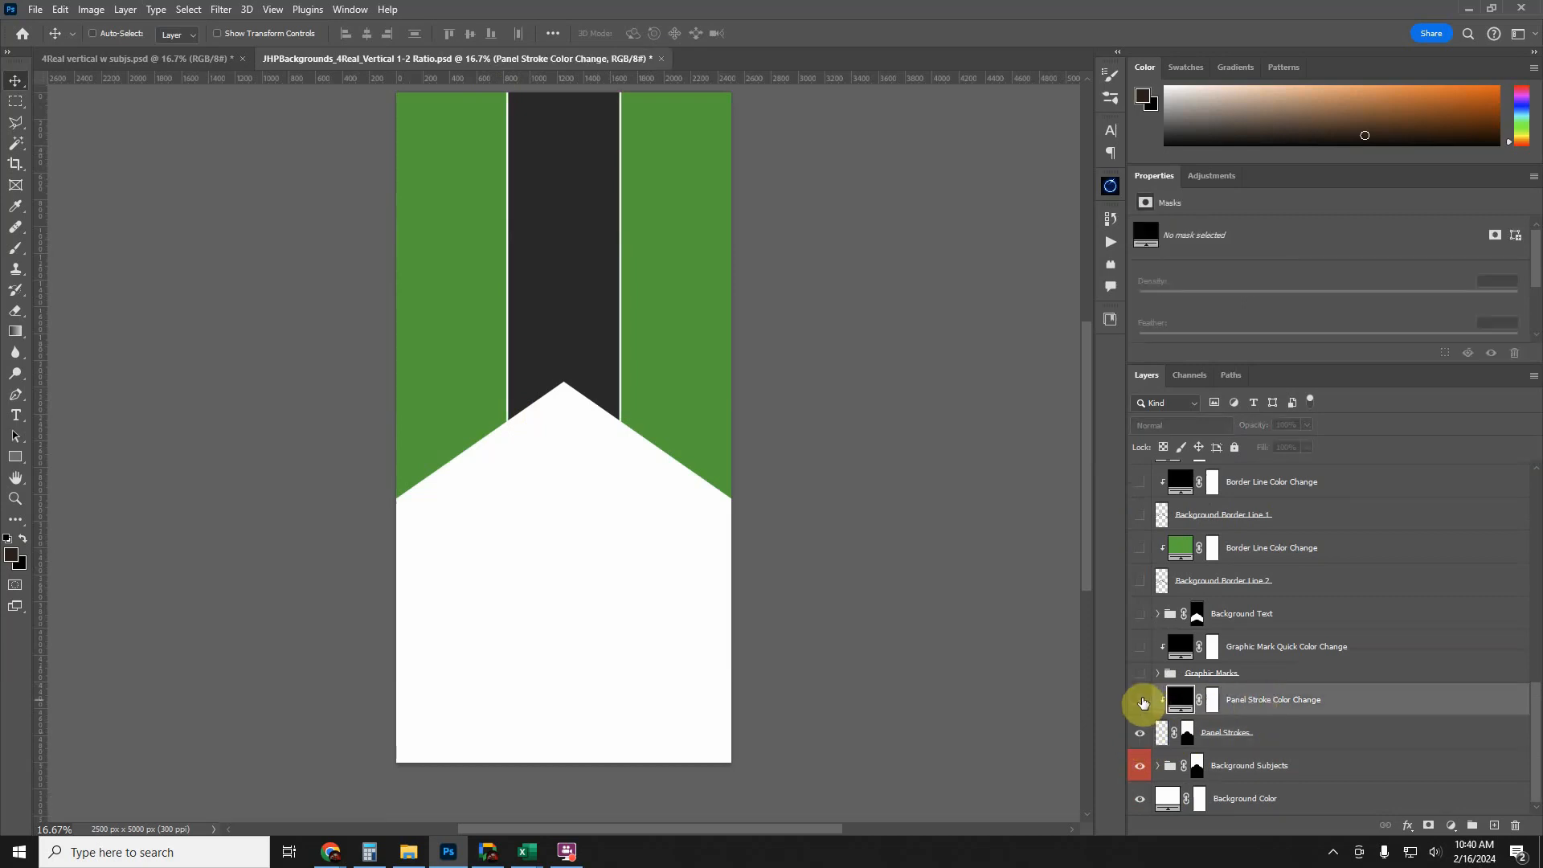
pyautogui.click(1141, 700)
pyautogui.doubleClick(1179, 701)
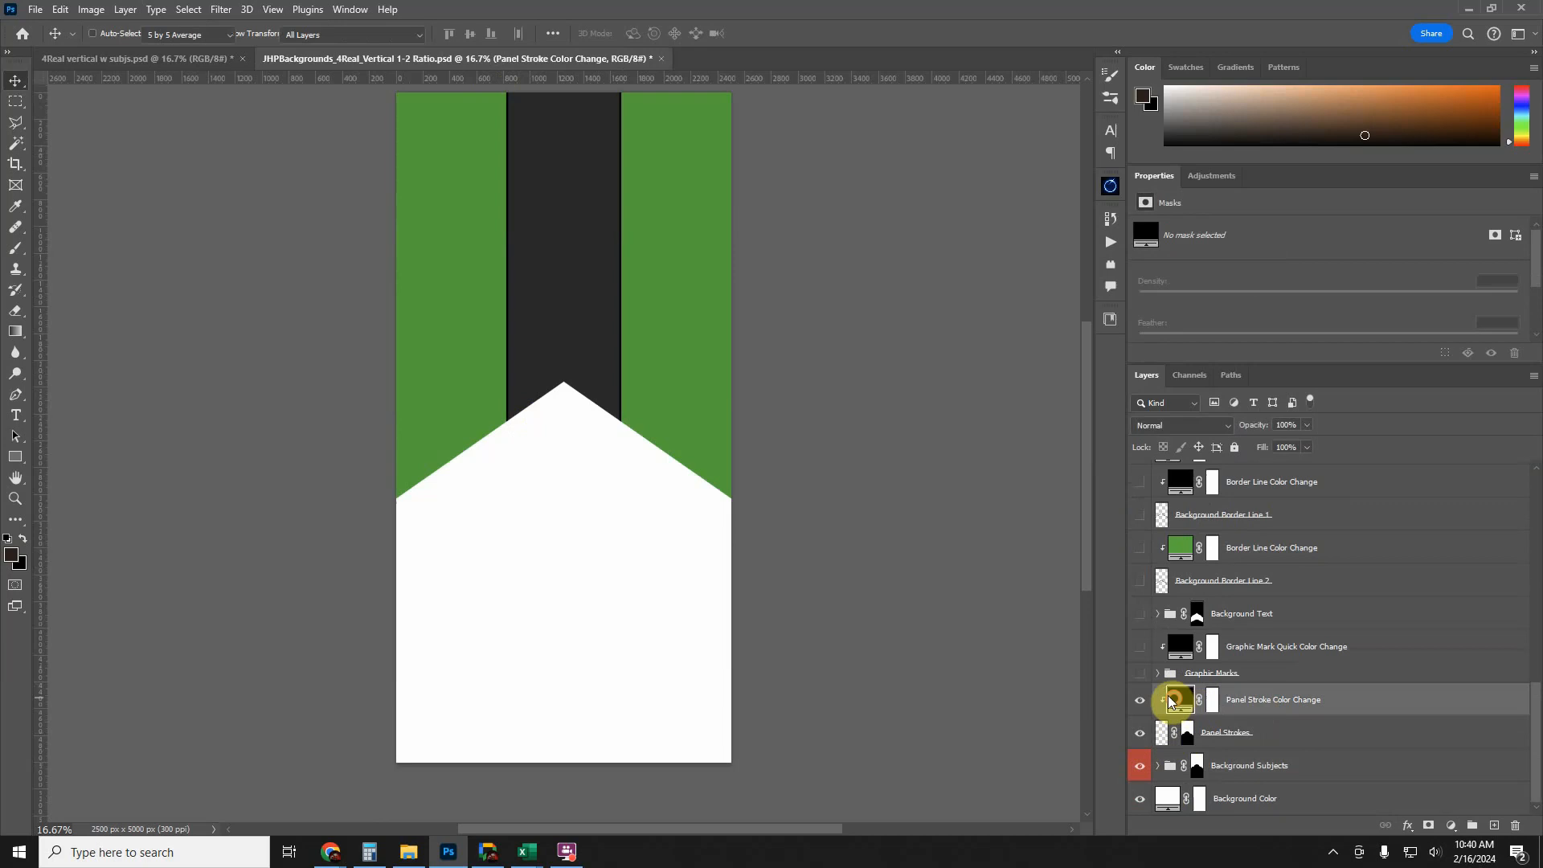
pyautogui.moveTo(1095, 286)
pyautogui.mouseDown()
pyautogui.moveTo(1241, 257)
pyautogui.moveTo(1221, 234)
pyautogui.mouseUp()
pyautogui.click(1238, 288)
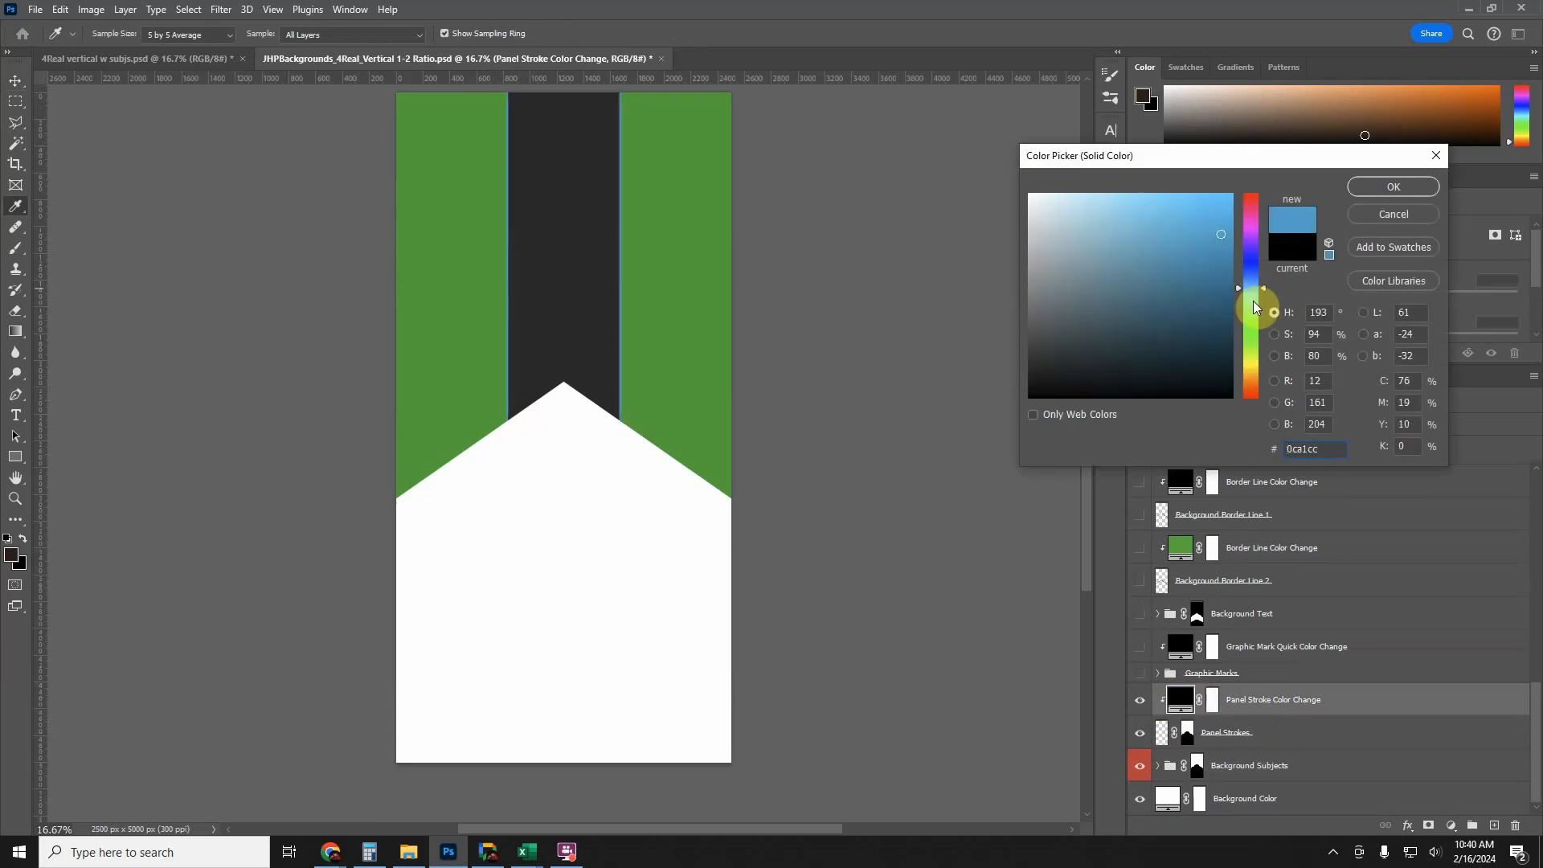
pyautogui.click(1179, 283)
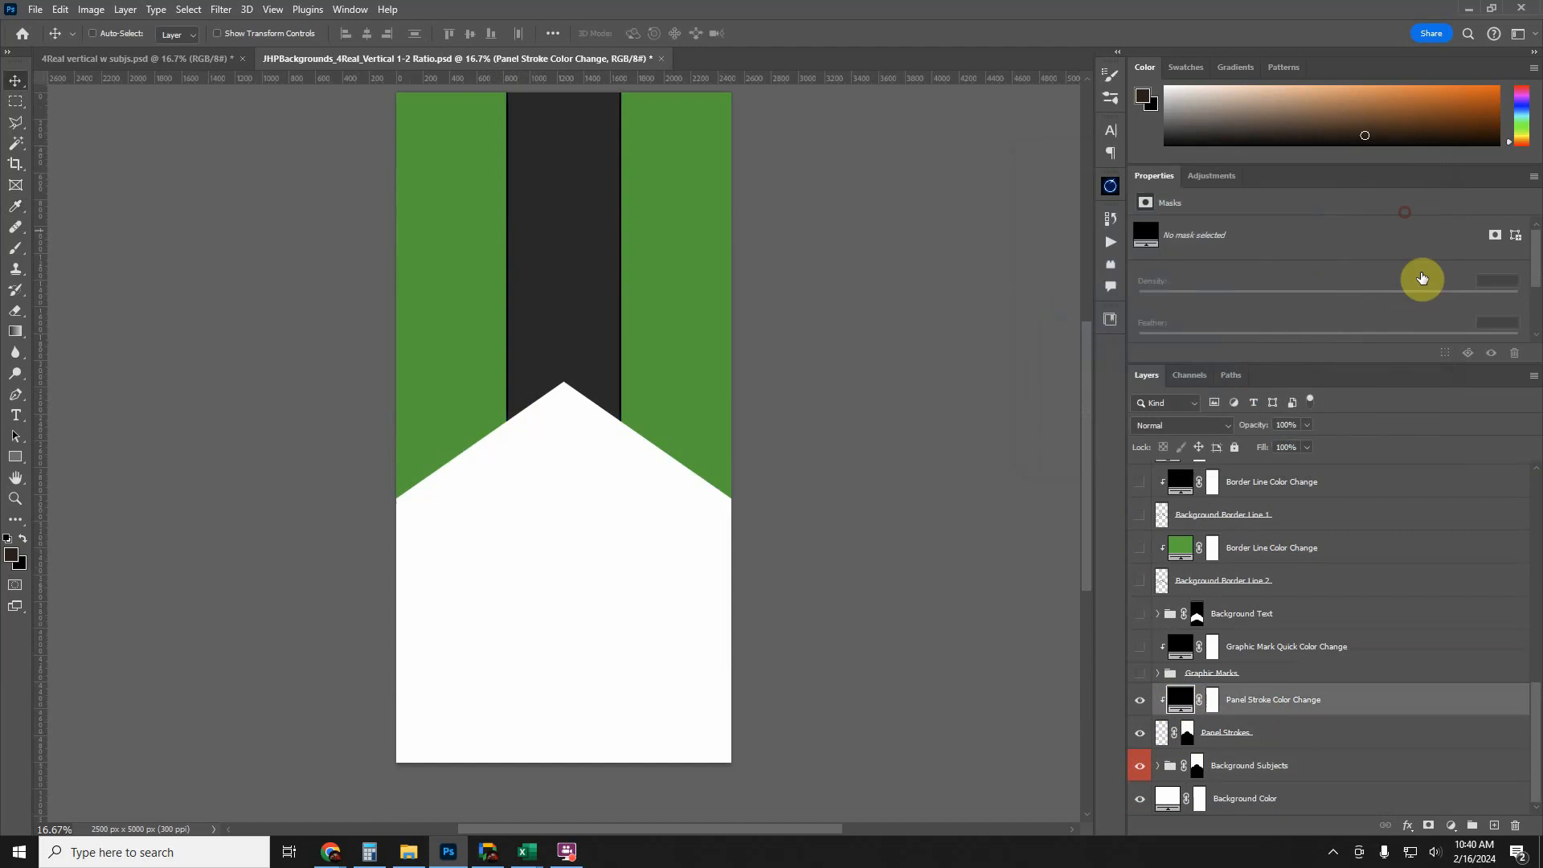
pyautogui.click(1373, 218)
pyautogui.click(1139, 703)
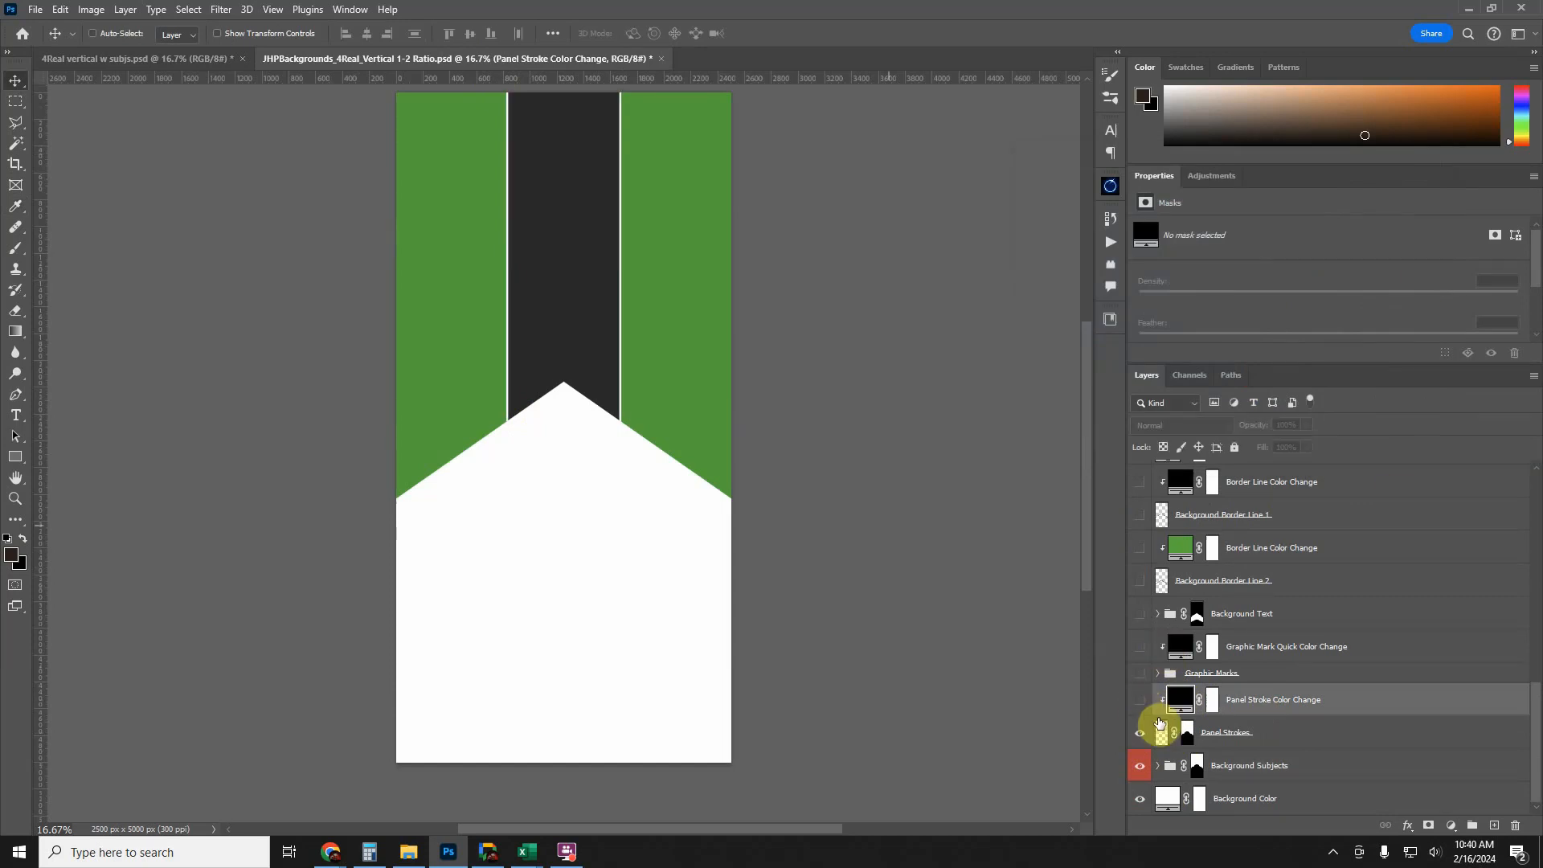
# - Show the Graphic Marks group and expand it to reveal its individual mark and line layers
pyautogui.click(1207, 675)
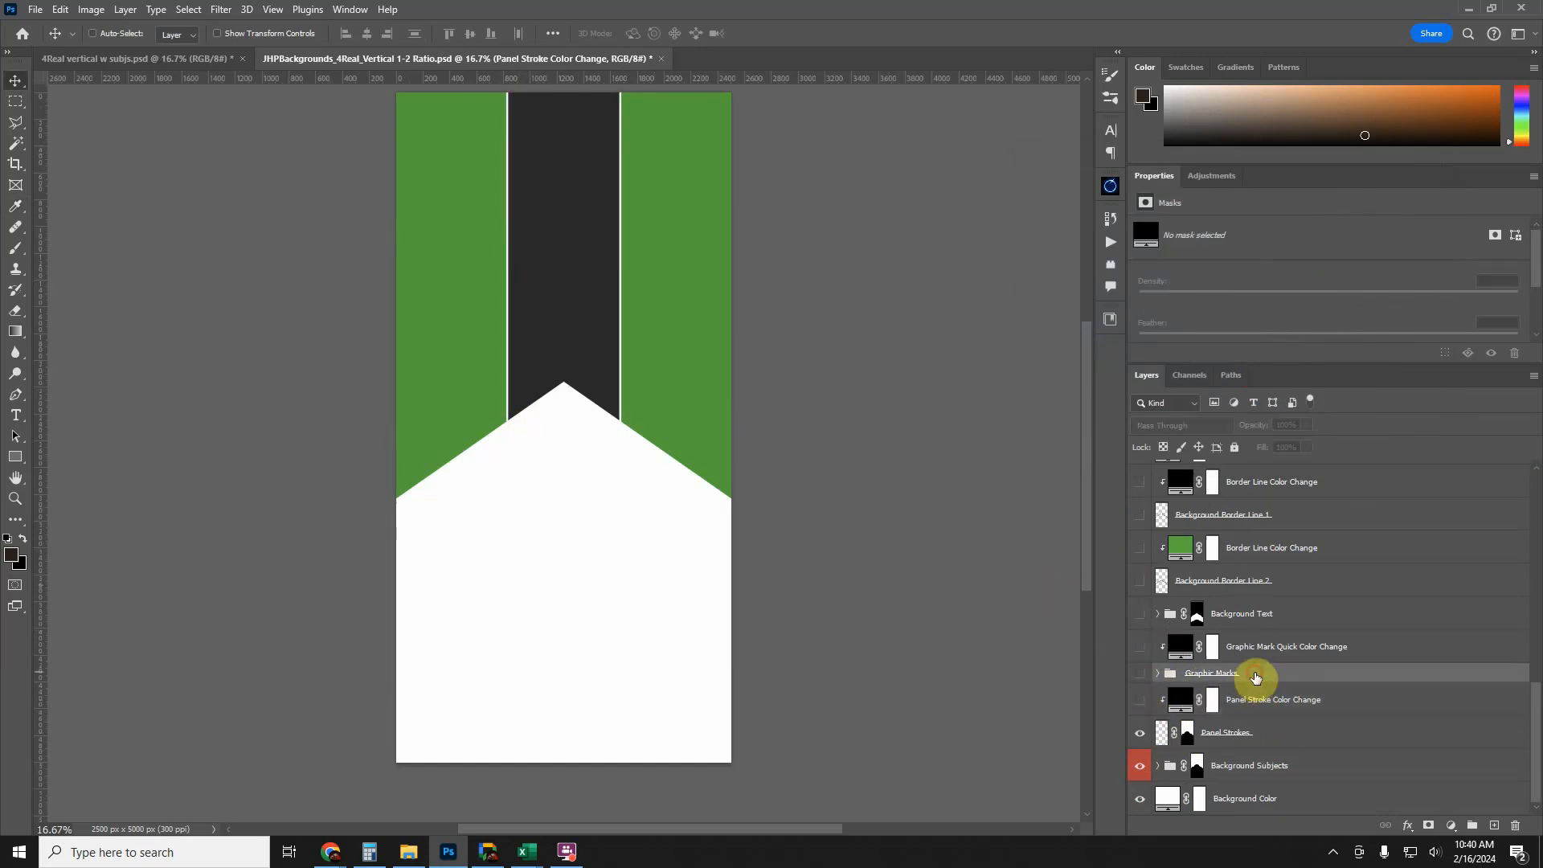
pyautogui.click(1141, 674)
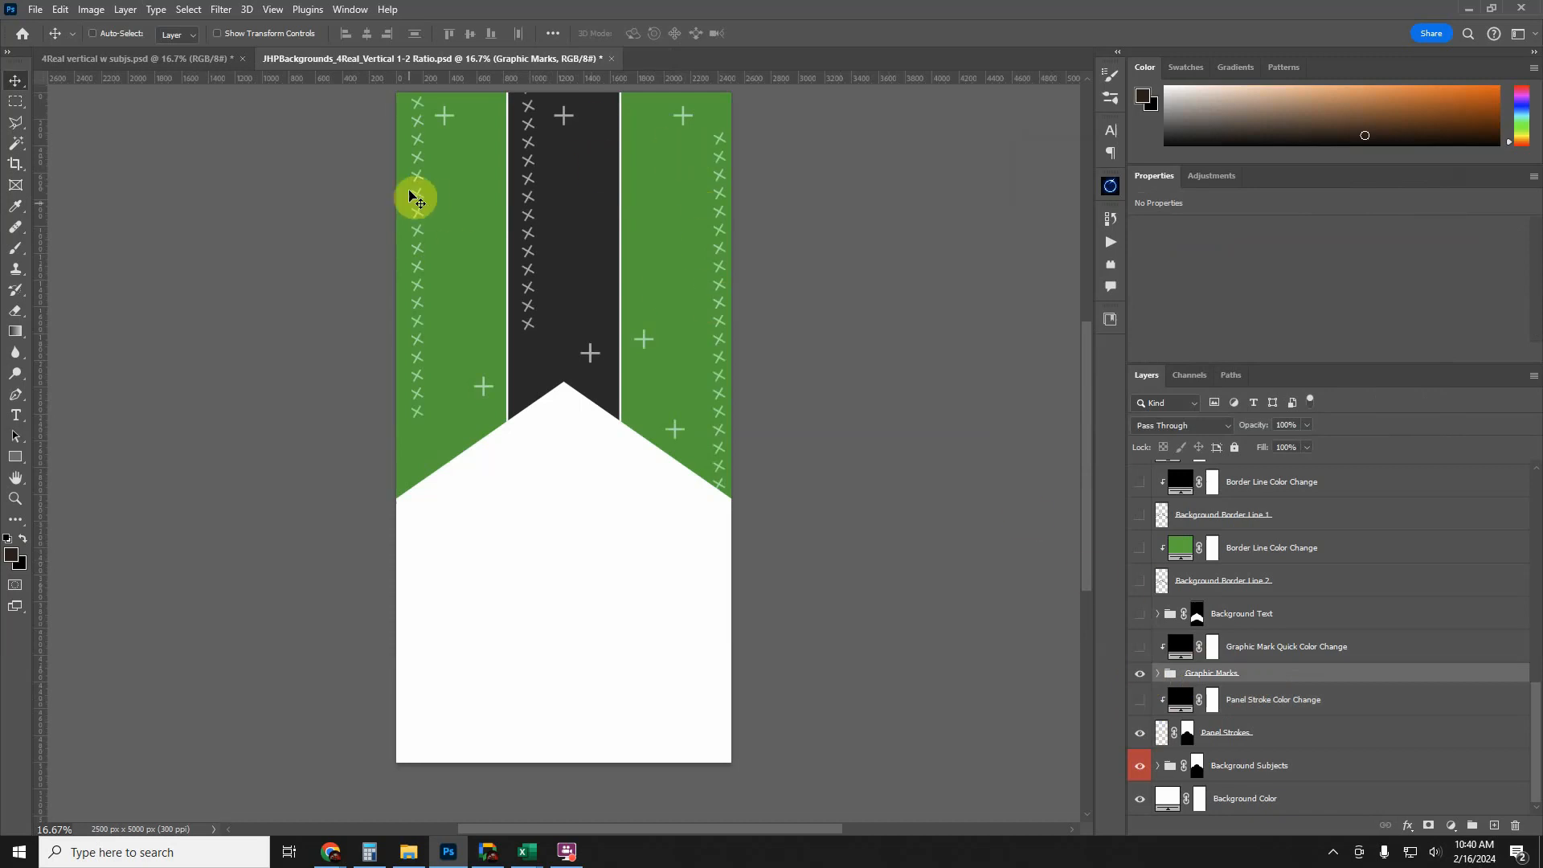
pyautogui.click(1157, 673)
pyautogui.scroll(-1, 1189, 667)
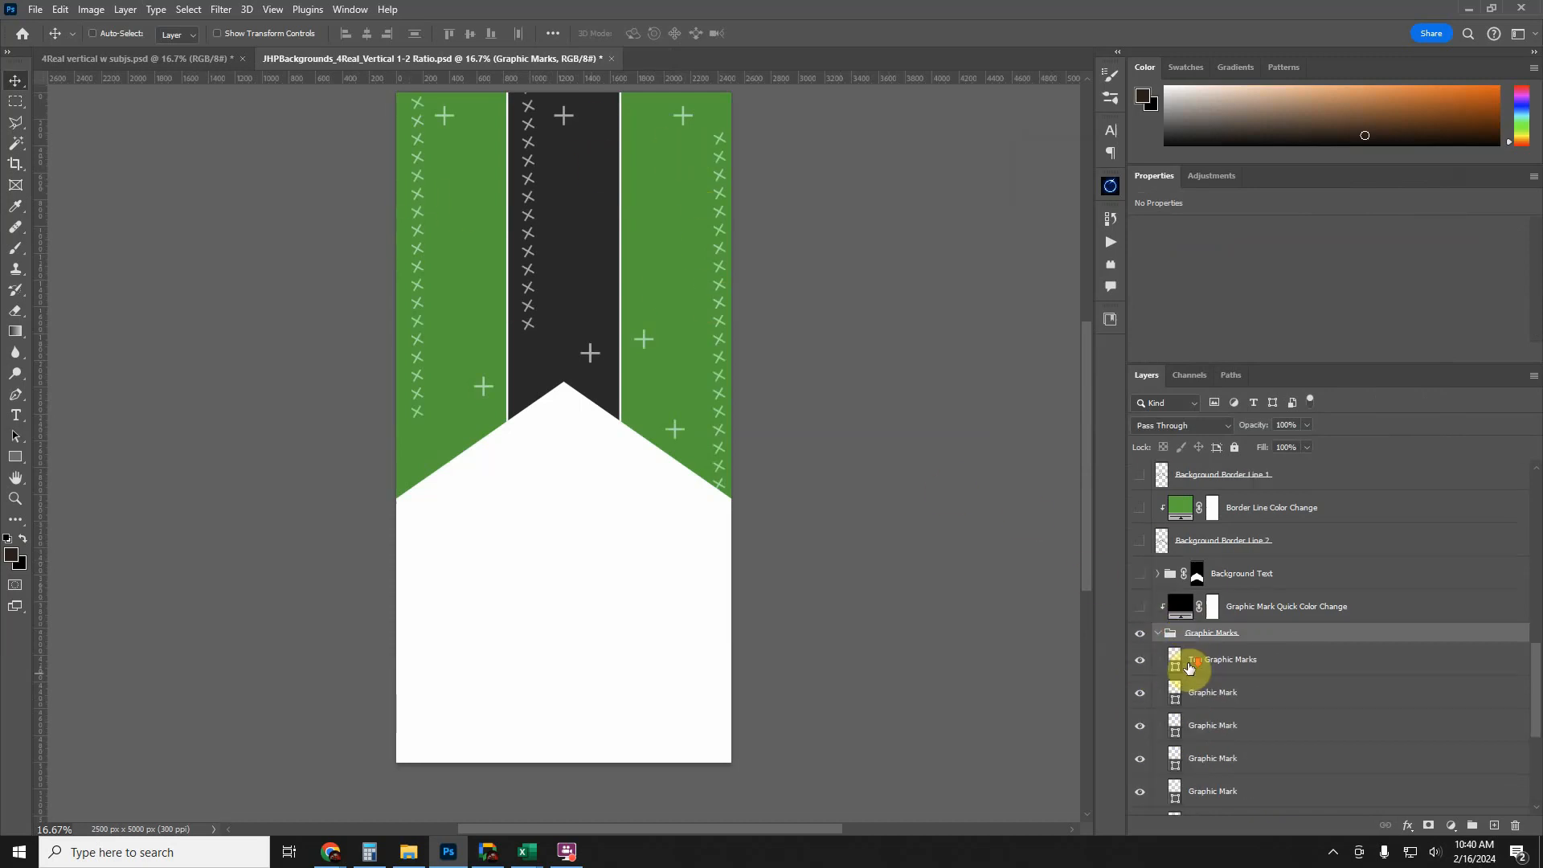
pyautogui.scroll(-2, 1190, 664)
pyautogui.scroll(-2, 1180, 595)
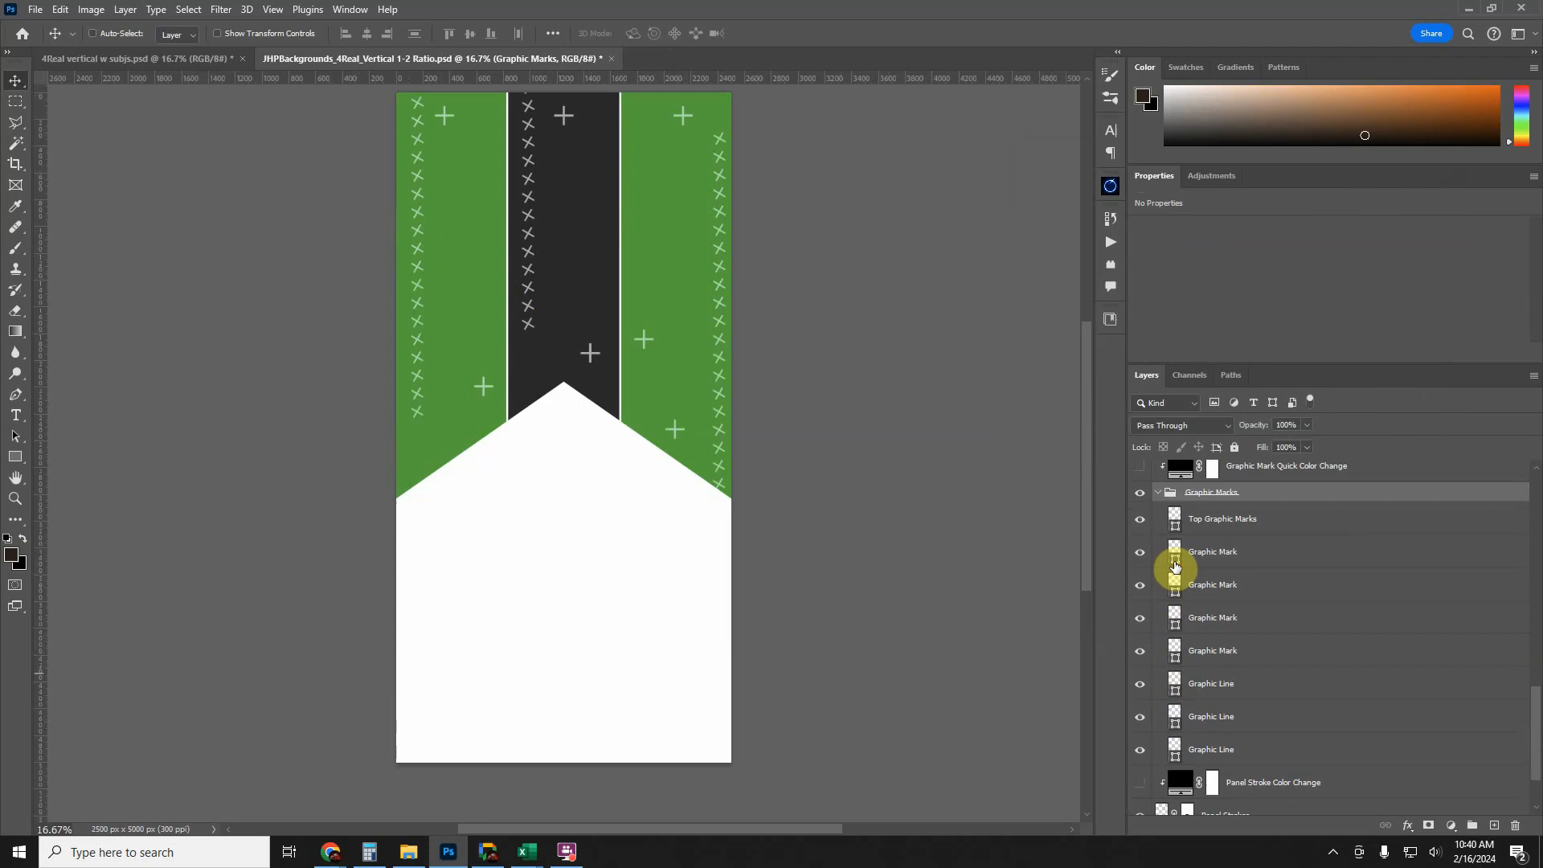
# - Toggle the Graphic Marks group's mark and line layers to examine which marks each controls, leave them shown, and collapse the group
pyautogui.click(1141, 520)
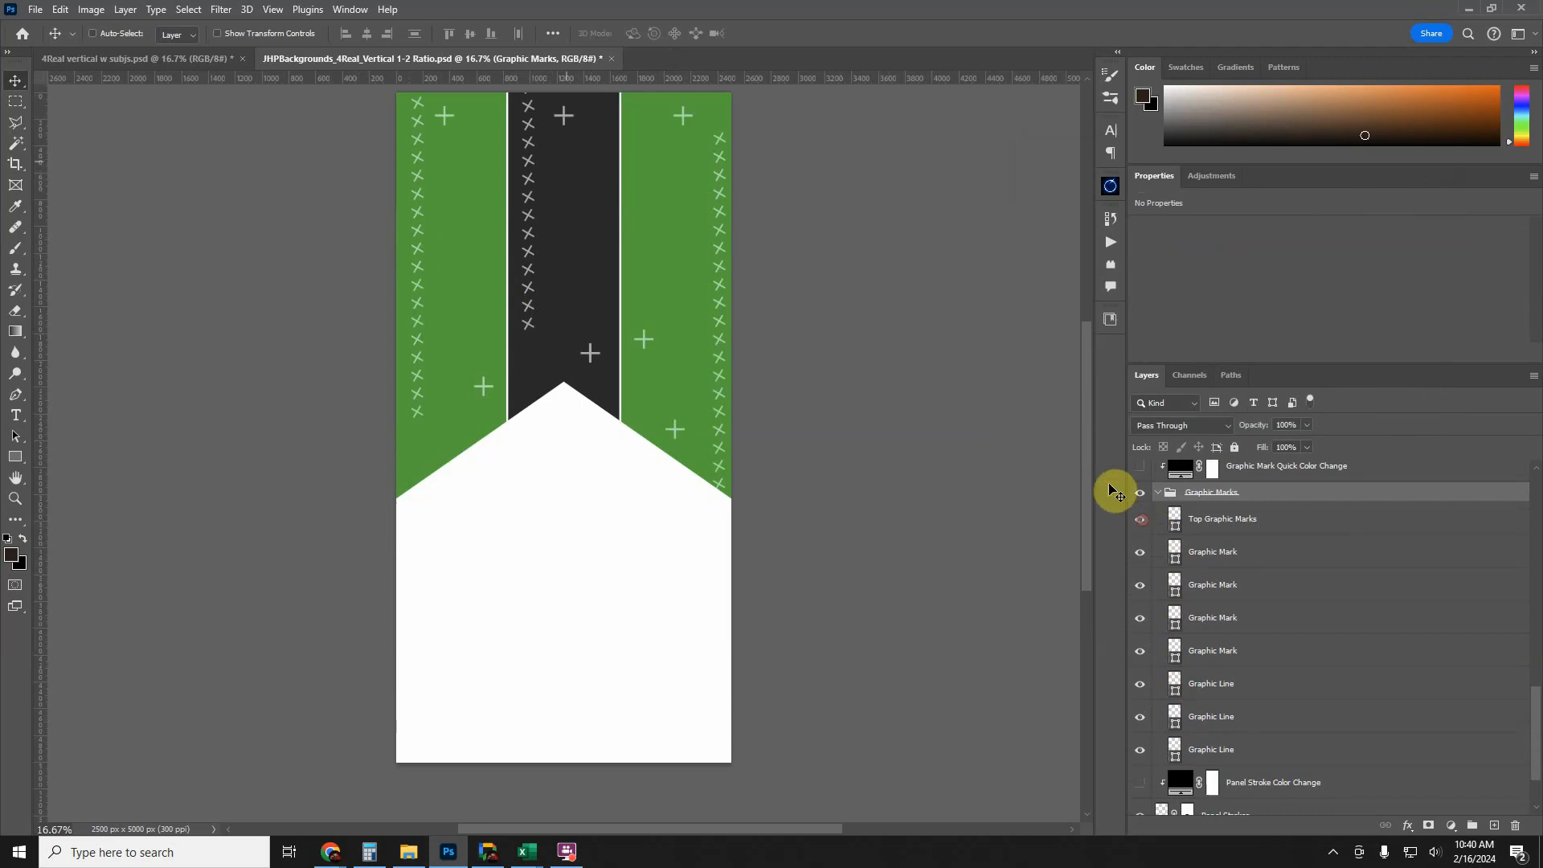
pyautogui.moveTo(1136, 554)
pyautogui.mouseDown()
pyautogui.moveTo(1134, 679)
pyautogui.moveTo(1140, 552)
pyautogui.mouseUp()
pyautogui.click(1140, 685)
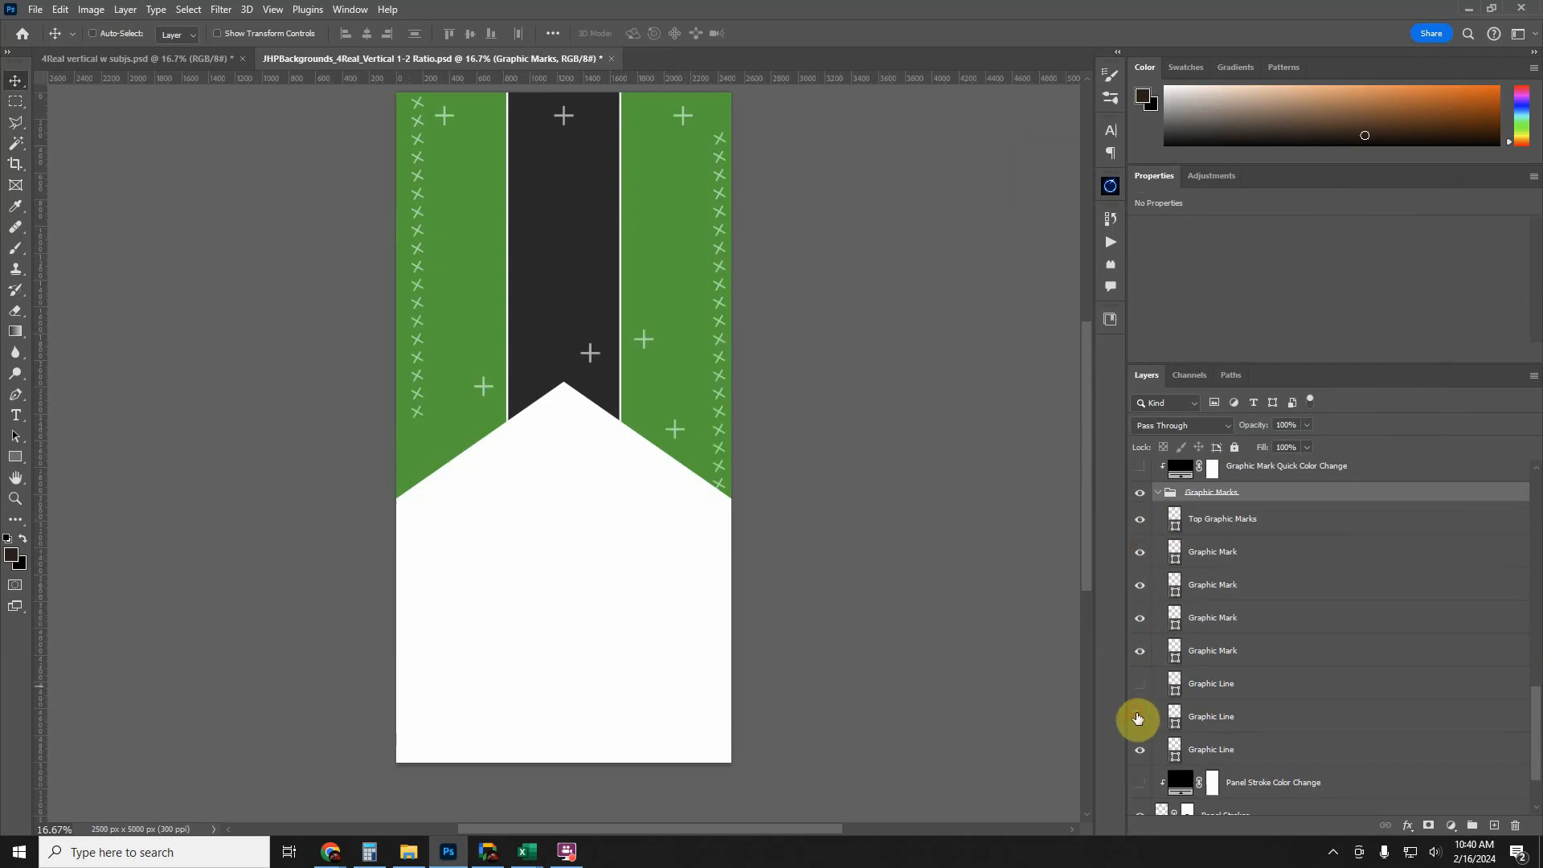
pyautogui.click(1137, 718)
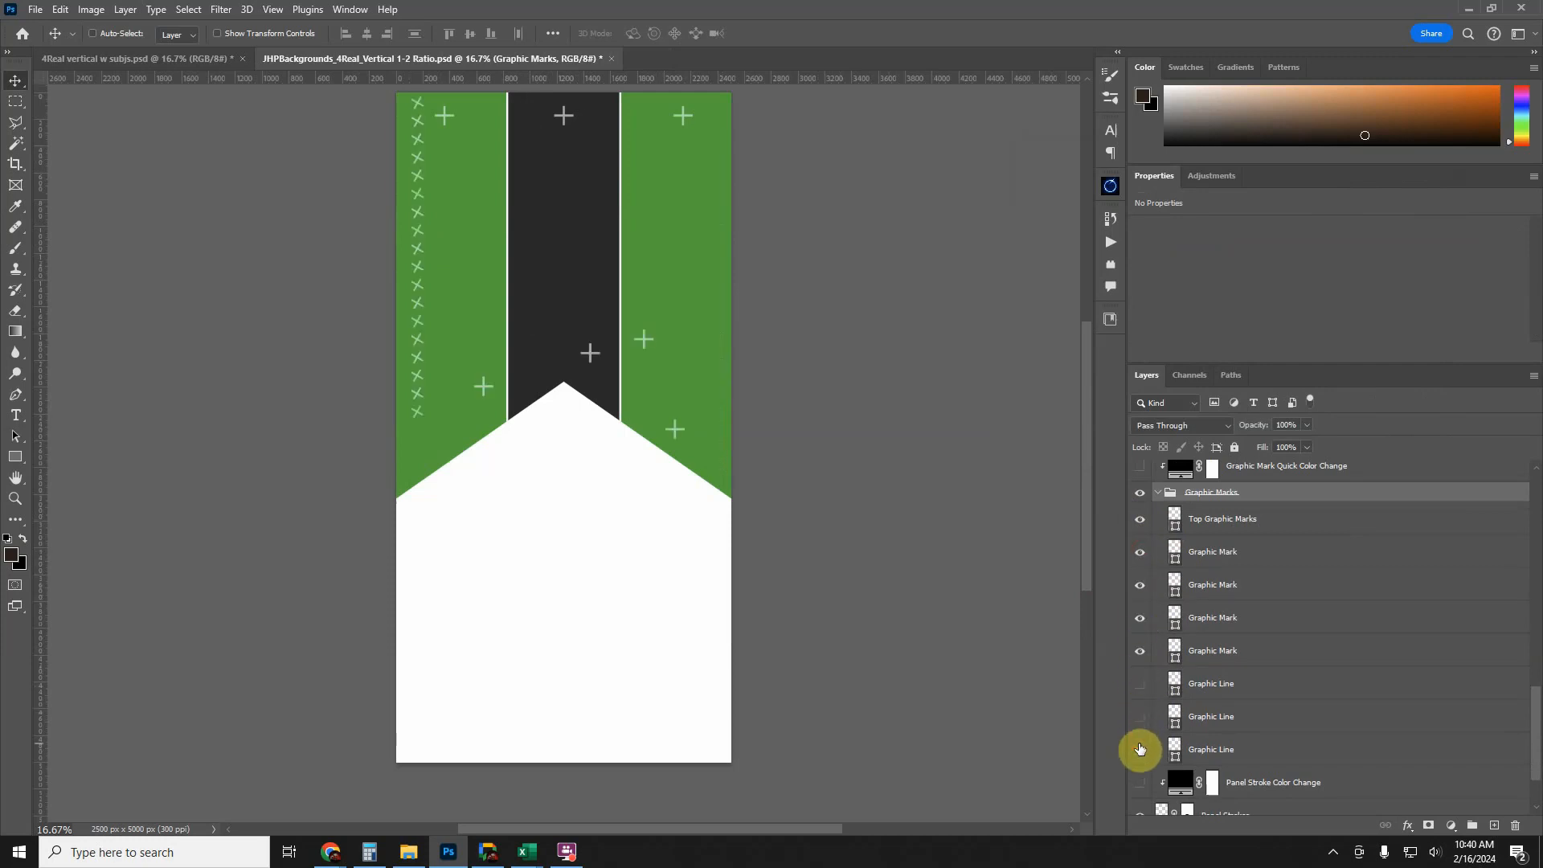
pyautogui.moveTo(1139, 745); pyautogui.dragTo(1143, 689)
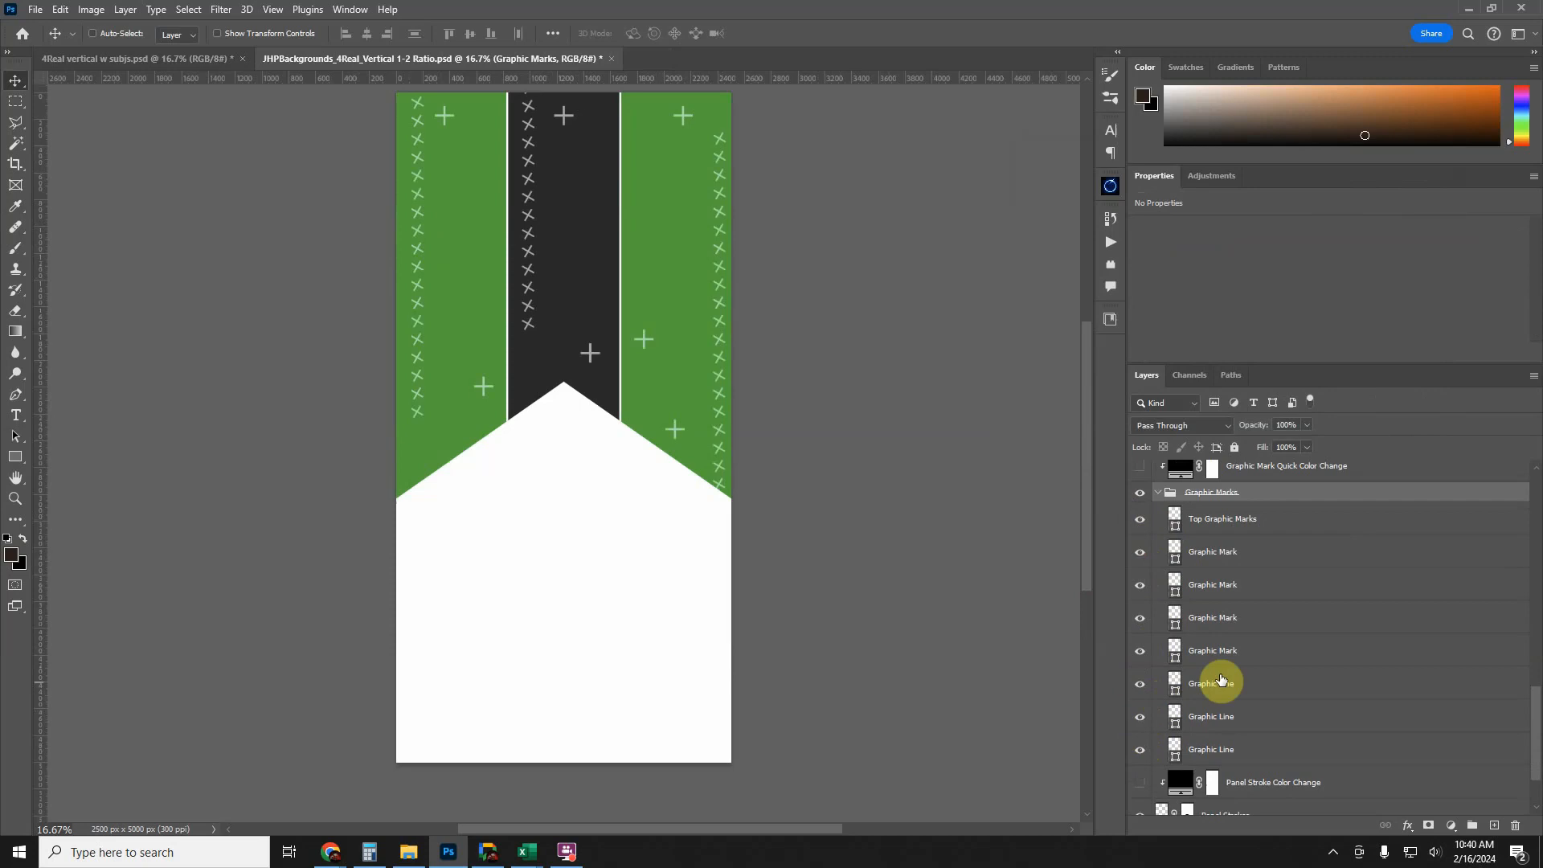
pyautogui.scroll(1, 1213, 685)
pyautogui.click(1157, 532)
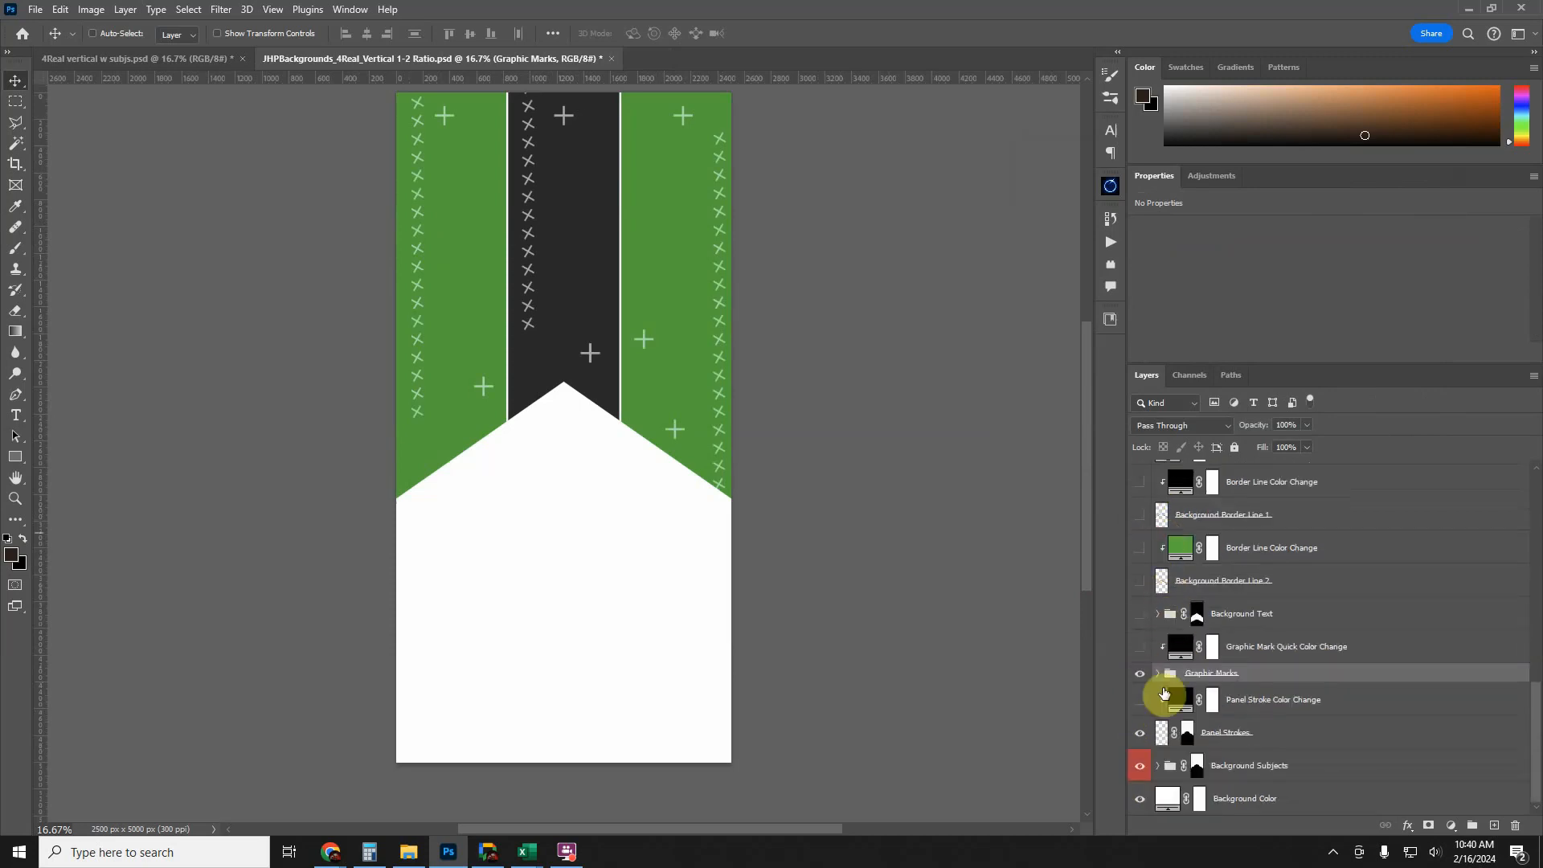
# - Try red f84848 for the graphic marks with Graphic Mark Quick Color Change, then cancel and hide that layer
pyautogui.click(1140, 649)
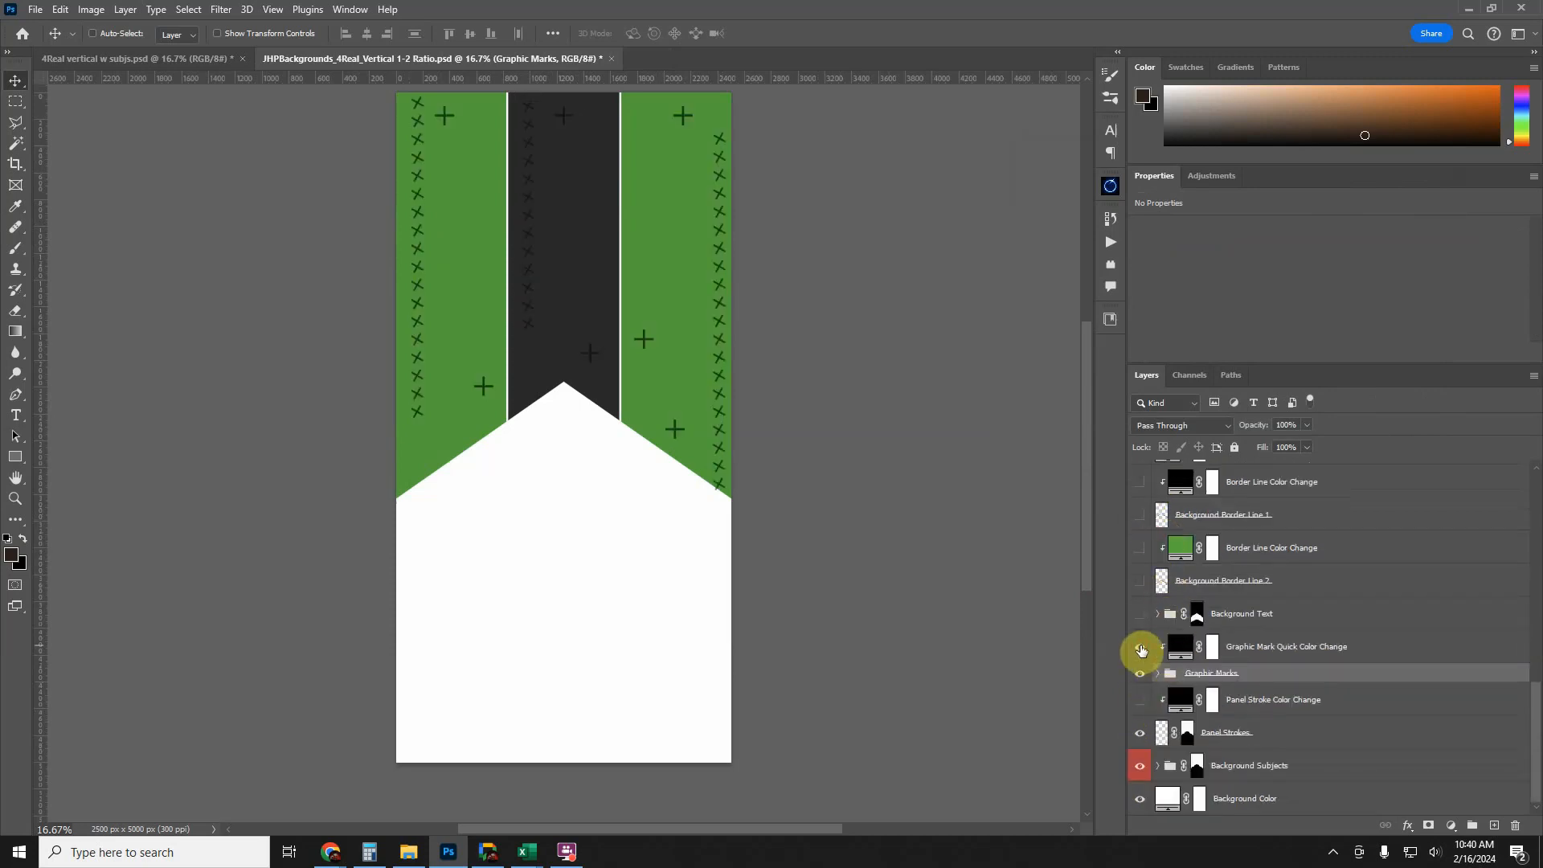
pyautogui.doubleClick(1180, 646)
pyautogui.moveTo(1187, 332); pyautogui.dragTo(1174, 198)
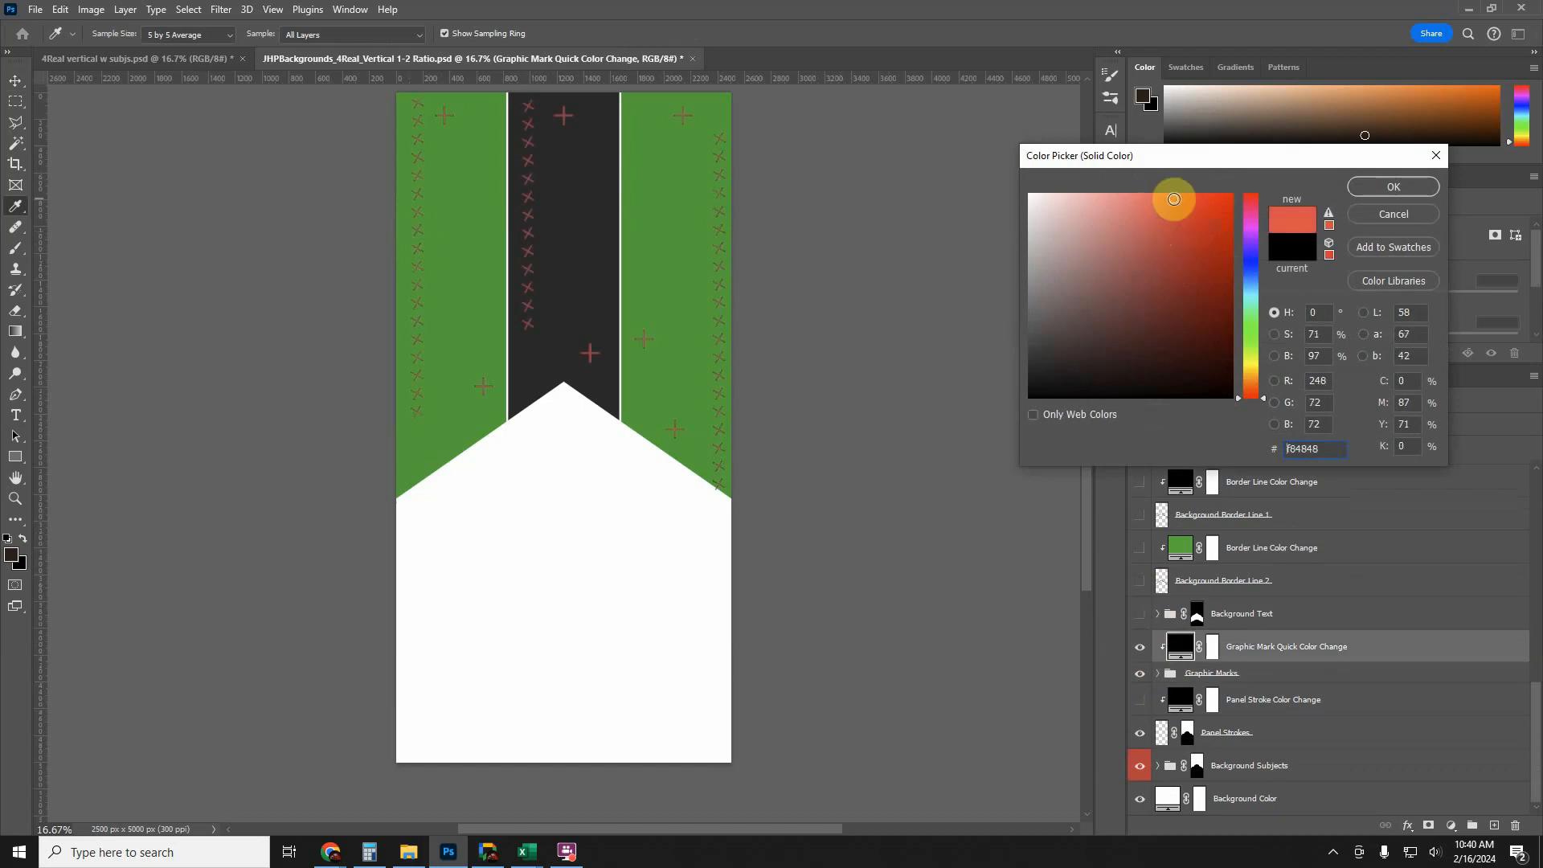
pyautogui.click(1376, 216)
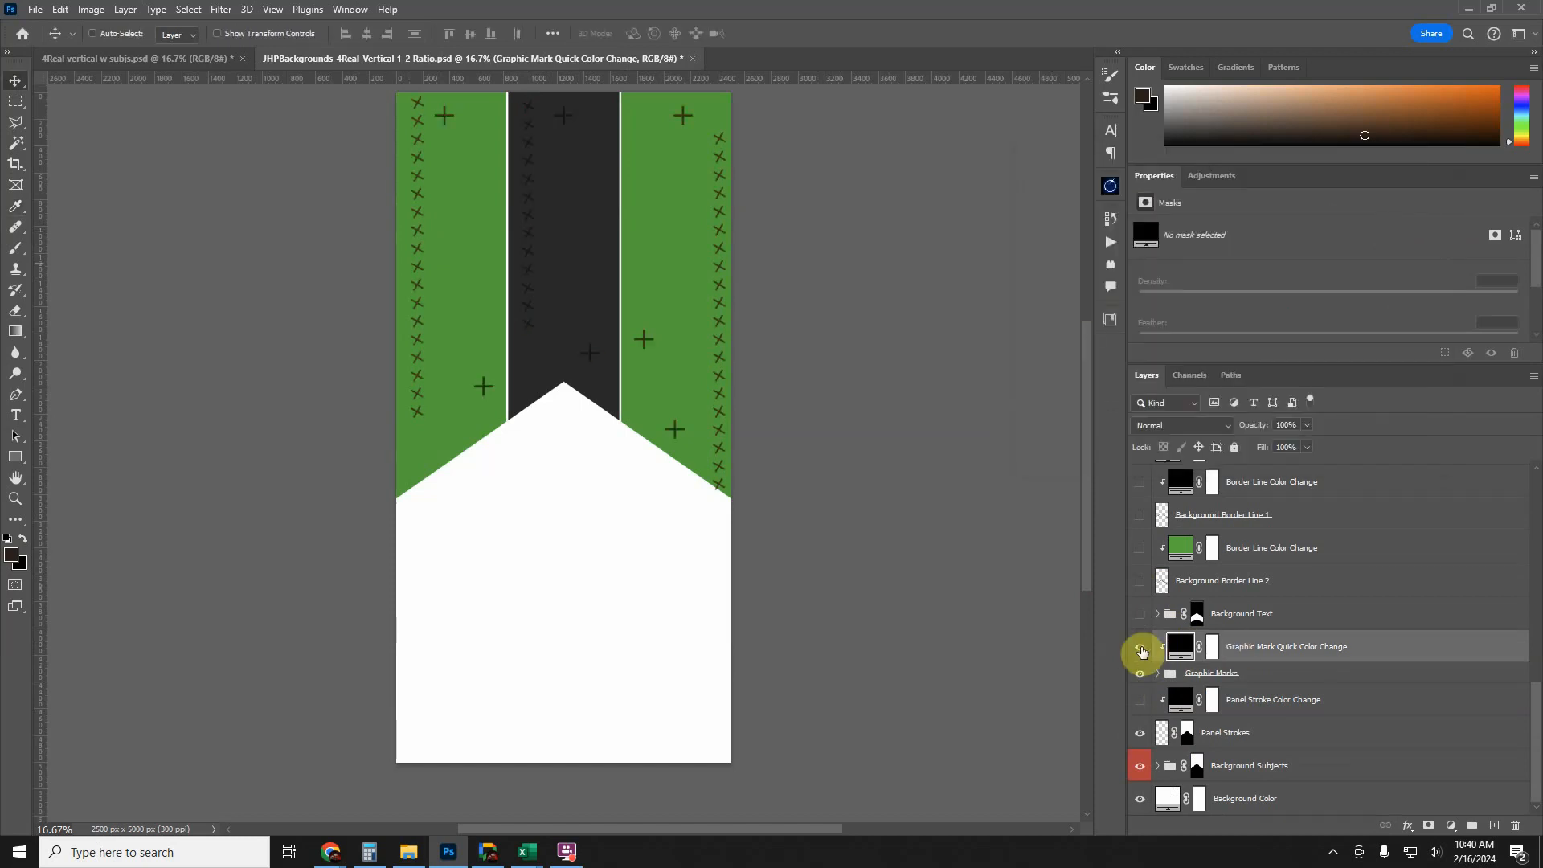
pyautogui.click(1141, 647)
# - Show the Background Text group and expand it to reveal its text layers
pyautogui.scroll(2, 1185, 675)
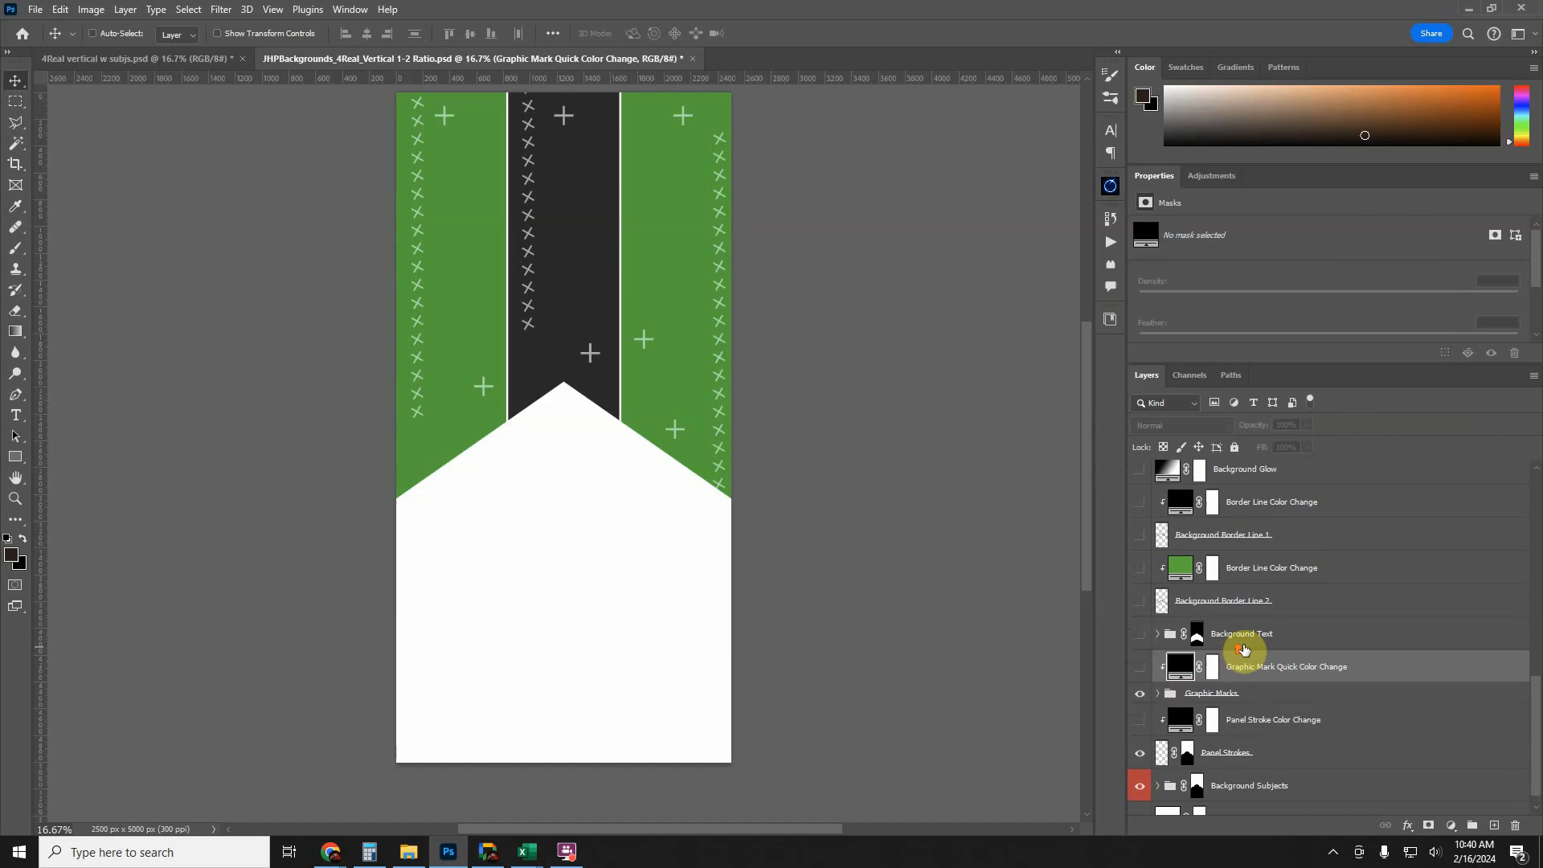
pyautogui.scroll(1, 1205, 717)
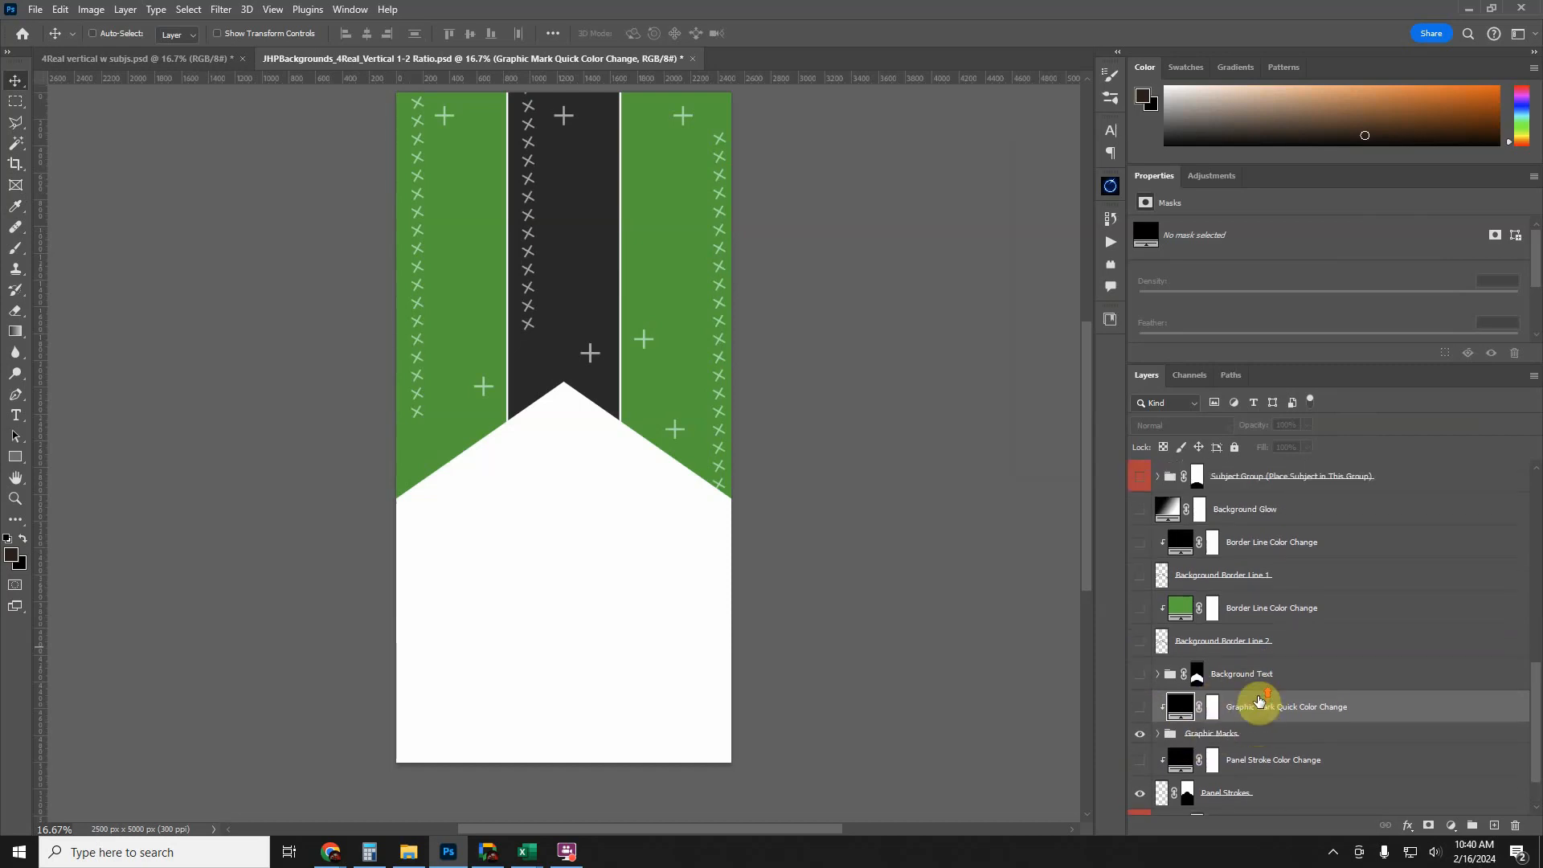
pyautogui.click(1196, 673)
pyautogui.click(1139, 675)
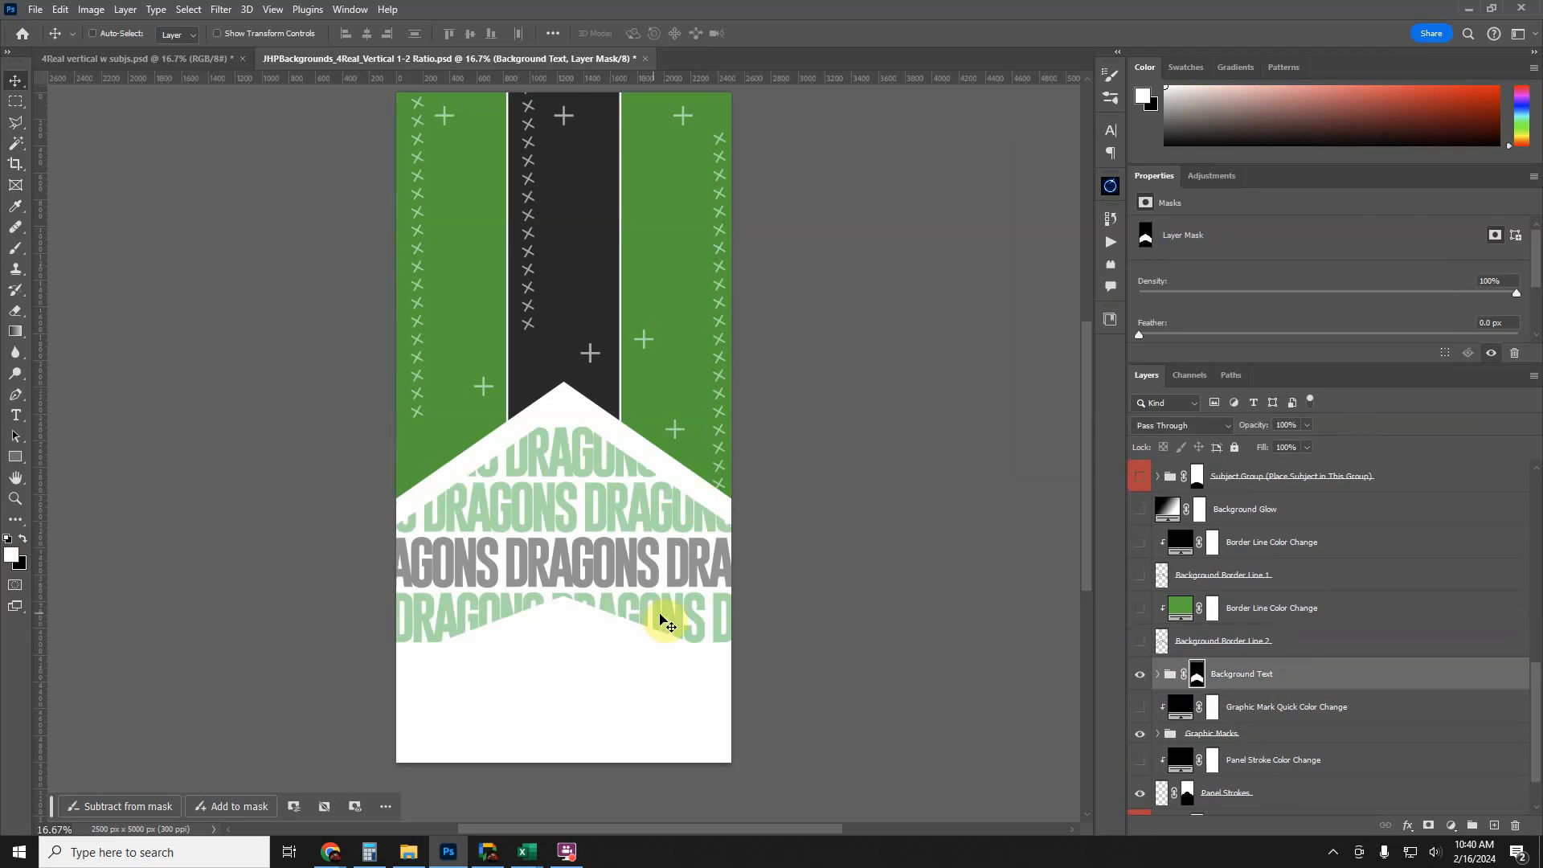
pyautogui.click(1157, 674)
pyautogui.scroll(-2, 1329, 675)
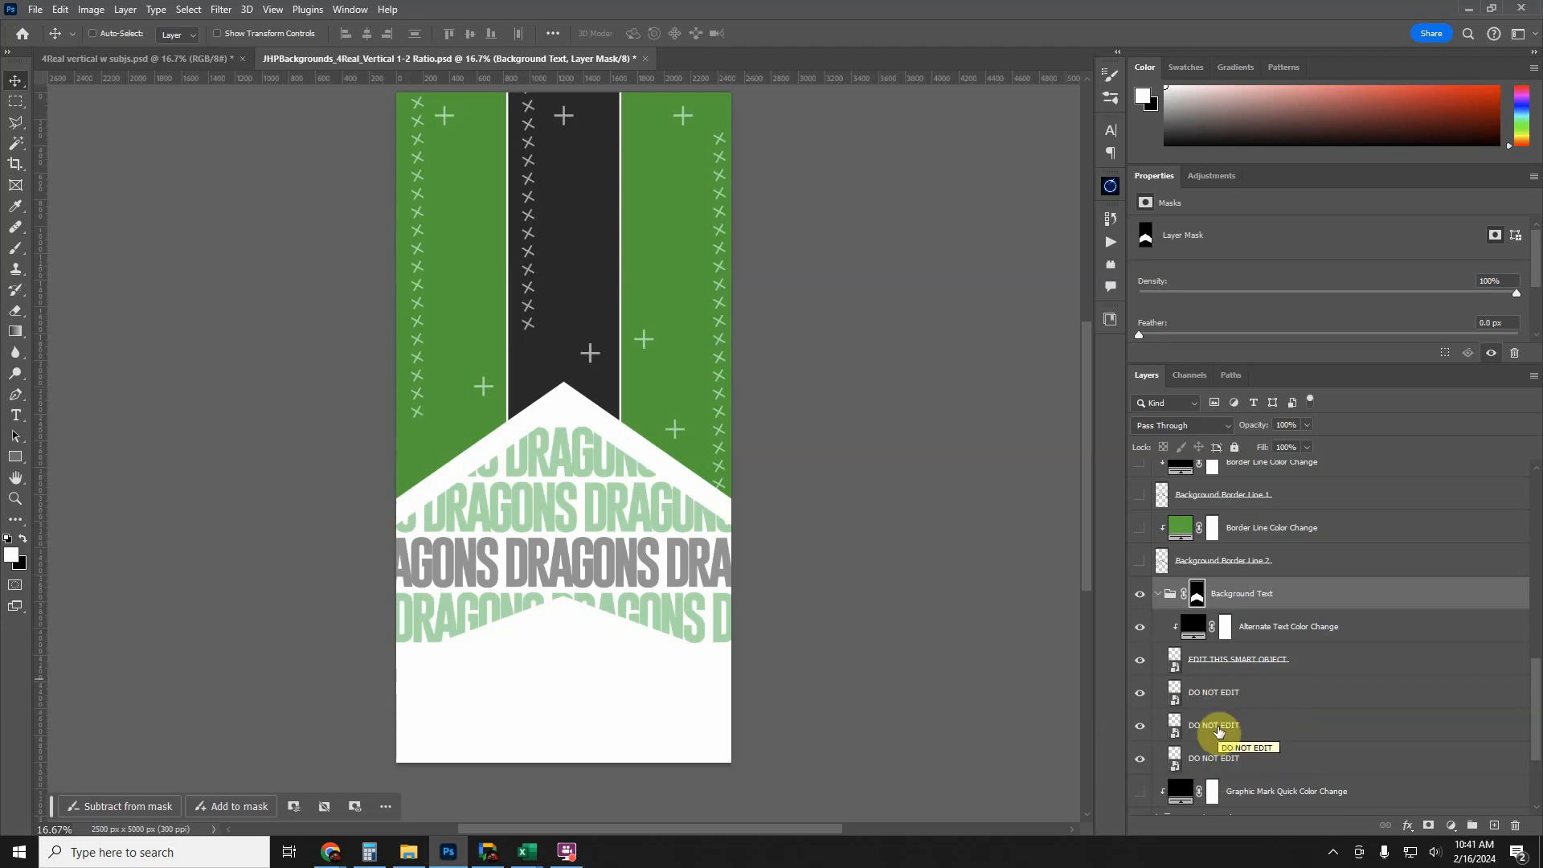
# - Toggle the lower two DO NOT EDIT text layers to examine which DRAGONS rows they control, leave them shown, and collapse Background Text
pyautogui.click(1139, 758)
pyautogui.click(1140, 727)
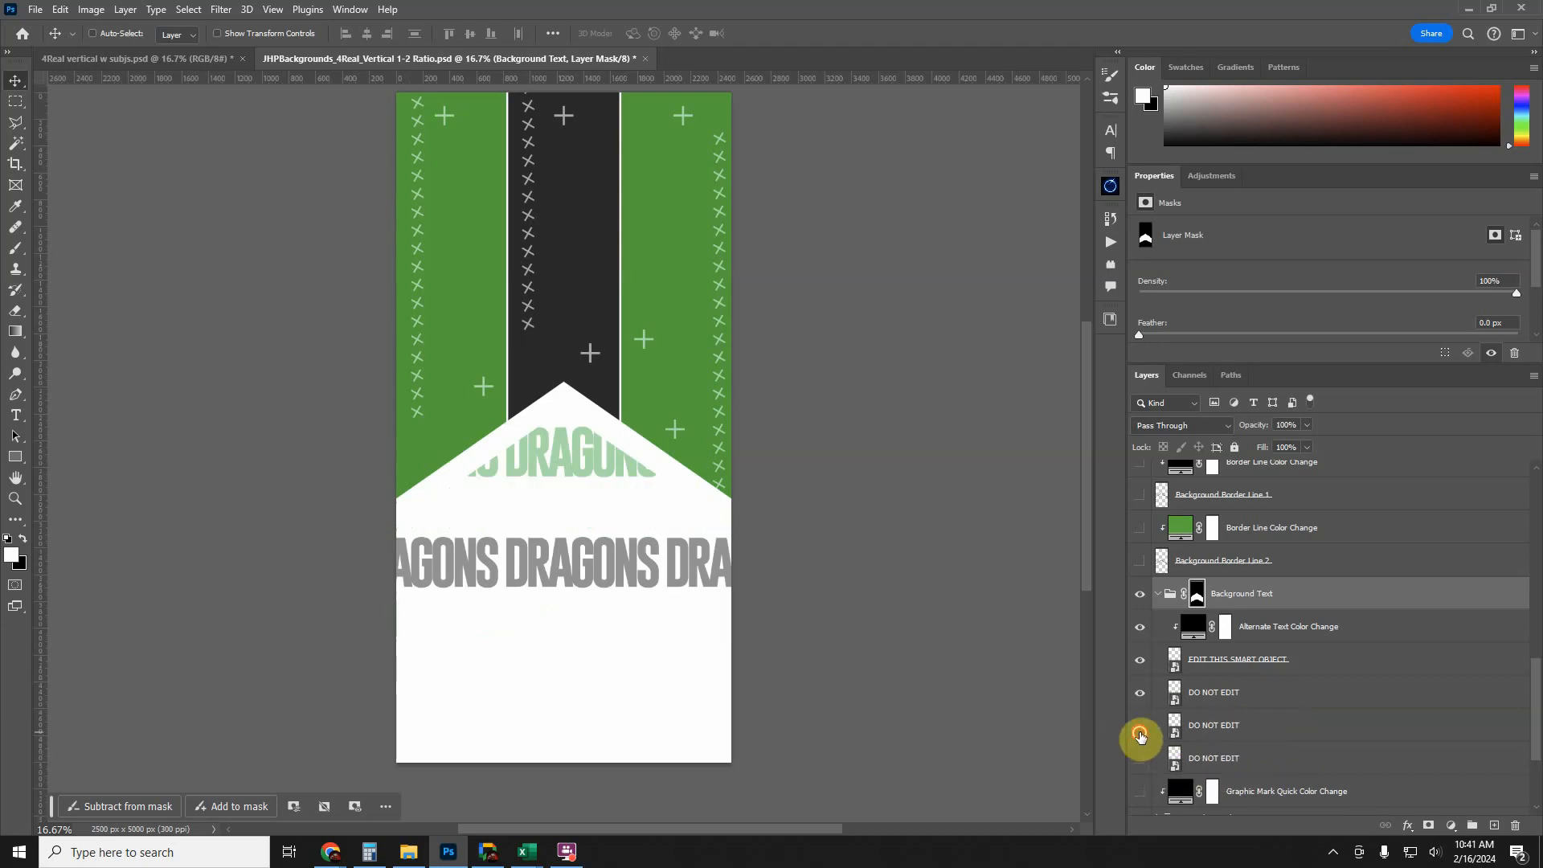
pyautogui.click(1139, 727)
pyautogui.click(1140, 759)
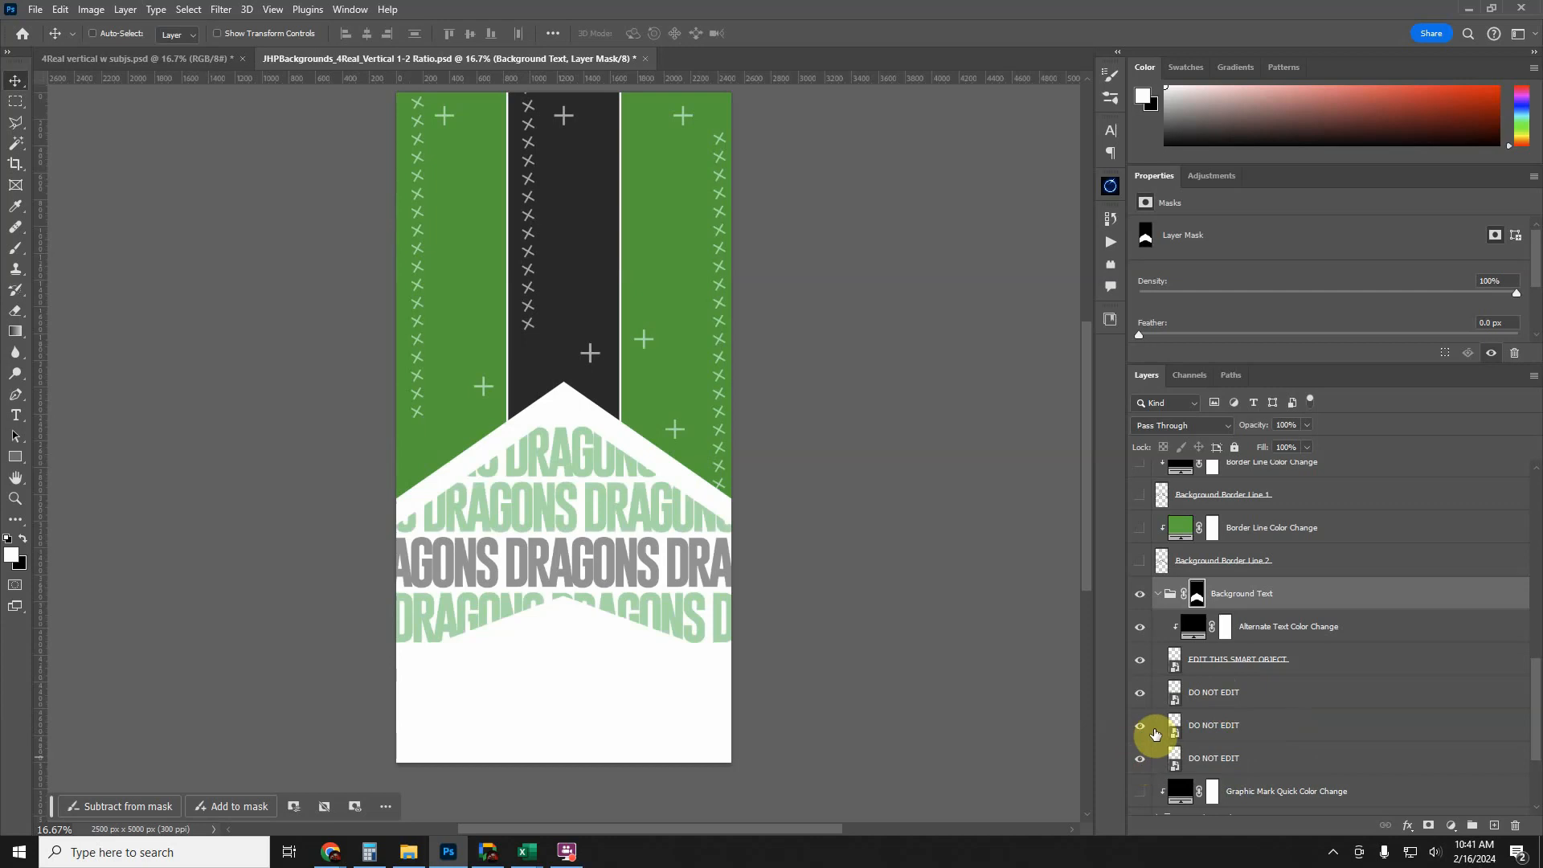
pyautogui.click(1157, 595)
# - Show the Background Border Line 2 and Background Border Line 1 layers above the background text
pyautogui.scroll(3, 1205, 658)
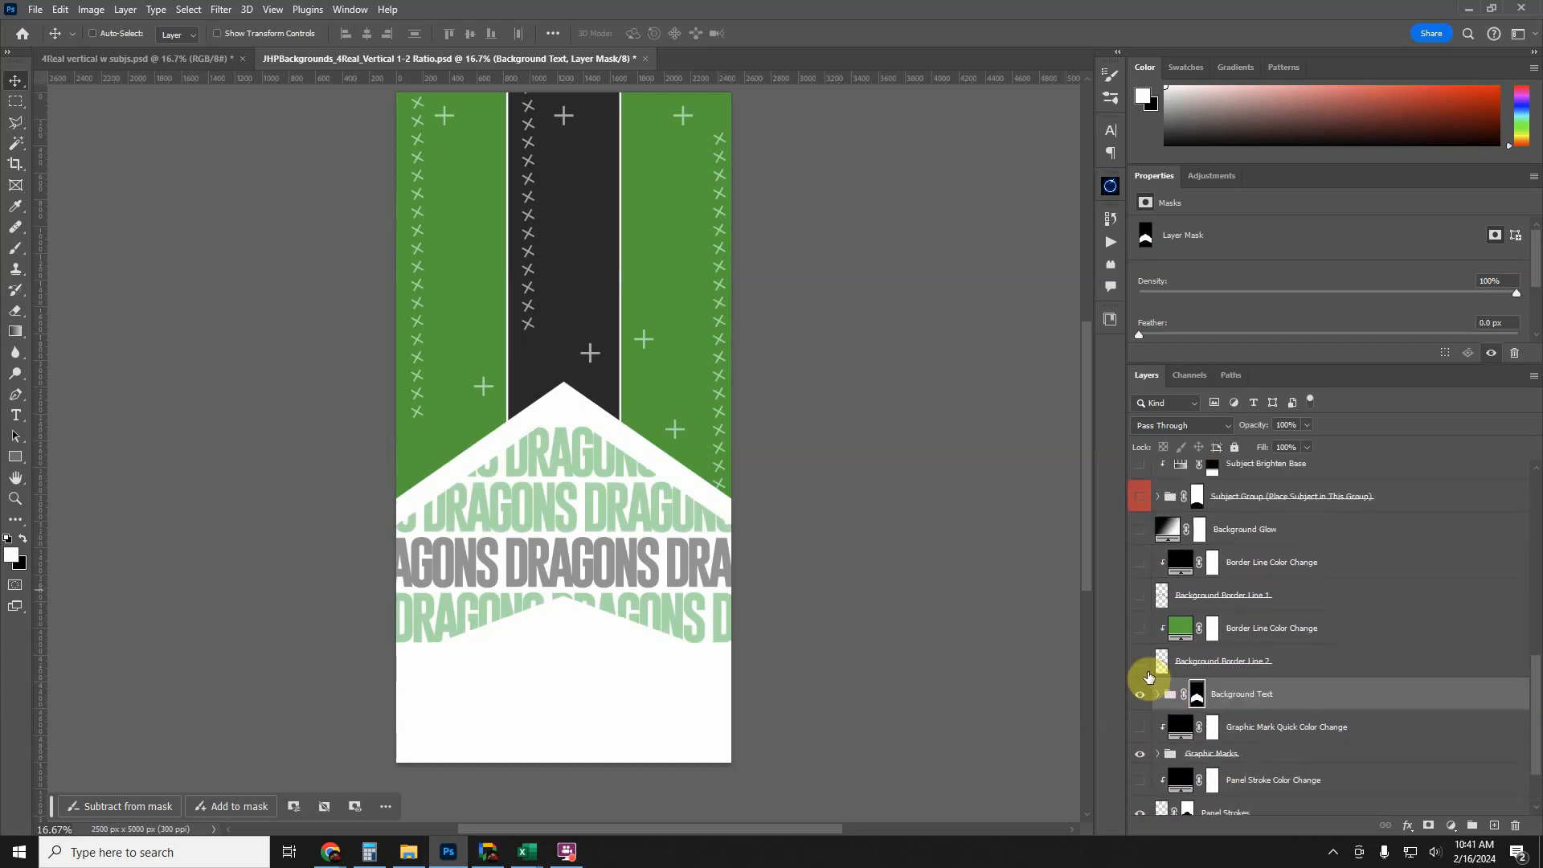
pyautogui.click(1140, 661)
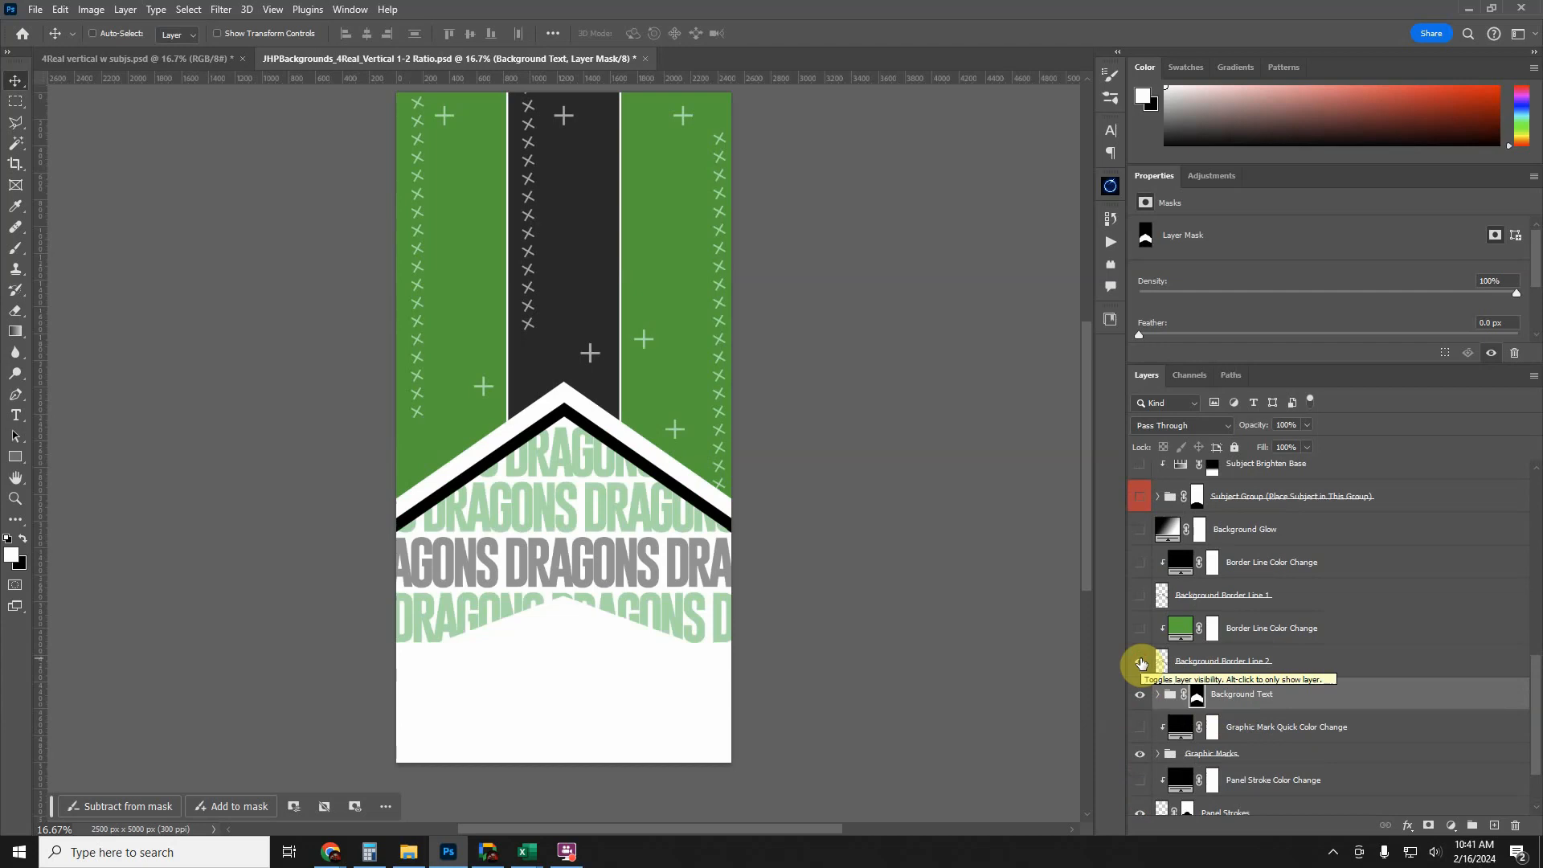
pyautogui.click(1140, 661)
pyautogui.click(1141, 661)
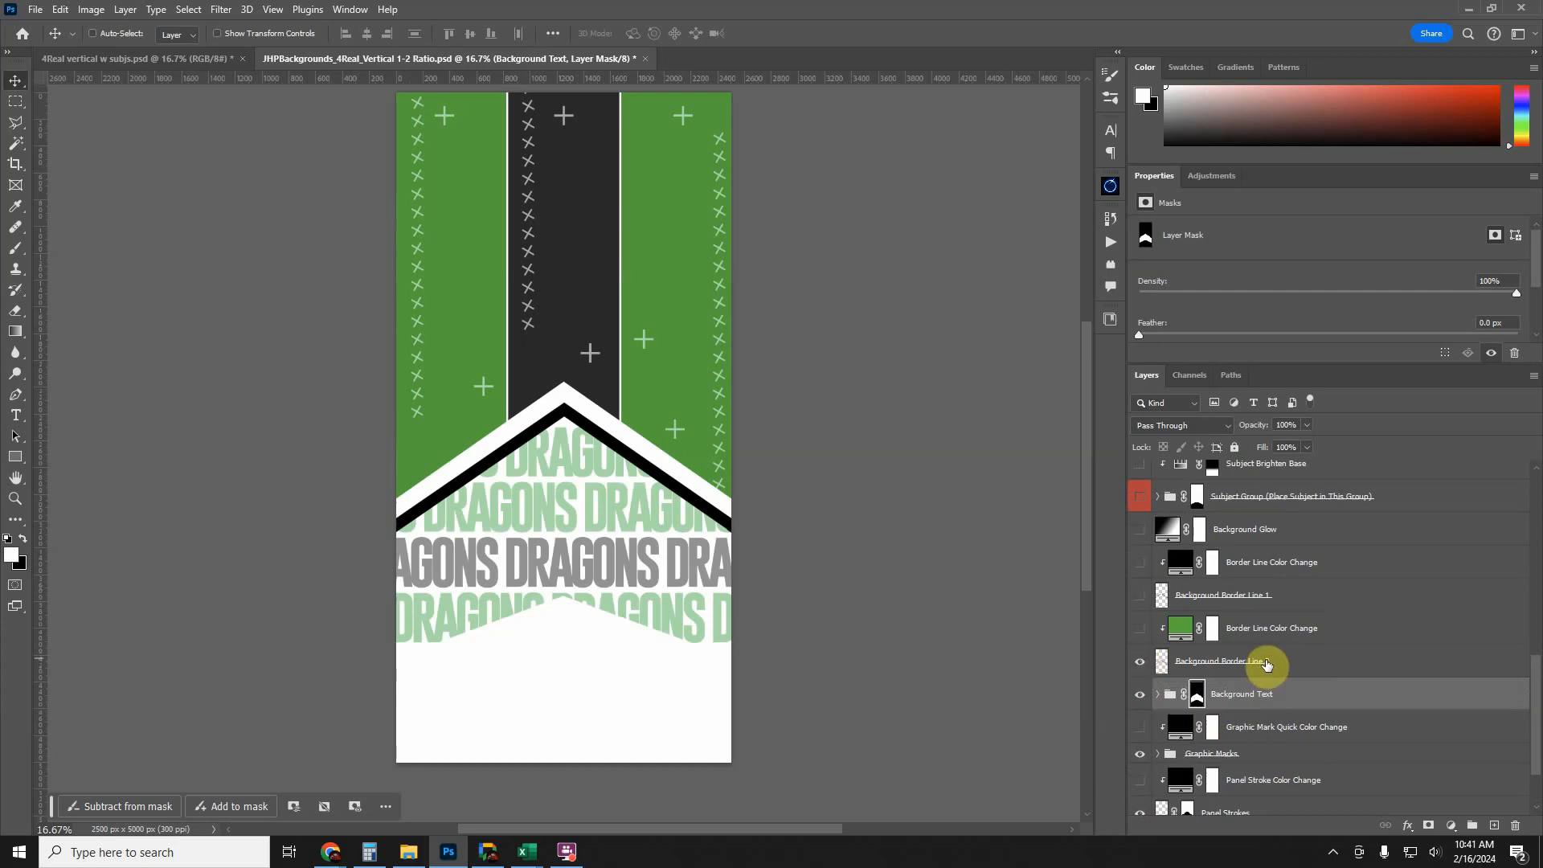
pyautogui.click(1141, 598)
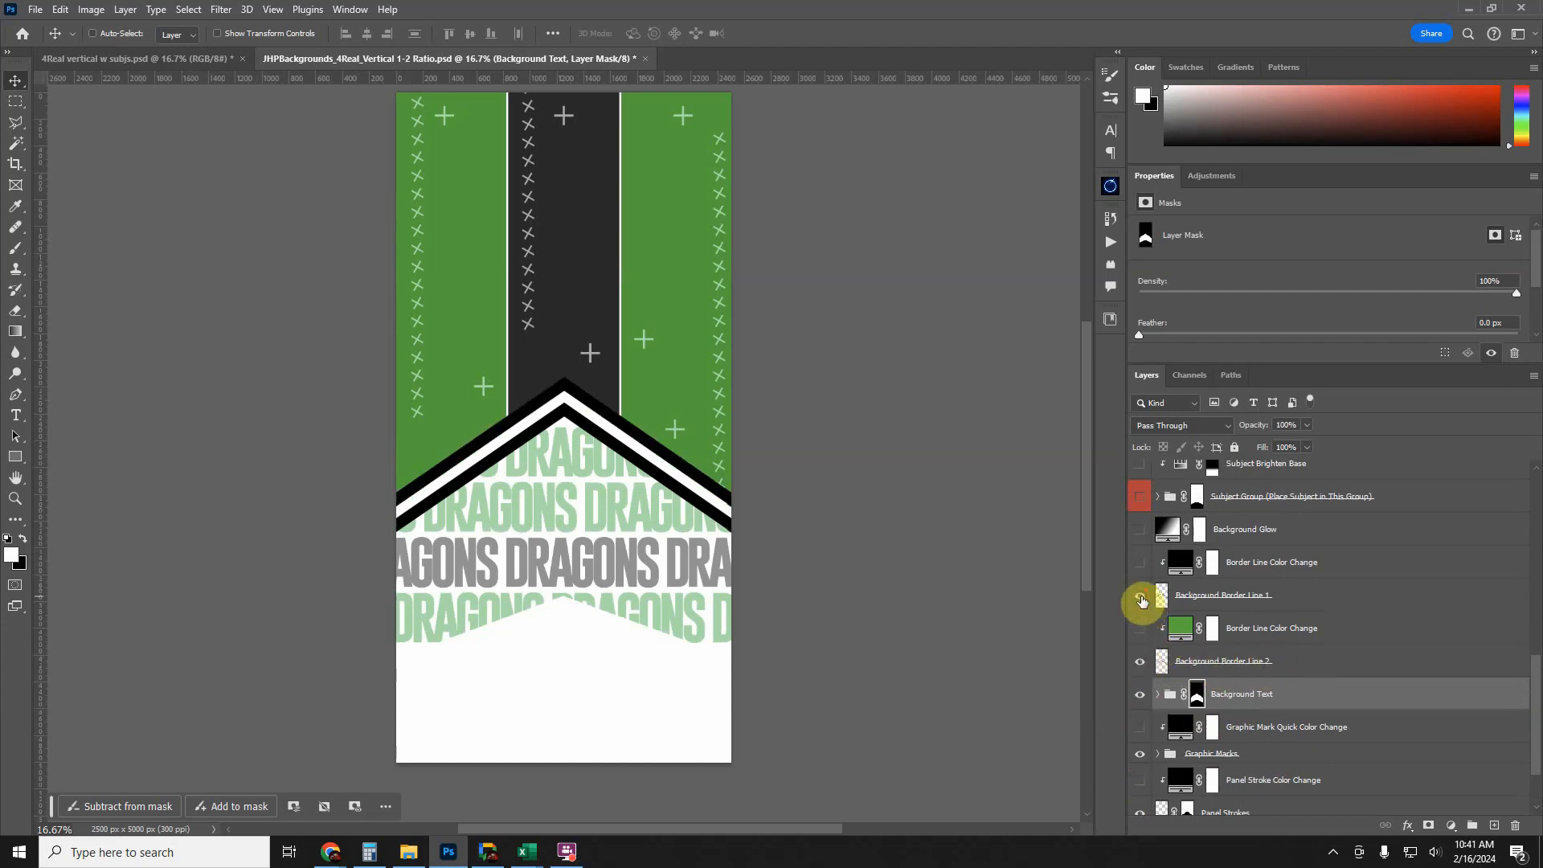
# - Compare the two background border lines by toggling each, leave both shown, and turn on both of their Border Line Color Change layers
pyautogui.click(1197, 664)
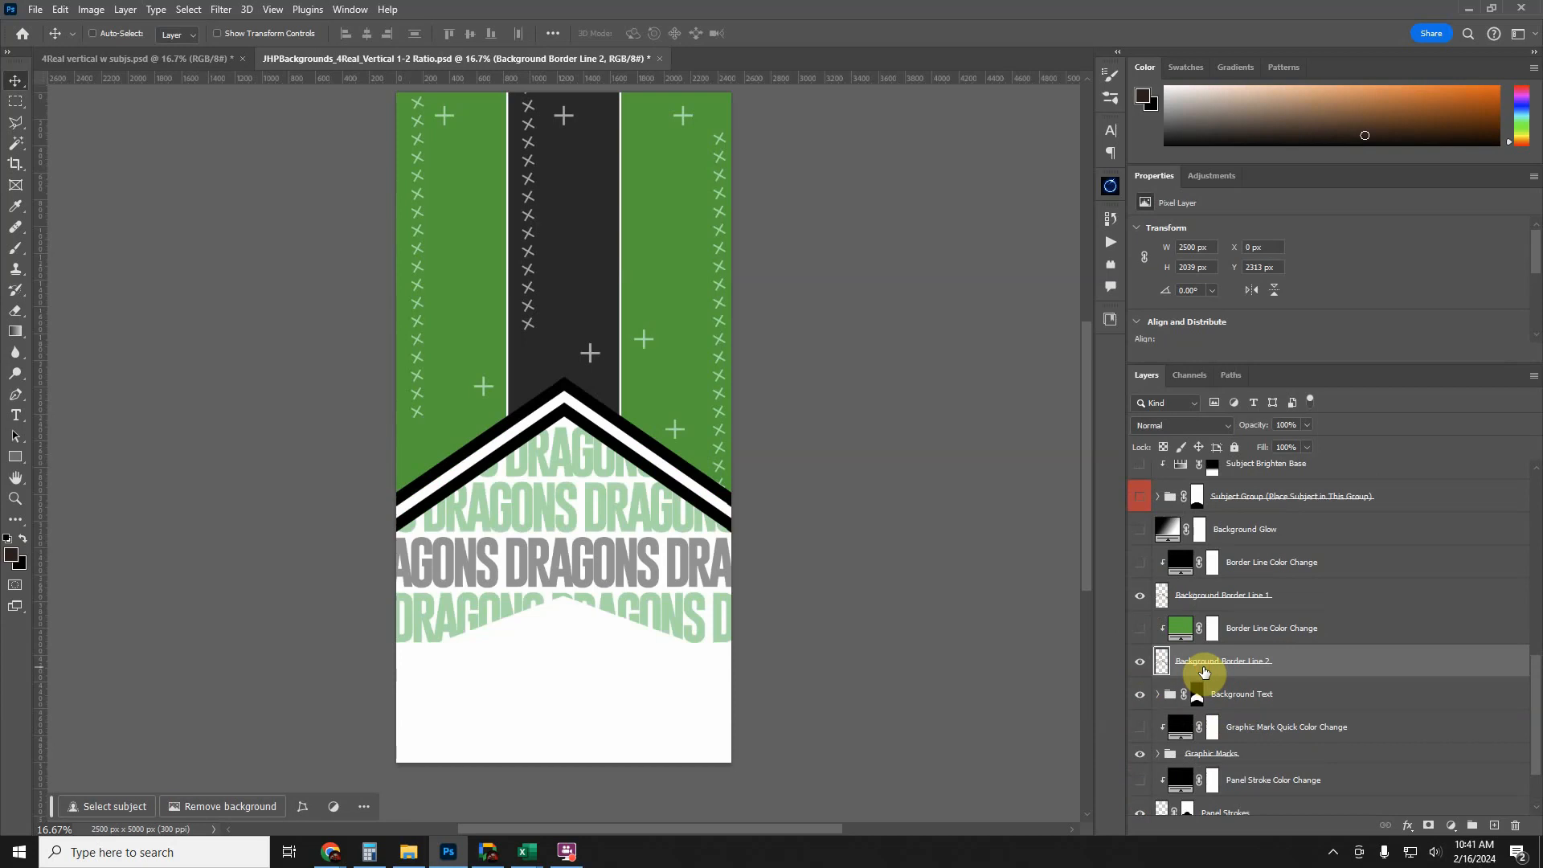
pyautogui.click(1205, 594)
pyautogui.click(1141, 594)
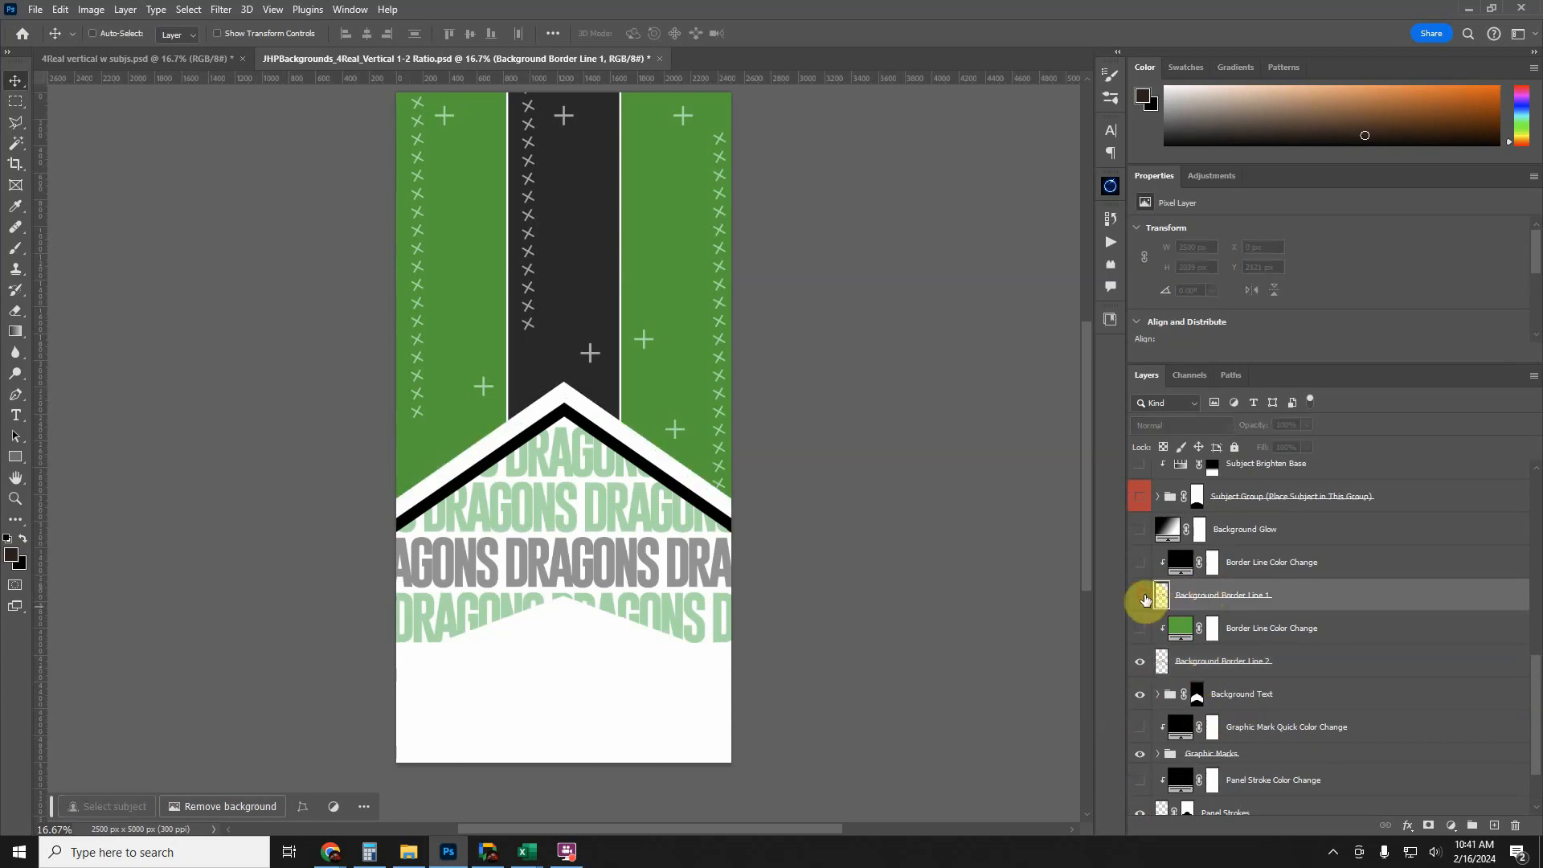
pyautogui.click(1141, 662)
pyautogui.click(1141, 661)
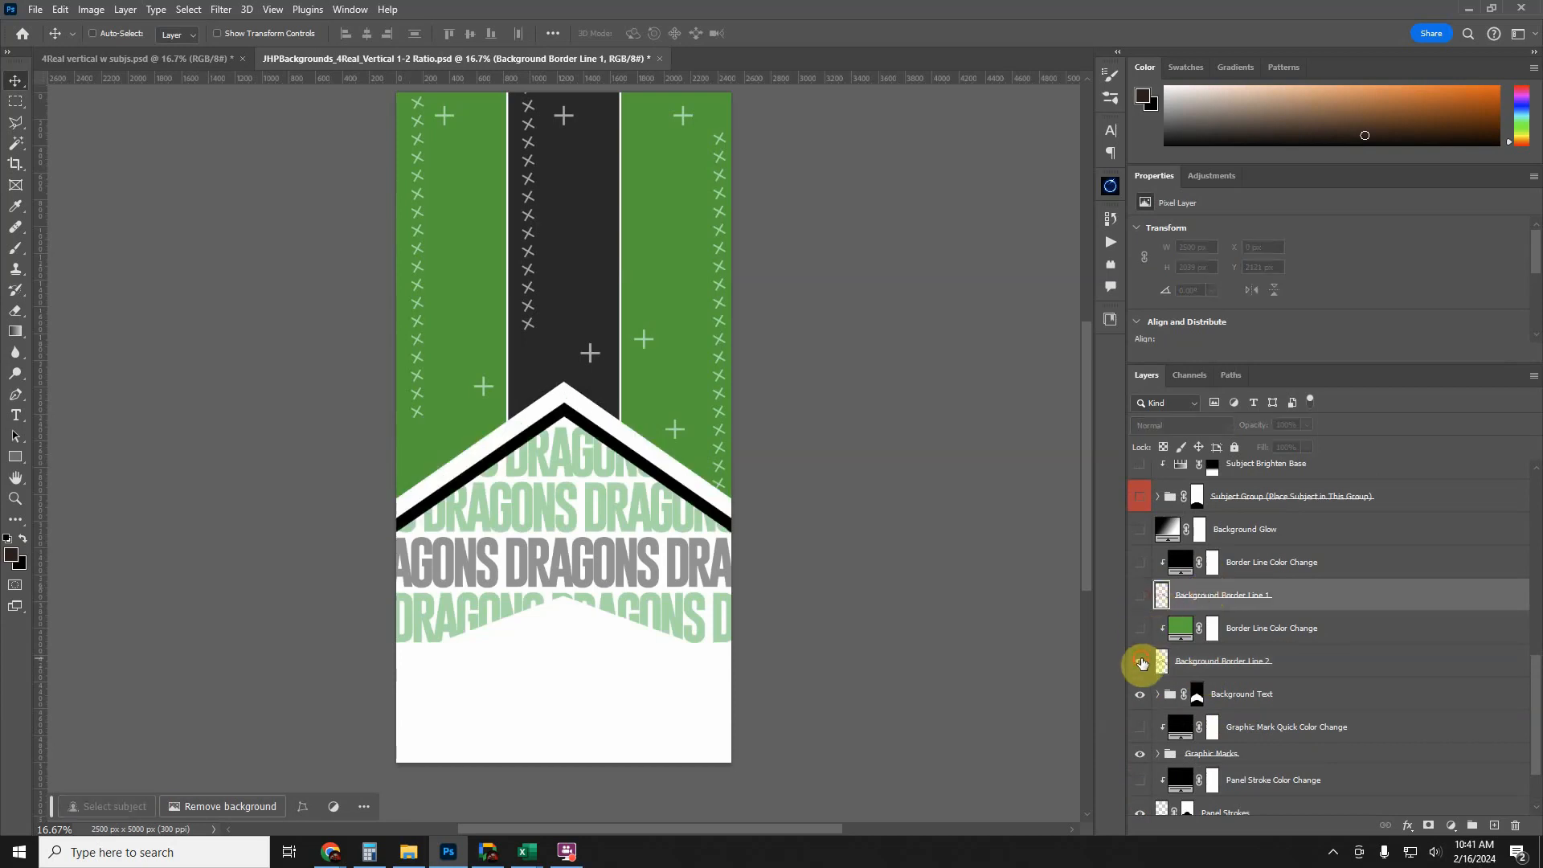
pyautogui.click(1140, 596)
pyautogui.click(1139, 627)
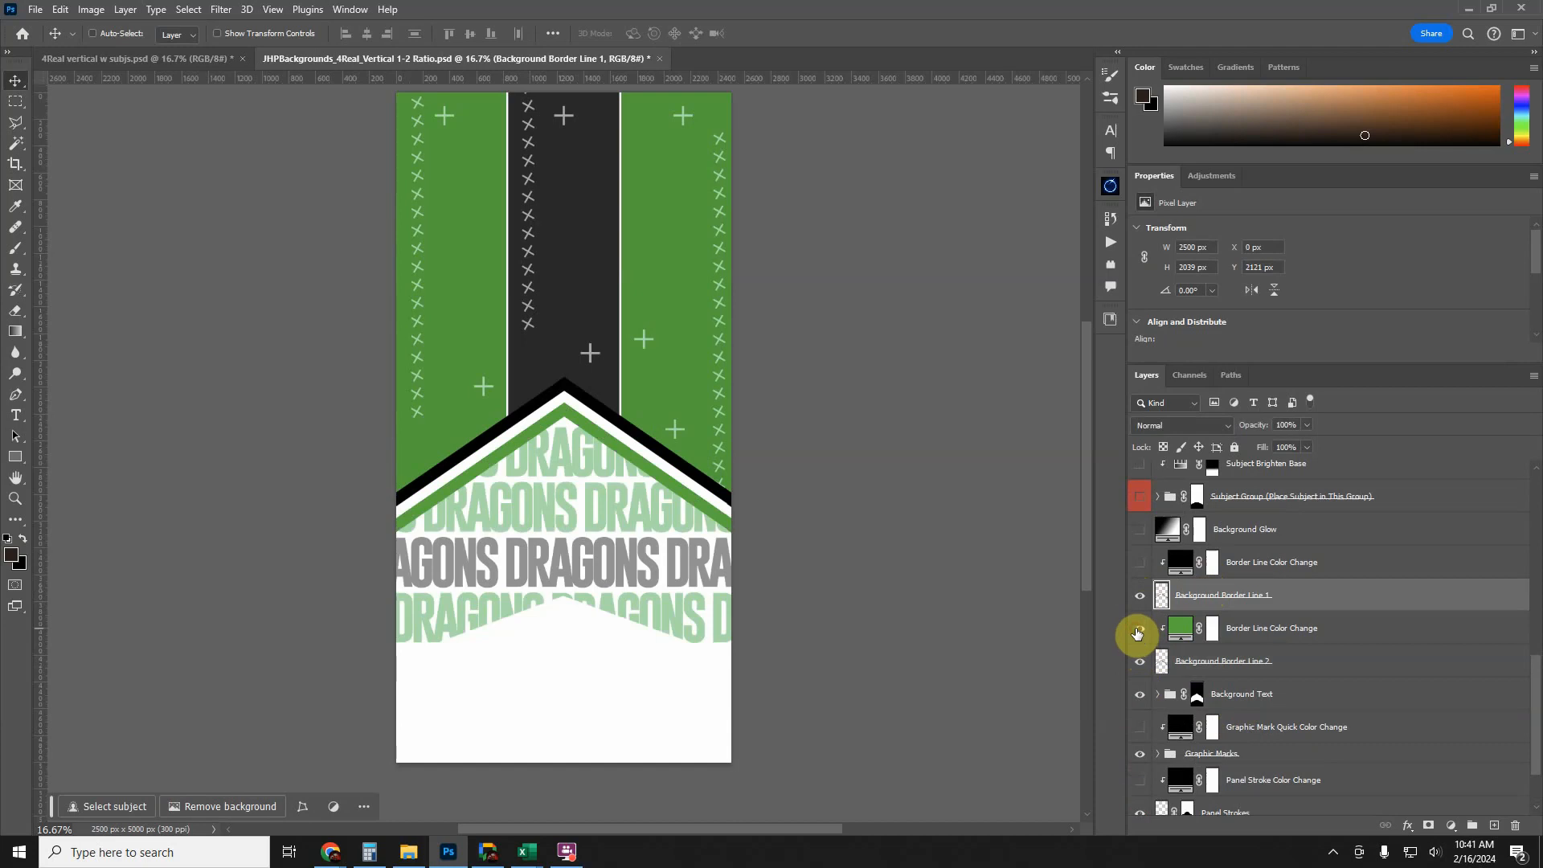
pyautogui.click(1139, 562)
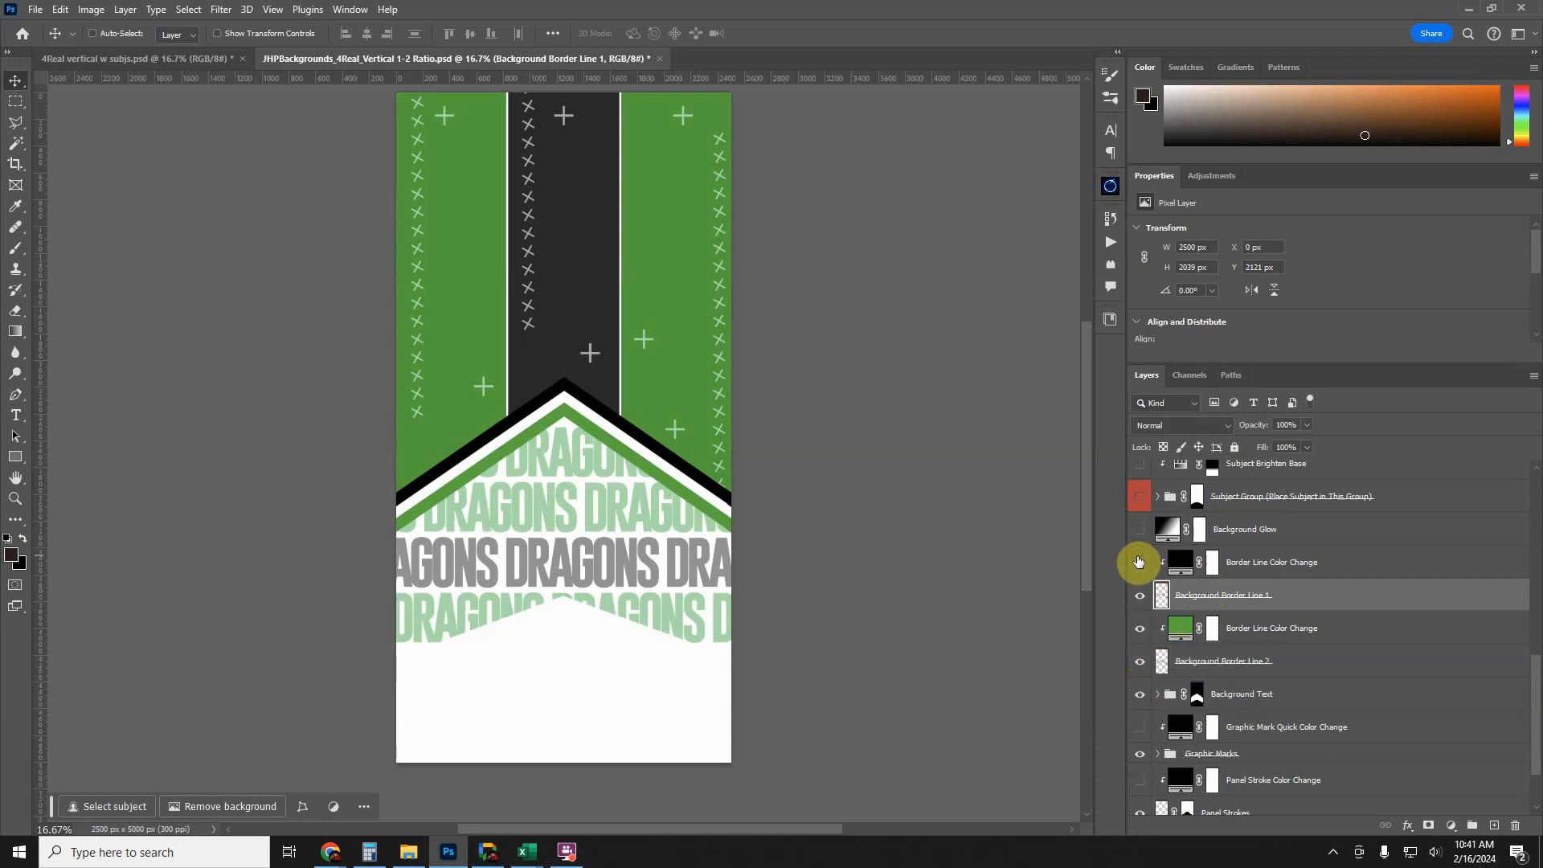
# - Try lavender ada6c9 on Background Border Line 2 and dark red on Background Border Line 1 through their color change layers, cancelling both
pyautogui.doubleClick(1180, 634)
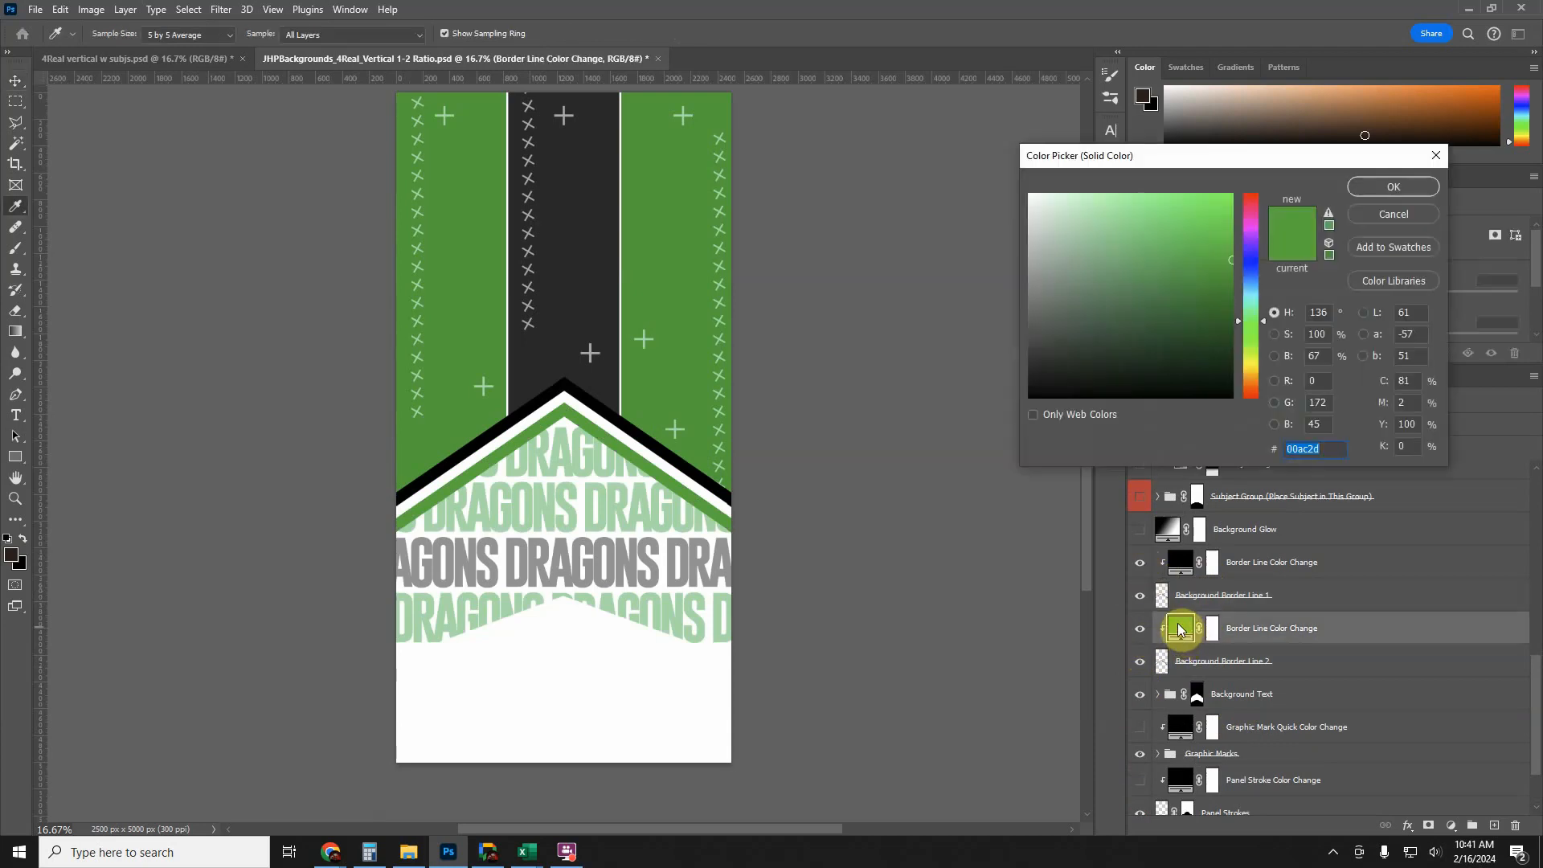
pyautogui.moveTo(1251, 344)
pyautogui.mouseDown()
pyautogui.moveTo(1251, 254)
pyautogui.moveTo(1166, 278)
pyautogui.moveTo(1065, 236)
pyautogui.mouseUp()
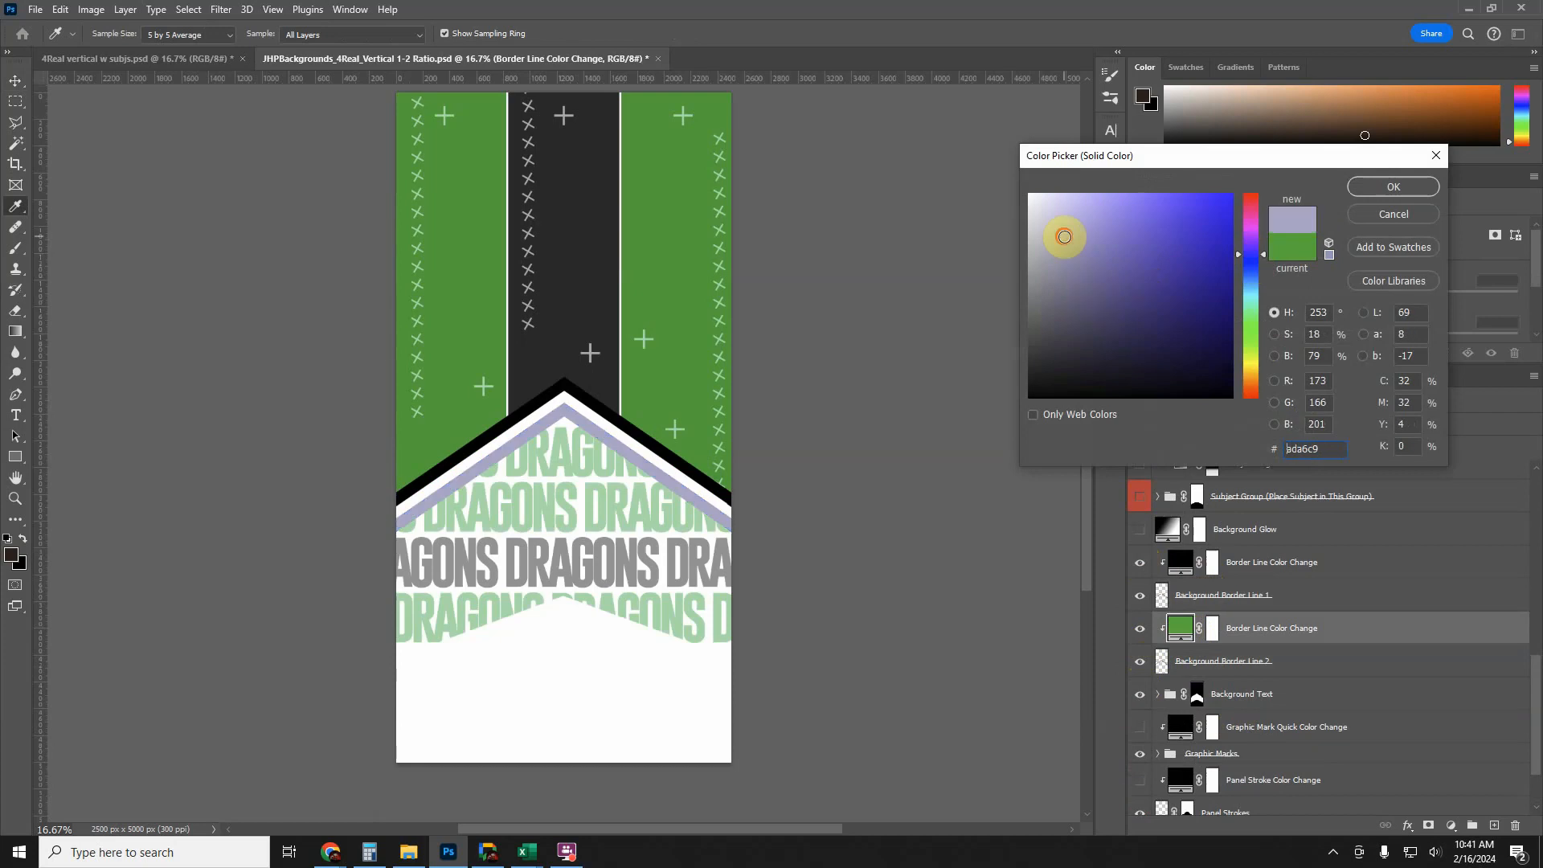
pyautogui.click(1391, 219)
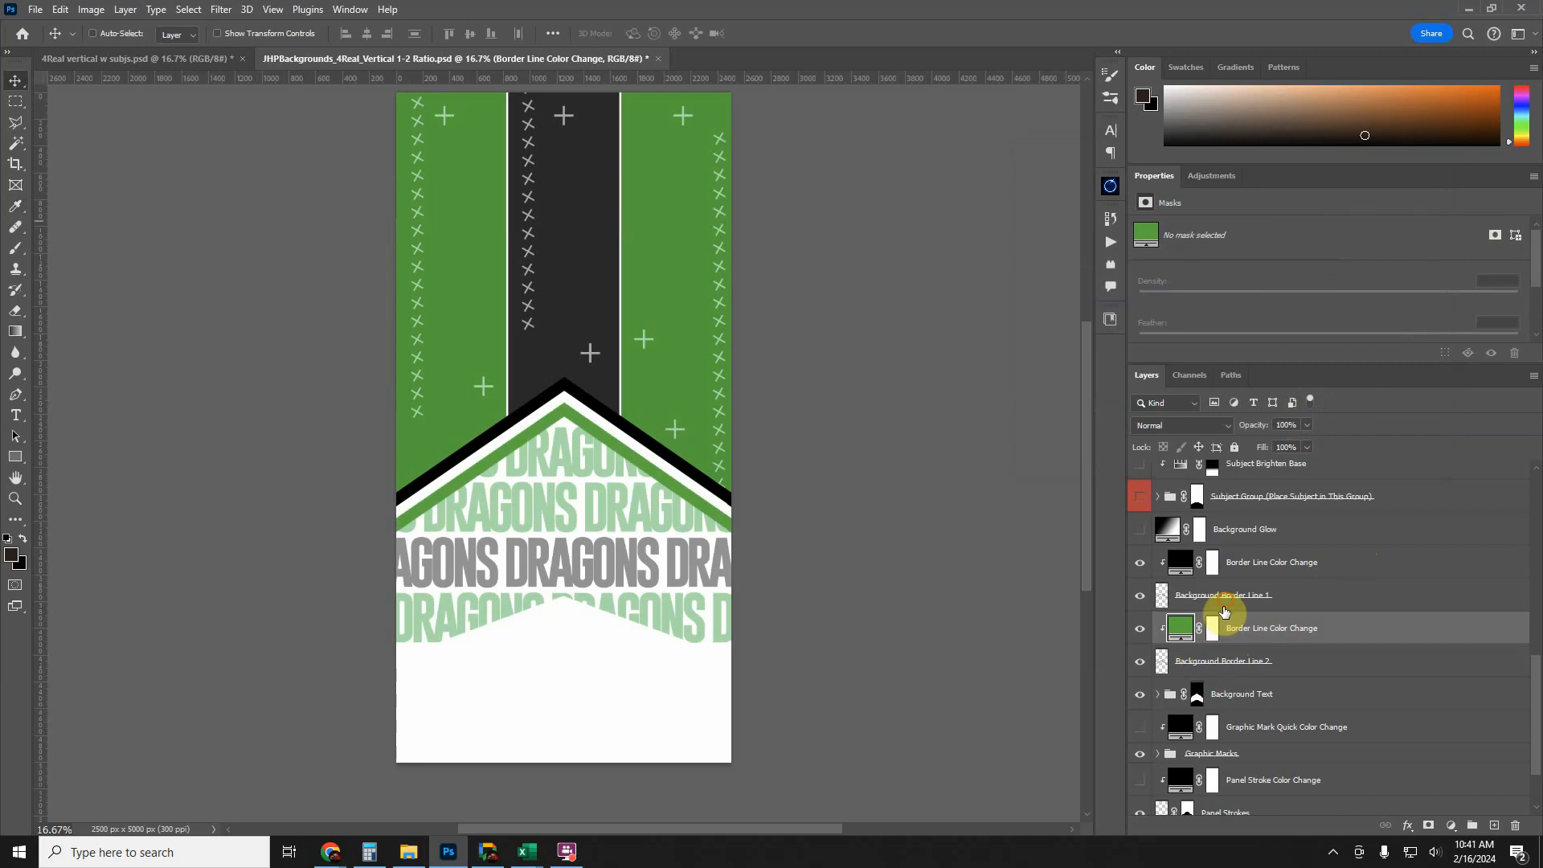
pyautogui.doubleClick(1179, 562)
pyautogui.click(1208, 267)
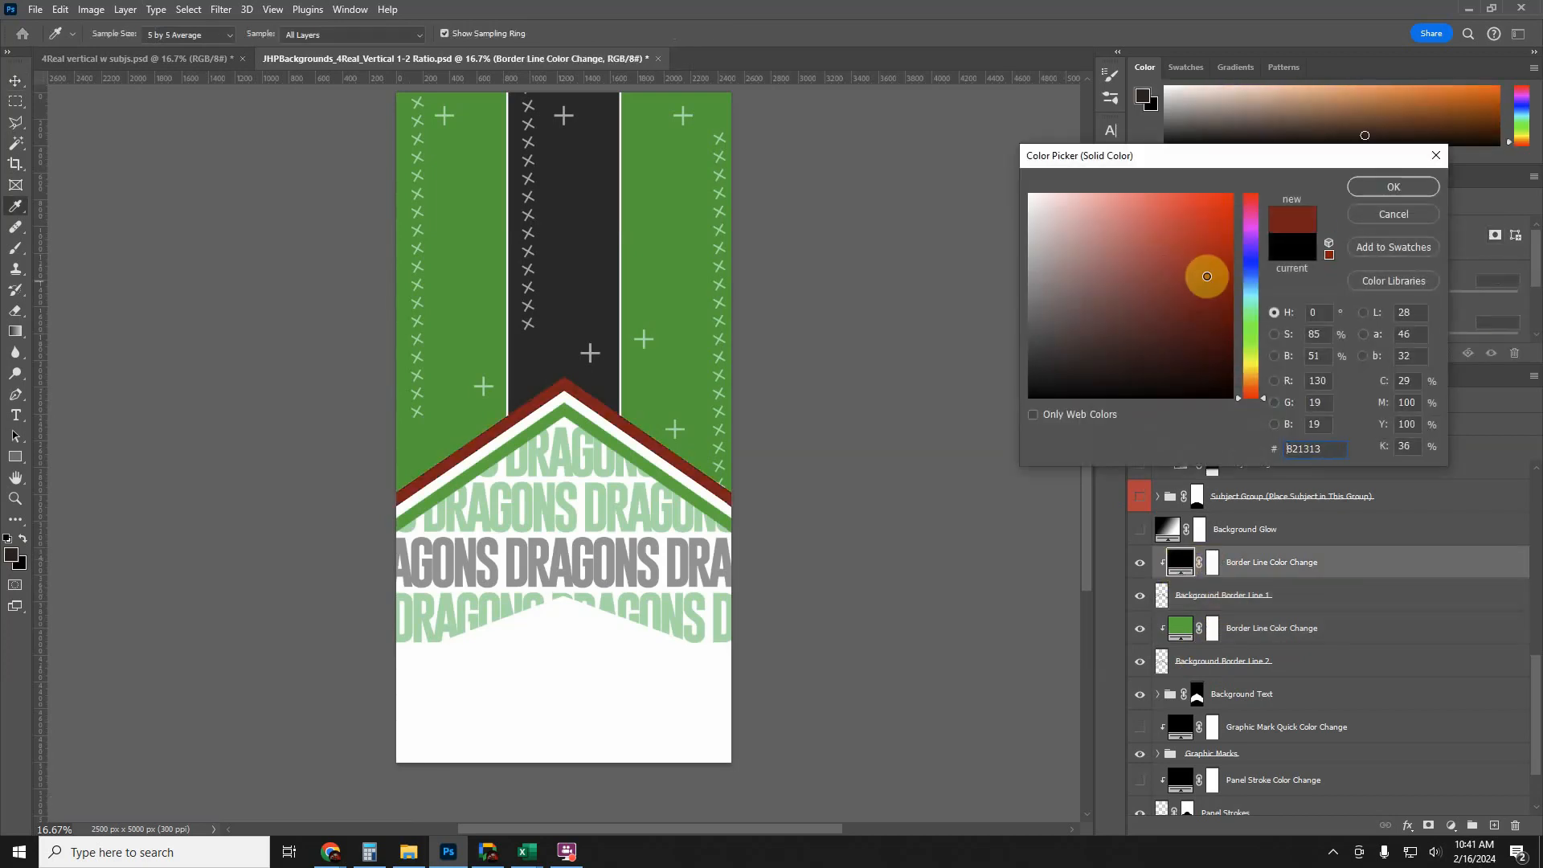
pyautogui.click(1378, 215)
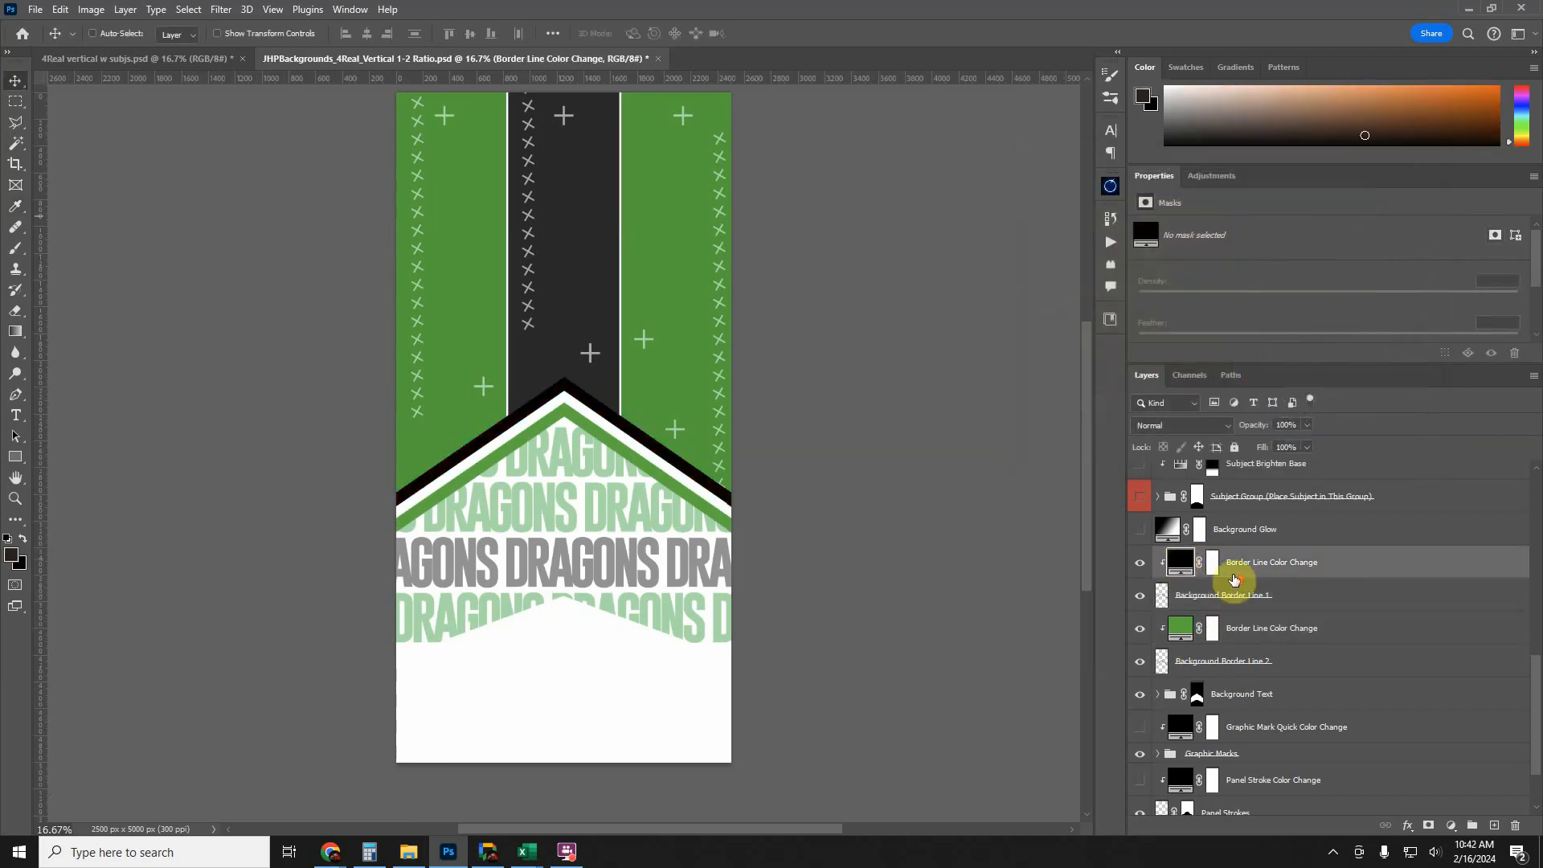
# - Select the Background Glow layer above the border lines and make it visible
pyautogui.scroll(2, 1222, 562)
pyautogui.click(1233, 604)
pyautogui.click(1140, 611)
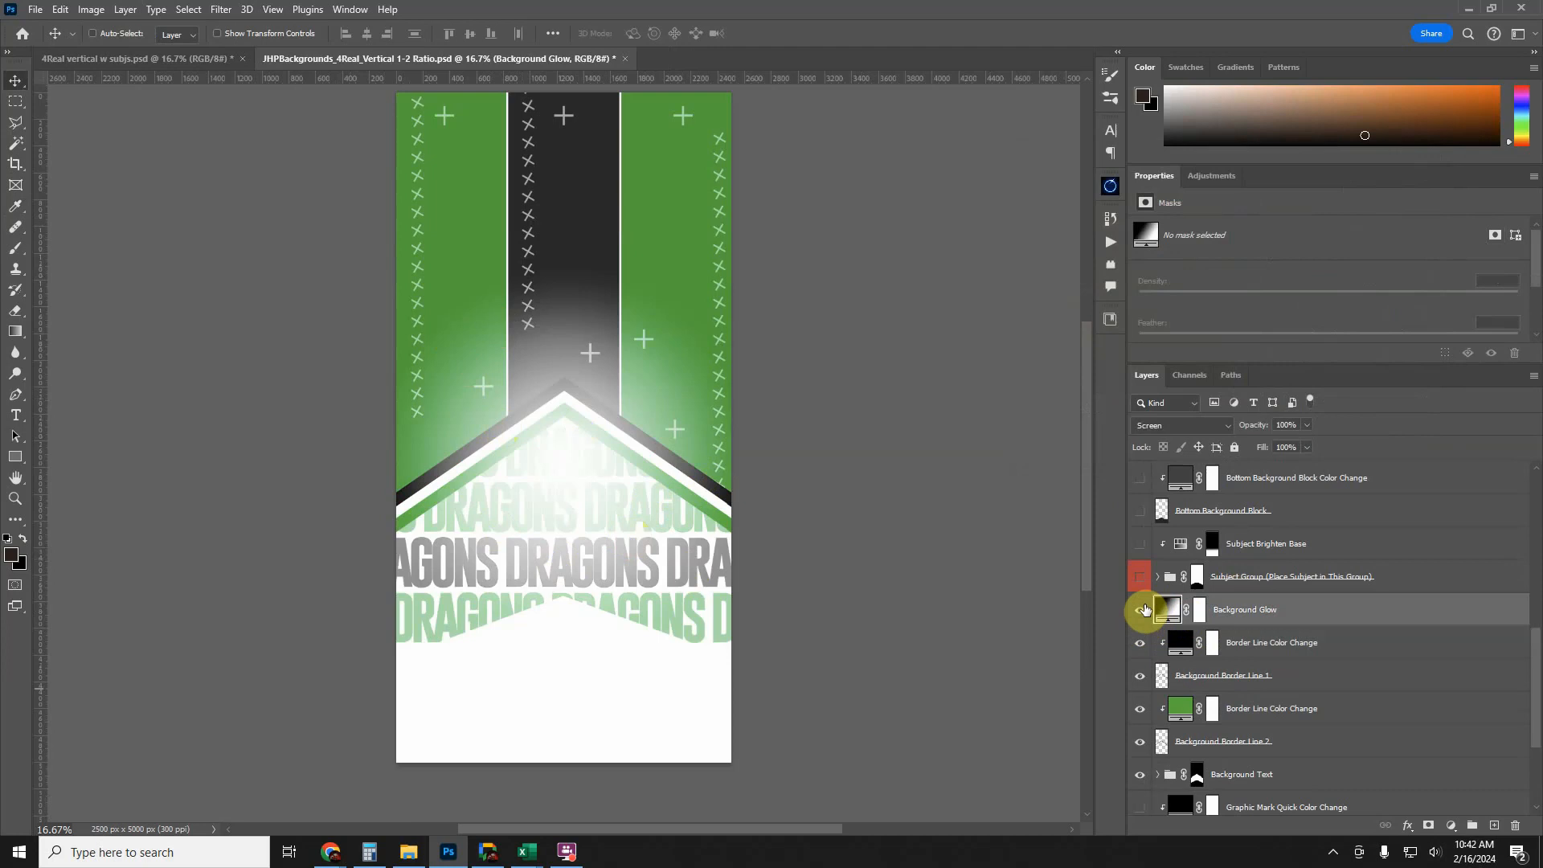
# - Show the Subject Group, expand it to examine its subject placement layers, and collapse it again
pyautogui.click(1268, 576)
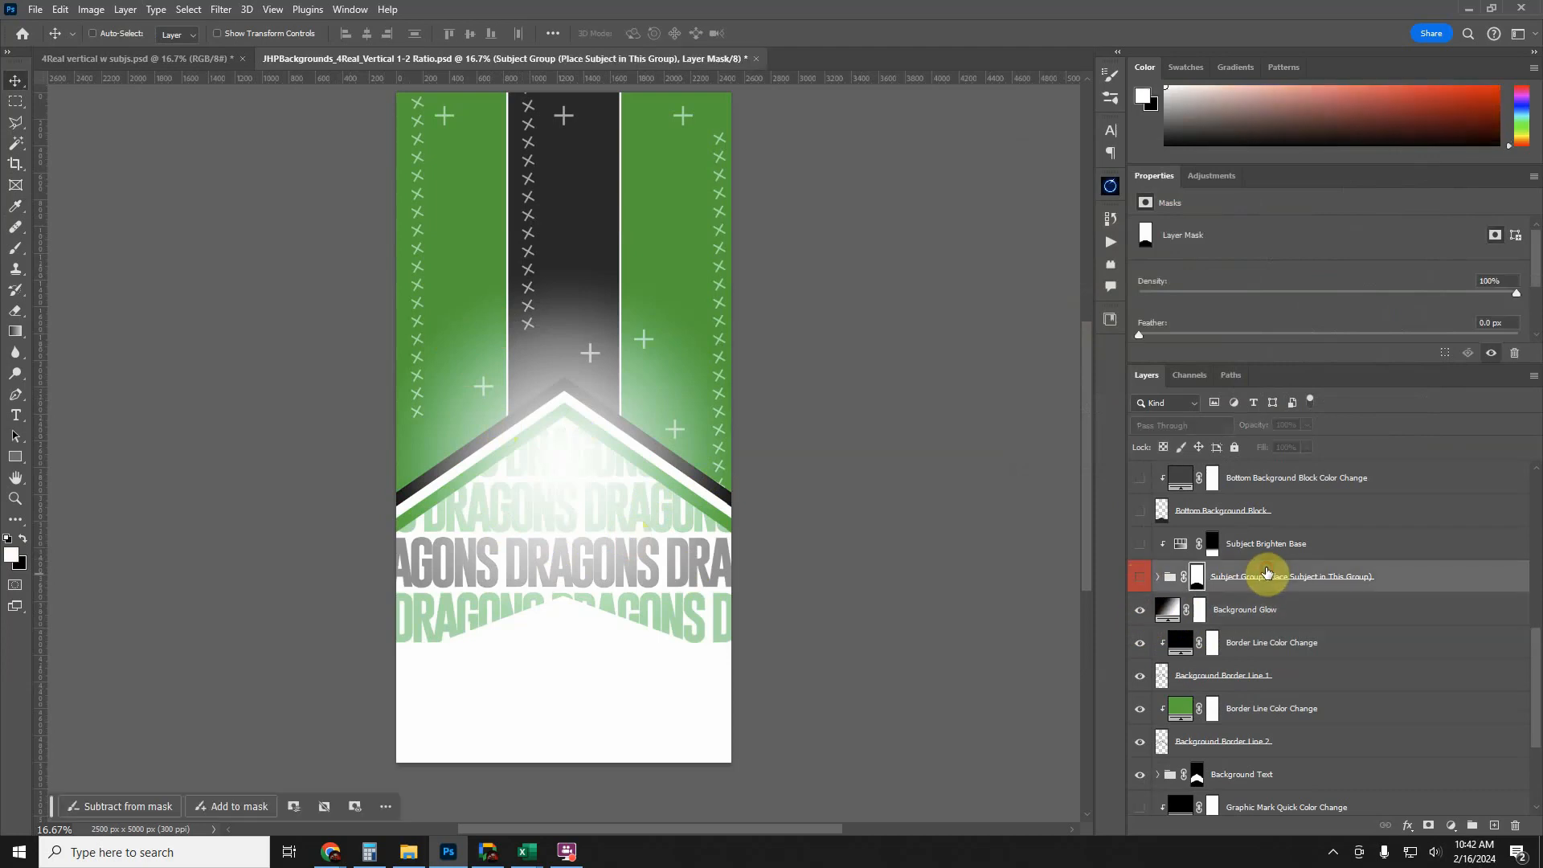
pyautogui.click(1137, 578)
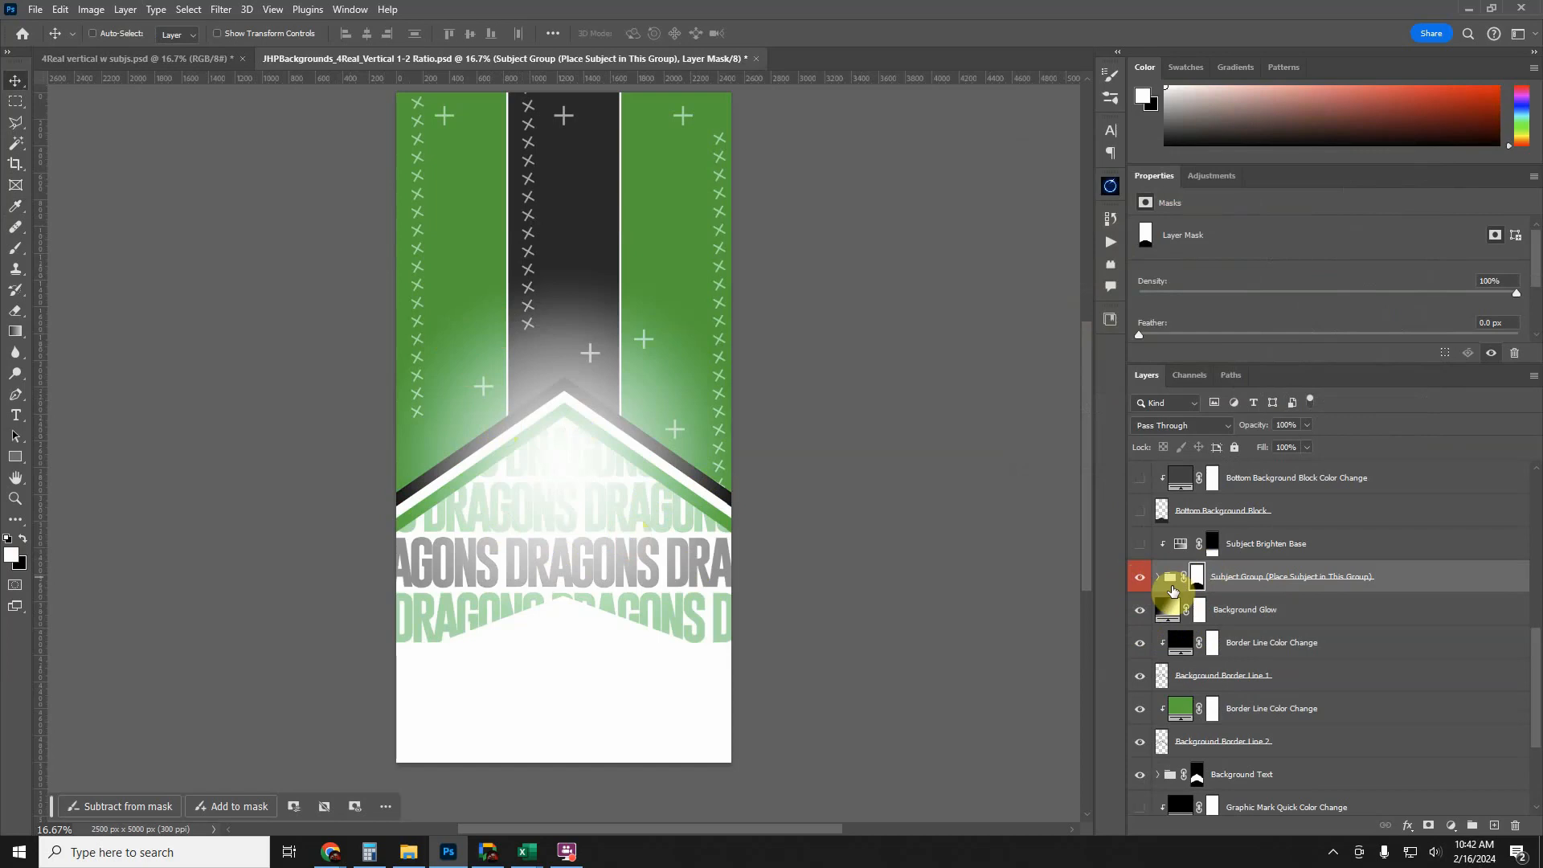
pyautogui.click(1159, 577)
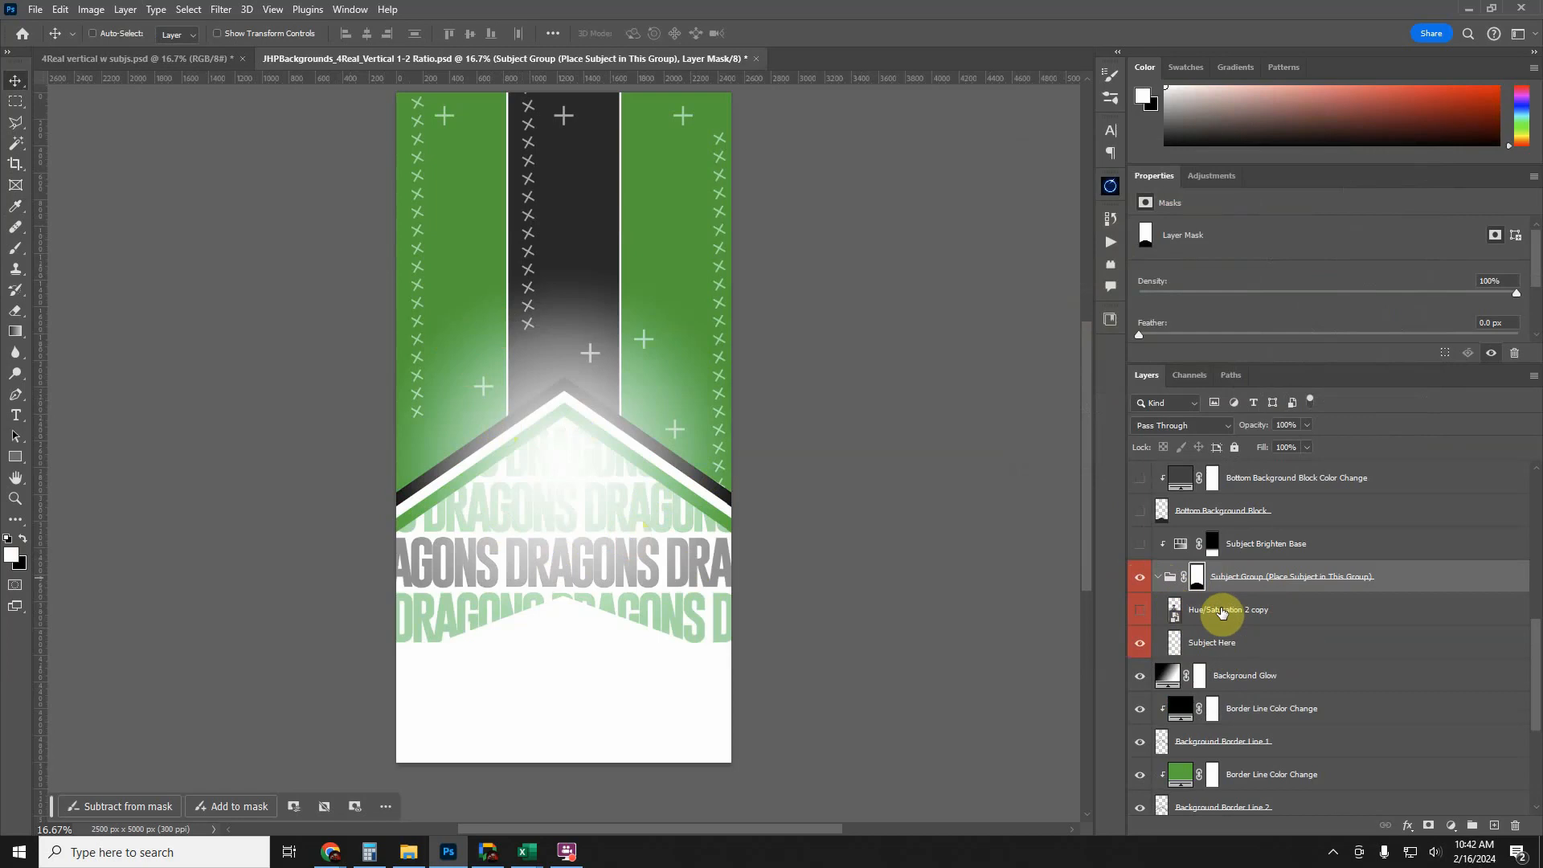
pyautogui.click(1162, 578)
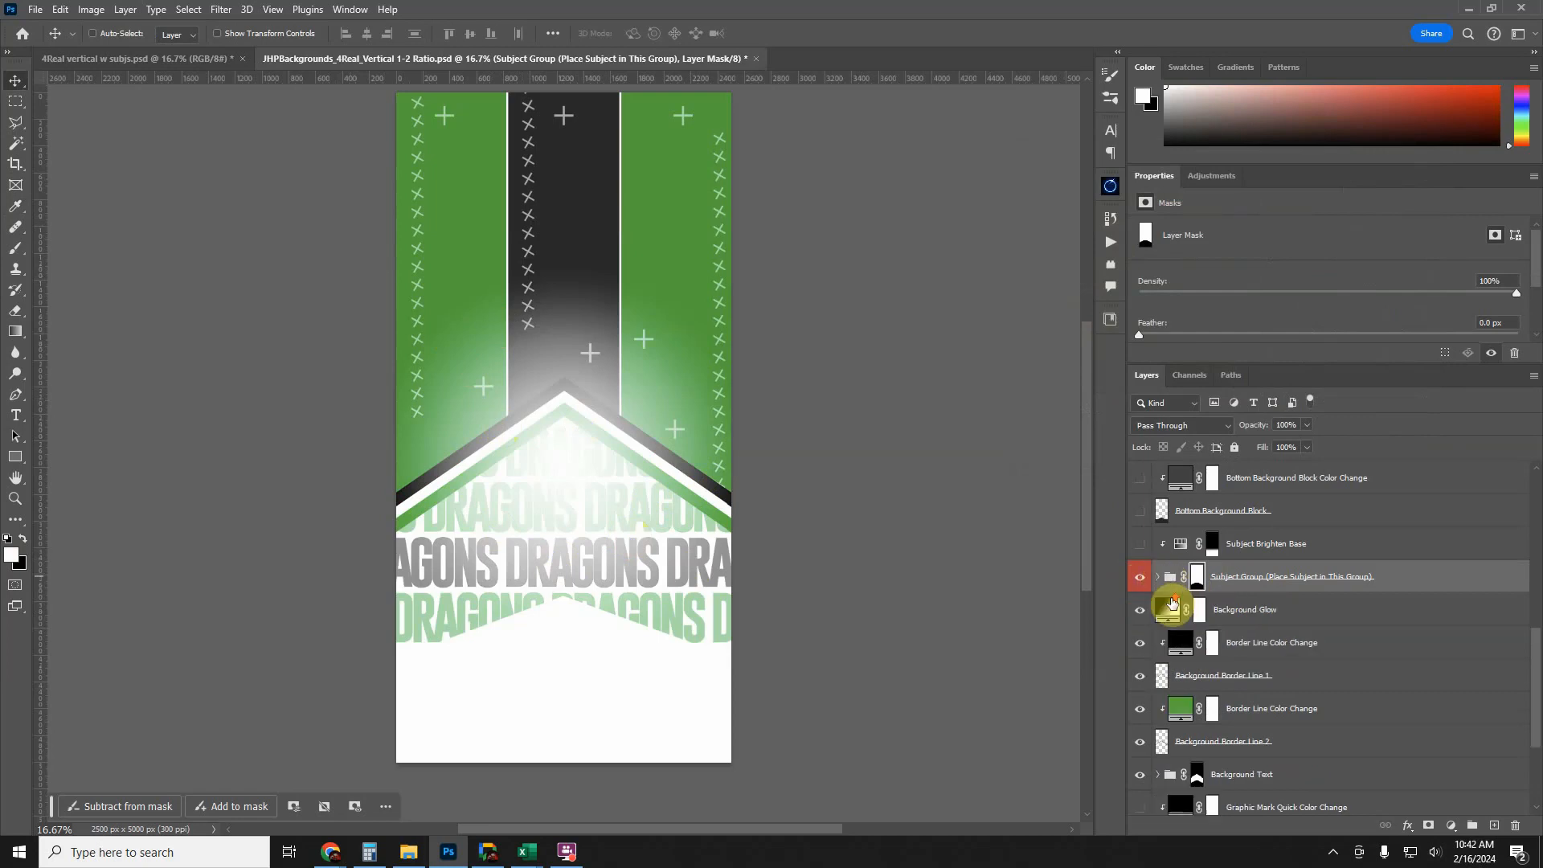
# - Show Subject Brighten Base and the sample player layer in the Subject Group, toggling the brighten layer on and off to compare its effect
pyautogui.scroll(2, 1169, 601)
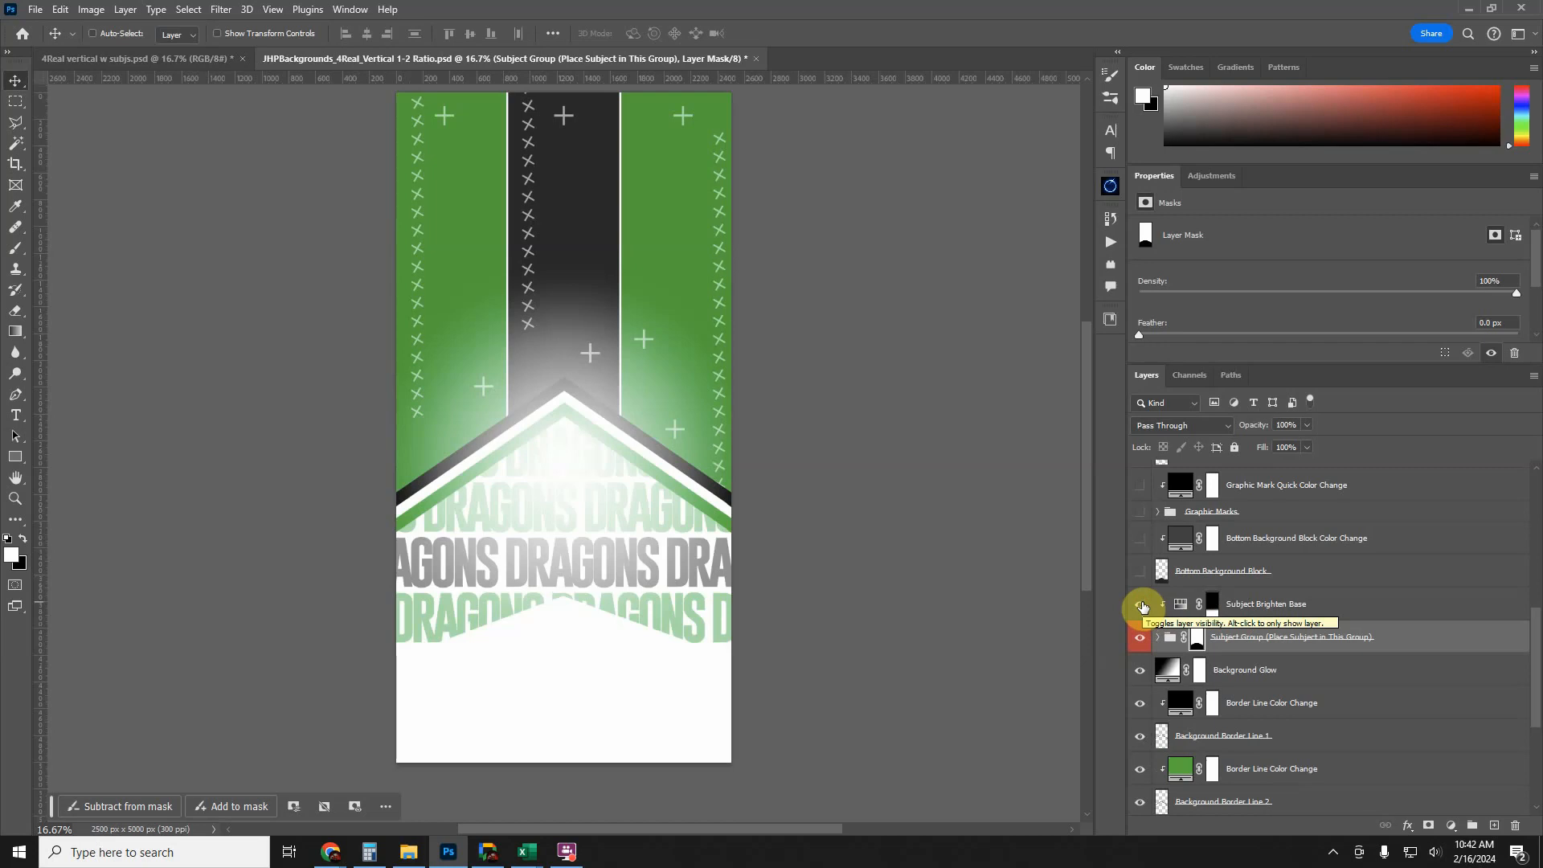
pyautogui.click(1157, 637)
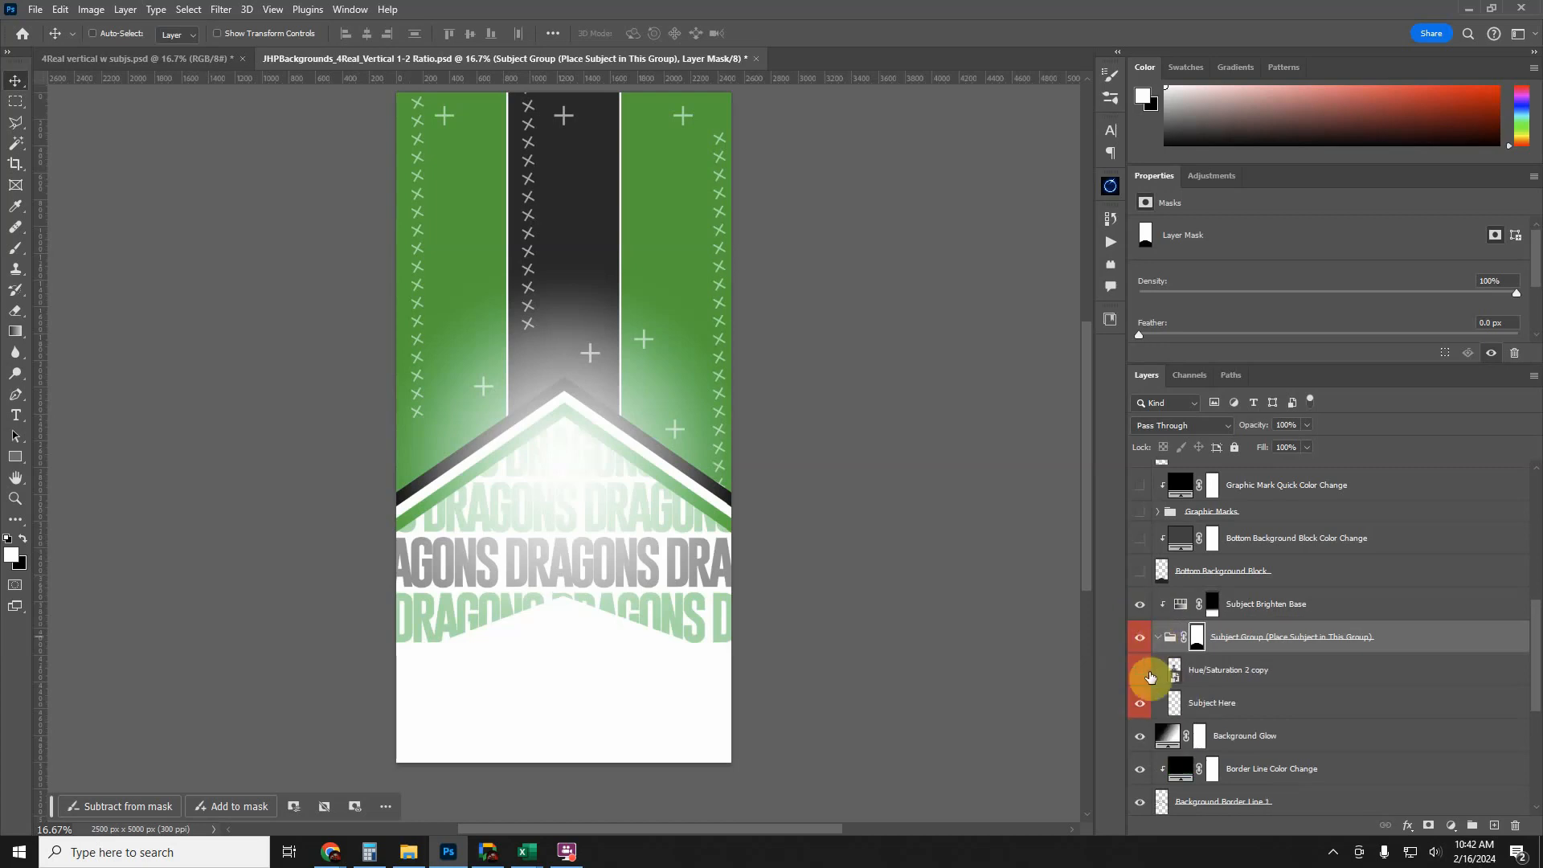
pyautogui.click(1139, 671)
pyautogui.click(1141, 605)
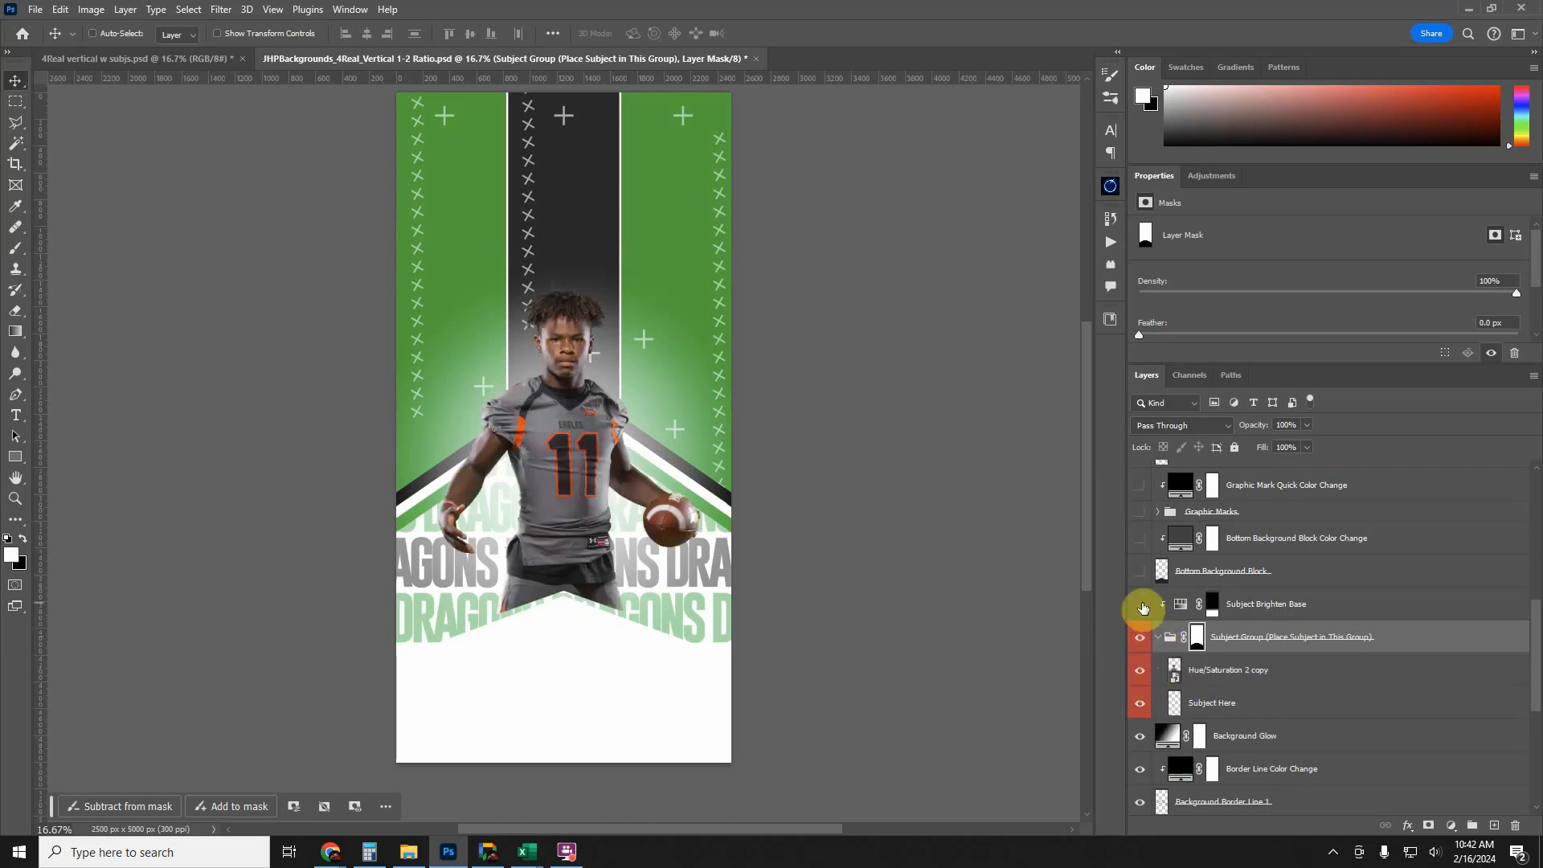
pyautogui.click(1141, 605)
pyautogui.click(1141, 605)
pyautogui.click(1141, 605)
pyautogui.click(1141, 605)
pyautogui.click(1141, 605)
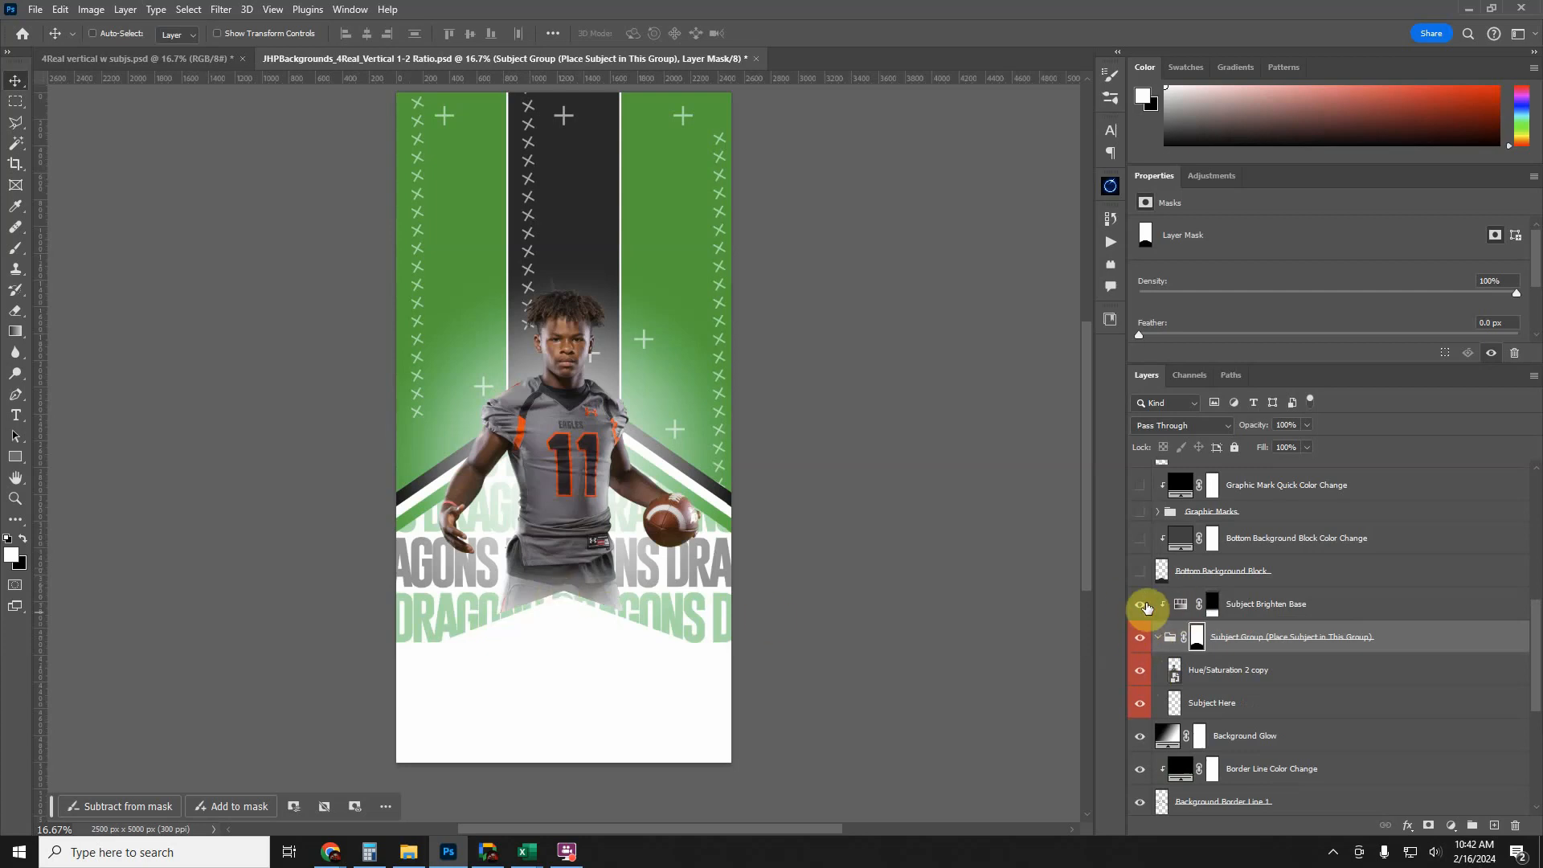
# - Hide the sample player layer, Hue/Saturation 2 copy, inside the Subject Group and collapse the group
pyautogui.click(1155, 634)
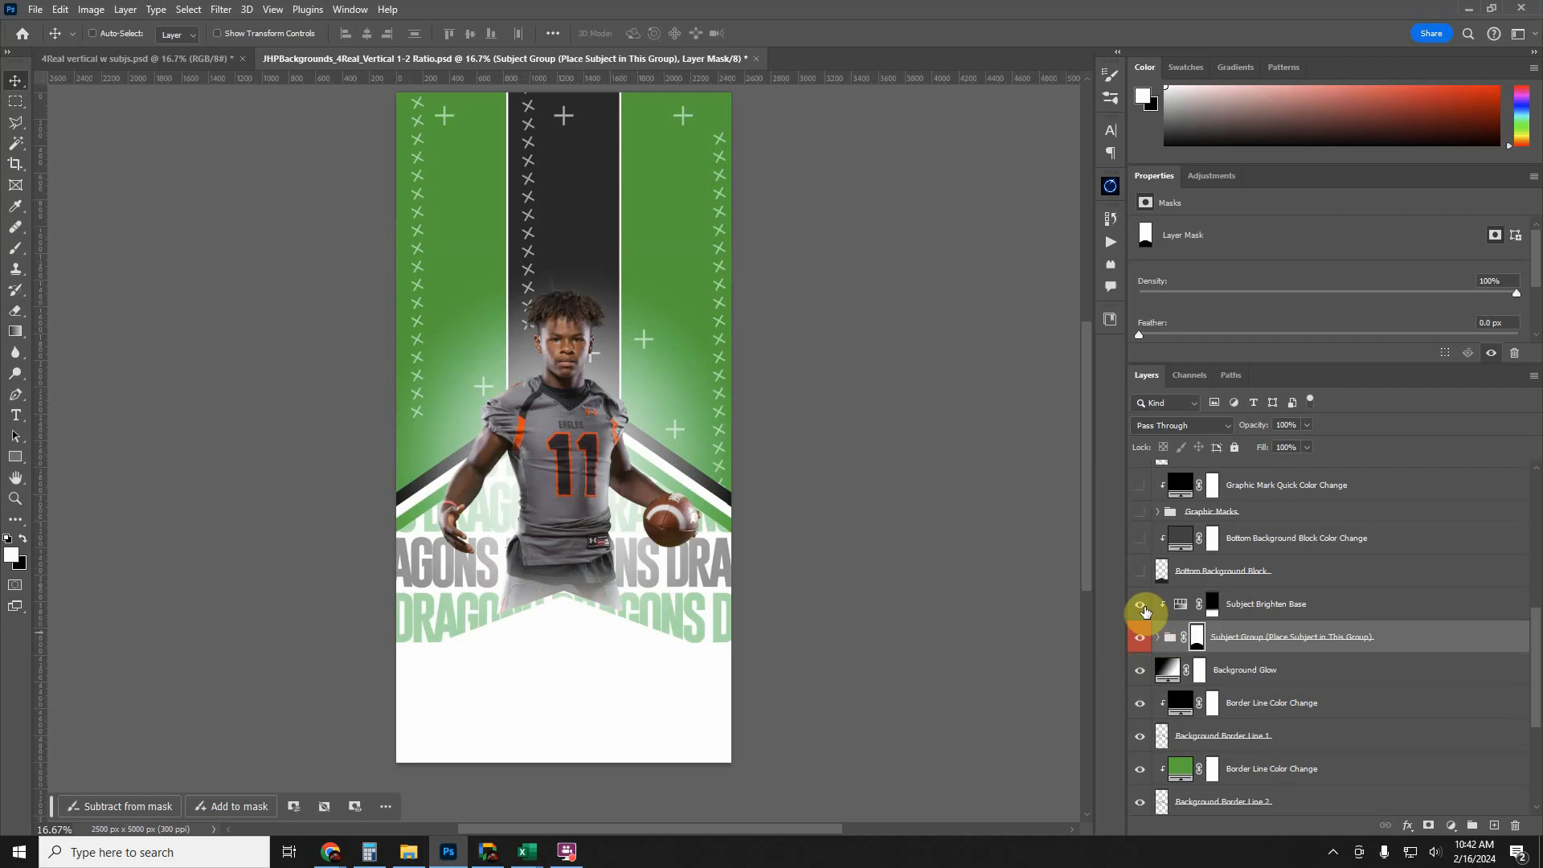
pyautogui.click(1156, 636)
pyautogui.click(1139, 670)
pyautogui.click(1157, 639)
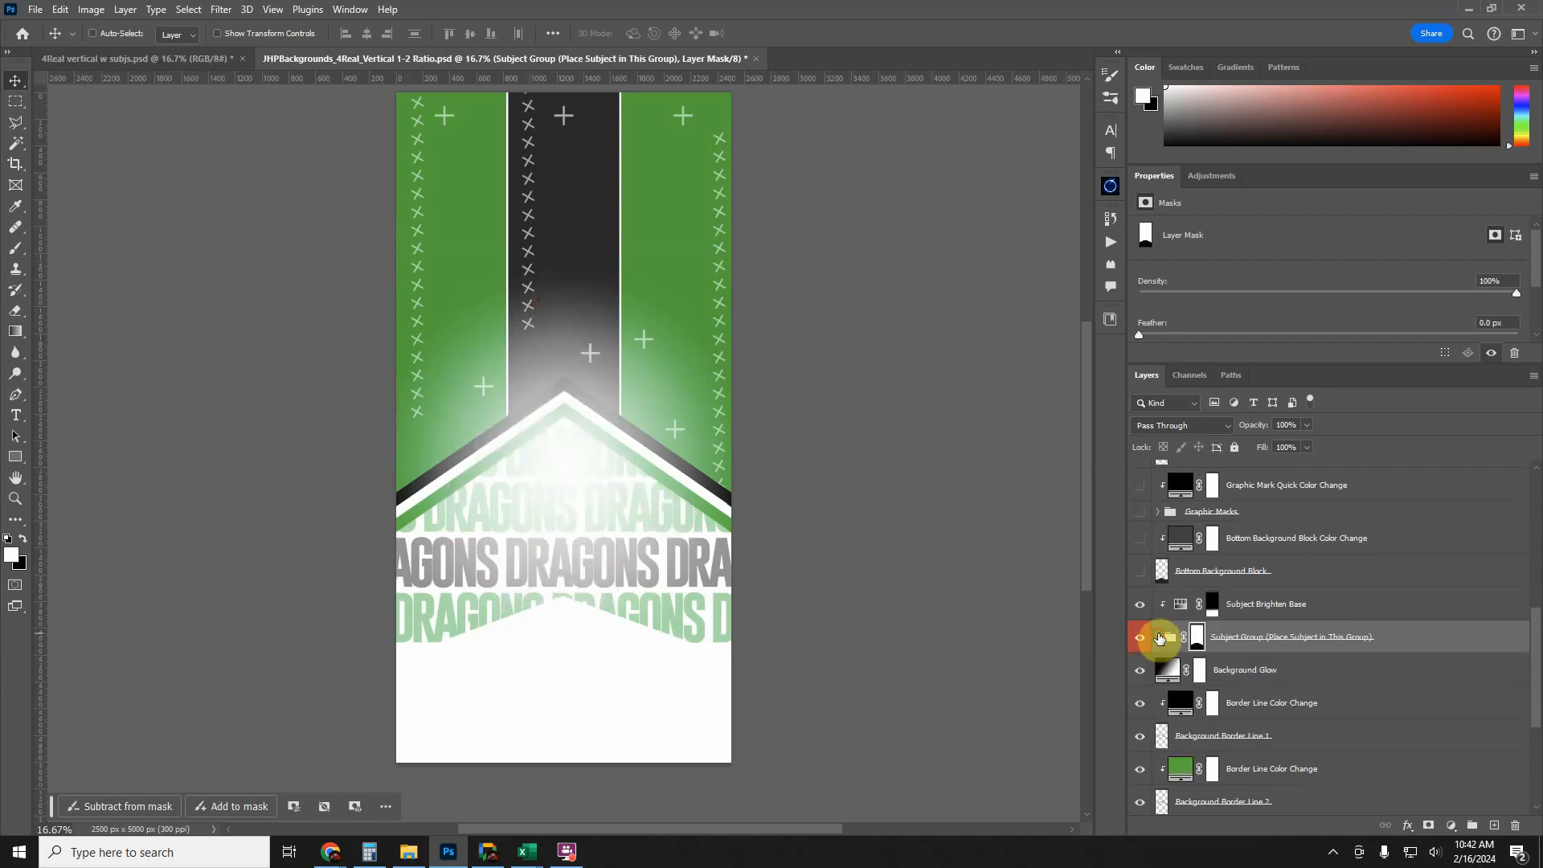
# - Show the Bottom Background Block layer and its Bottom Background Block Color Change layer
pyautogui.click(1152, 641)
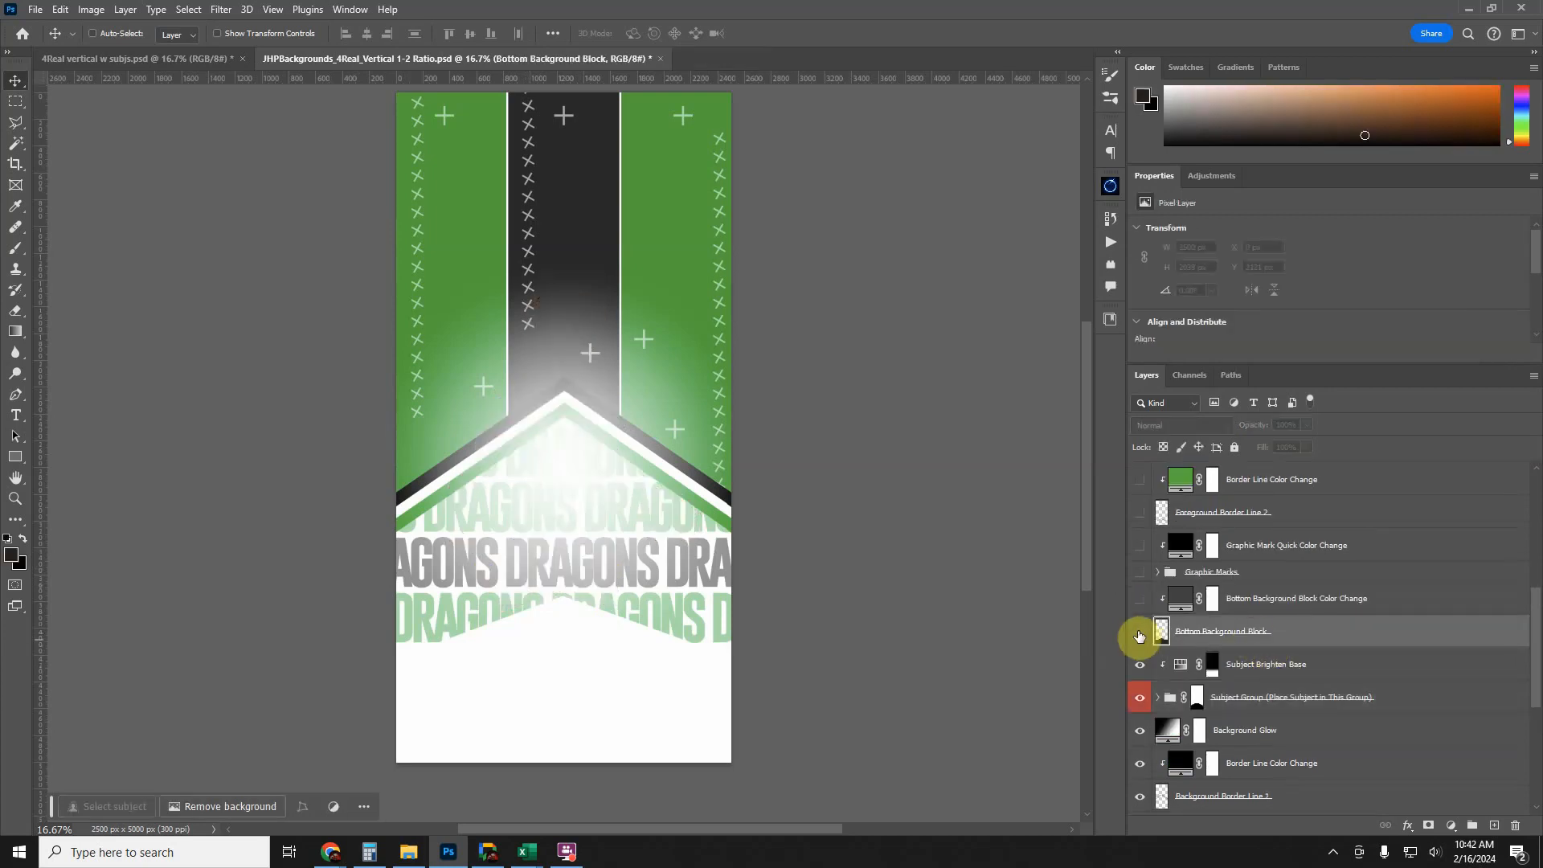
pyautogui.click(1138, 634)
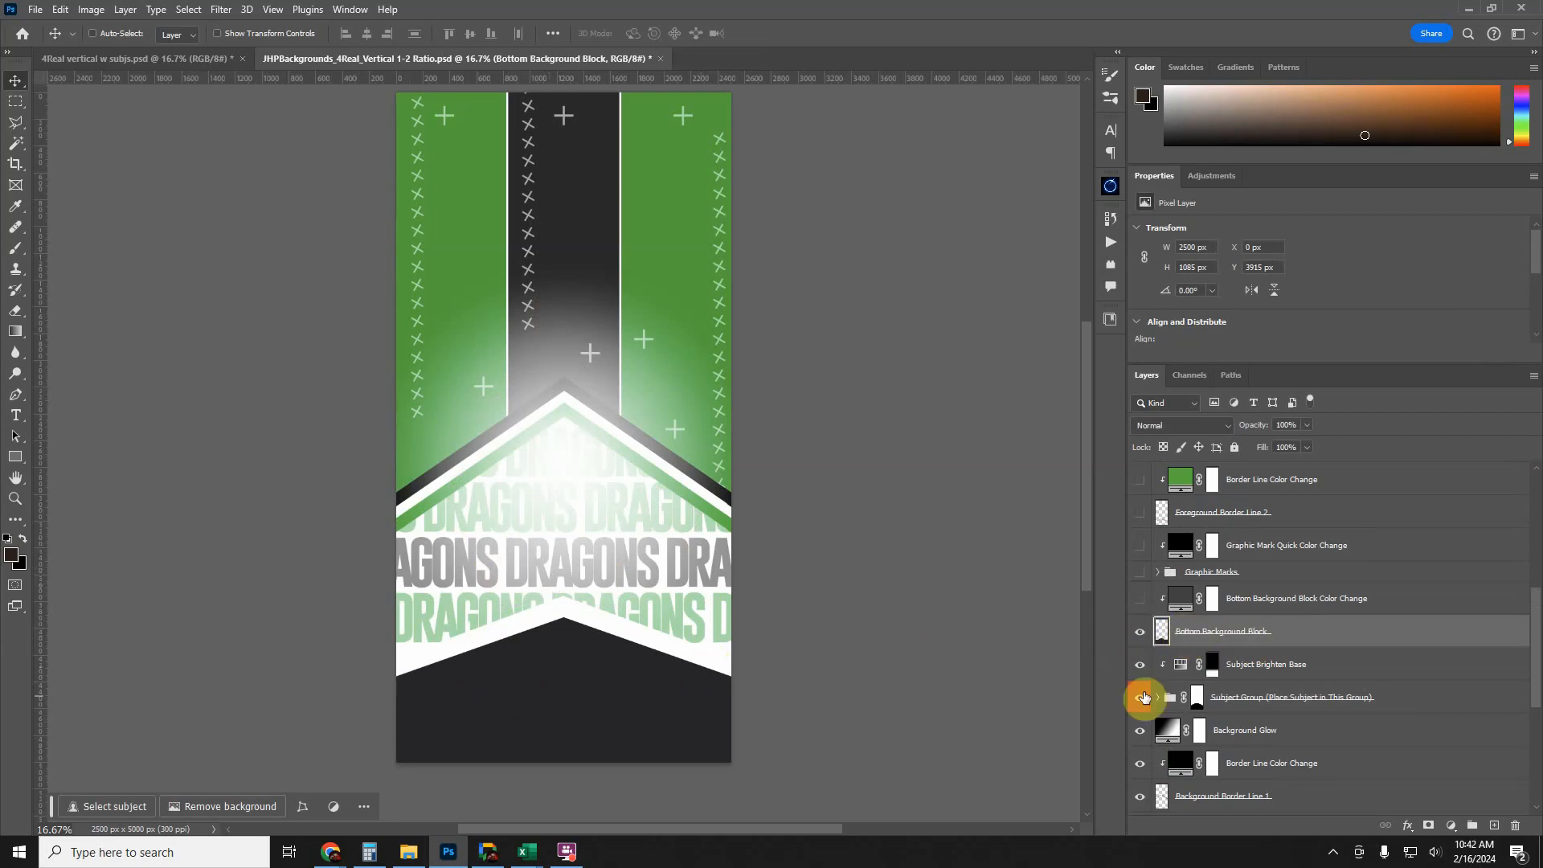
pyautogui.scroll(1, 1167, 655)
pyautogui.click(1139, 618)
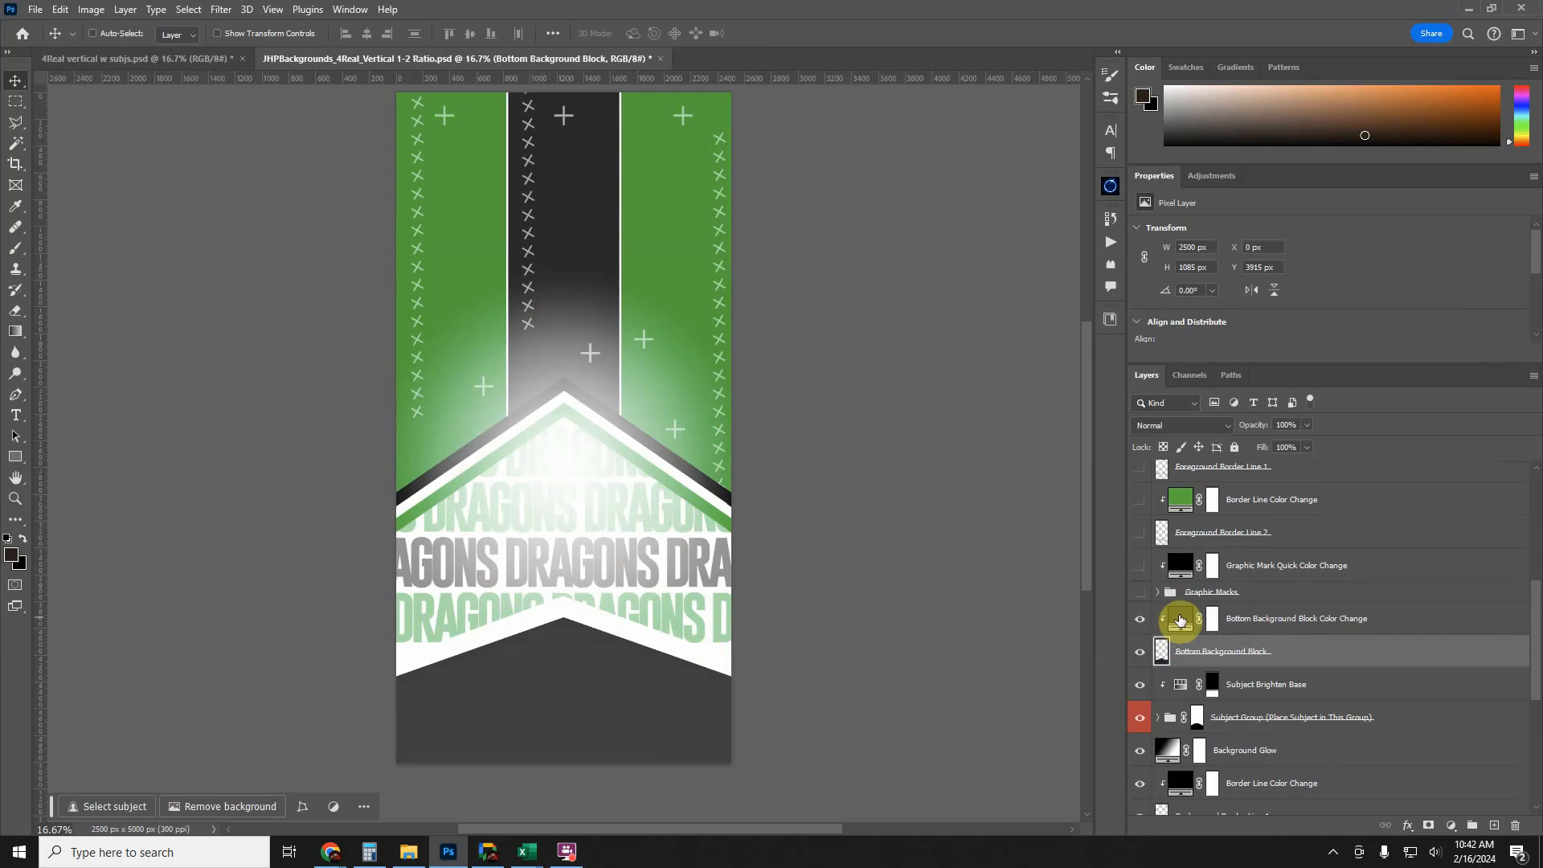
# - Try red cd1212 for the bottom block with Bottom Background Block Color Change, then cancel
pyautogui.click(1179, 619)
pyautogui.doubleClick(1179, 619)
pyautogui.click(1171, 359)
pyautogui.click(1214, 231)
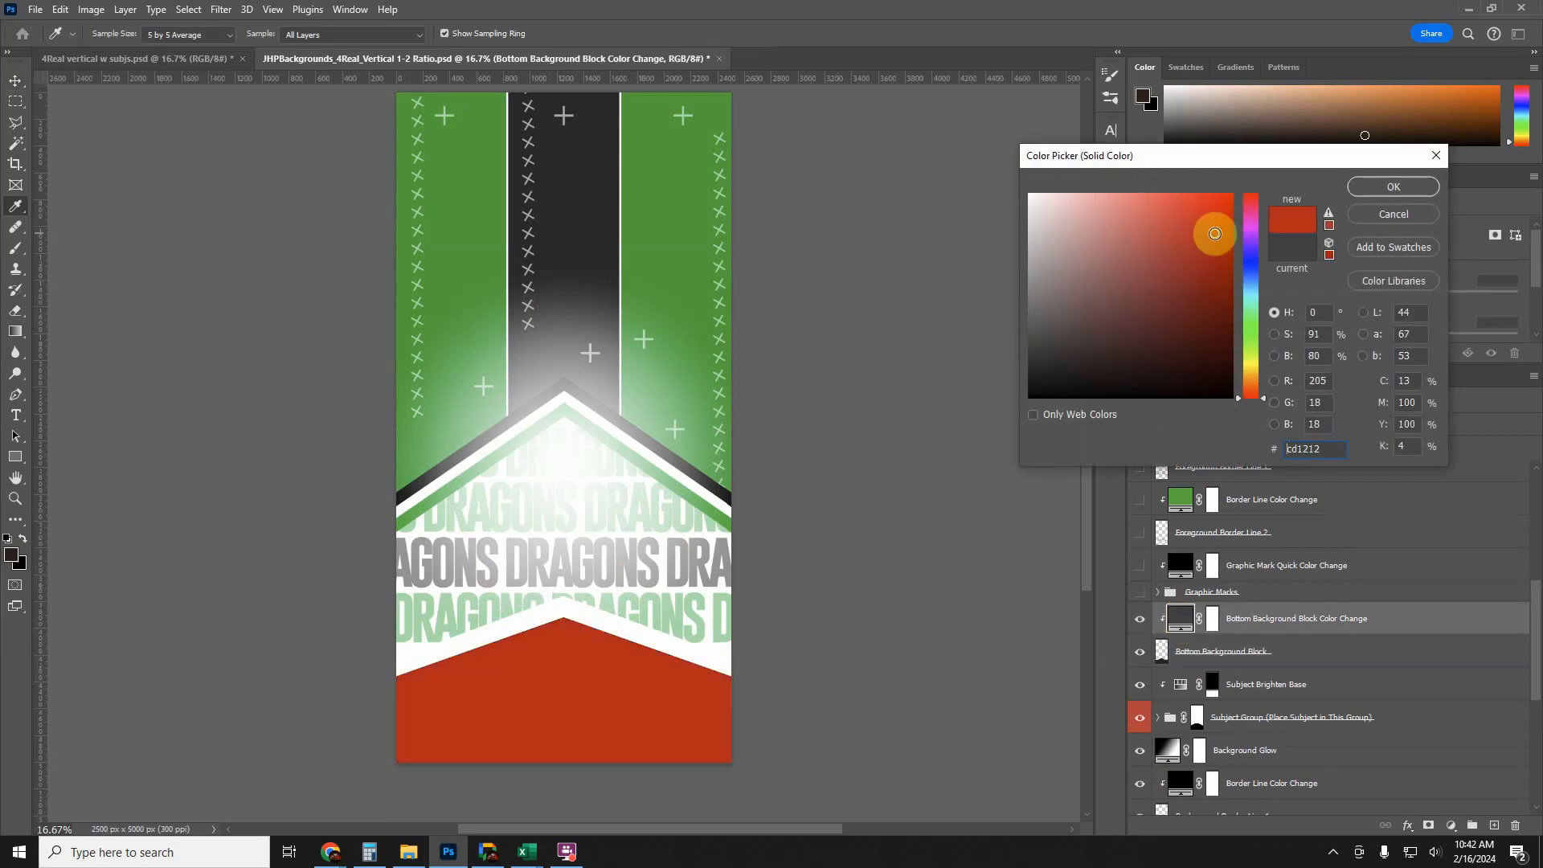
pyautogui.click(1393, 214)
# - Show and expand the Graphic Marks group above the bottom block, check the Graphic Line layer's visibility, and select the Graphic Mark layer
pyautogui.scroll(2, 1187, 628)
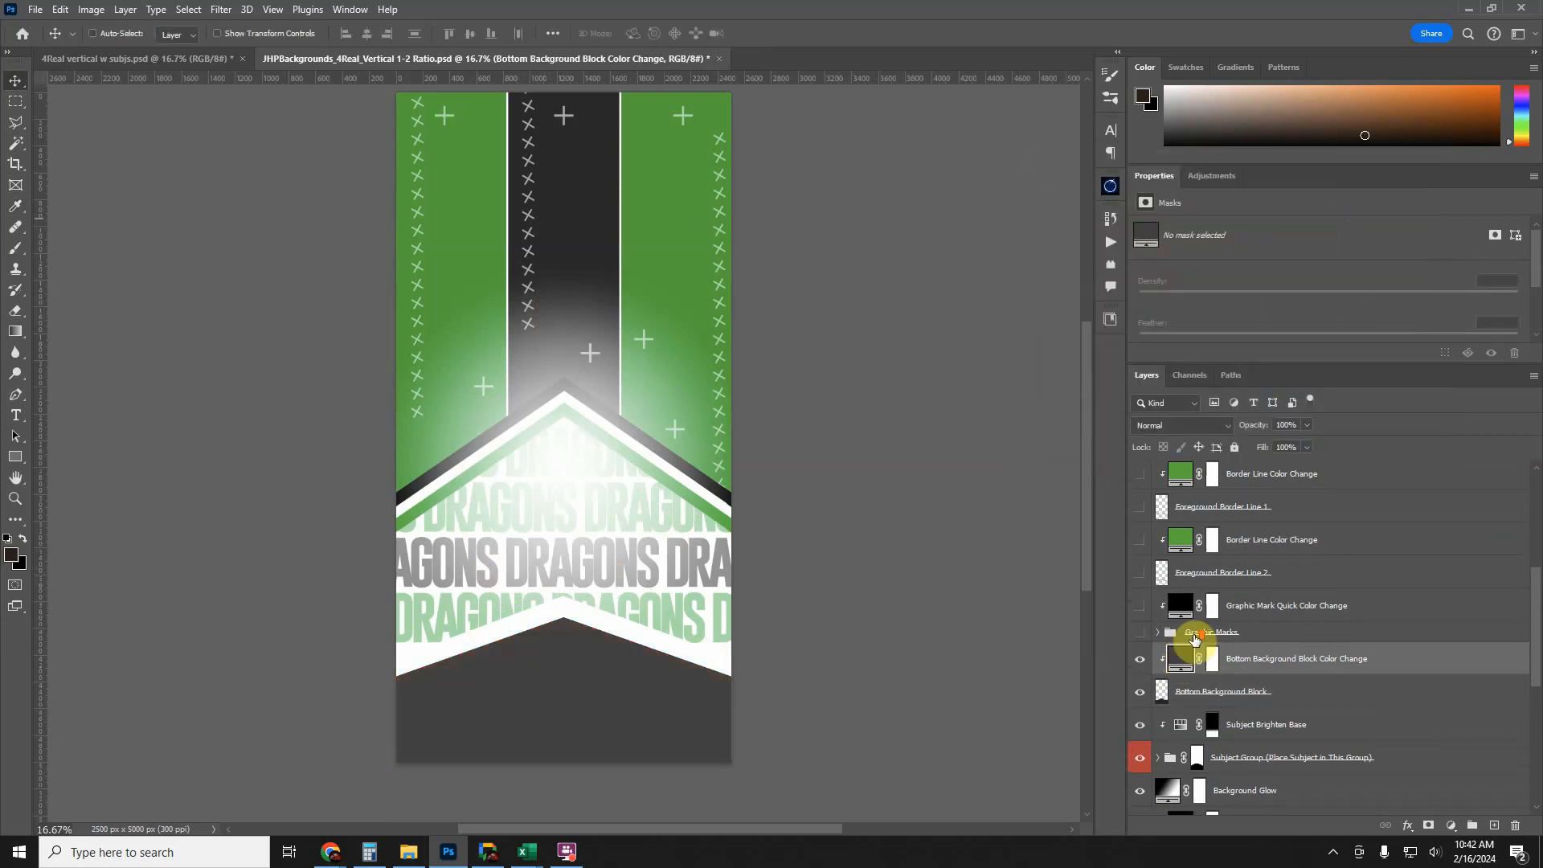
pyautogui.click(1139, 633)
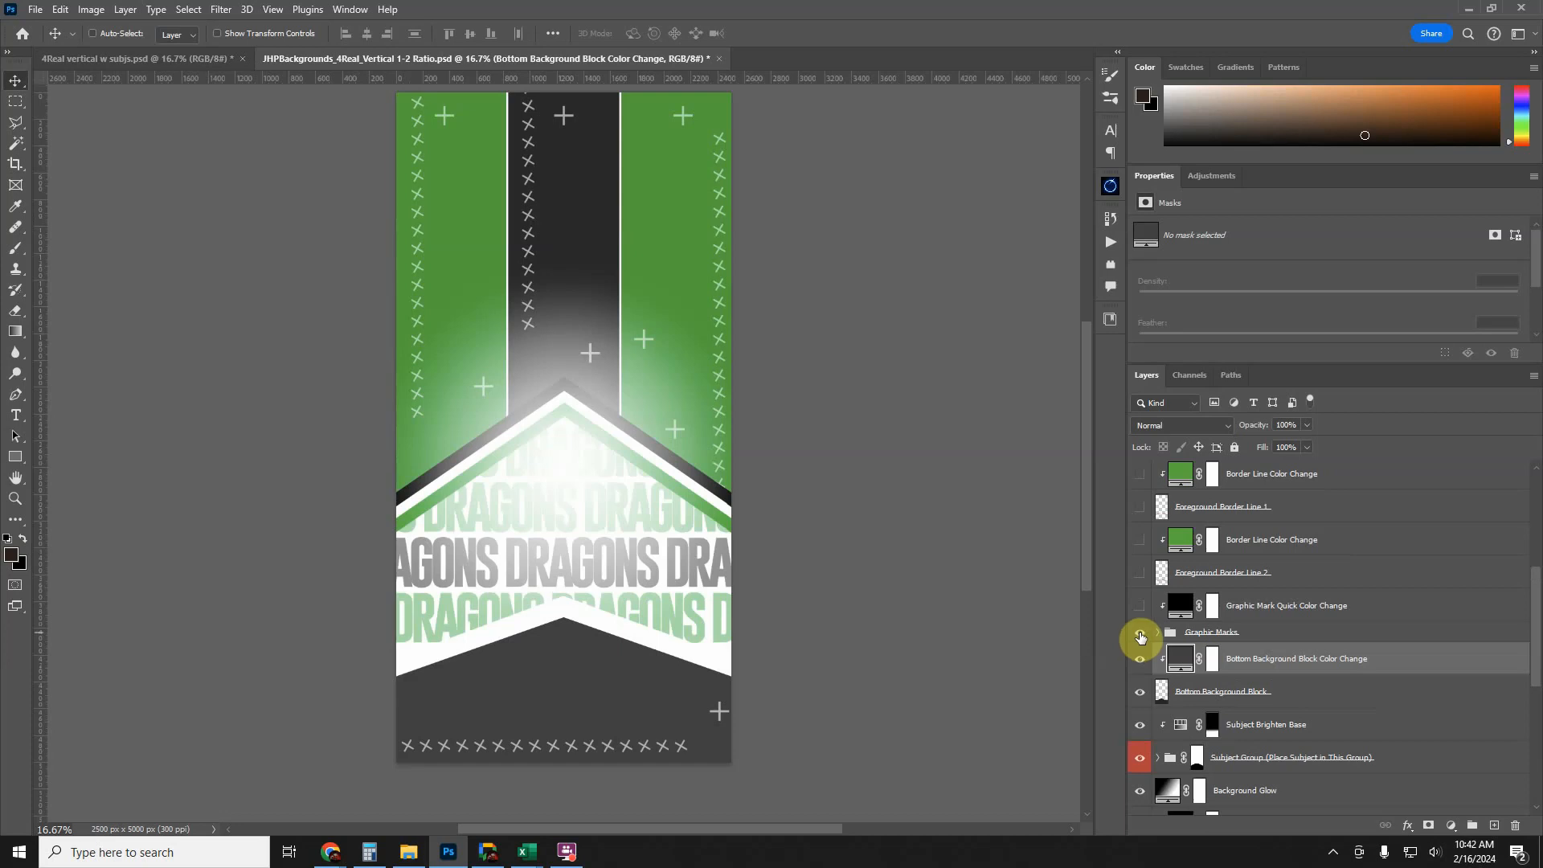
pyautogui.click(1158, 633)
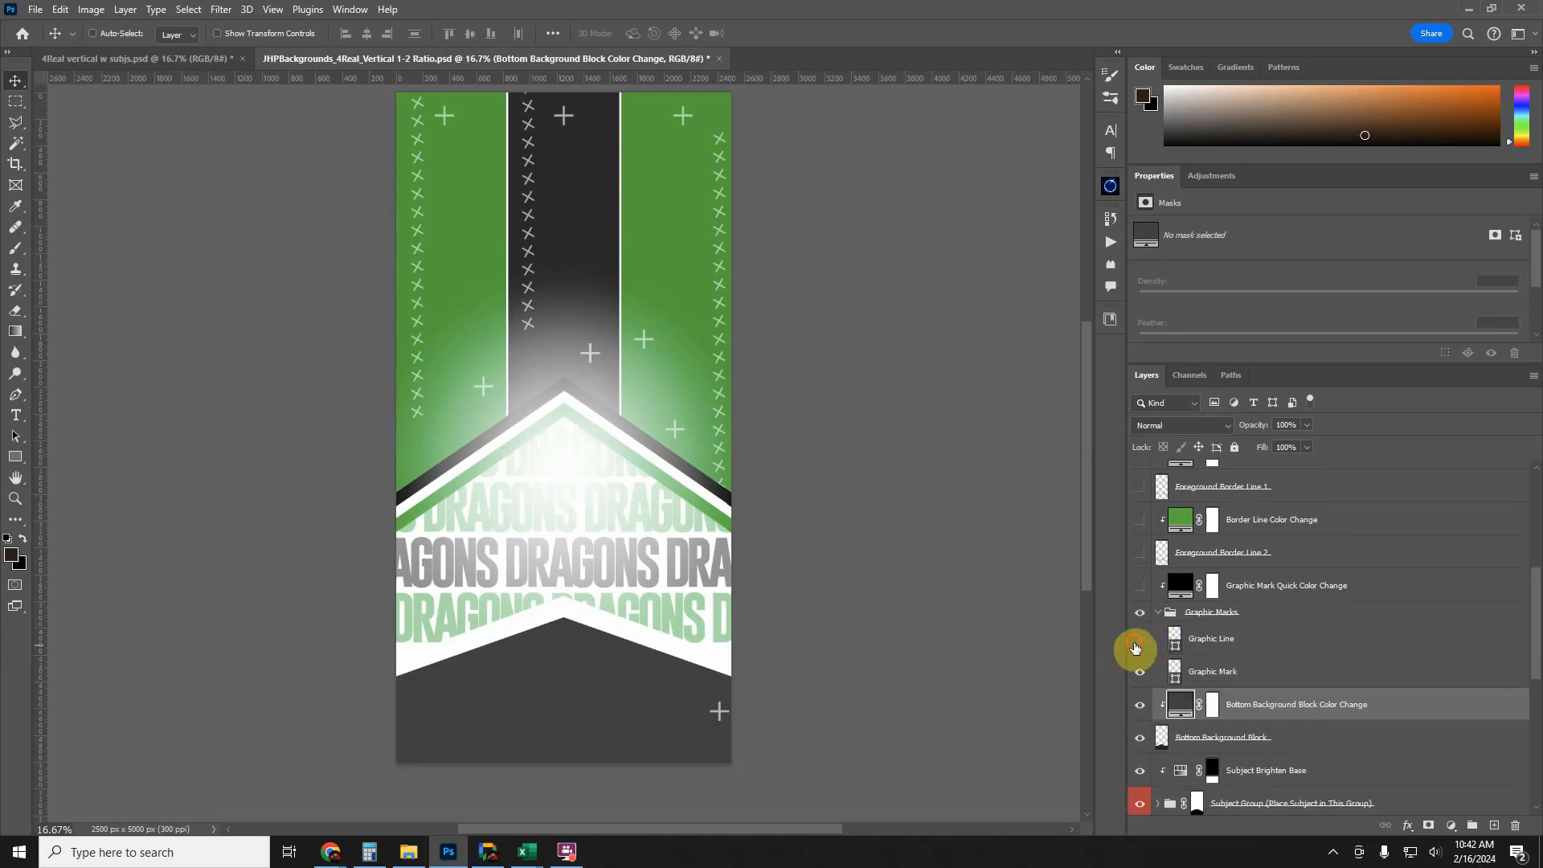
pyautogui.click(1236, 673)
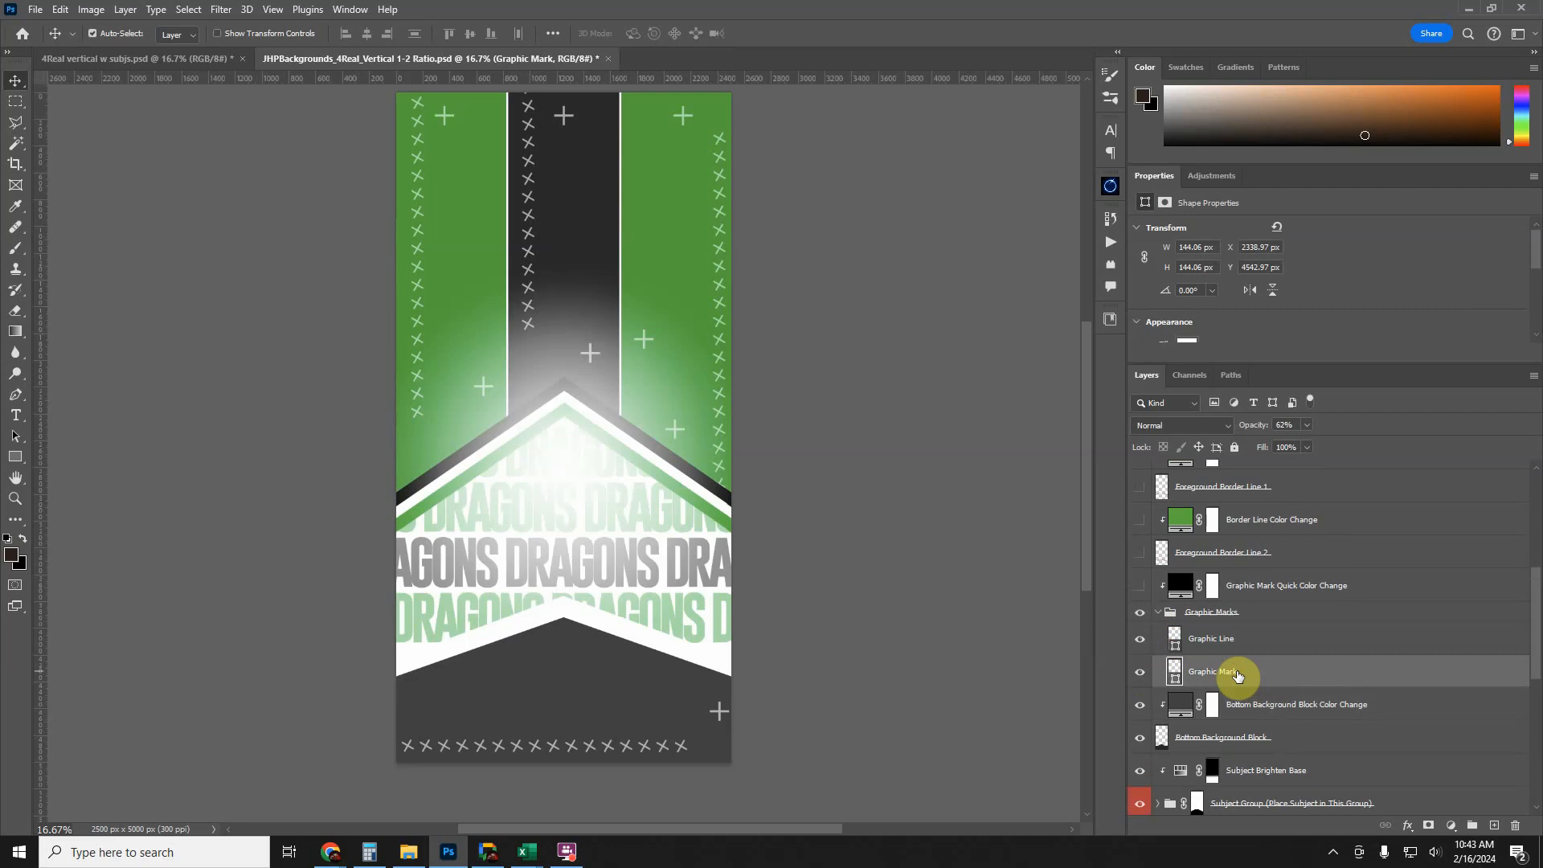
# - Duplicate the Graphic Mark plus sign, place the copy near the bottom block's left edge, and collapse the Graphic Marks group
pyautogui.hotkey('ctrl', 'j')
pyautogui.moveTo(717, 710); pyautogui.dragTo(441, 686)
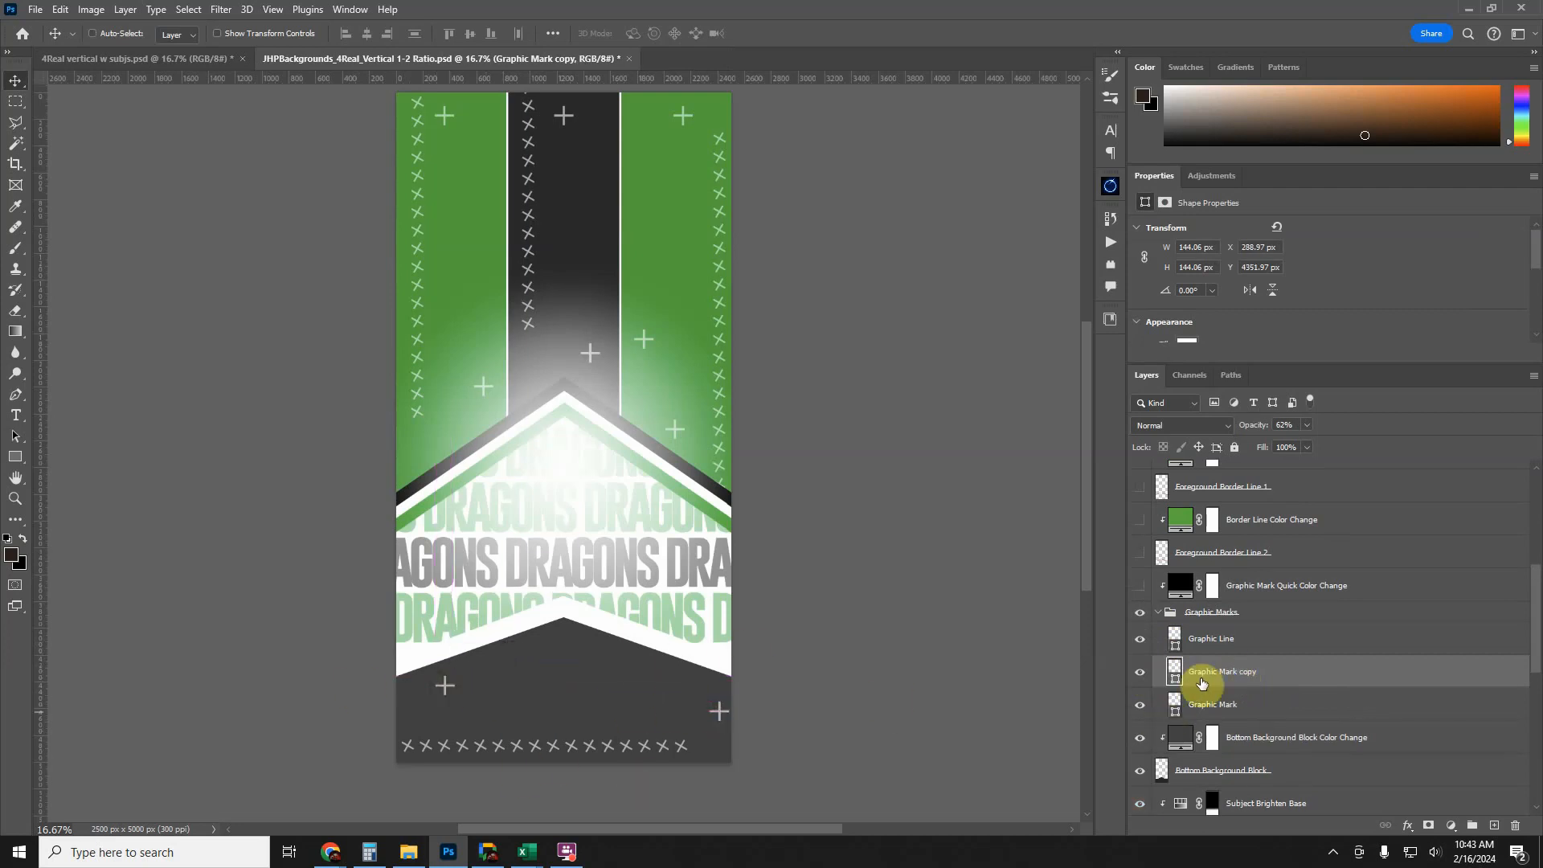
pyautogui.click(1157, 614)
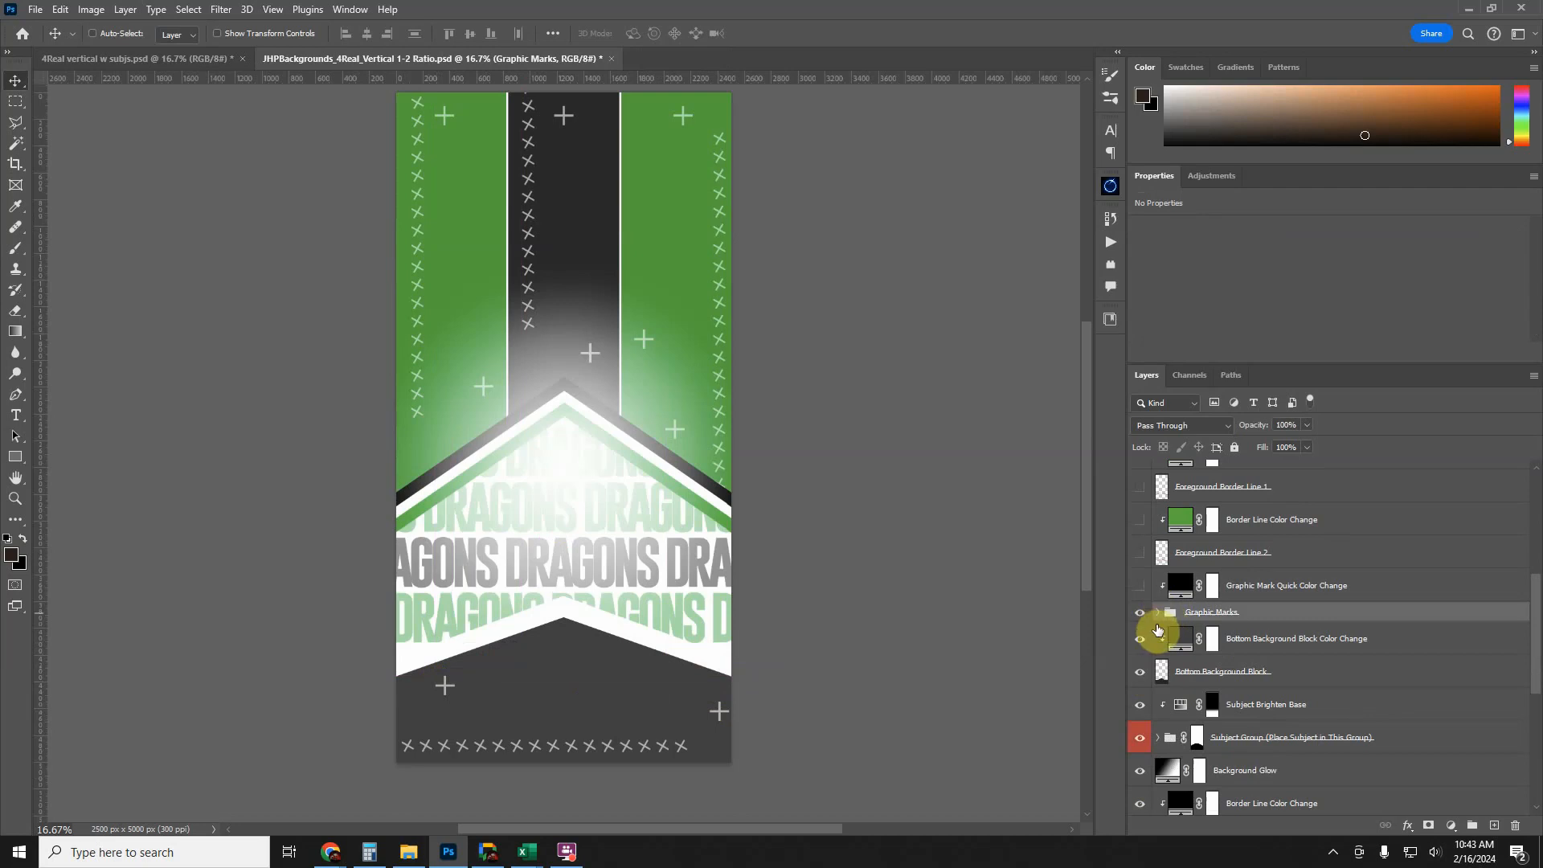
# - Preview the Graphic Mark Quick Color Change layer above the bottom block's Graphic Marks group, leaving it hidden
pyautogui.scroll(1, 1167, 622)
pyautogui.click(1140, 607)
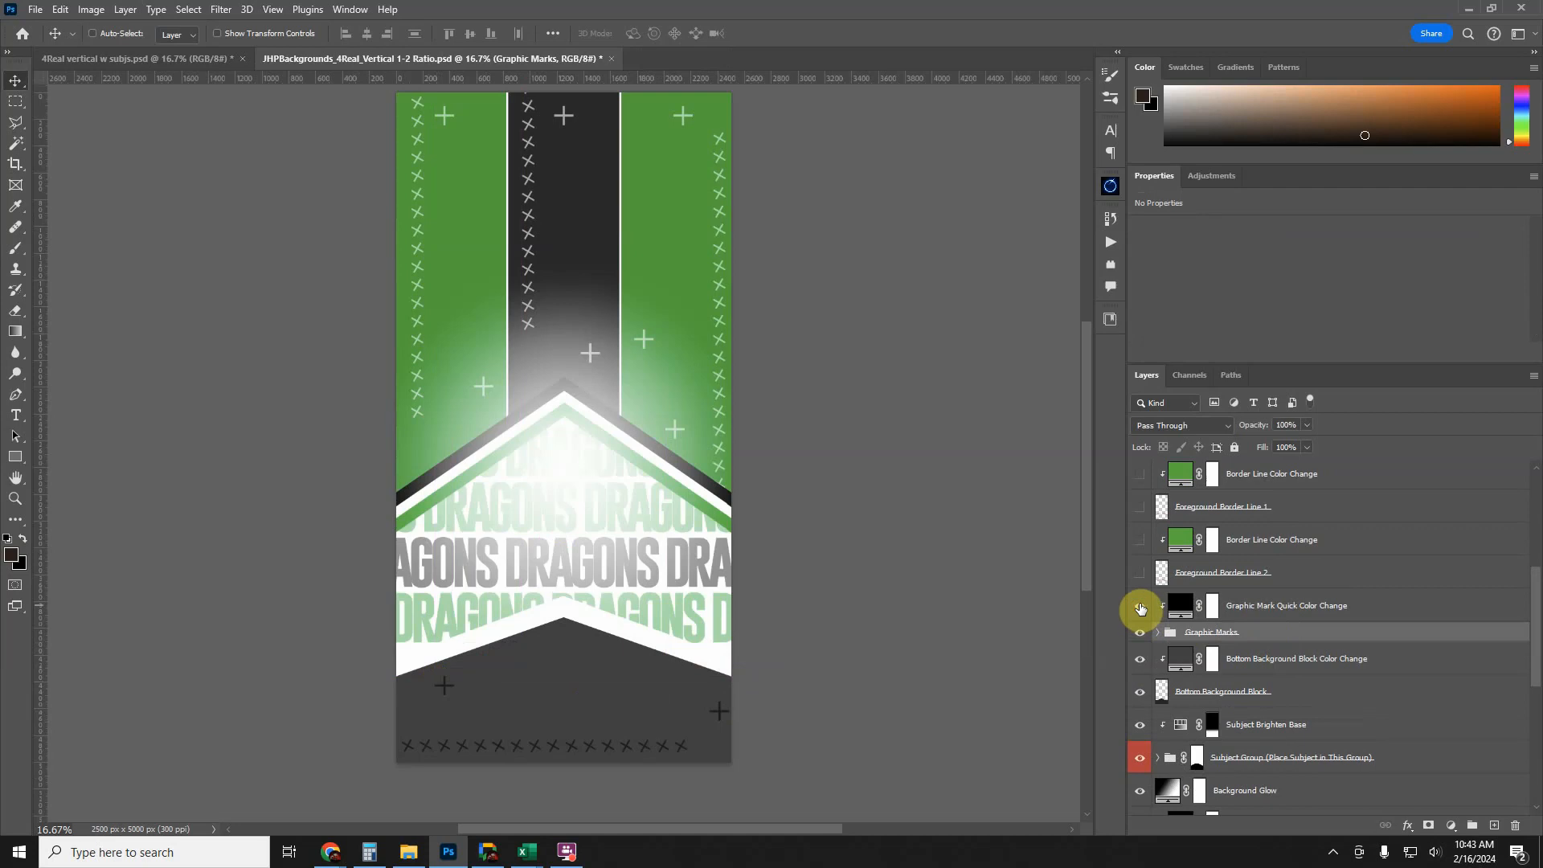
pyautogui.click(1140, 609)
# - Show Foreground Border Line 2 and Foreground Border Line 1 together with the Border Line Color Change layer of each
pyautogui.scroll(2, 1173, 619)
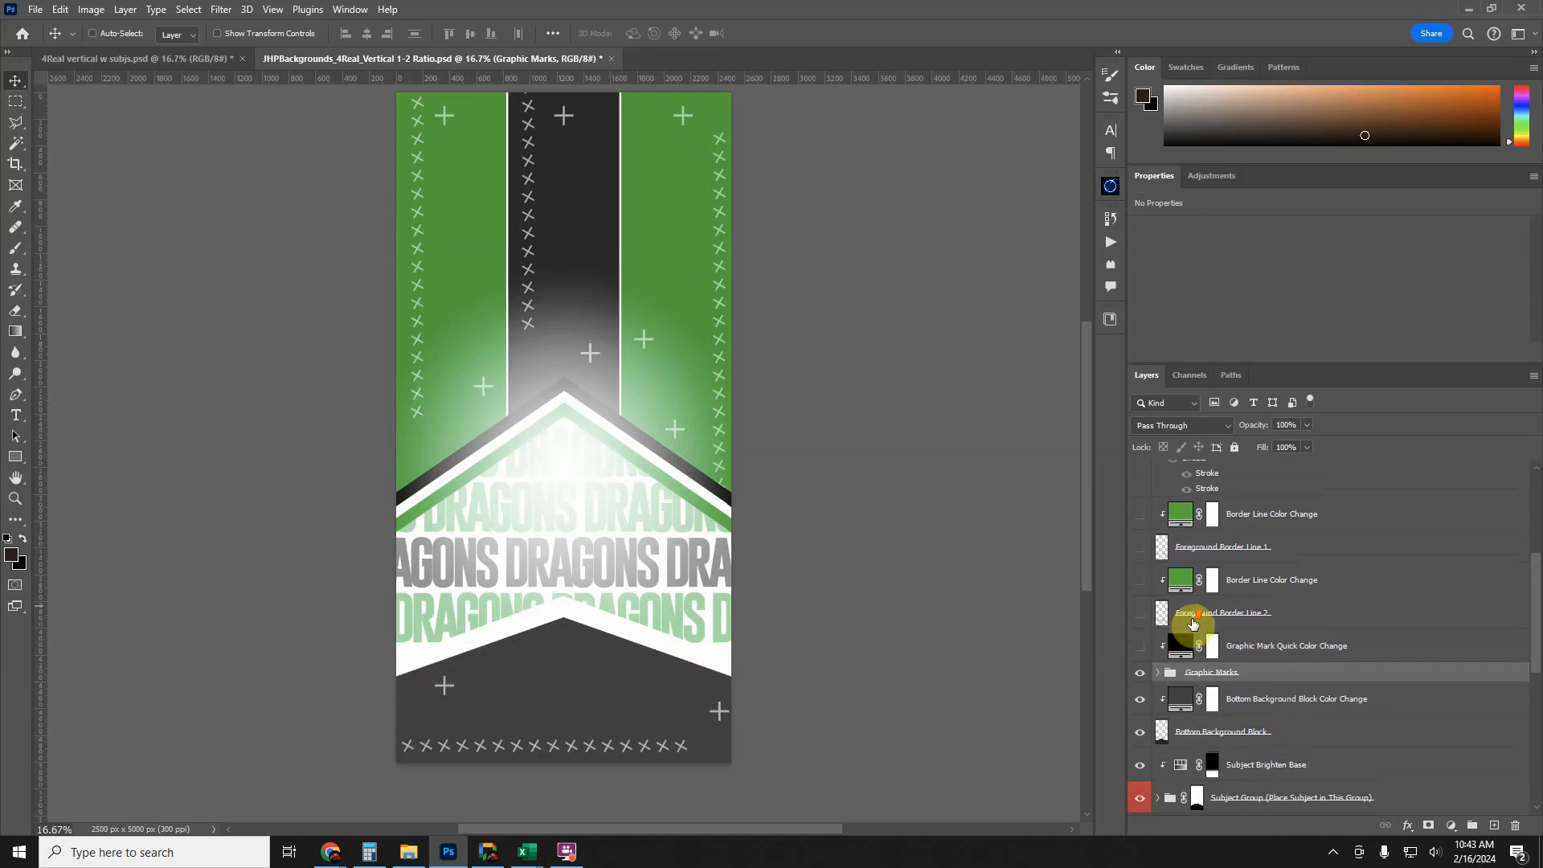
pyautogui.click(1139, 612)
pyautogui.scroll(2, 1137, 613)
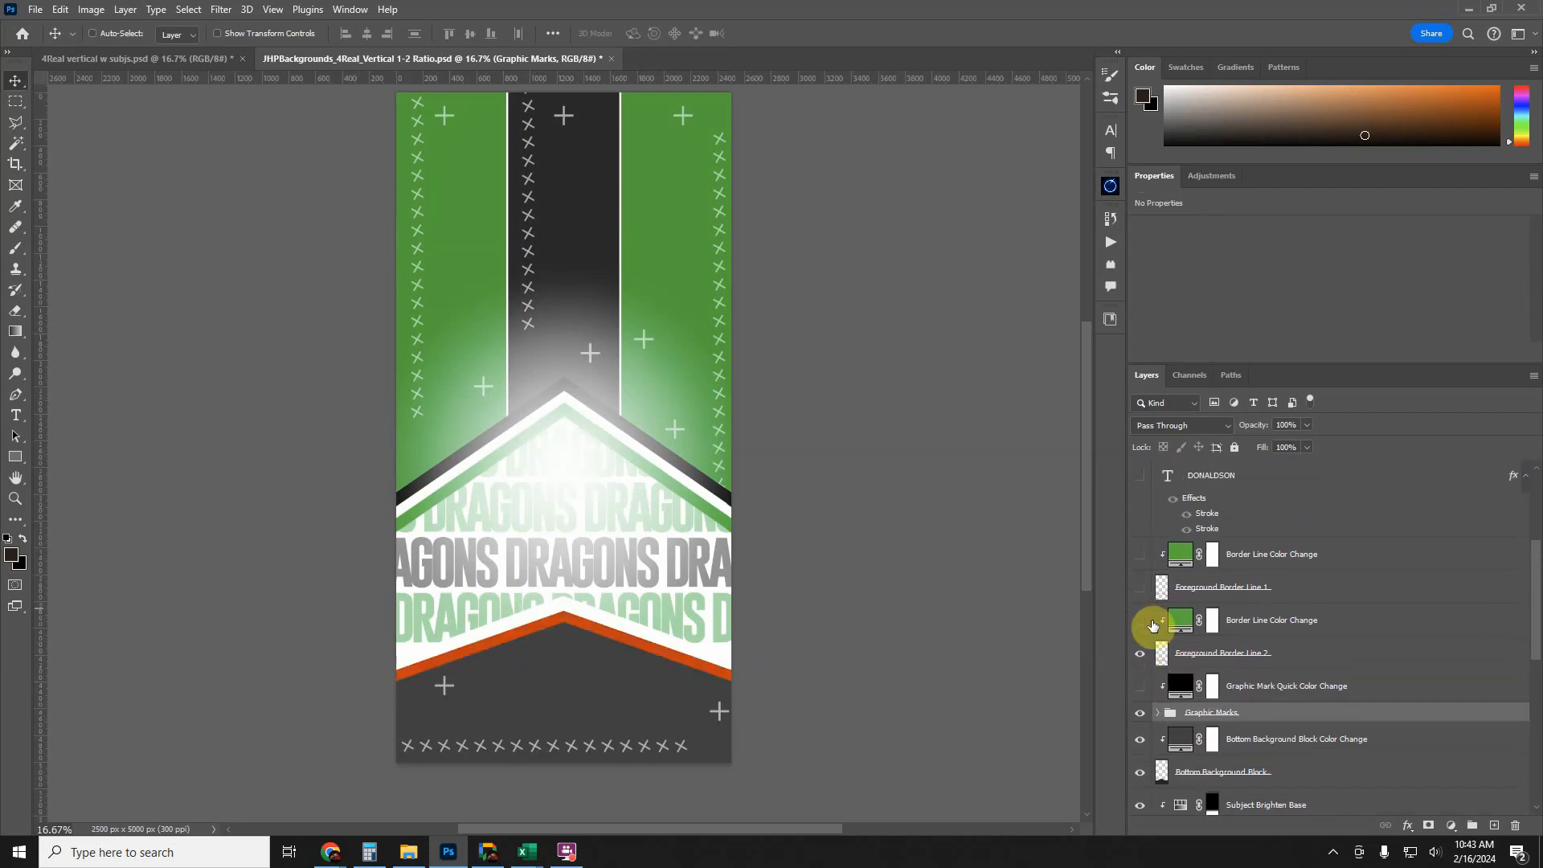
pyautogui.click(1142, 593)
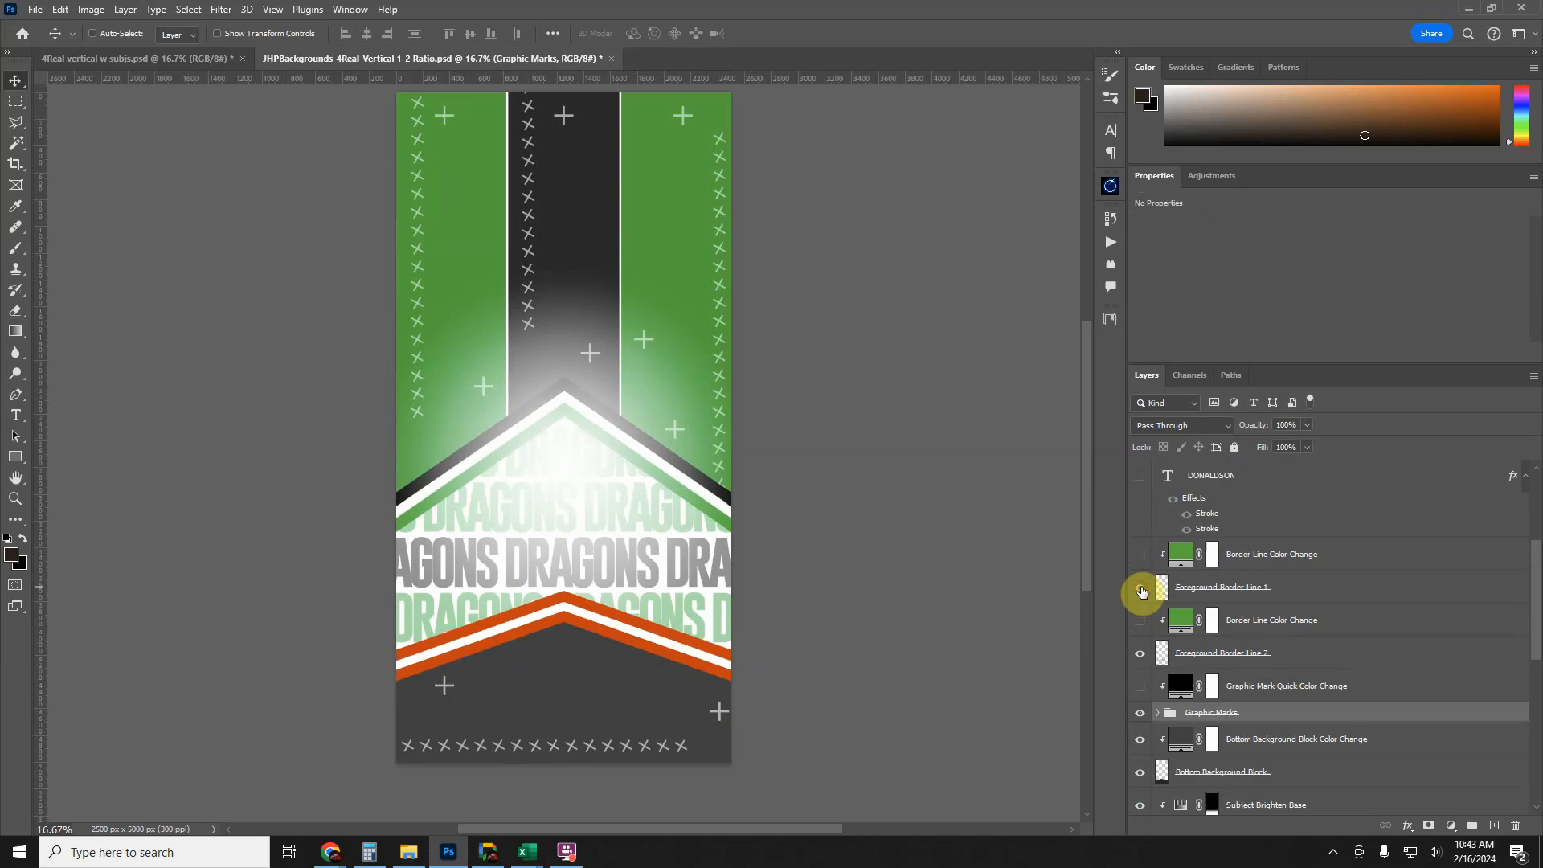
pyautogui.click(1211, 591)
pyautogui.click(1212, 655)
pyautogui.click(1138, 620)
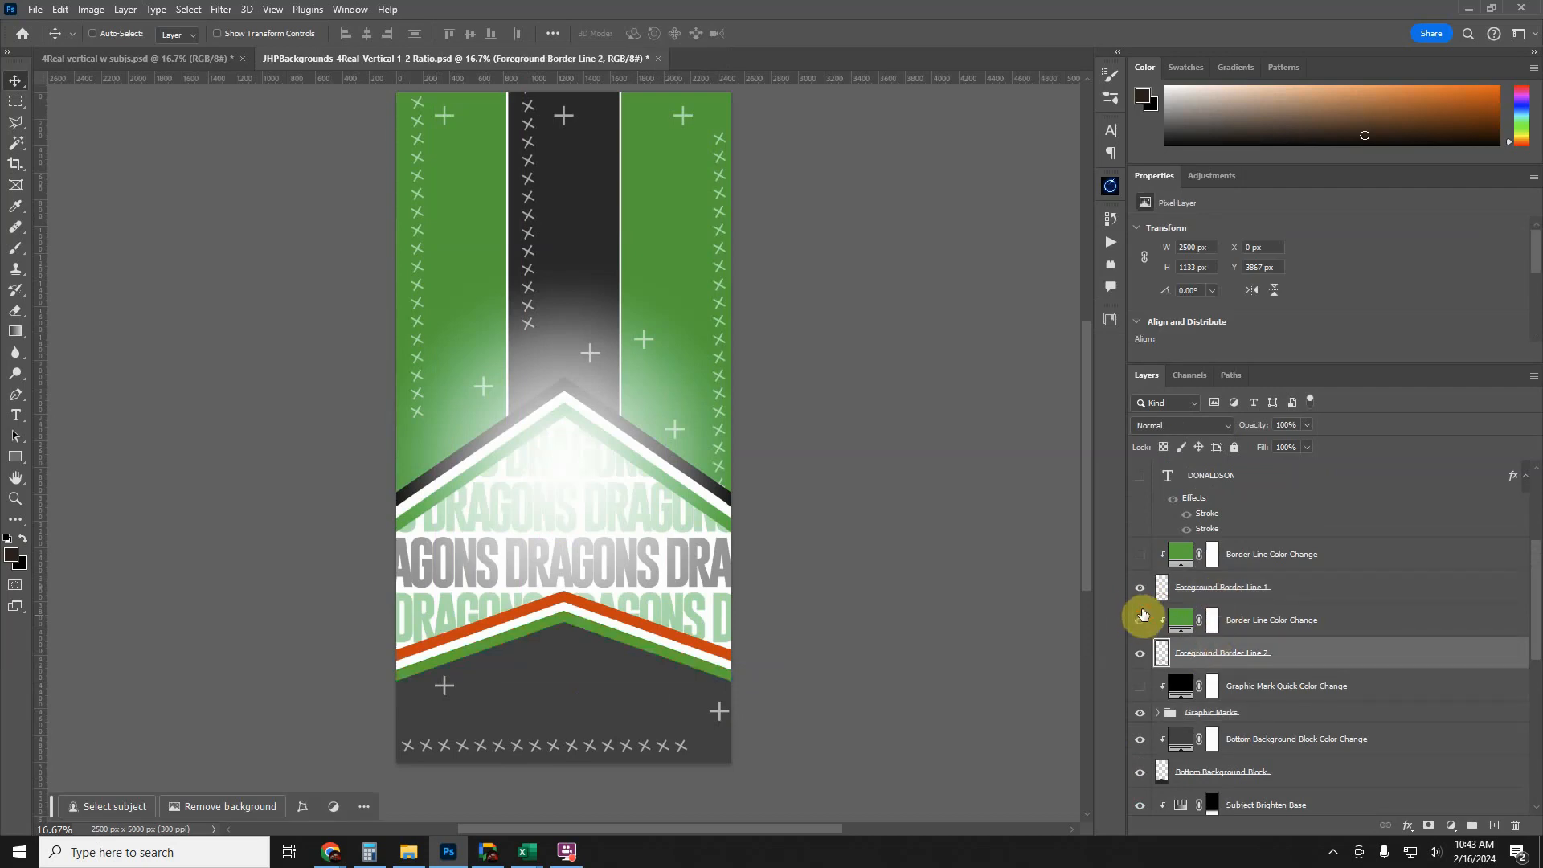
pyautogui.click(1139, 554)
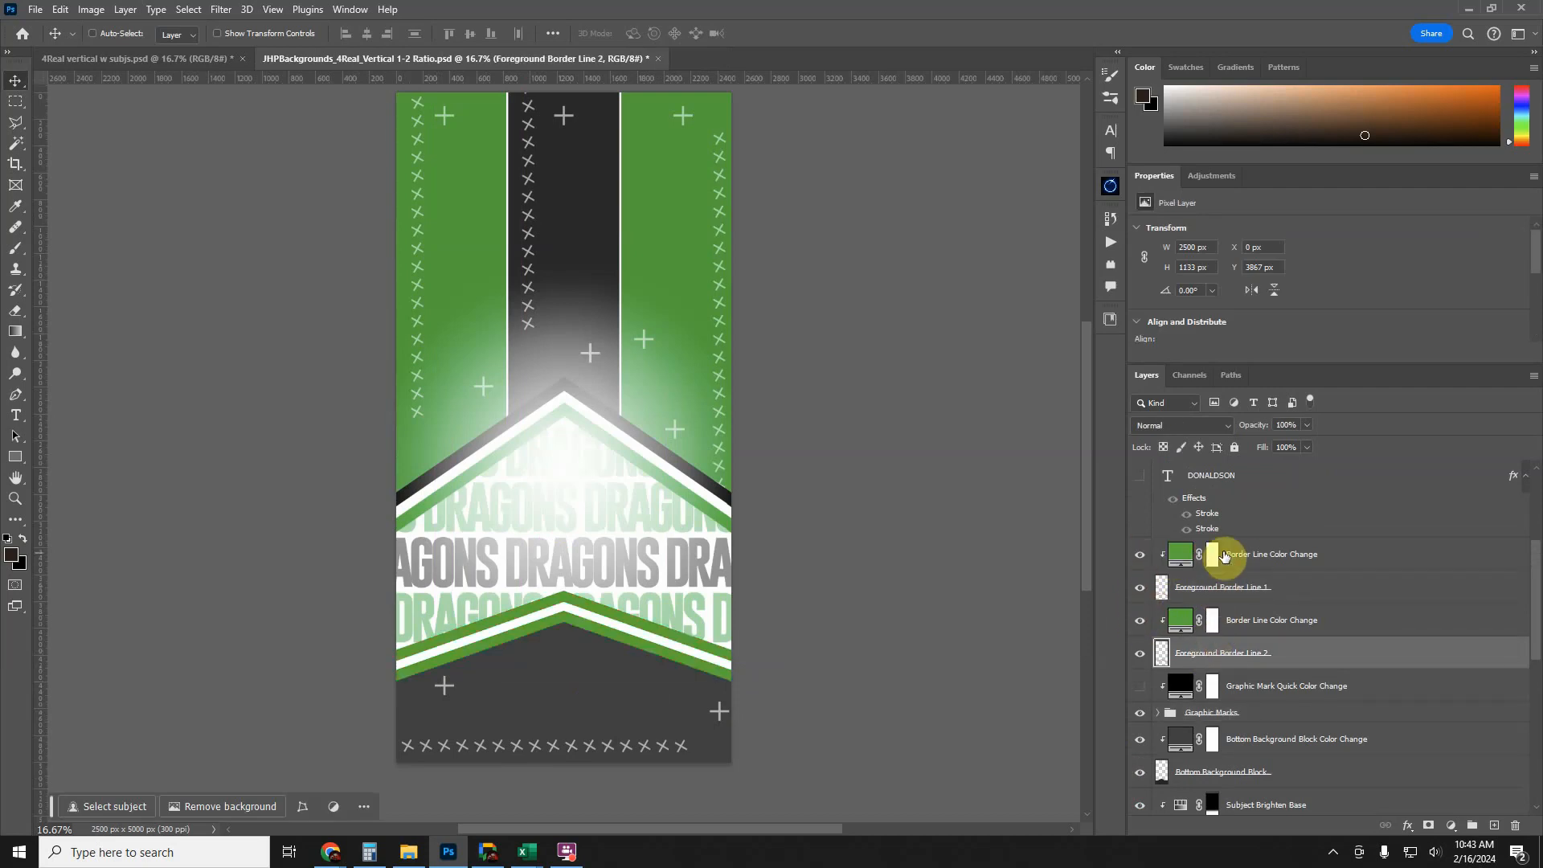
pyautogui.click(1243, 556)
# - Show the player's last-name and first-name text layers and the 2024 BELLMONTE FOOTBALL text layer
pyautogui.scroll(4, 1226, 587)
pyautogui.click(1221, 616)
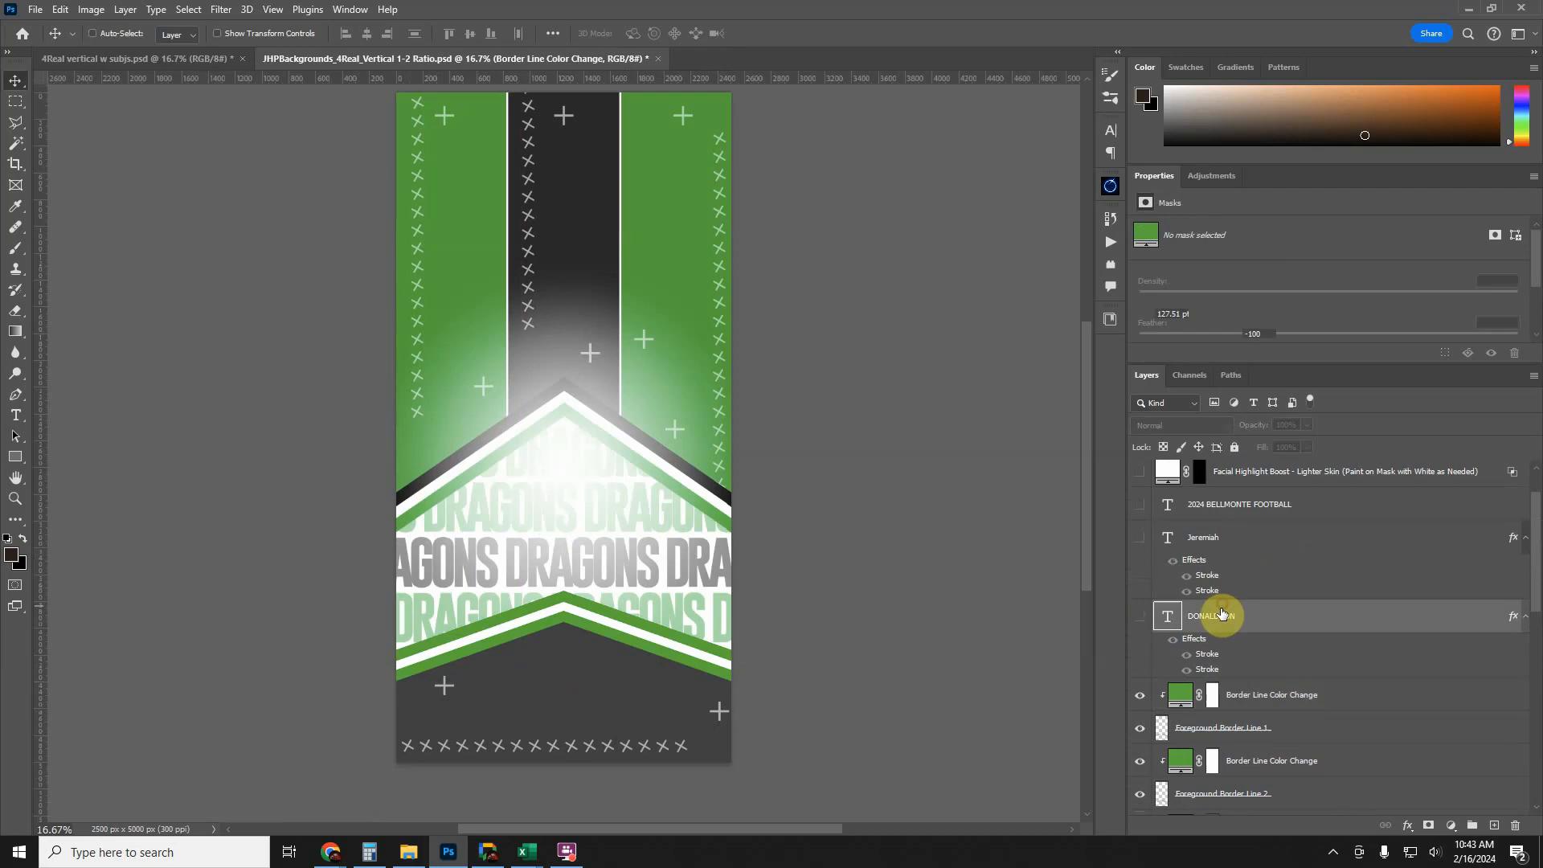
pyautogui.click(1139, 616)
pyautogui.click(1139, 537)
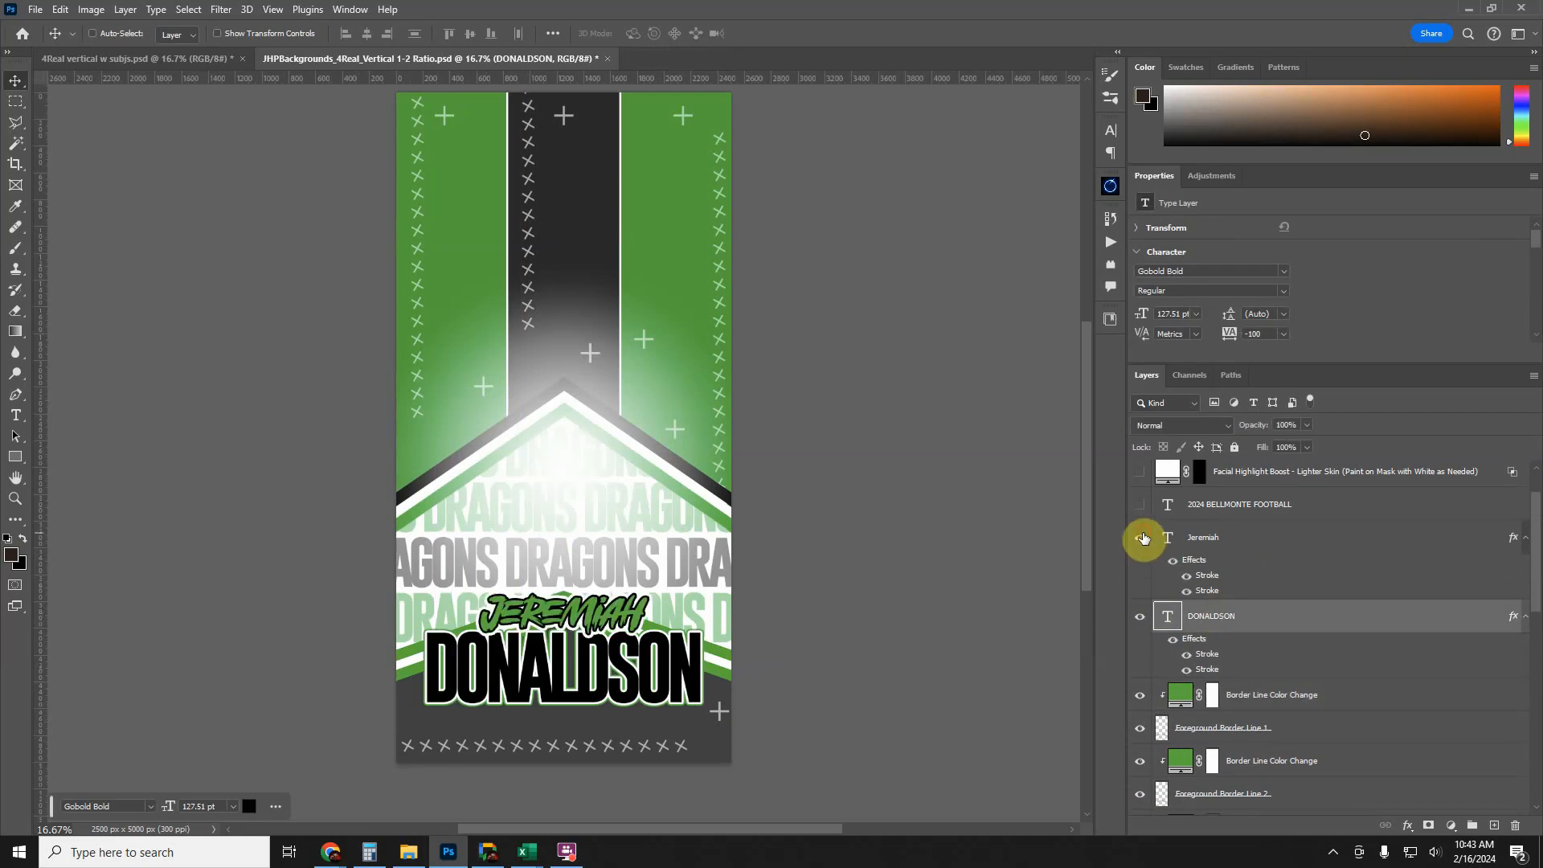
pyautogui.click(1246, 541)
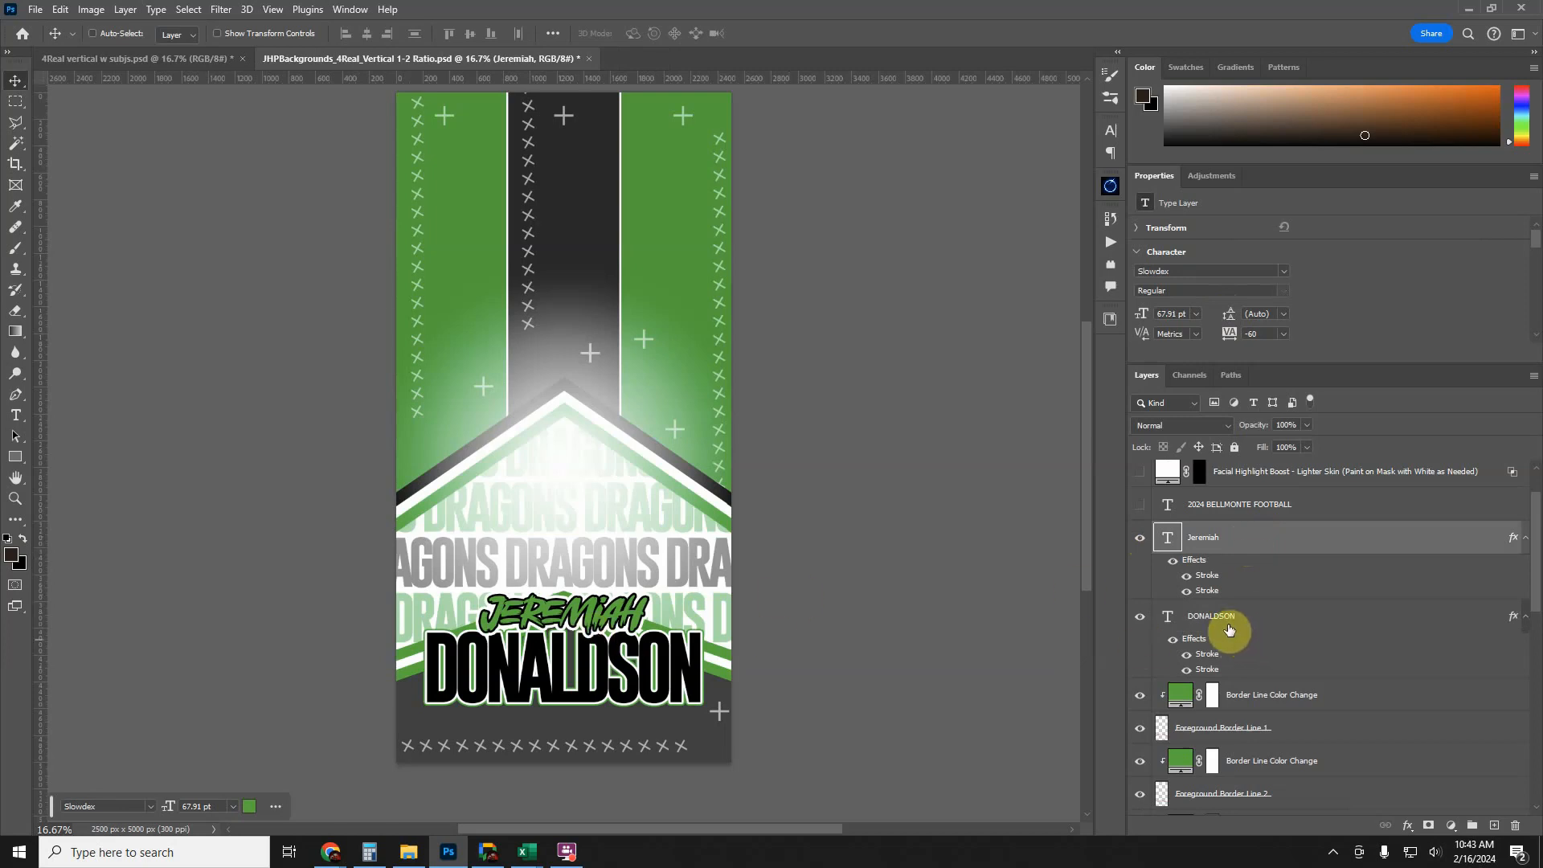
pyautogui.scroll(2, 1224, 627)
pyautogui.click(1139, 562)
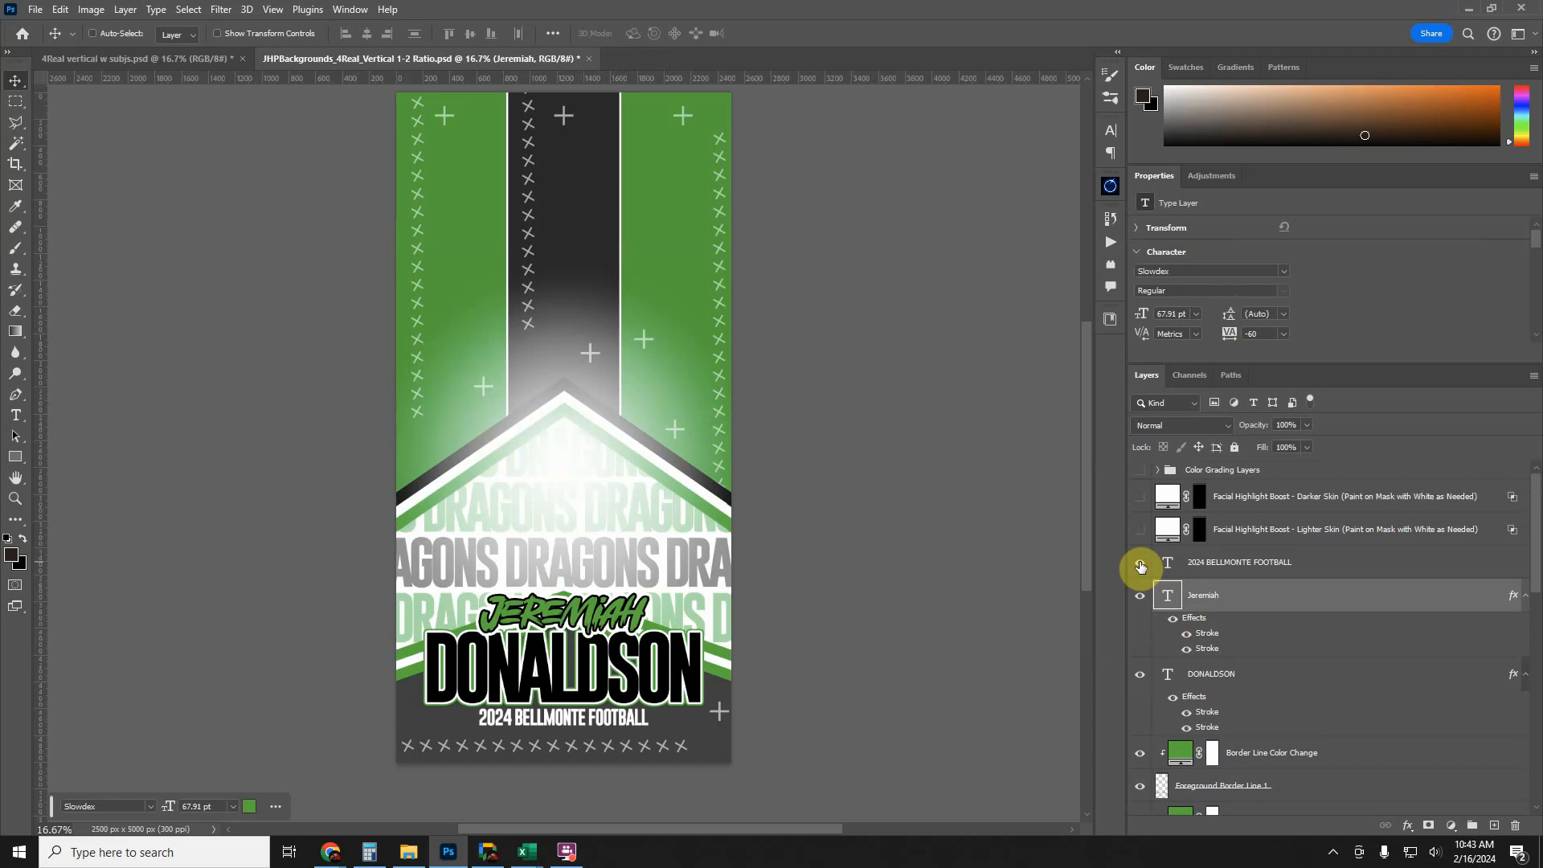
pyautogui.click(1269, 567)
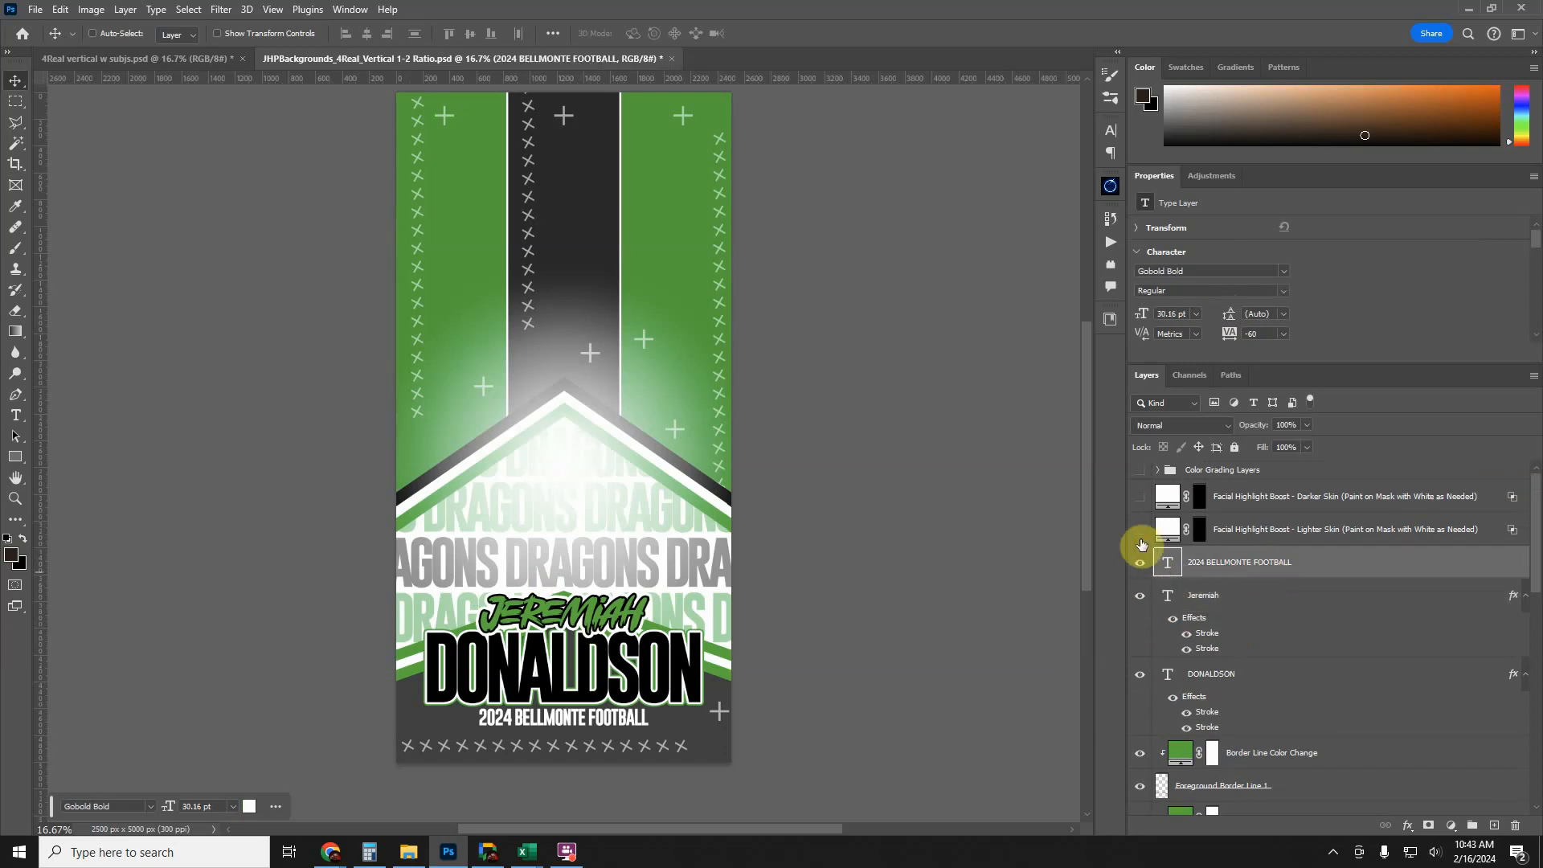
# - Show both Facial Highlight Boost layers and the Color Grading Layers group, comparing the banner with and without the grading
pyautogui.moveTo(1141, 530); pyautogui.dragTo(1138, 500)
pyautogui.click(1240, 500)
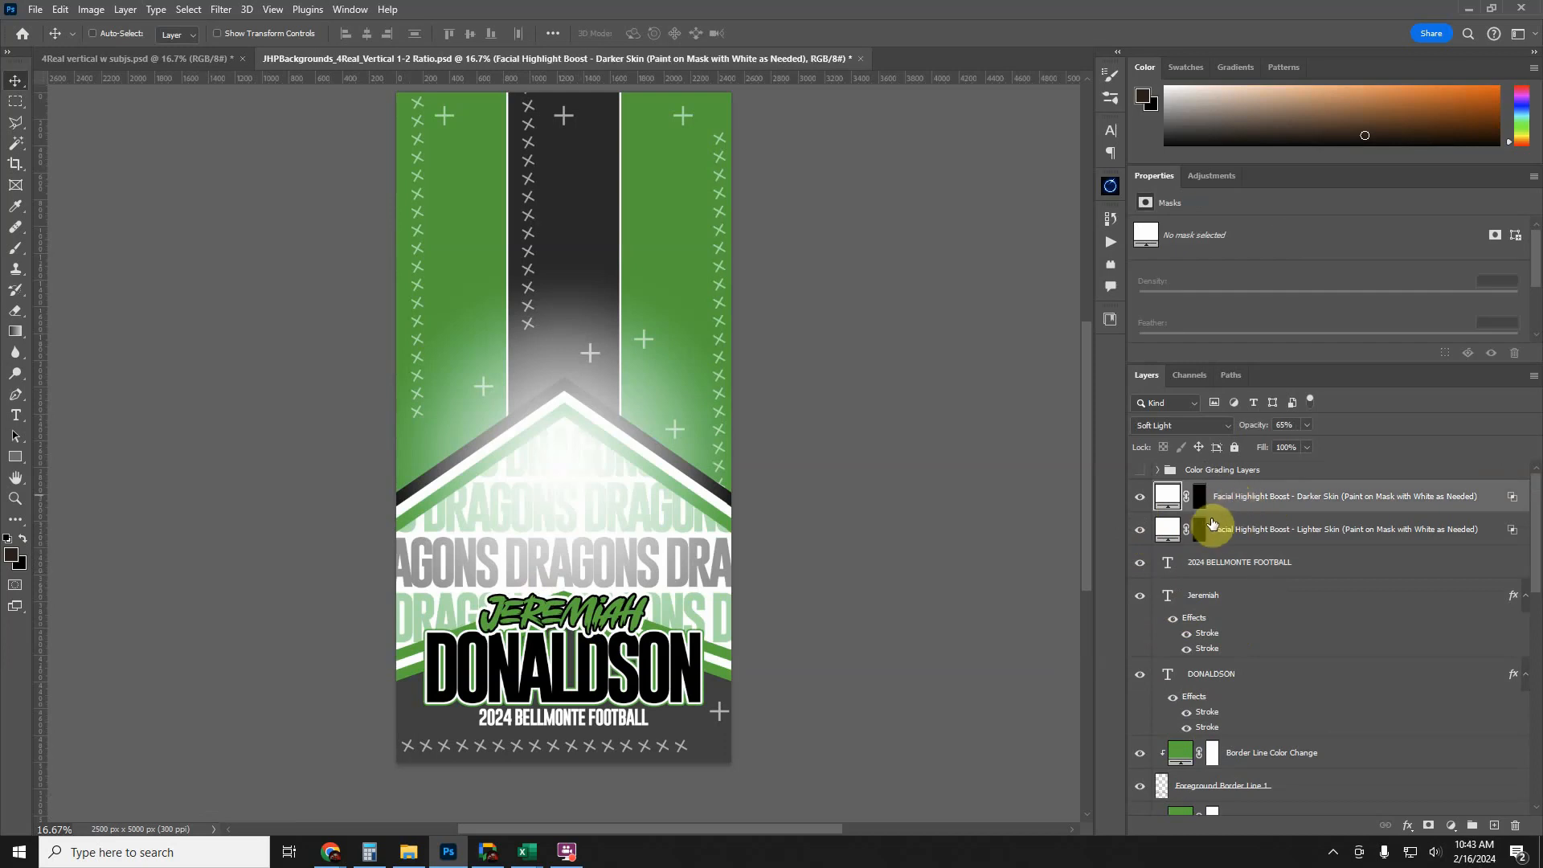
pyautogui.click(1178, 471)
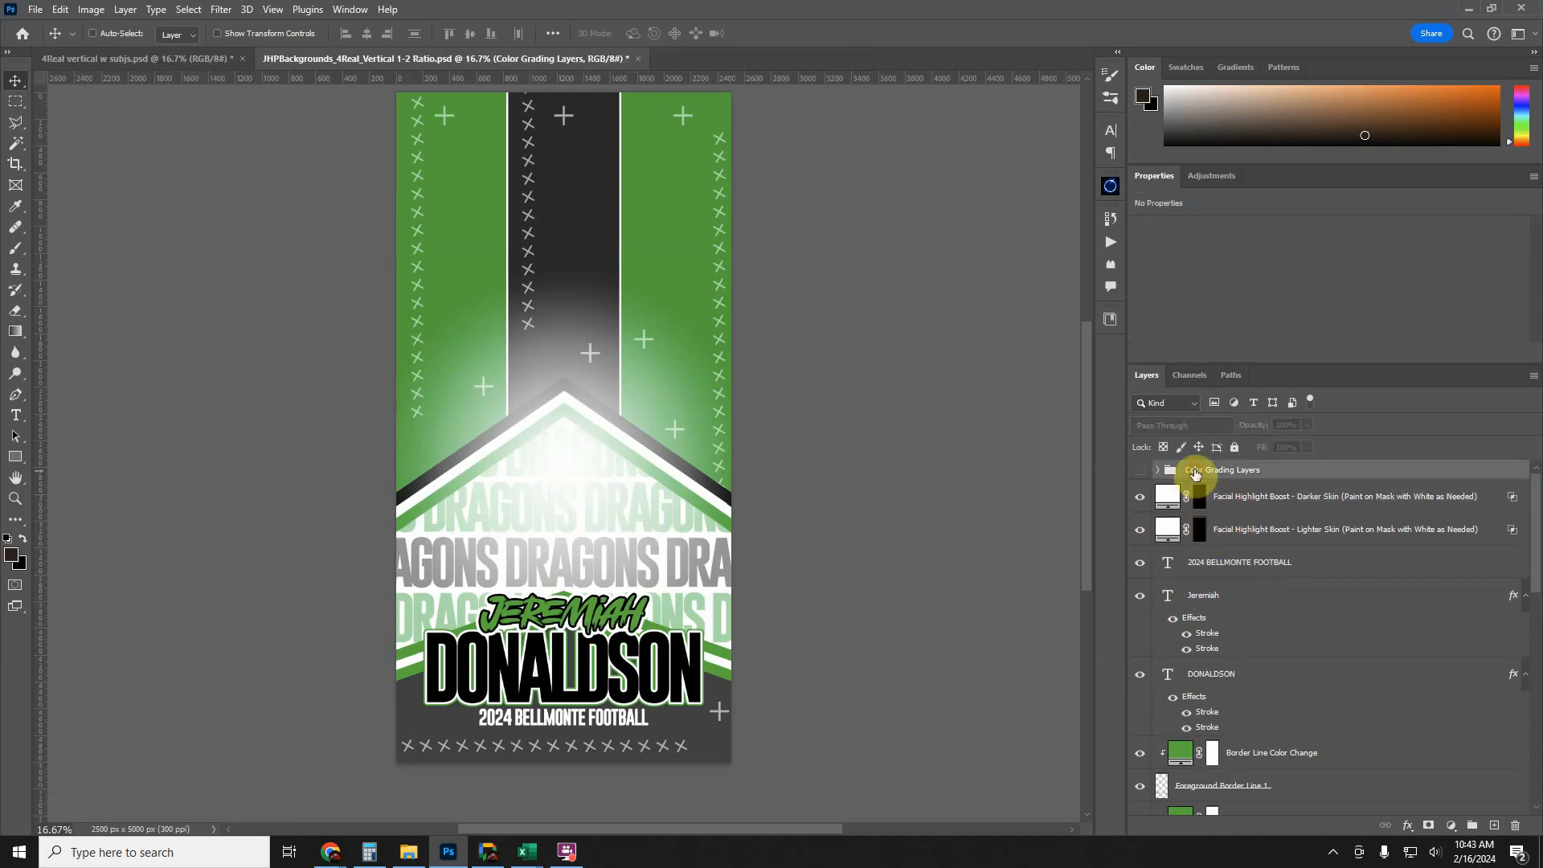
pyautogui.click(1141, 474)
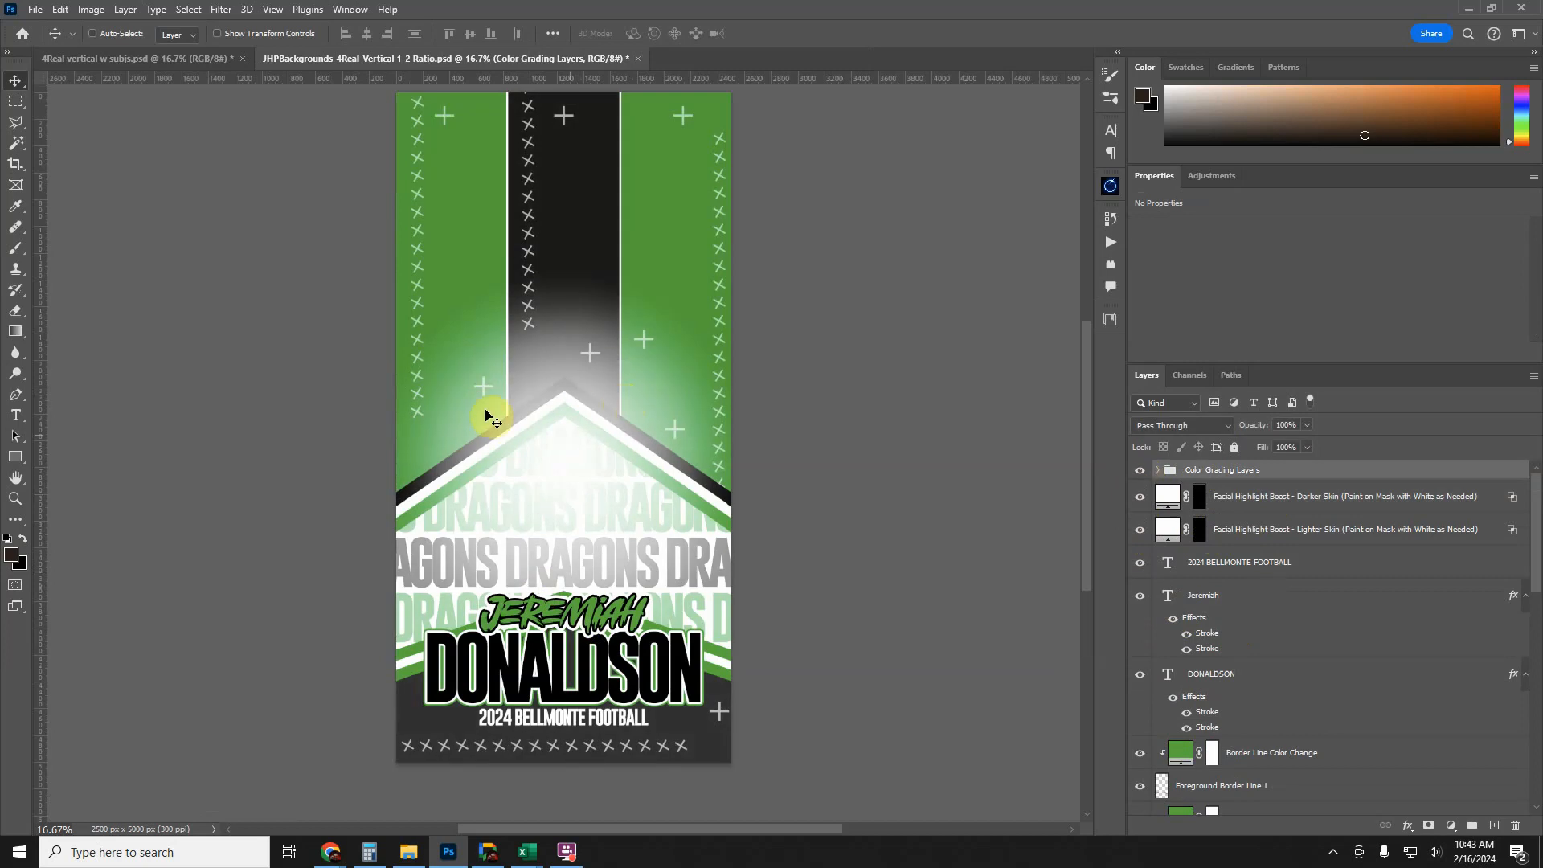
pyautogui.click(1144, 478)
pyautogui.click(1145, 478)
pyautogui.click(1142, 475)
# - Examine the Color Grade 1, Color Grade 2 and Color Check adjustments inside the Color Grading Layers group, then collapse it
pyautogui.click(1160, 476)
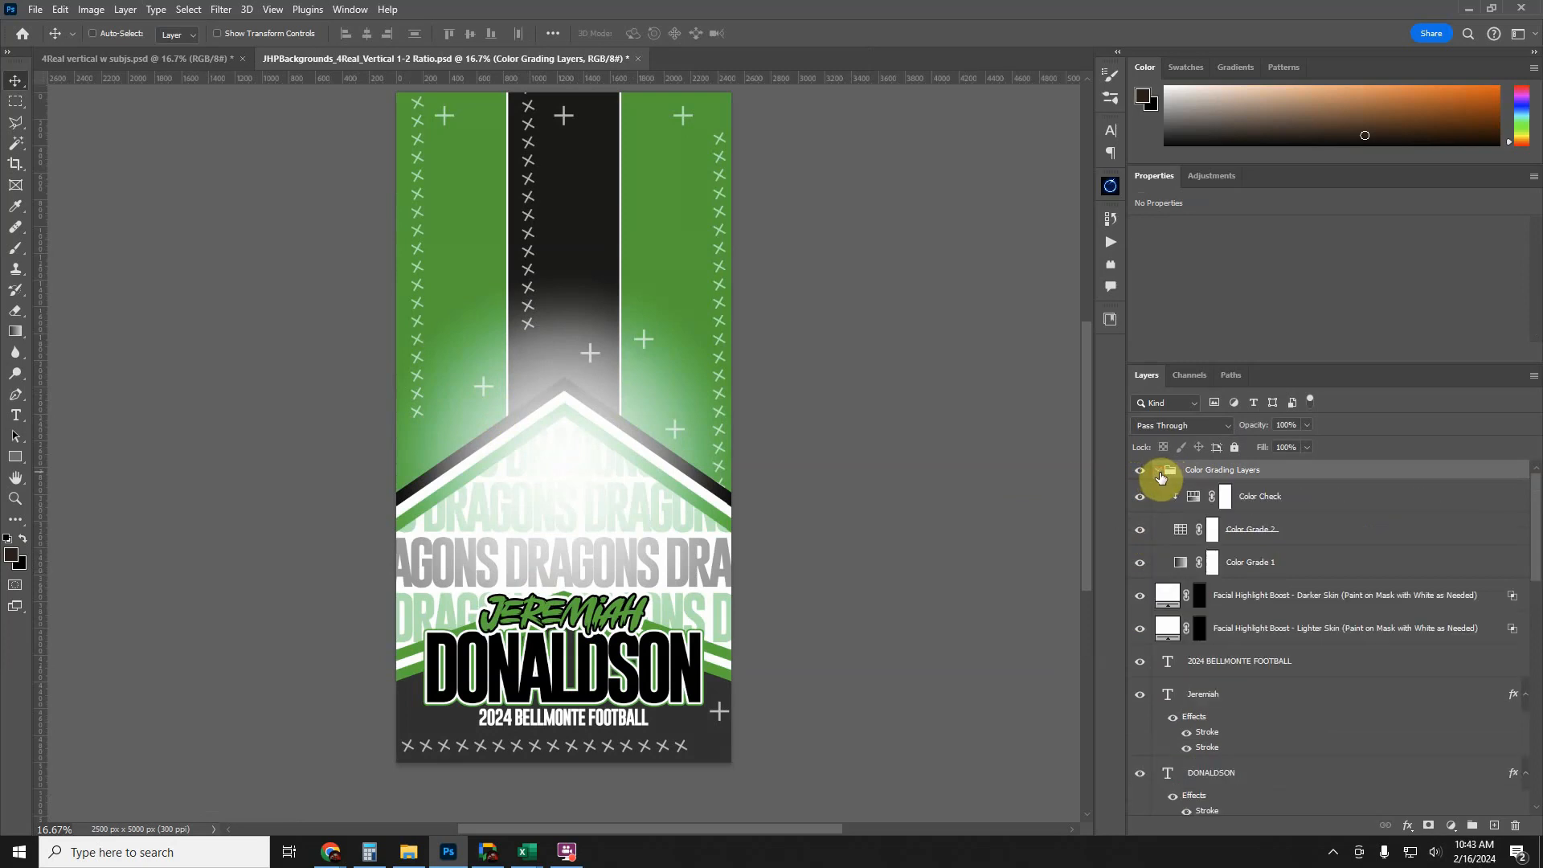
pyautogui.click(1254, 556)
pyautogui.click(1255, 531)
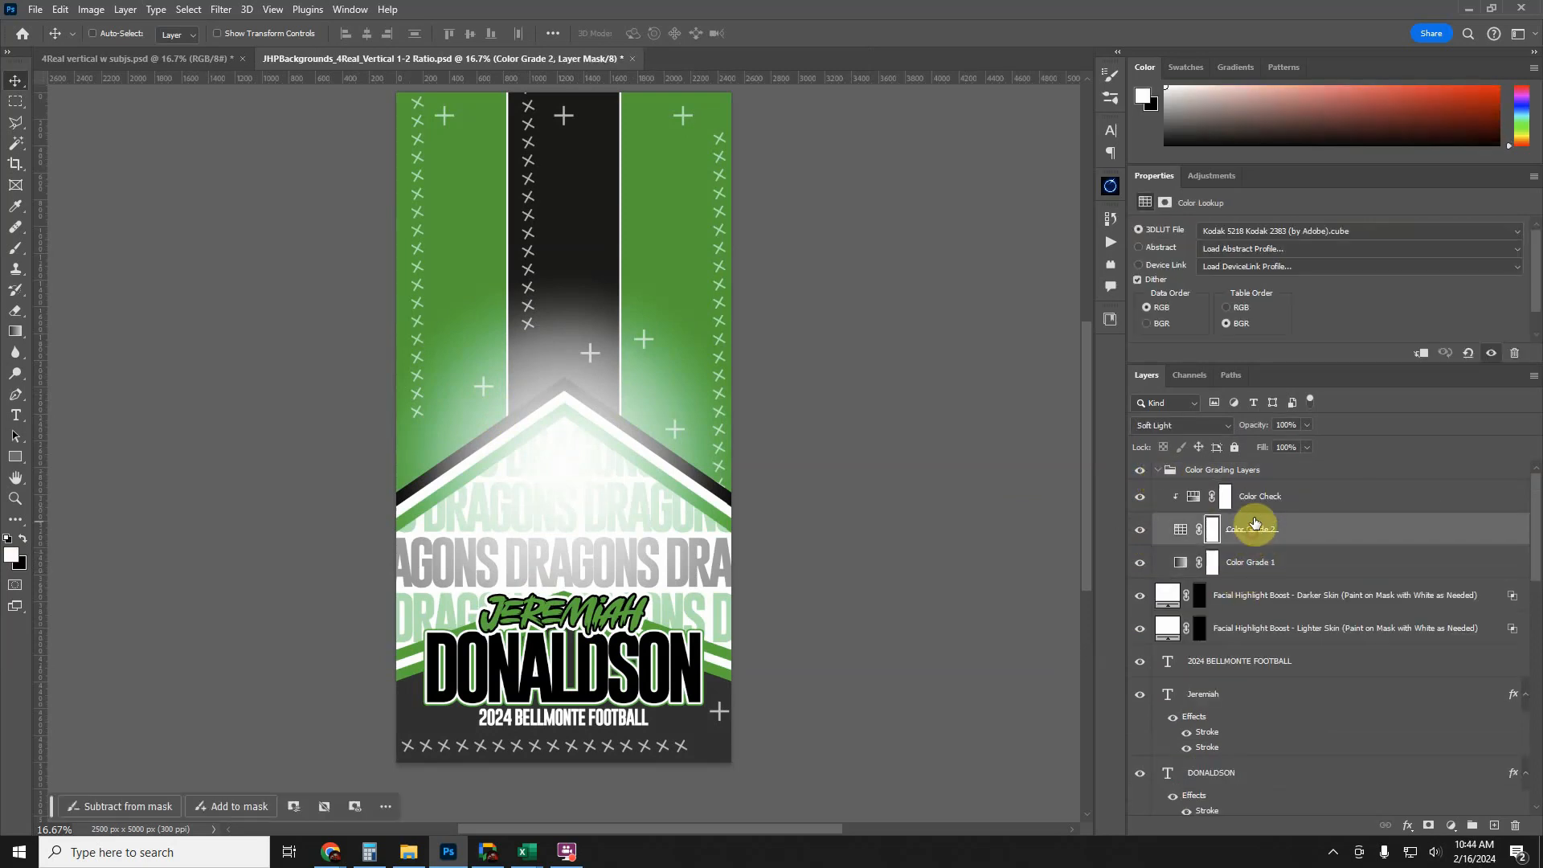
pyautogui.click(1258, 505)
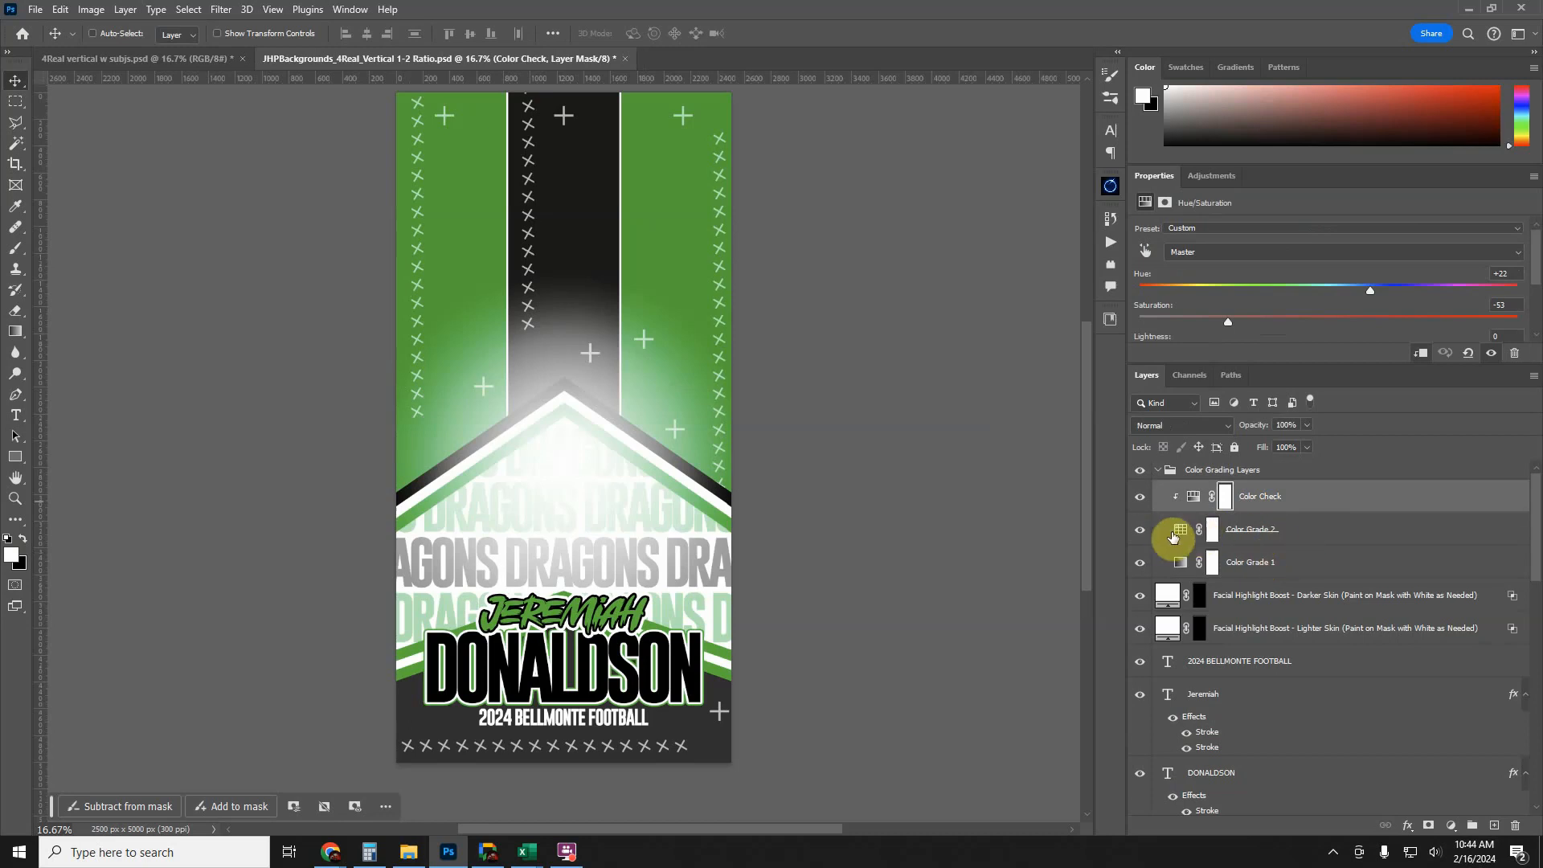
pyautogui.click(1158, 470)
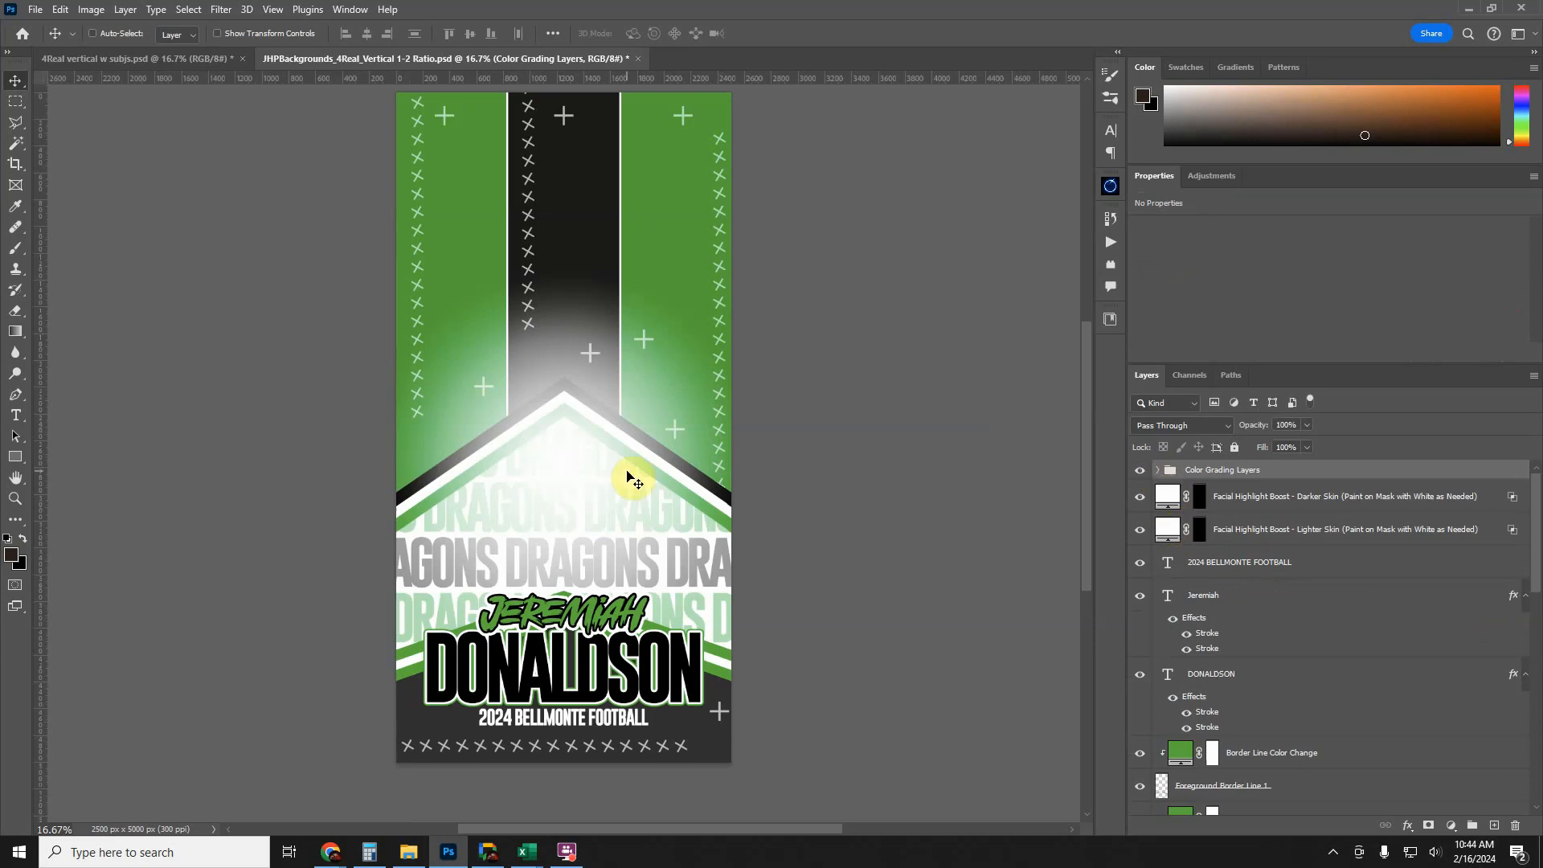
# - Show the sample player layer, Hue/Saturation 2 copy, in the Subject Group and collapse the group
pyautogui.scroll(-1, 1231, 568)
pyautogui.scroll(-8, 1231, 568)
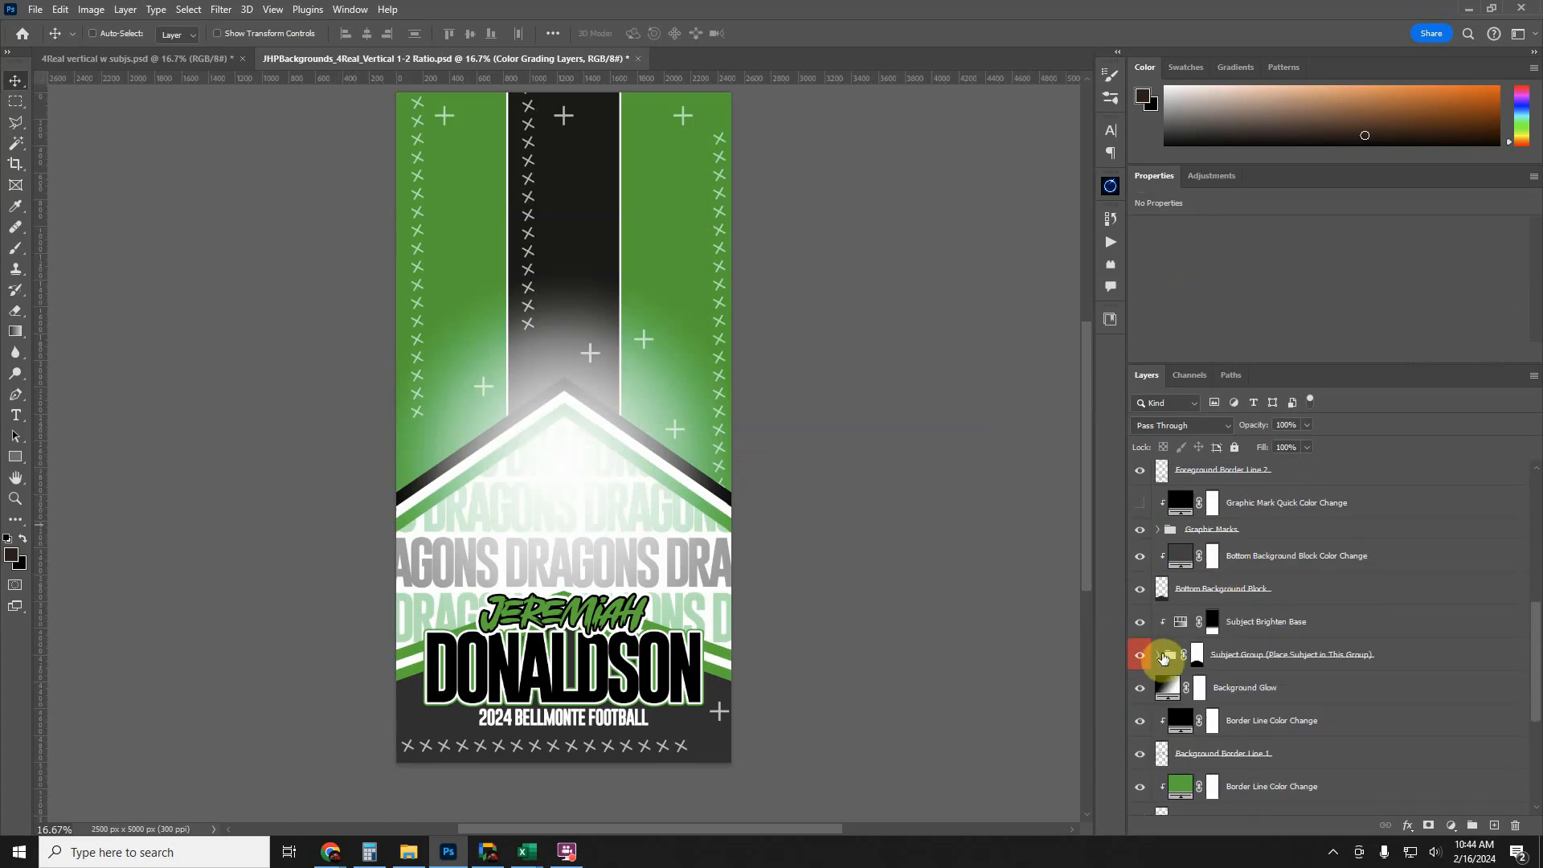
pyautogui.click(1157, 654)
pyautogui.scroll(-1, 1171, 647)
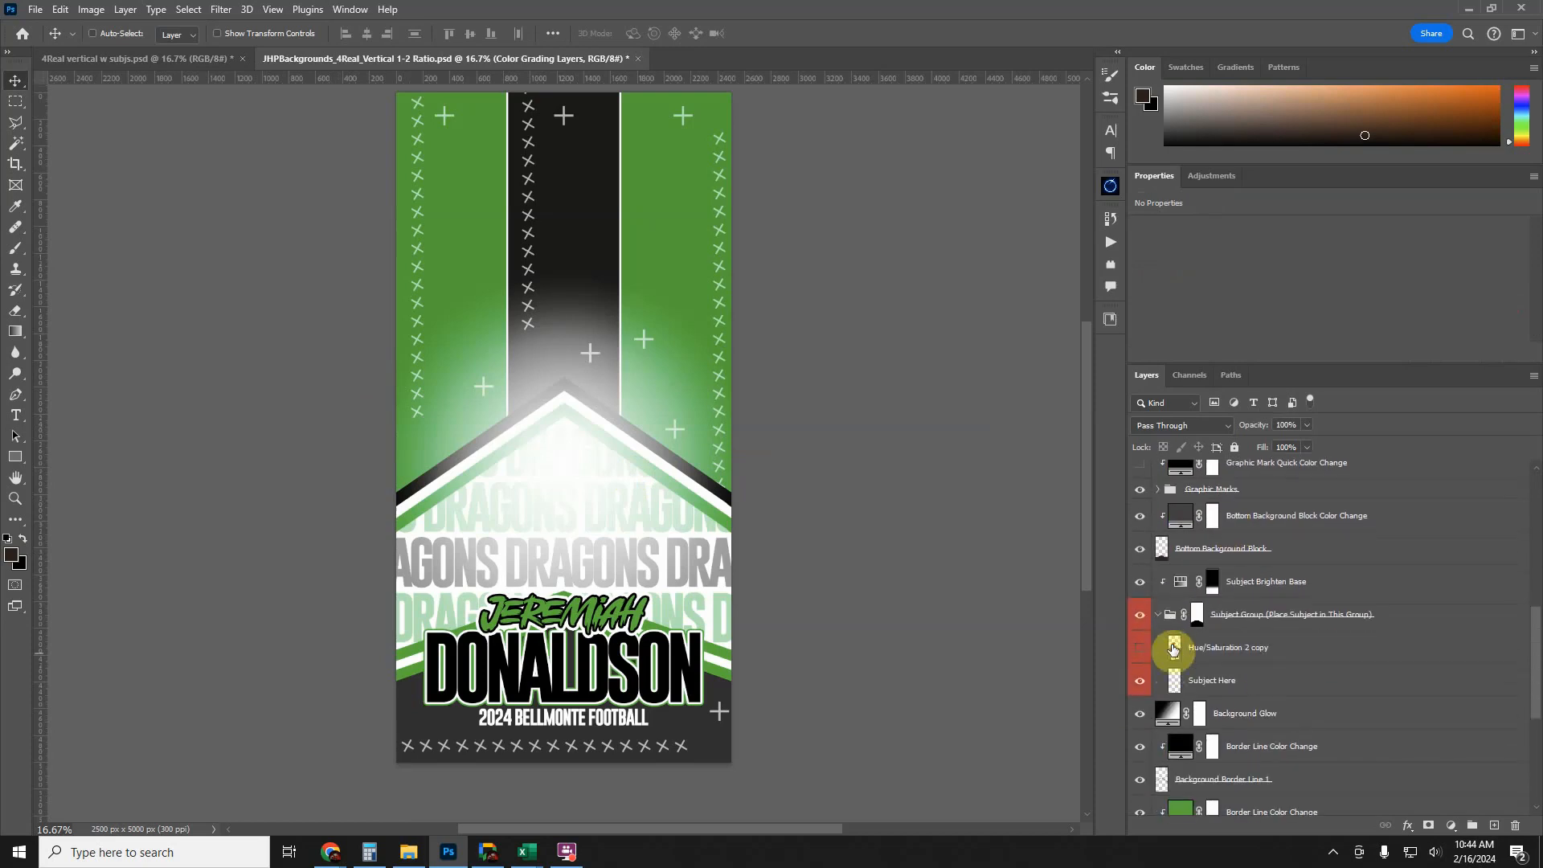
pyautogui.click(1140, 647)
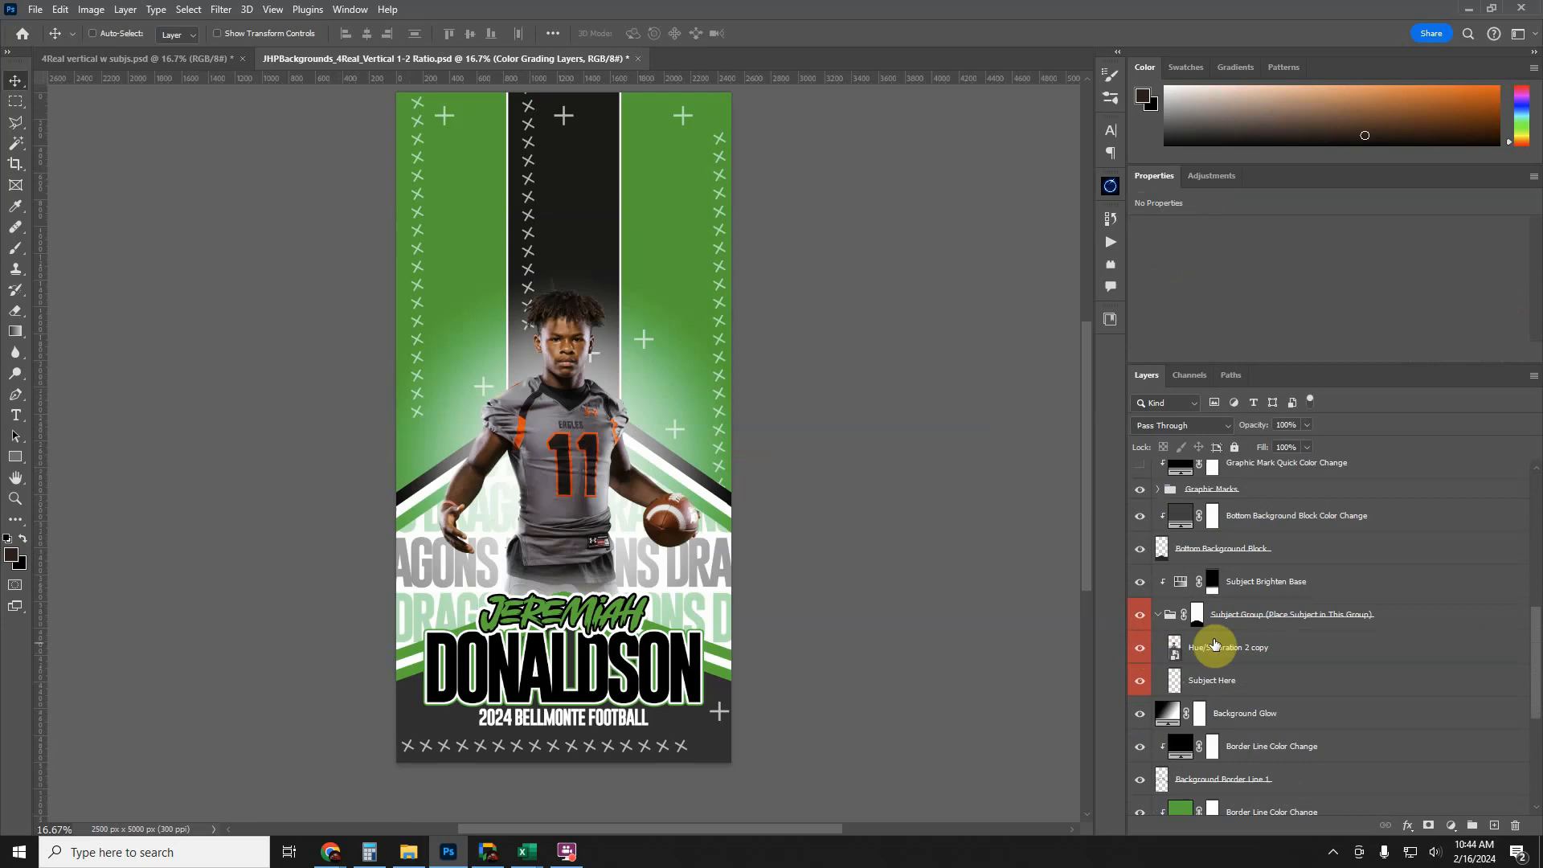
pyautogui.click(1225, 647)
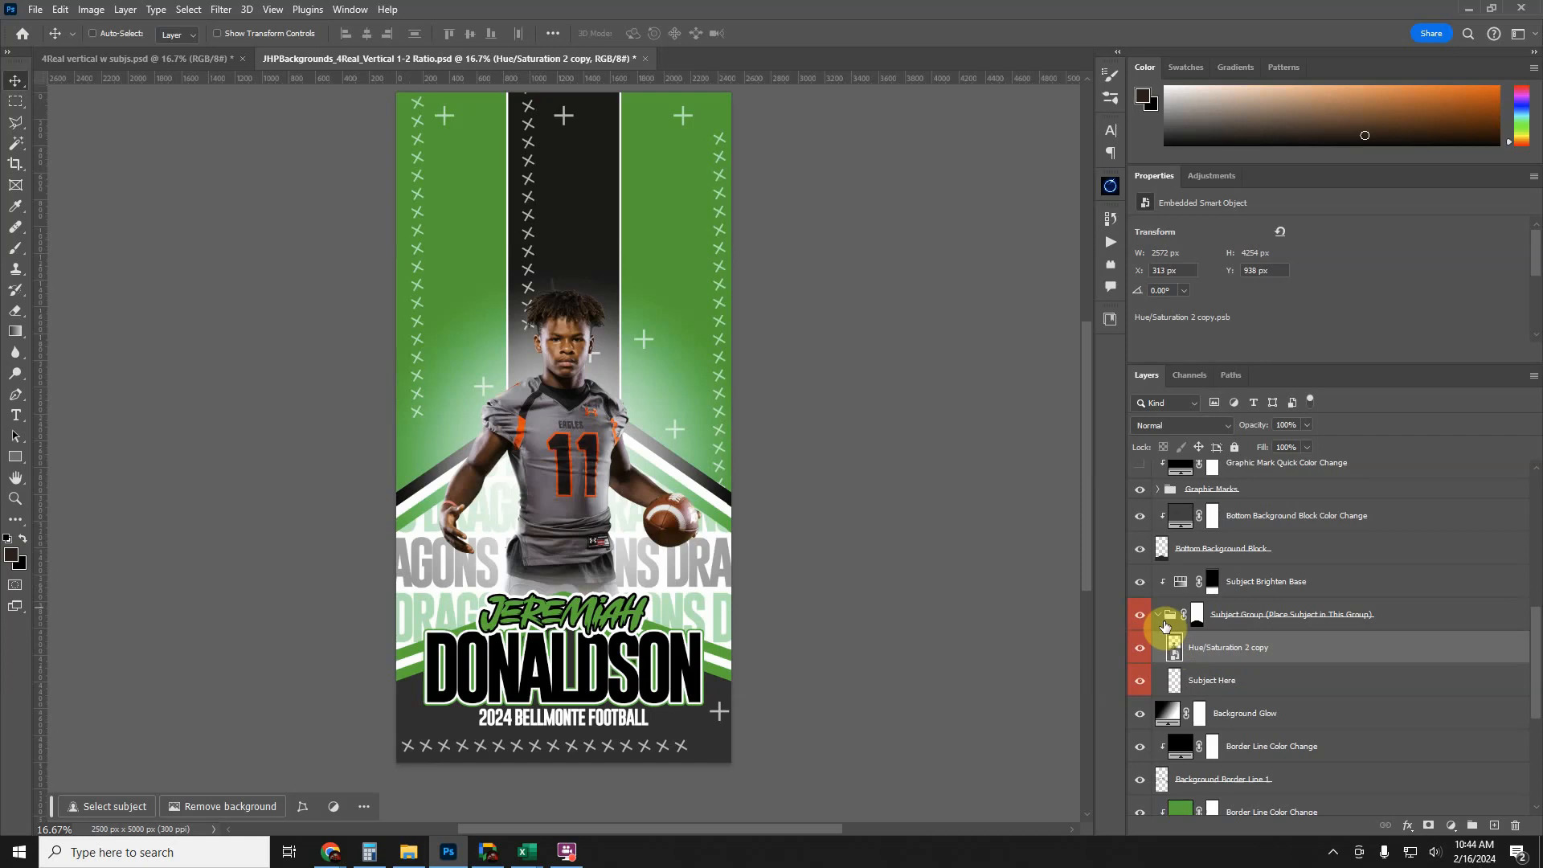
pyautogui.click(1158, 615)
# - Expand Background Subjects and its Center Subject Here group, and show the center sample photo, Layer 0 copy 3
pyautogui.scroll(-5, 1163, 620)
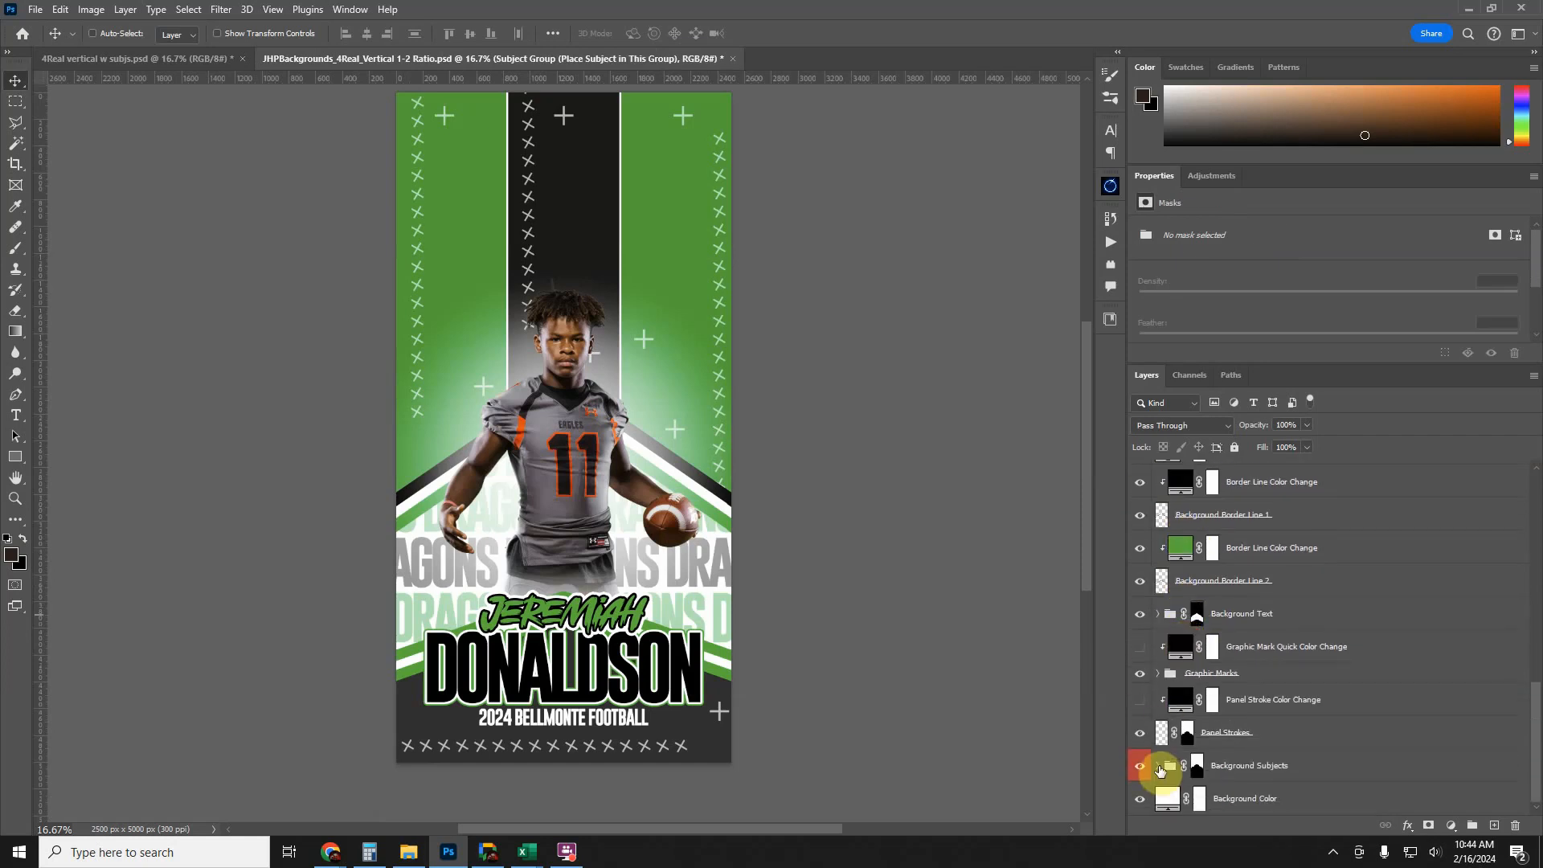
pyautogui.click(1158, 768)
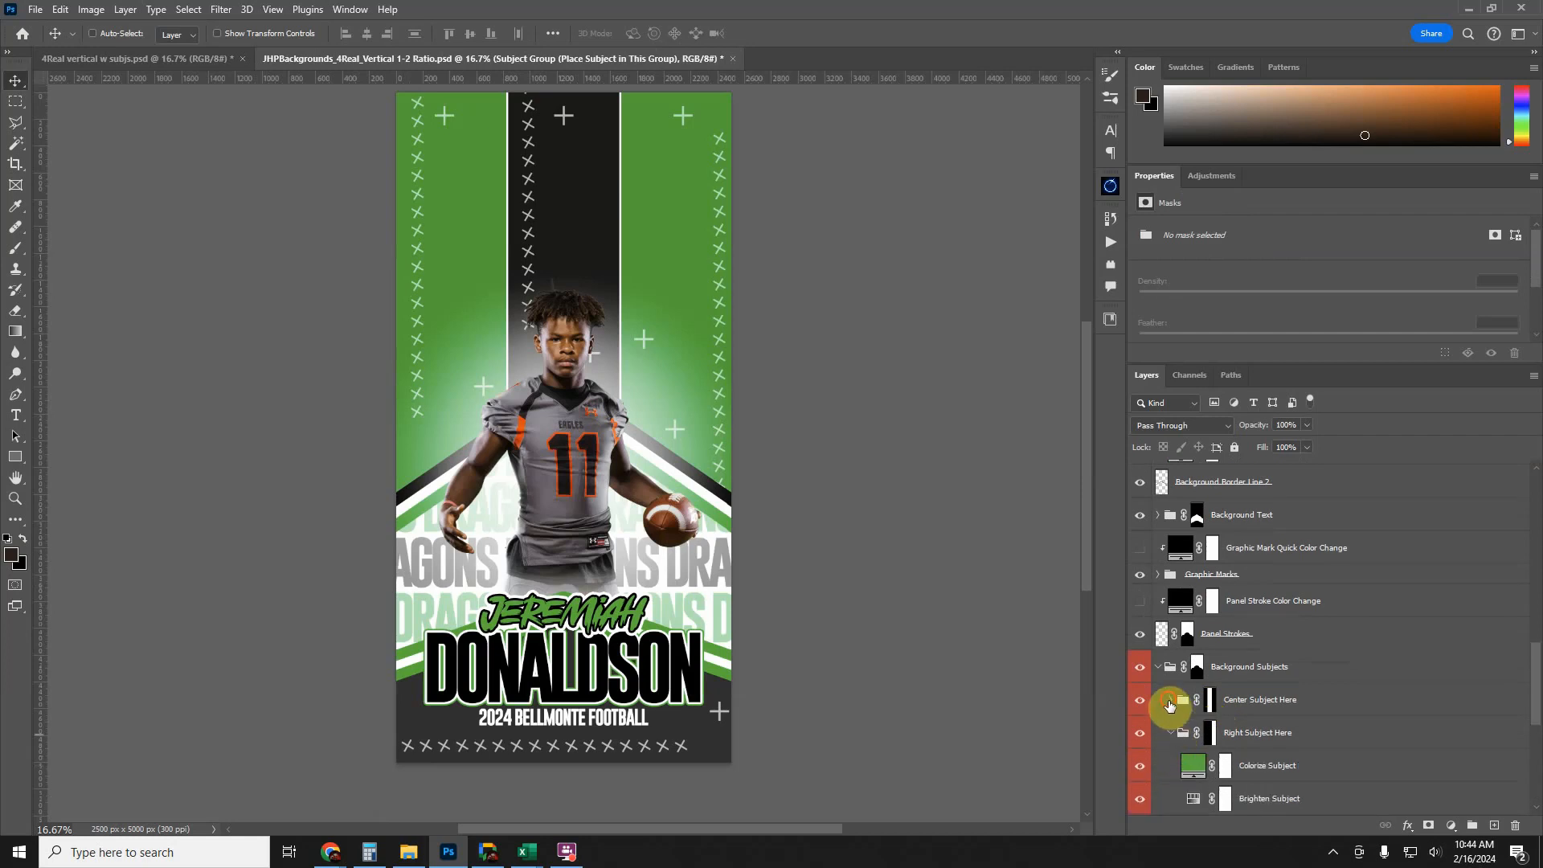
pyautogui.click(1170, 700)
pyautogui.scroll(-2, 1170, 704)
pyautogui.click(1140, 698)
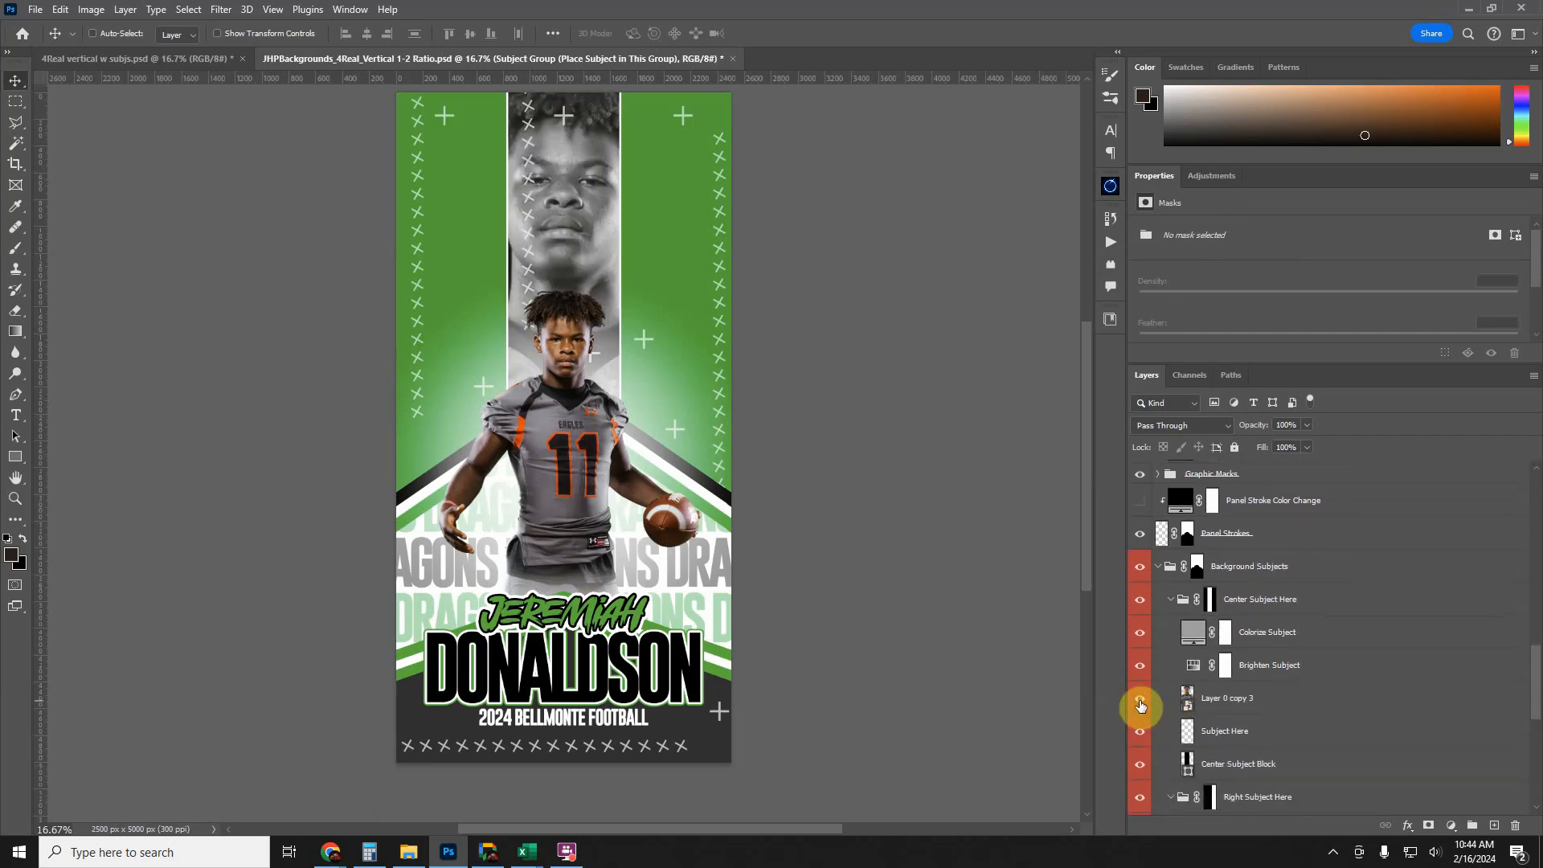
# - Show the sample photos Layer 1 copy in Right Subject Here and Layer 0 copy 3 in Left Subject Here
pyautogui.scroll(-3, 1227, 704)
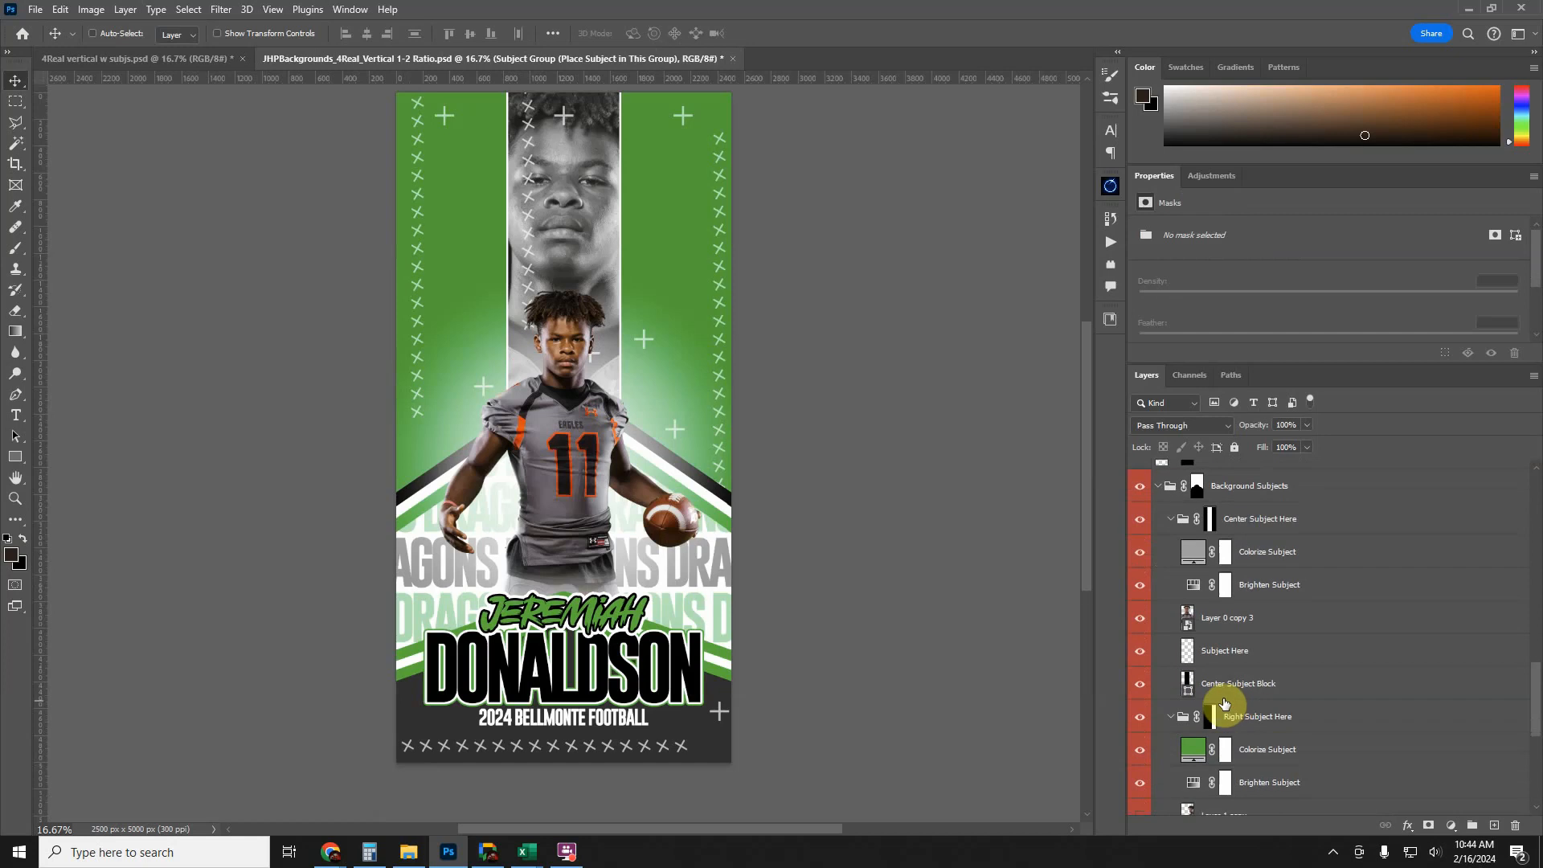
pyautogui.scroll(-2, 1135, 750)
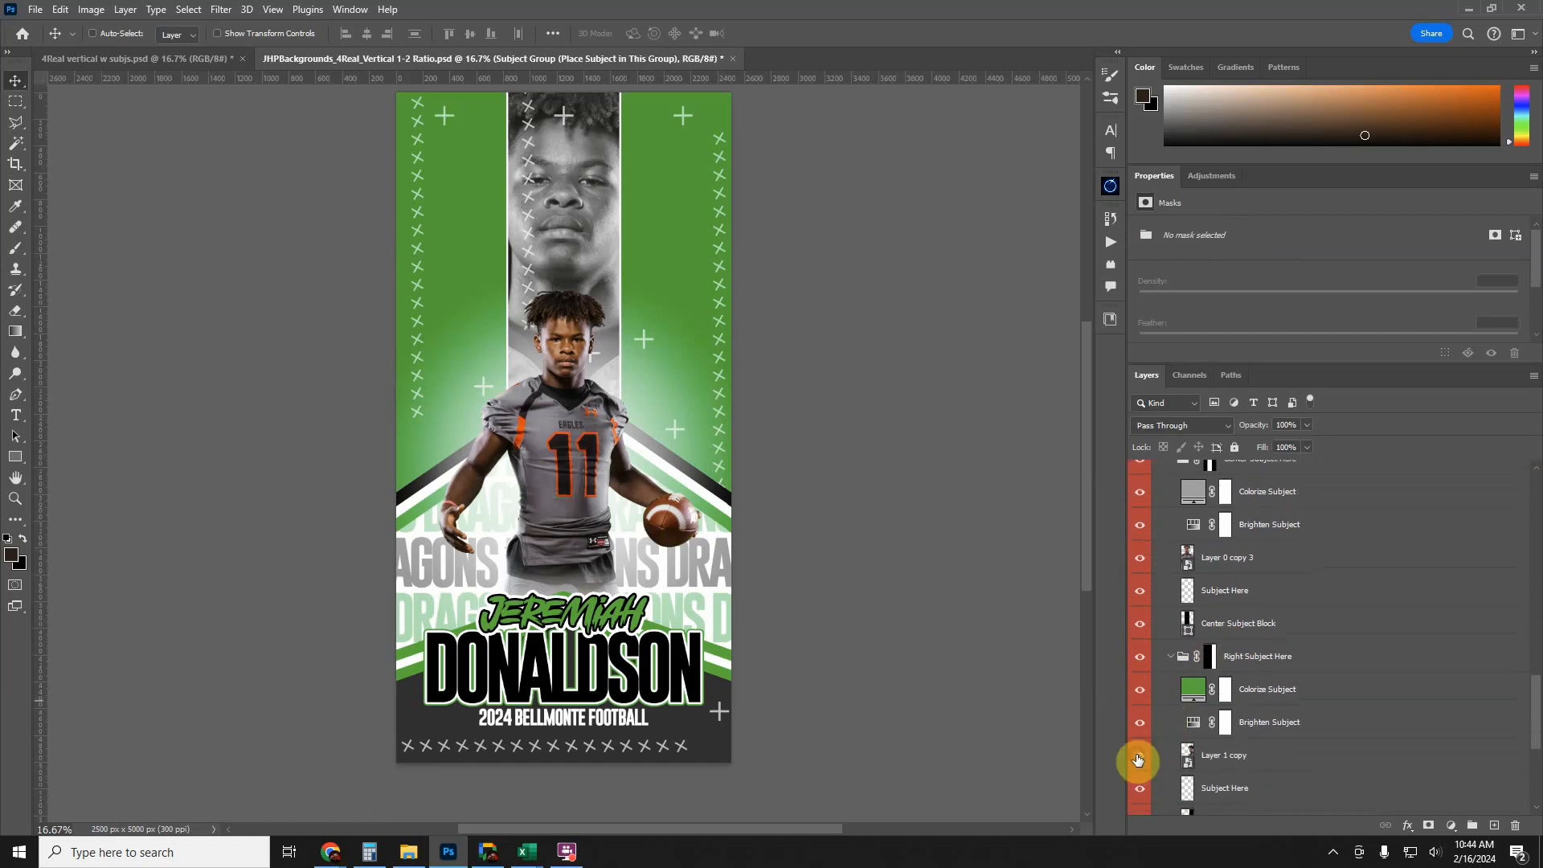
pyautogui.click(1141, 755)
pyautogui.scroll(-6, 1142, 759)
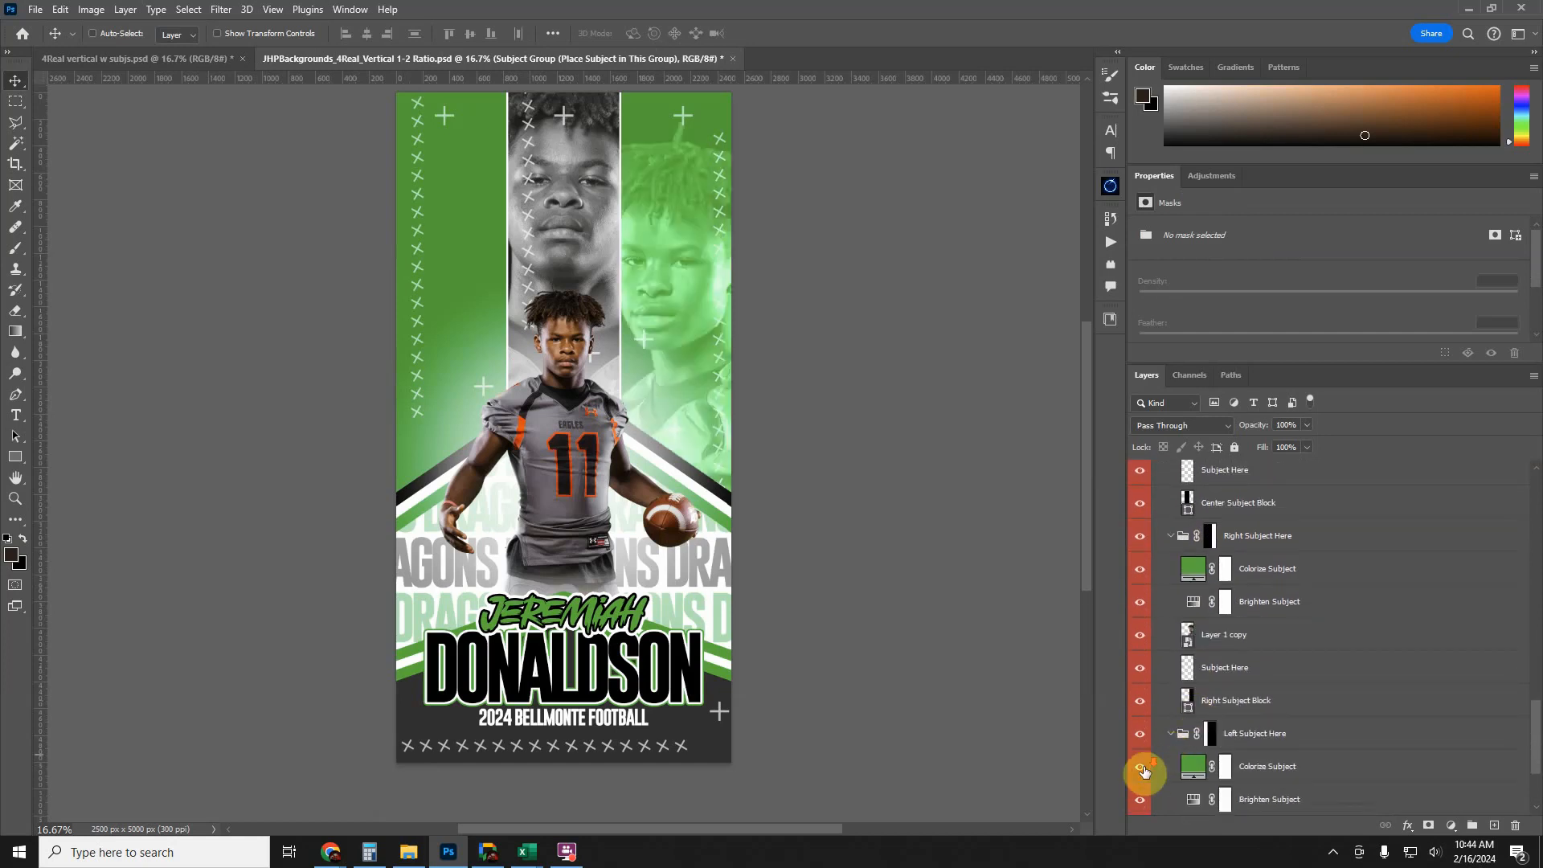
pyautogui.click(1140, 753)
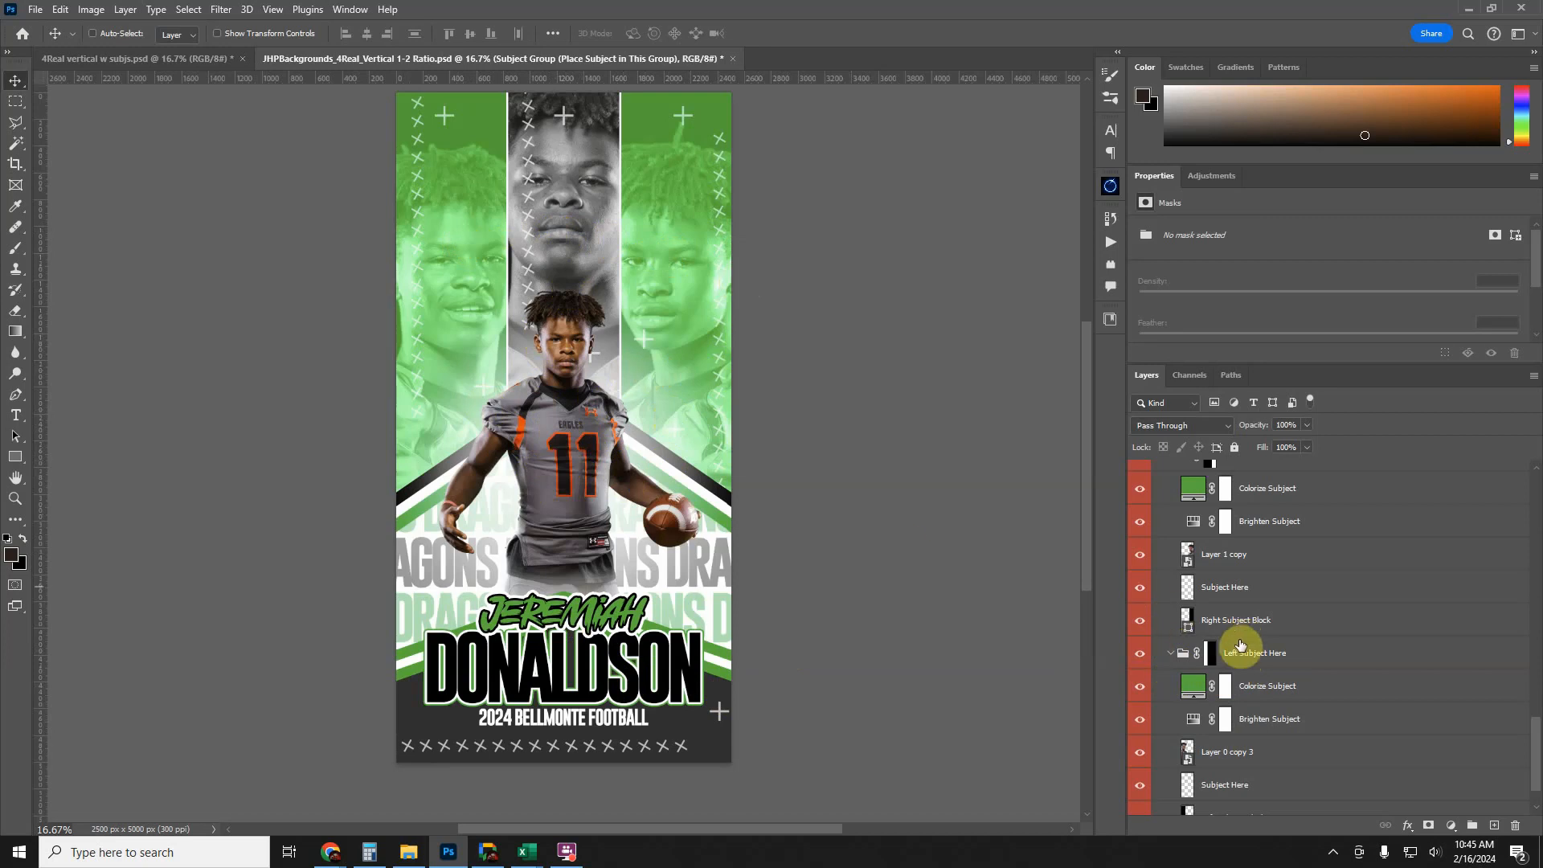
# - Check the Color Grading Layers group's visibility, expand the group, and select its Color Check adjustment
pyautogui.scroll(3, 1277, 655)
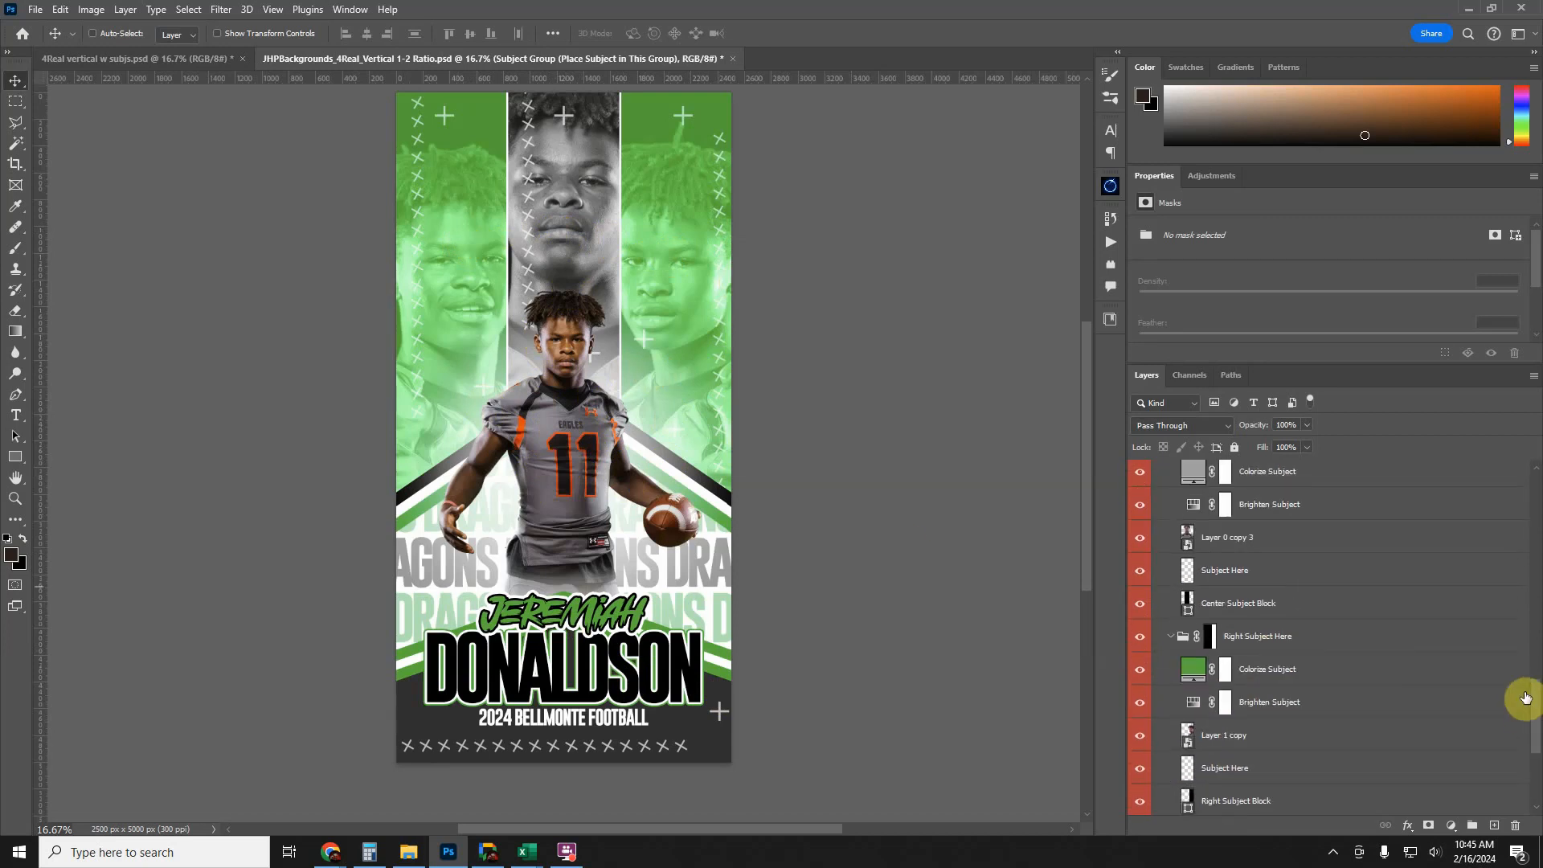
pyautogui.scroll(10, 1530, 643)
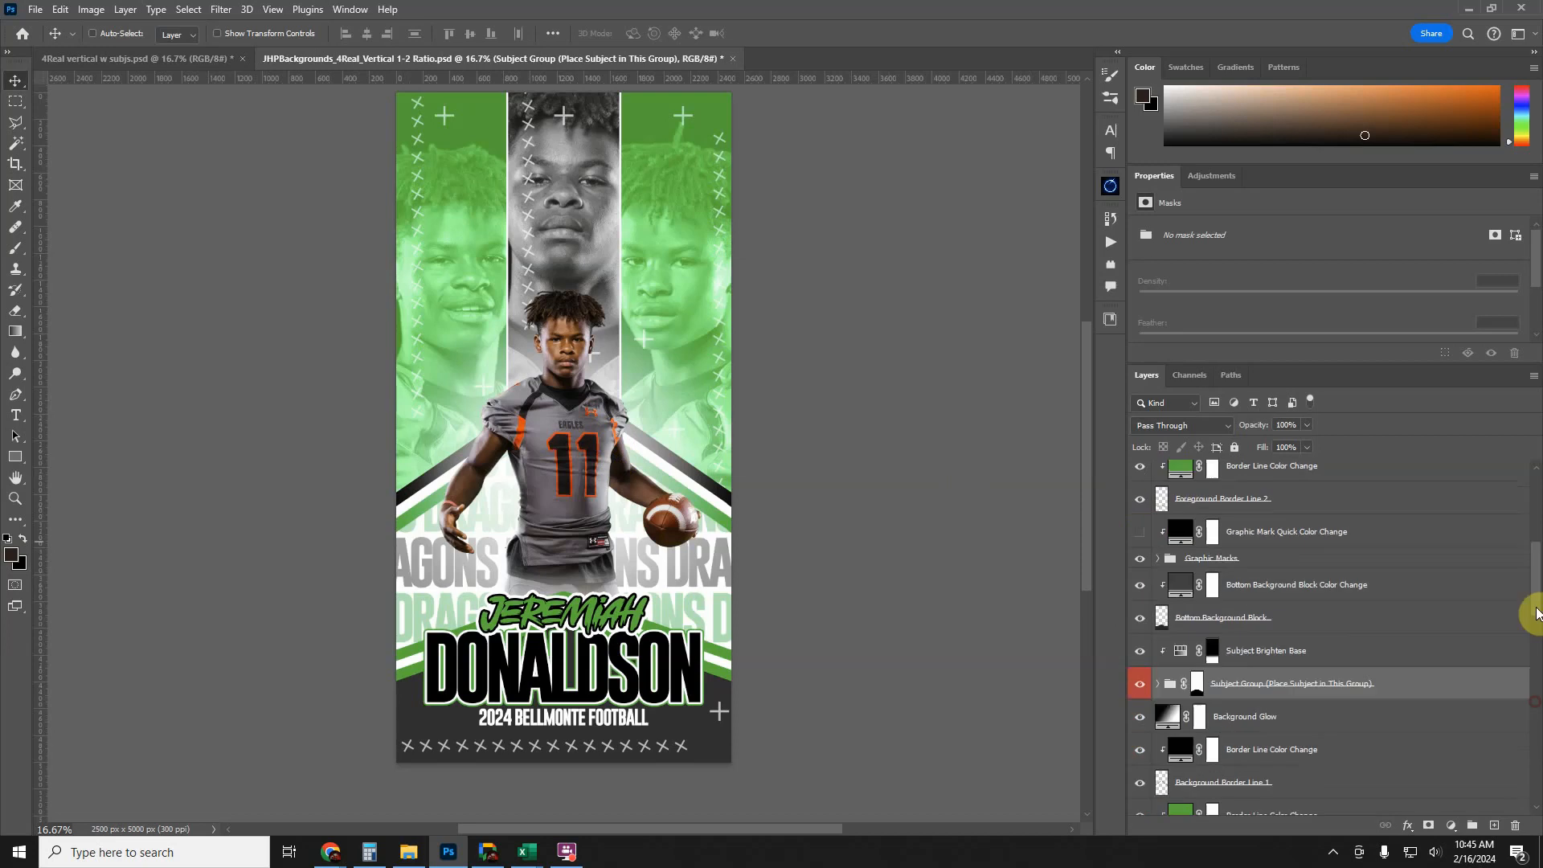
pyautogui.moveTo(1535, 612); pyautogui.dragTo(1529, 496)
pyautogui.click(1140, 469)
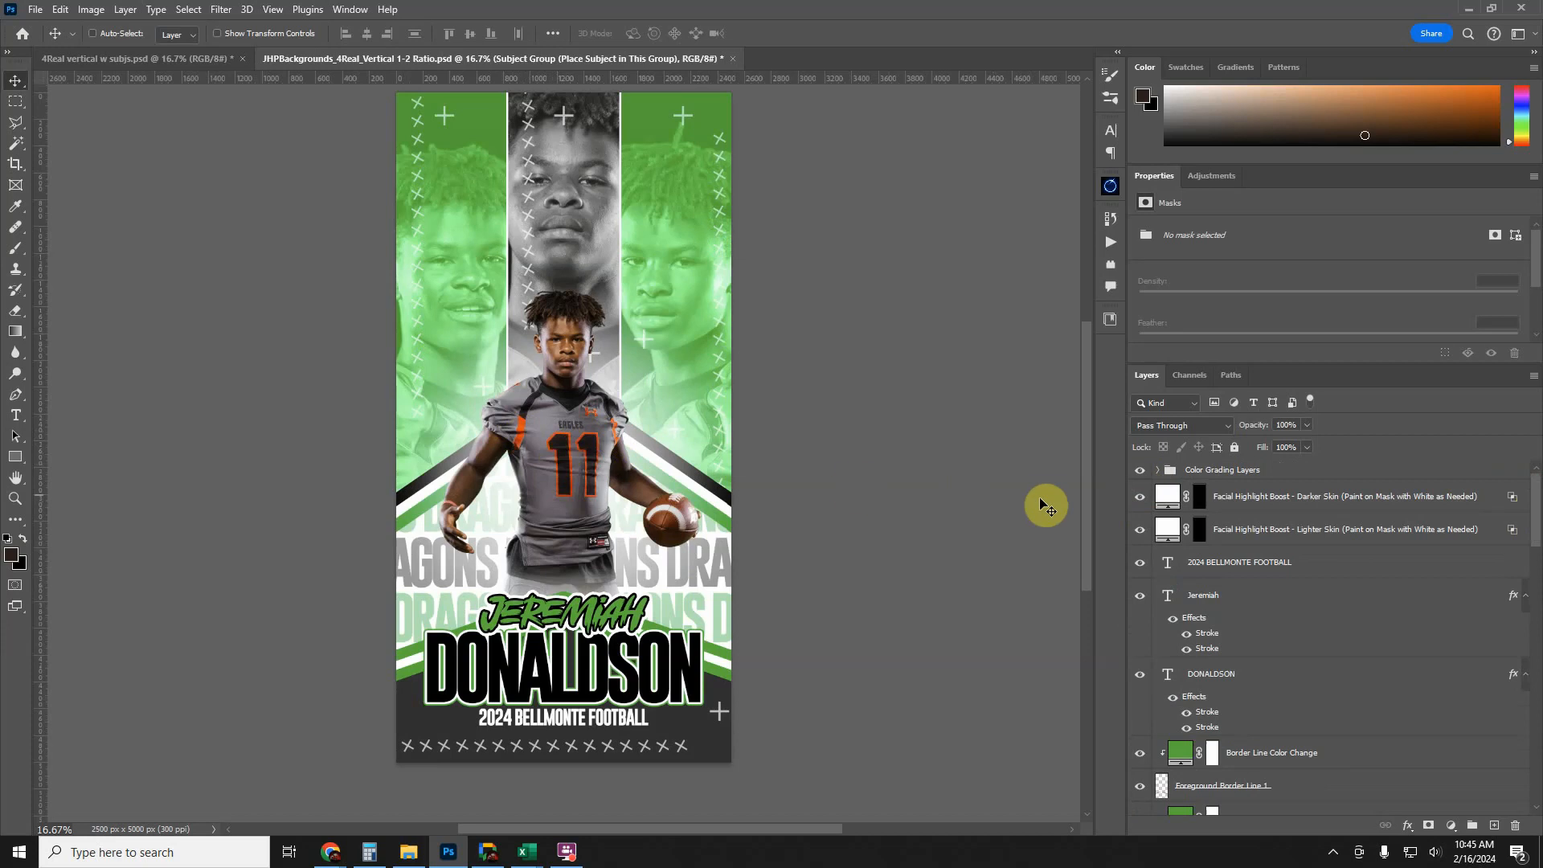
pyautogui.click(1158, 470)
pyautogui.click(1249, 495)
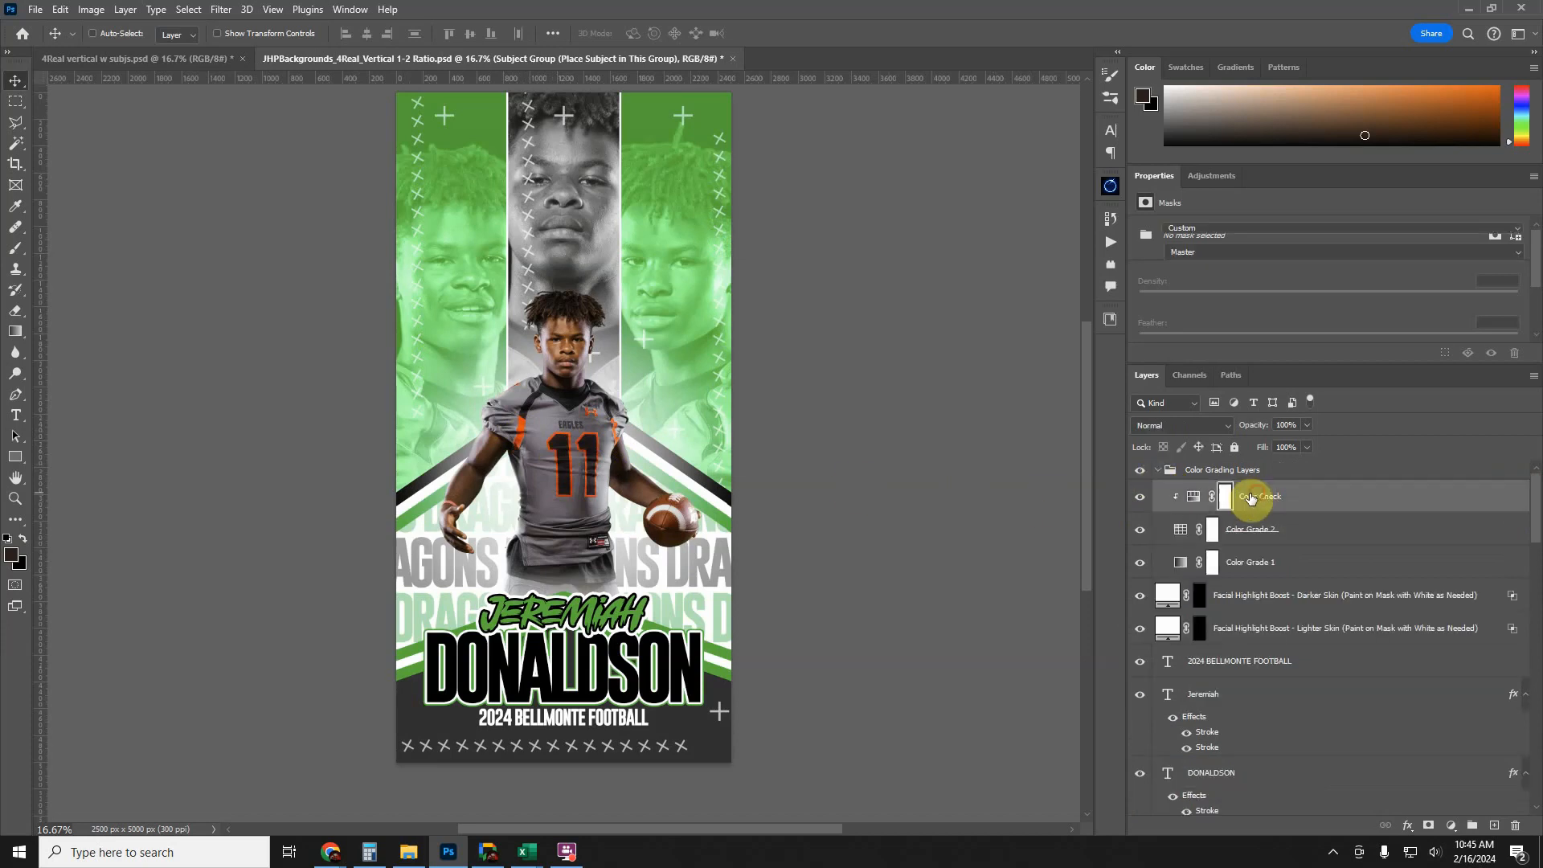
# - Collapse the Color Grading Layers group and hide it
pyautogui.click(1133, 500)
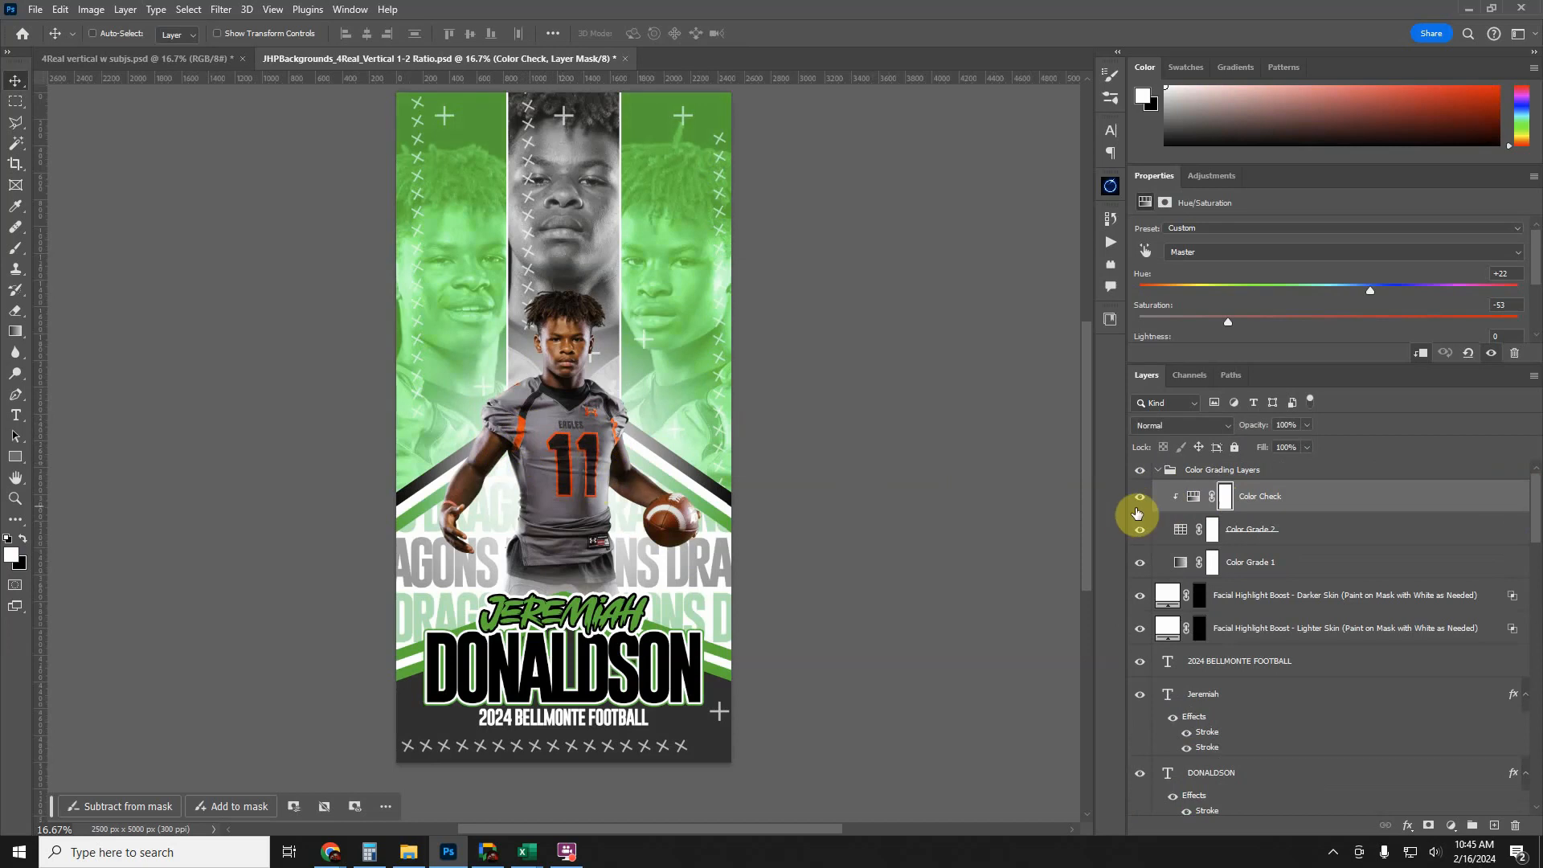
pyautogui.click(1157, 477)
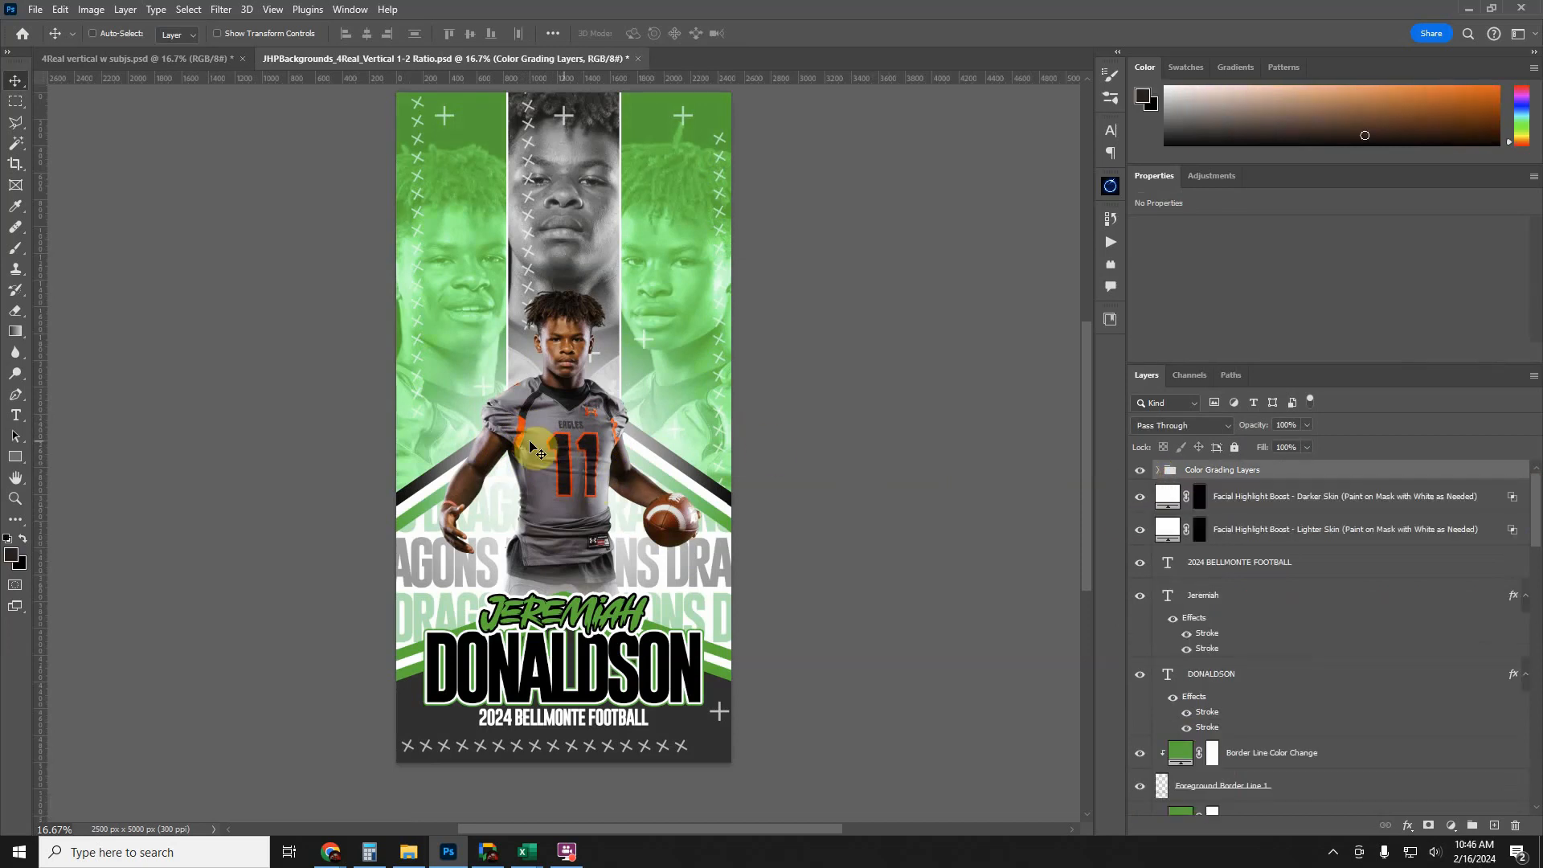
pyautogui.click(1139, 469)
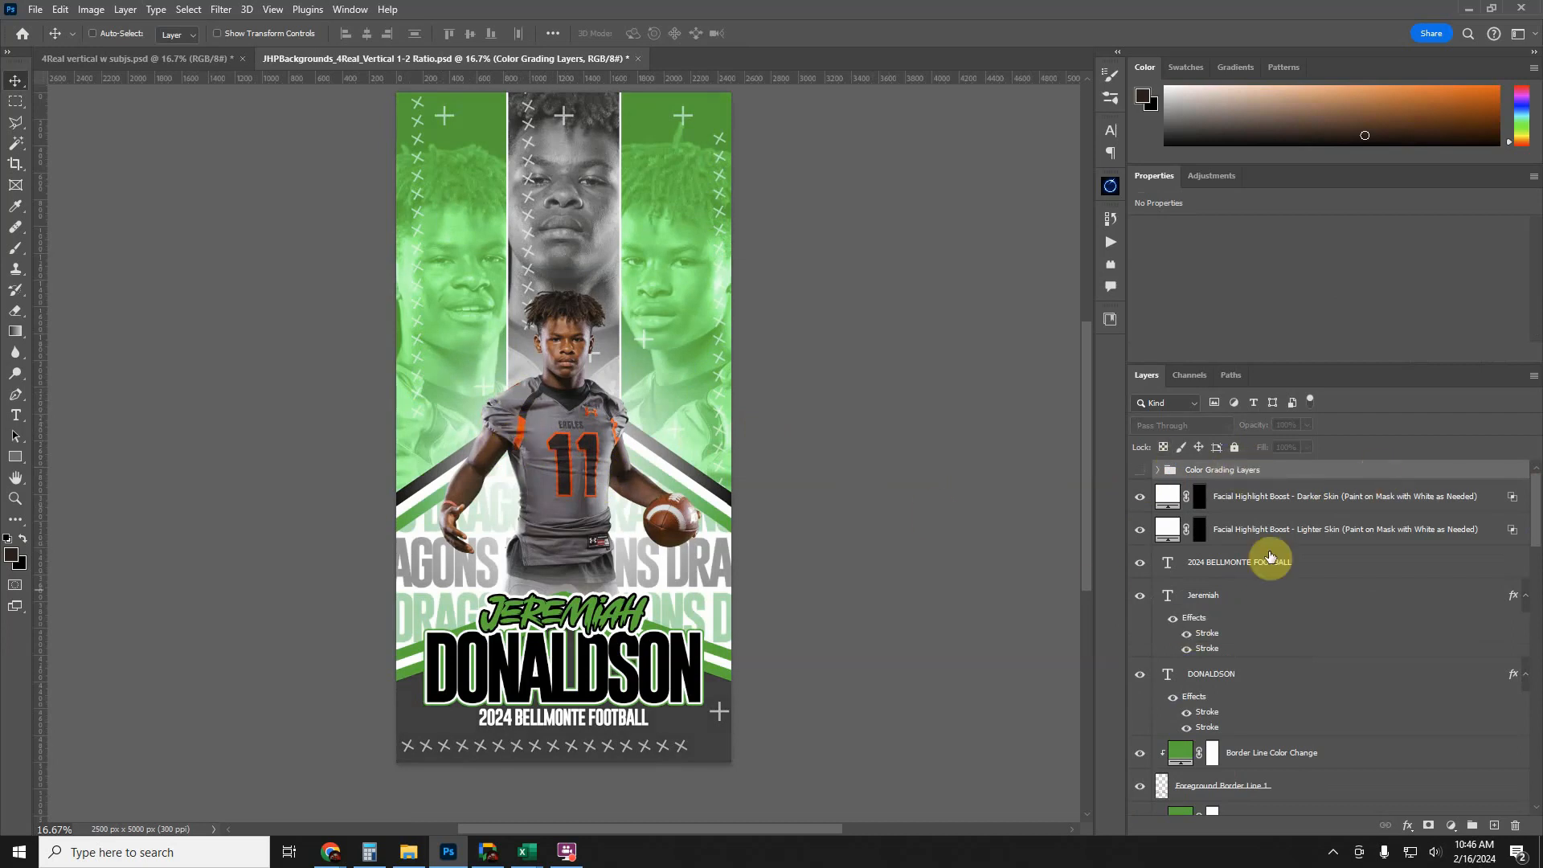
# - Compare the left background photo with and without the Colorize Subject layer in the Left Subject Here group
pyautogui.scroll(-10, 1370, 562)
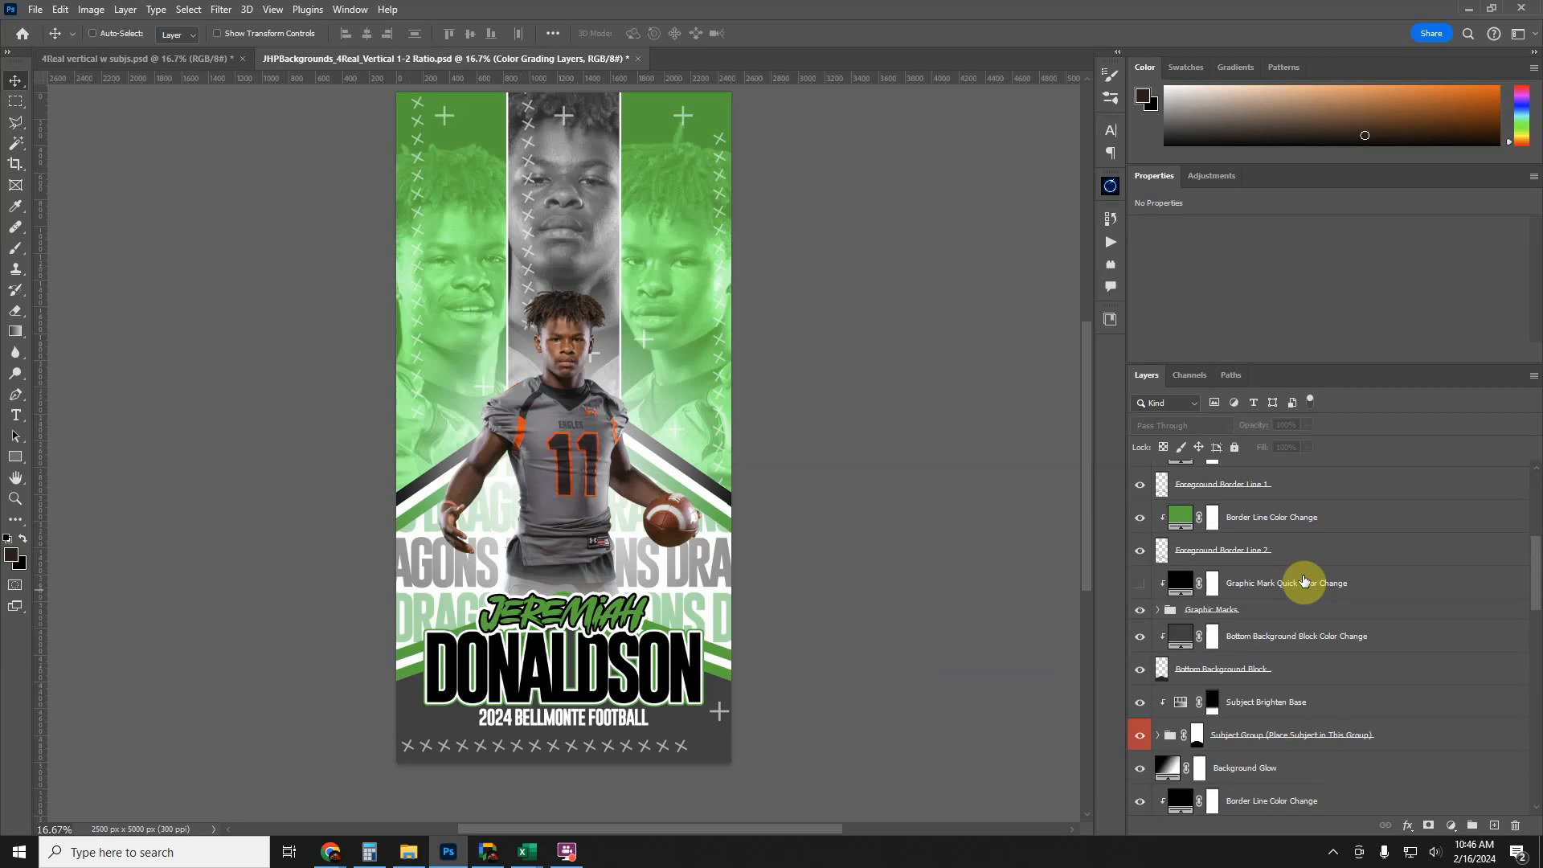
pyautogui.scroll(-10, 1304, 581)
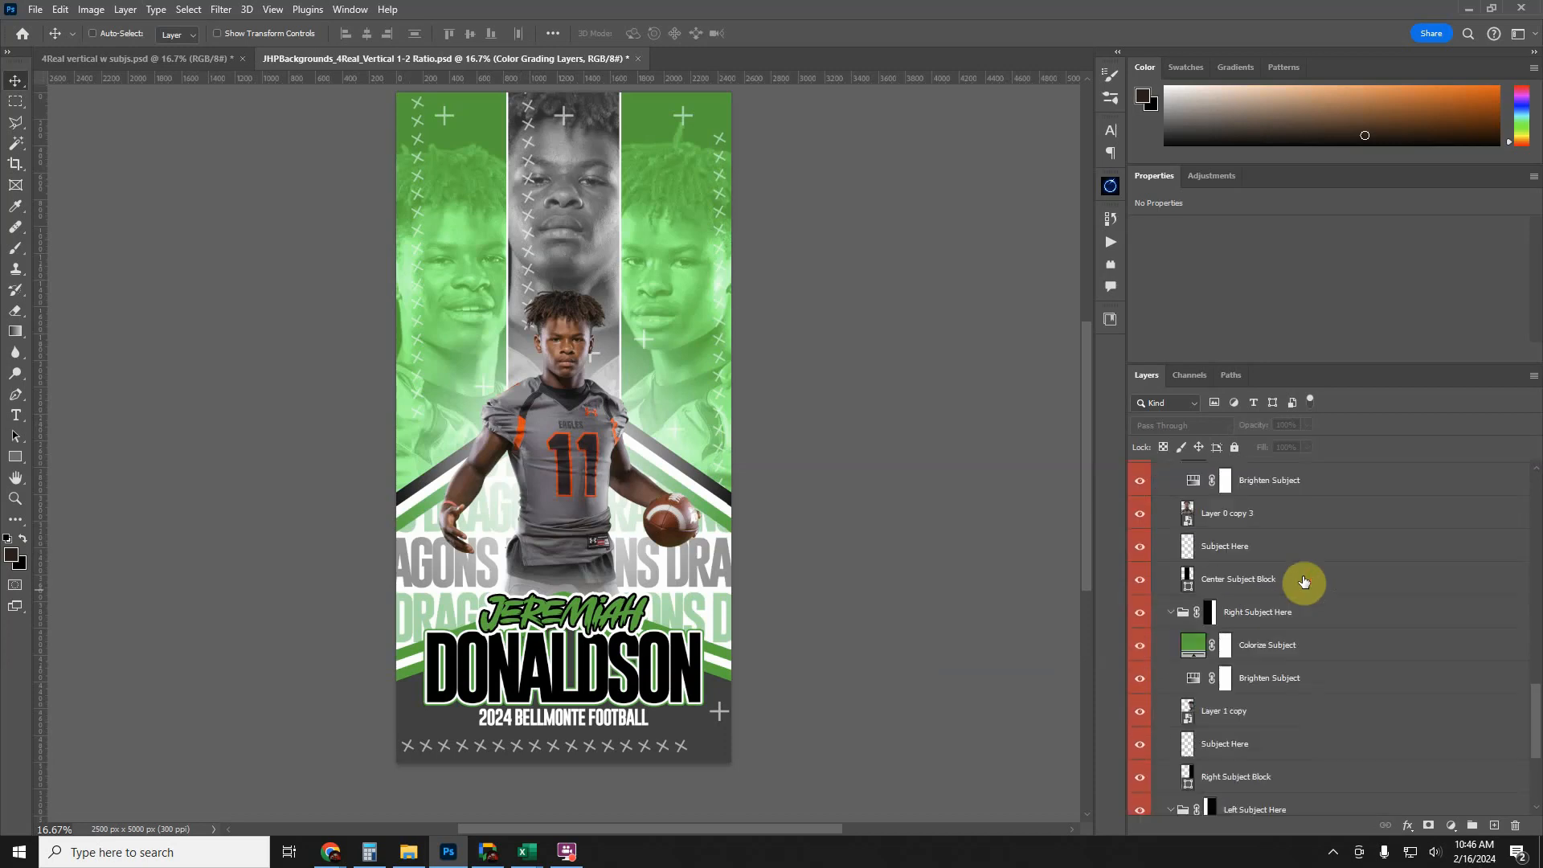
pyautogui.scroll(-3, 1304, 581)
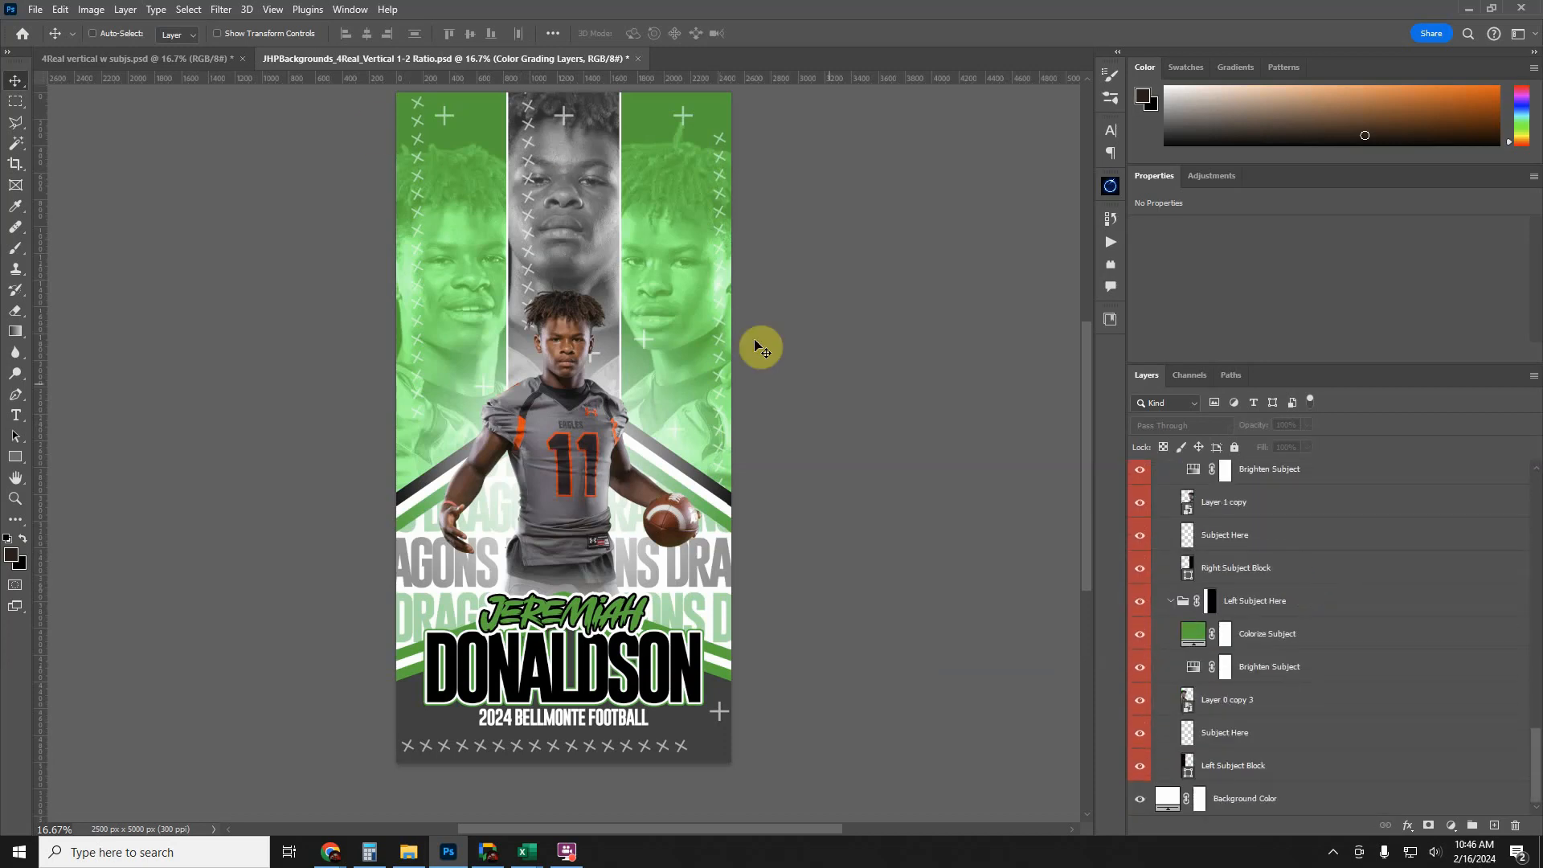
pyautogui.click(1287, 637)
pyautogui.click(1140, 635)
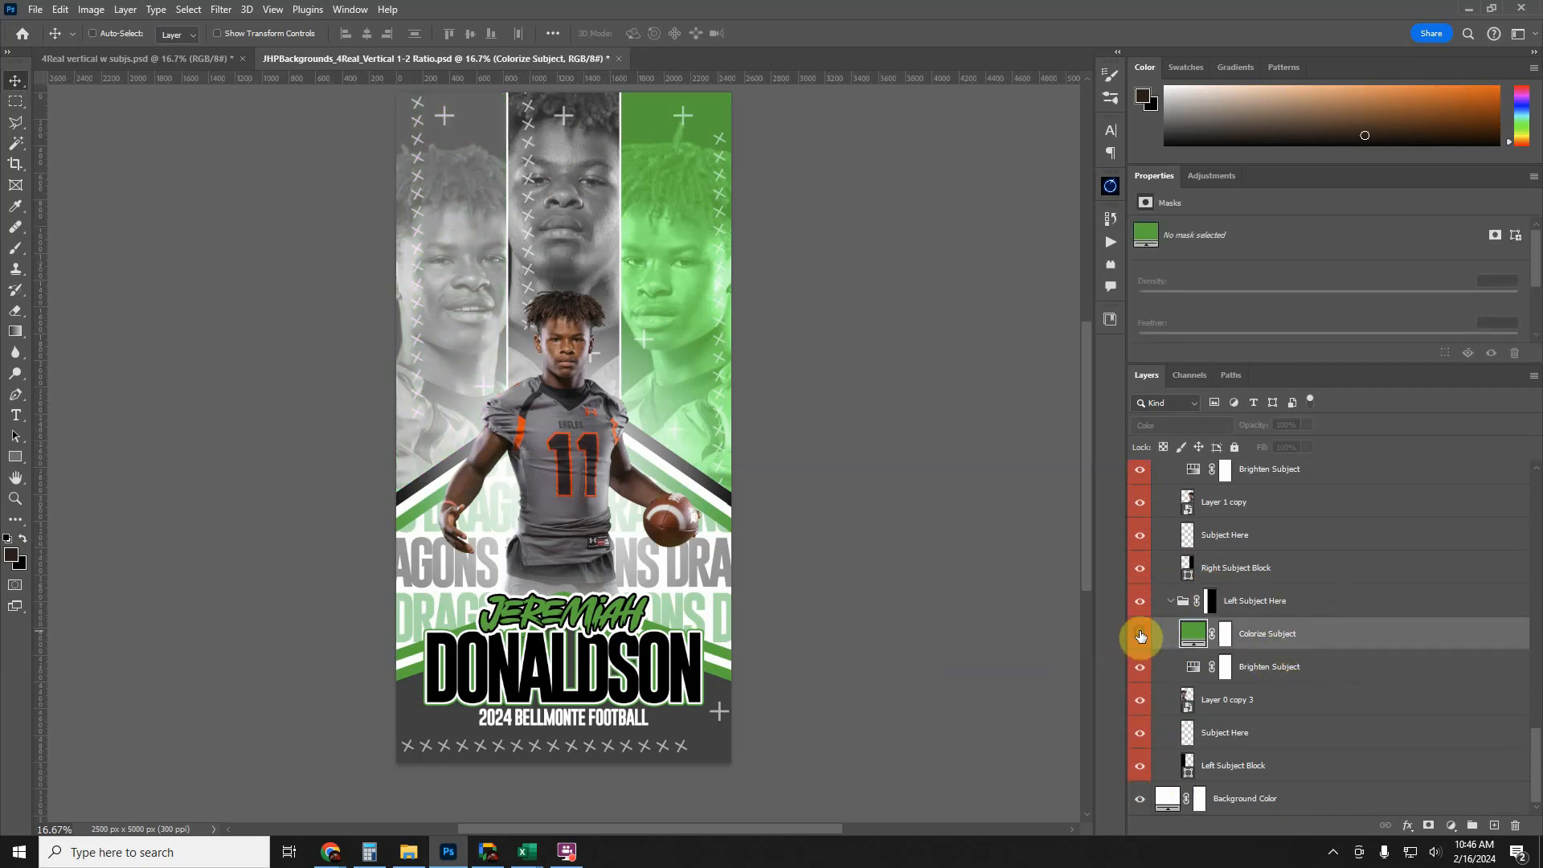
pyautogui.click(1140, 635)
pyautogui.click(1141, 635)
pyautogui.click(1140, 635)
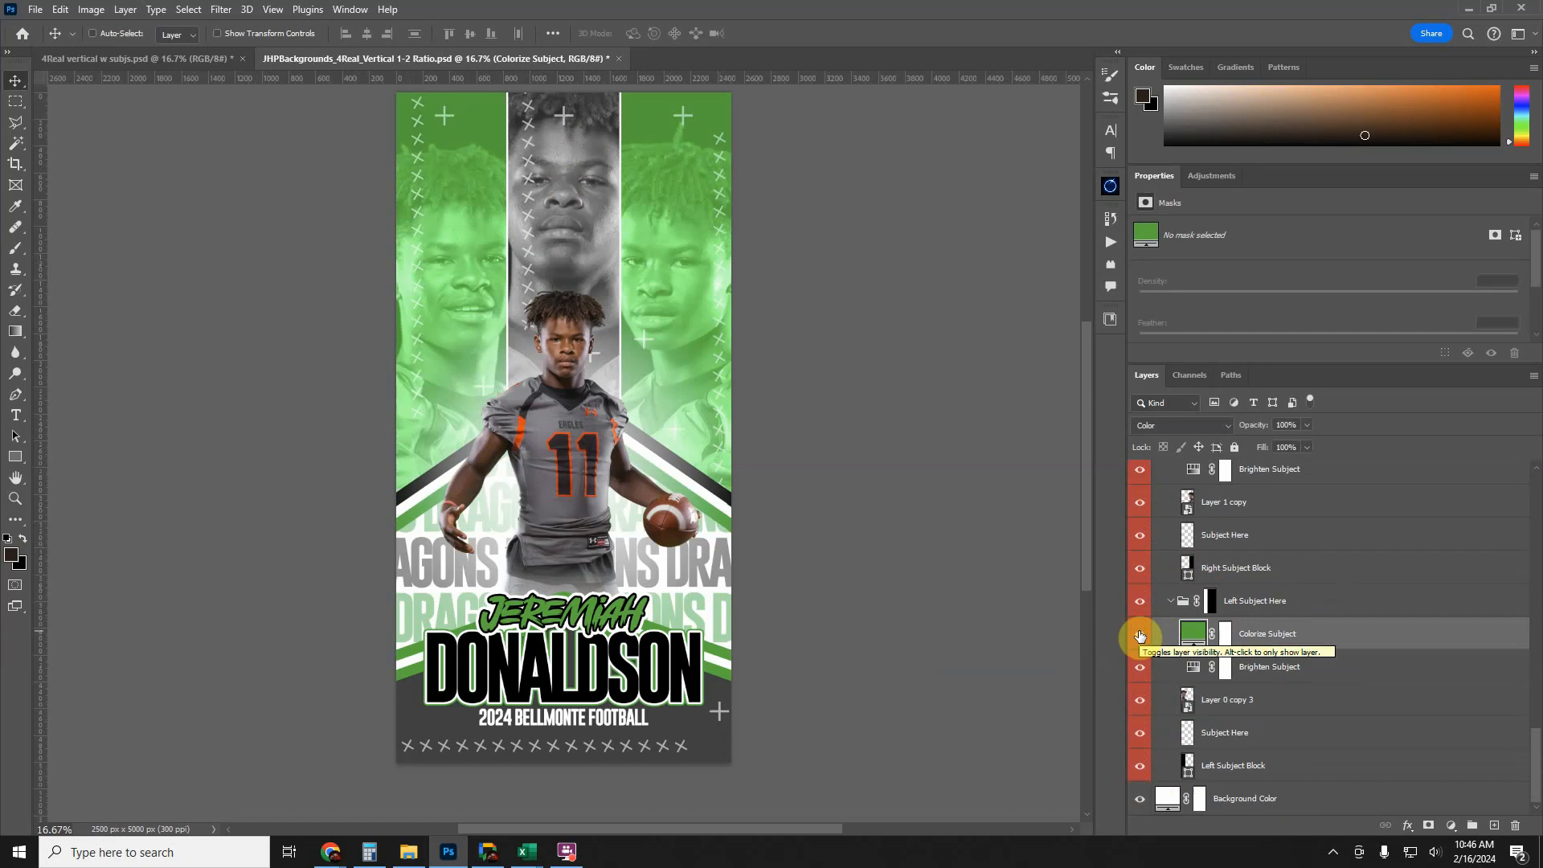
# - Recolor the Colorize Subject fill in Left Subject Here to orange fd4604, sampled from the player's jersey
pyautogui.doubleClick(1194, 636)
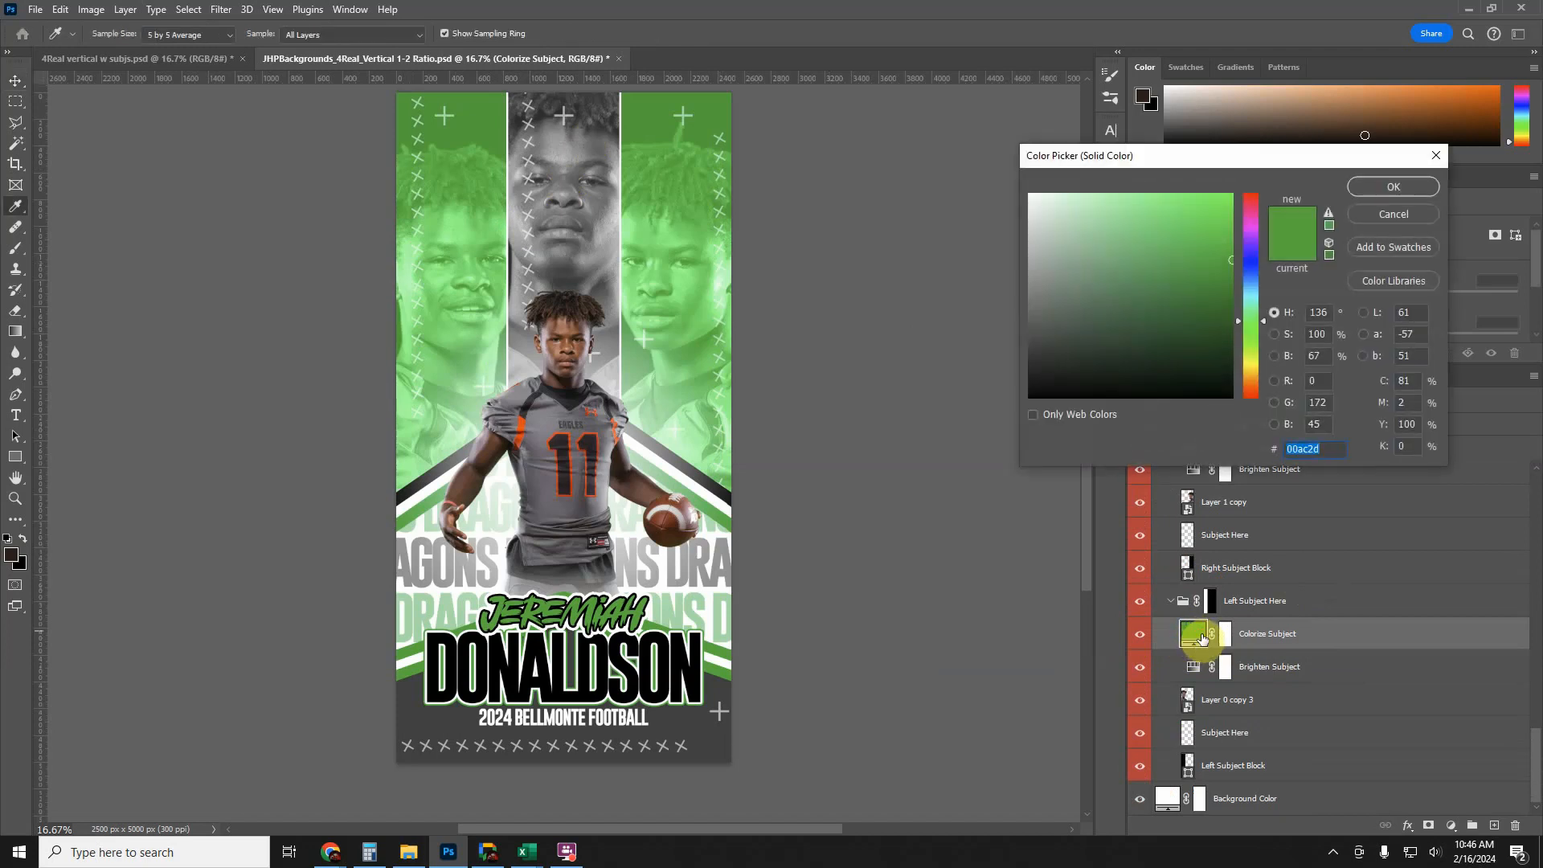
pyautogui.click(524, 422)
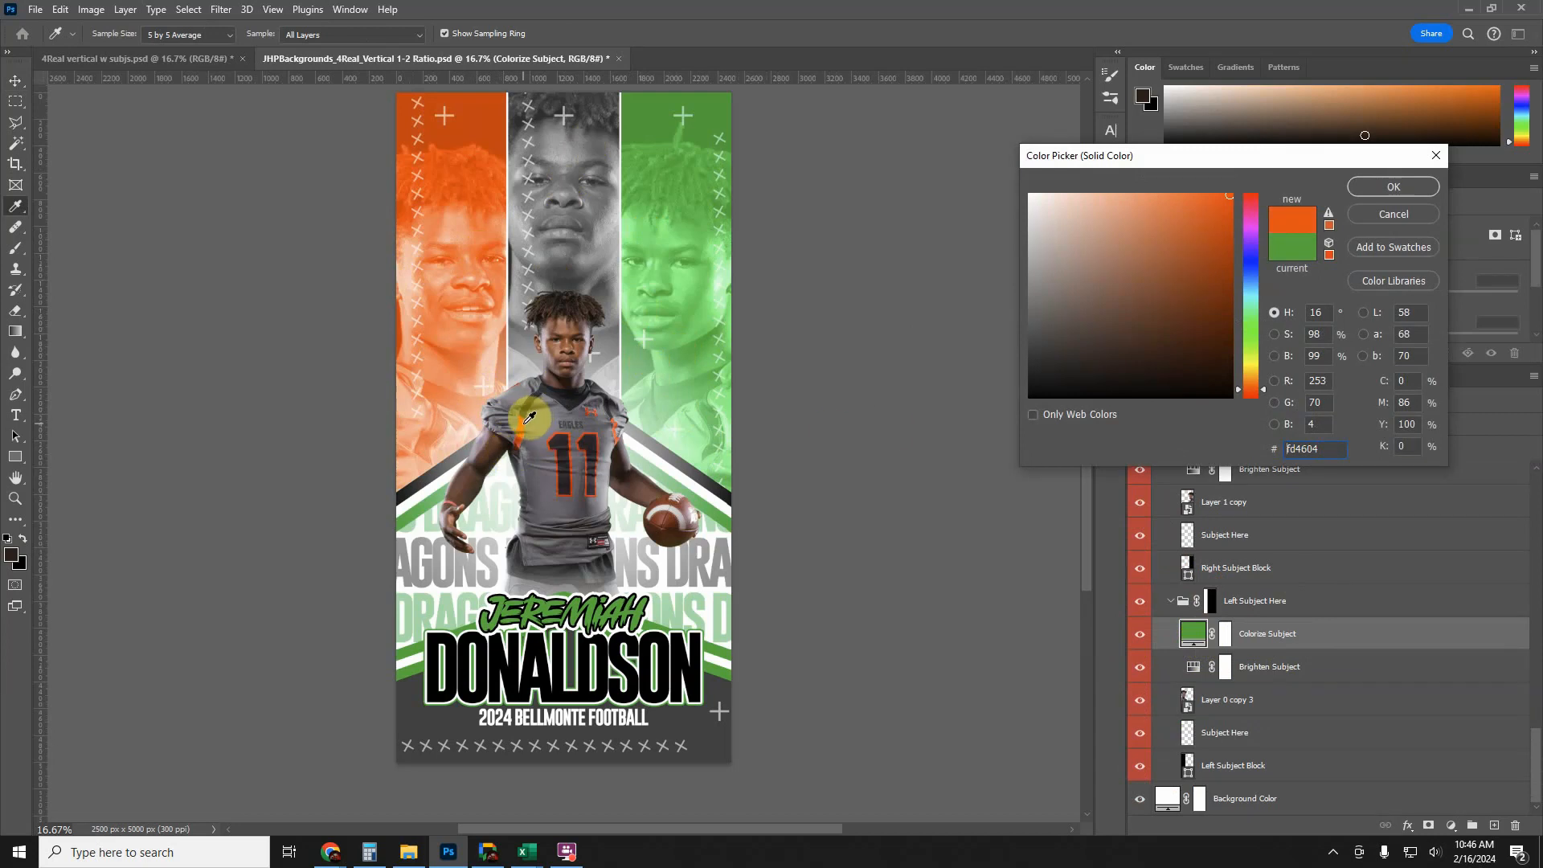
pyautogui.doubleClick(1334, 449)
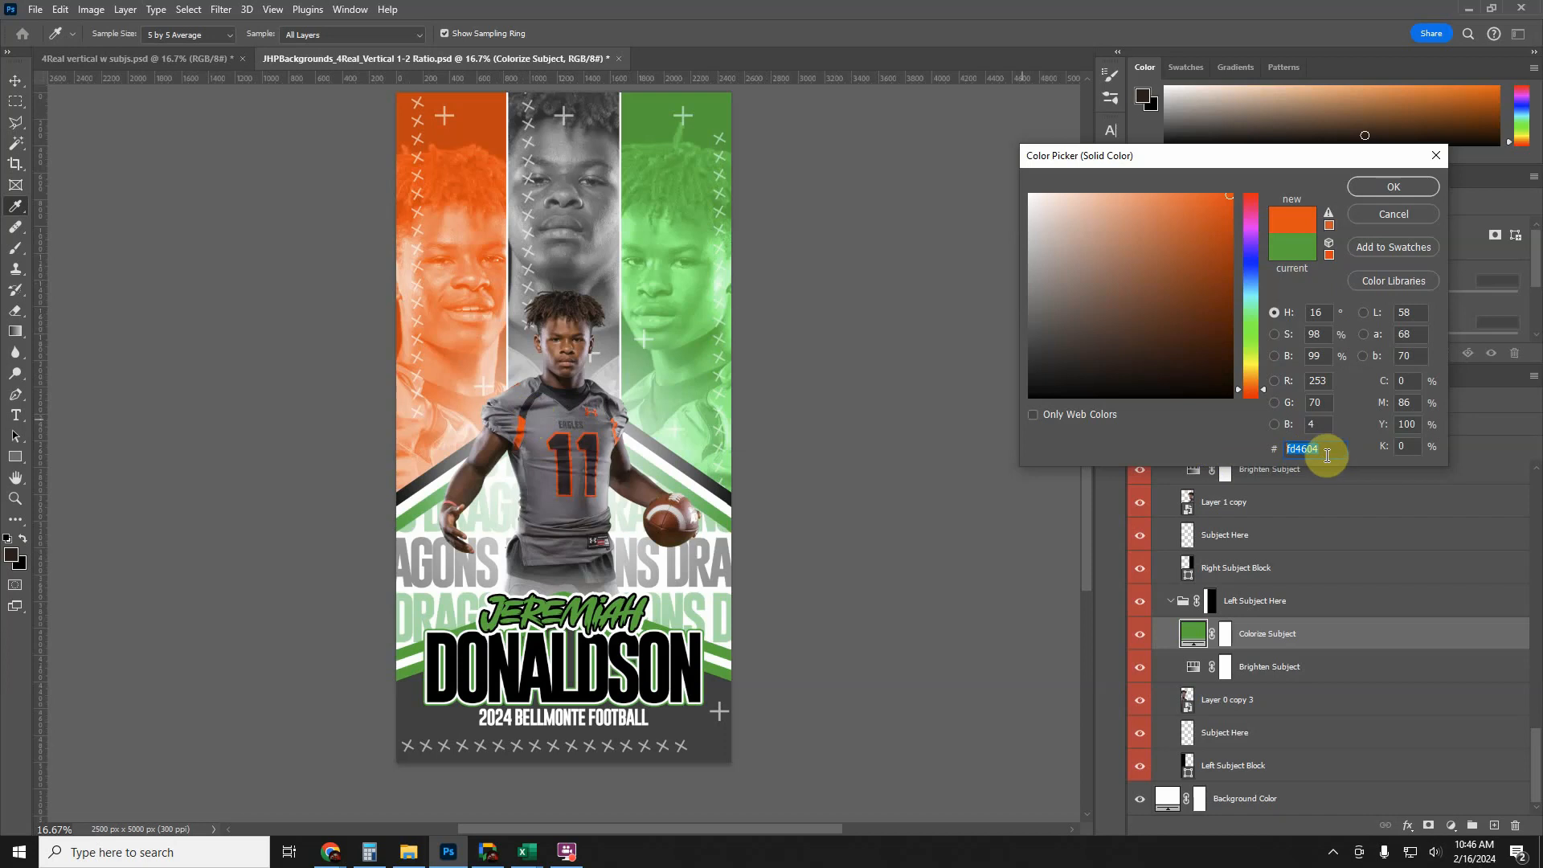
pyautogui.click(1394, 186)
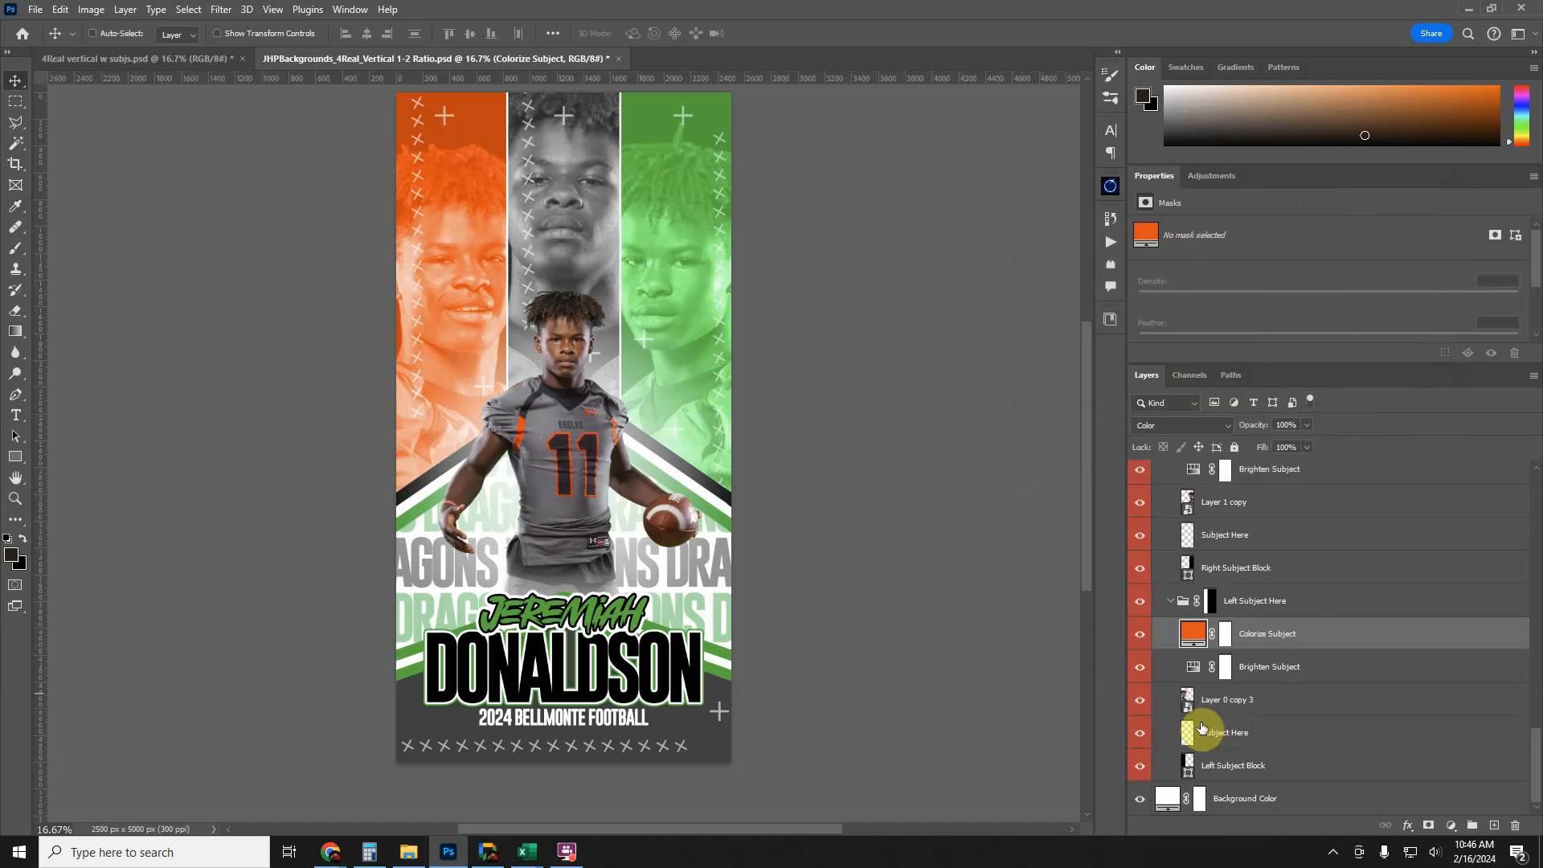
# - Compare the left background photo with and without the Brighten Subject adjustment in Left Subject Here
pyautogui.click(1331, 665)
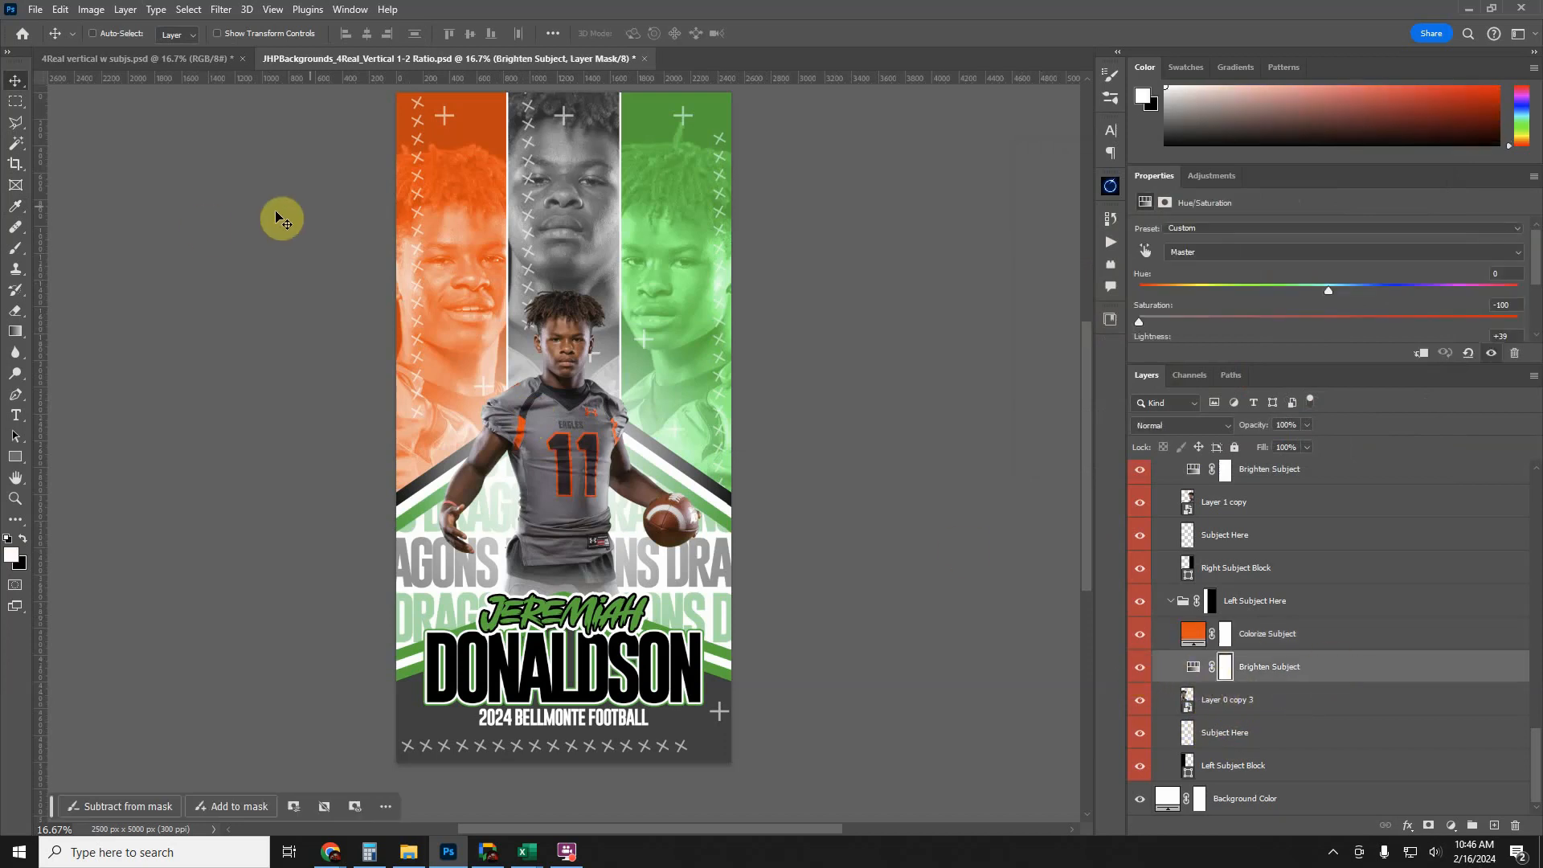
pyautogui.click(1138, 668)
pyautogui.click(1140, 667)
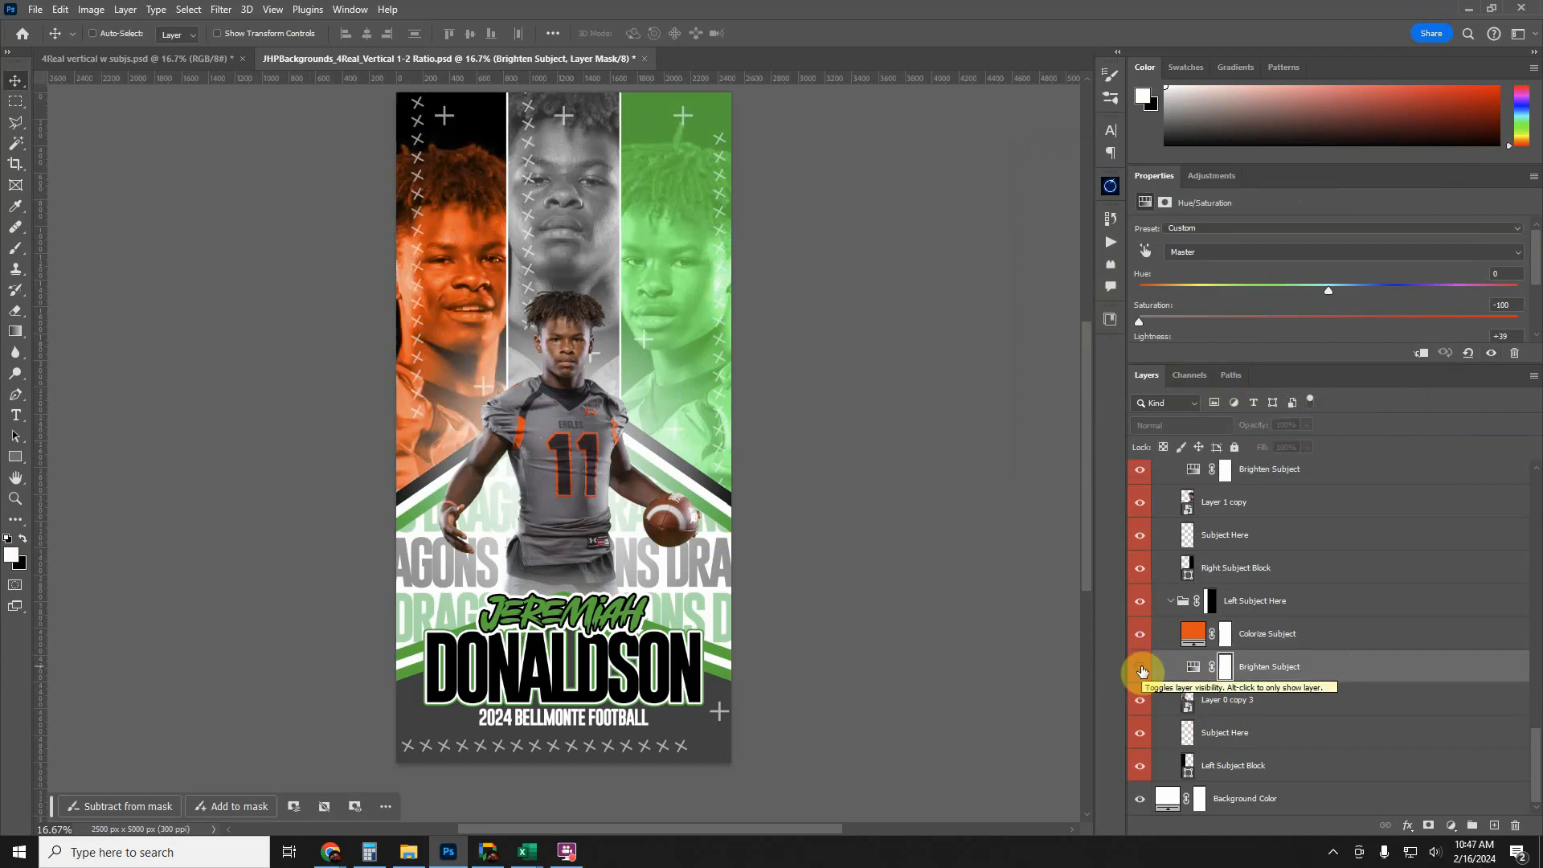
pyautogui.click(1142, 670)
pyautogui.click(1141, 670)
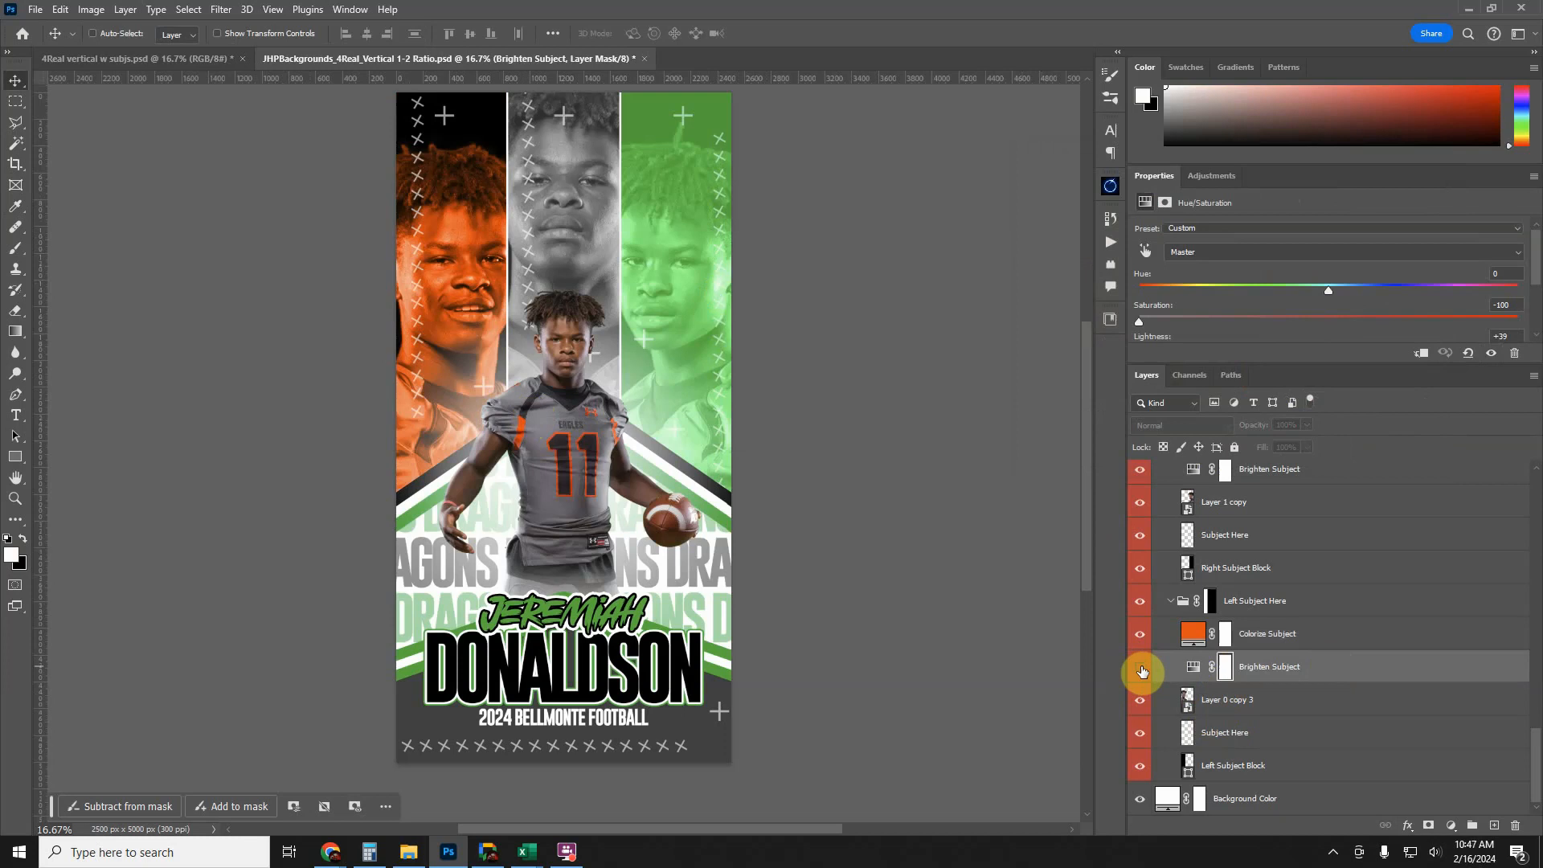
pyautogui.click(1142, 670)
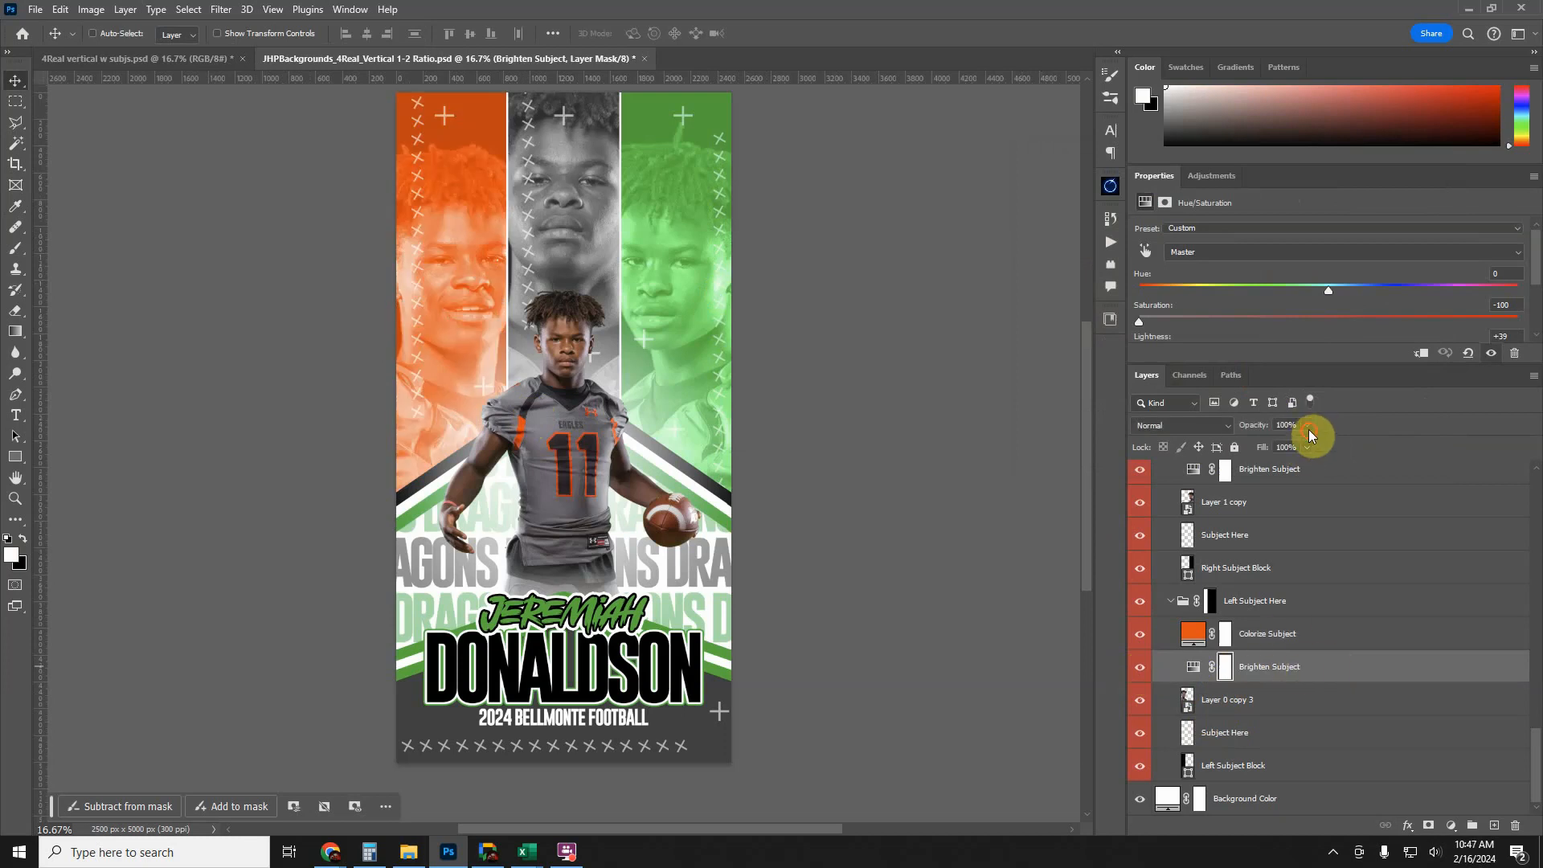
# - Lower the opacity of the Brighten Subject adjustment in Left Subject Here to 50%
pyautogui.moveTo(1308, 434); pyautogui.dragTo(1221, 471)
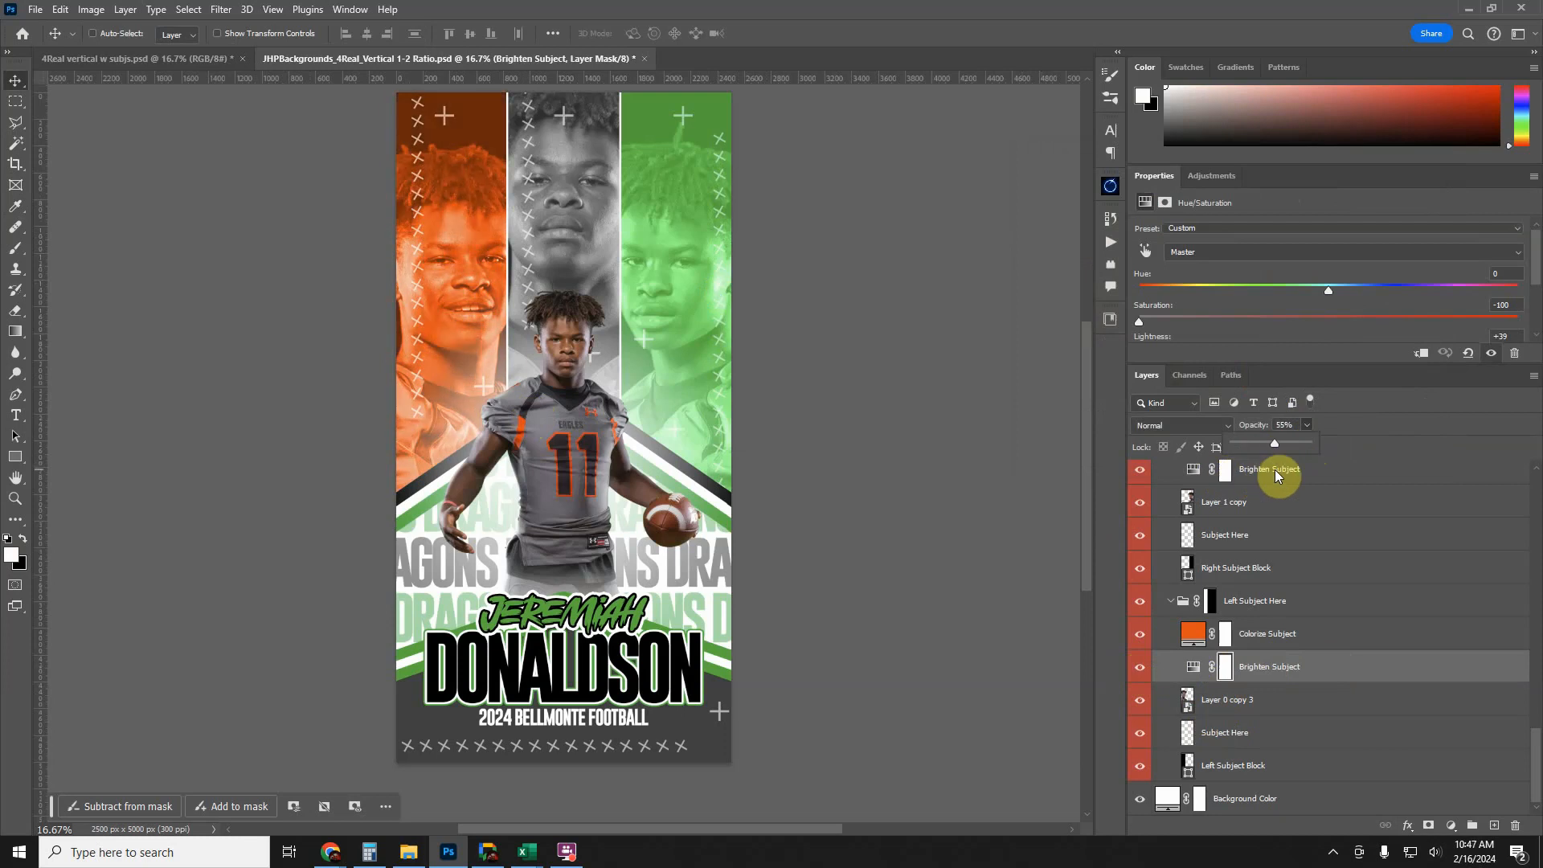
pyautogui.moveTo(1275, 469); pyautogui.dragTo(1294, 466)
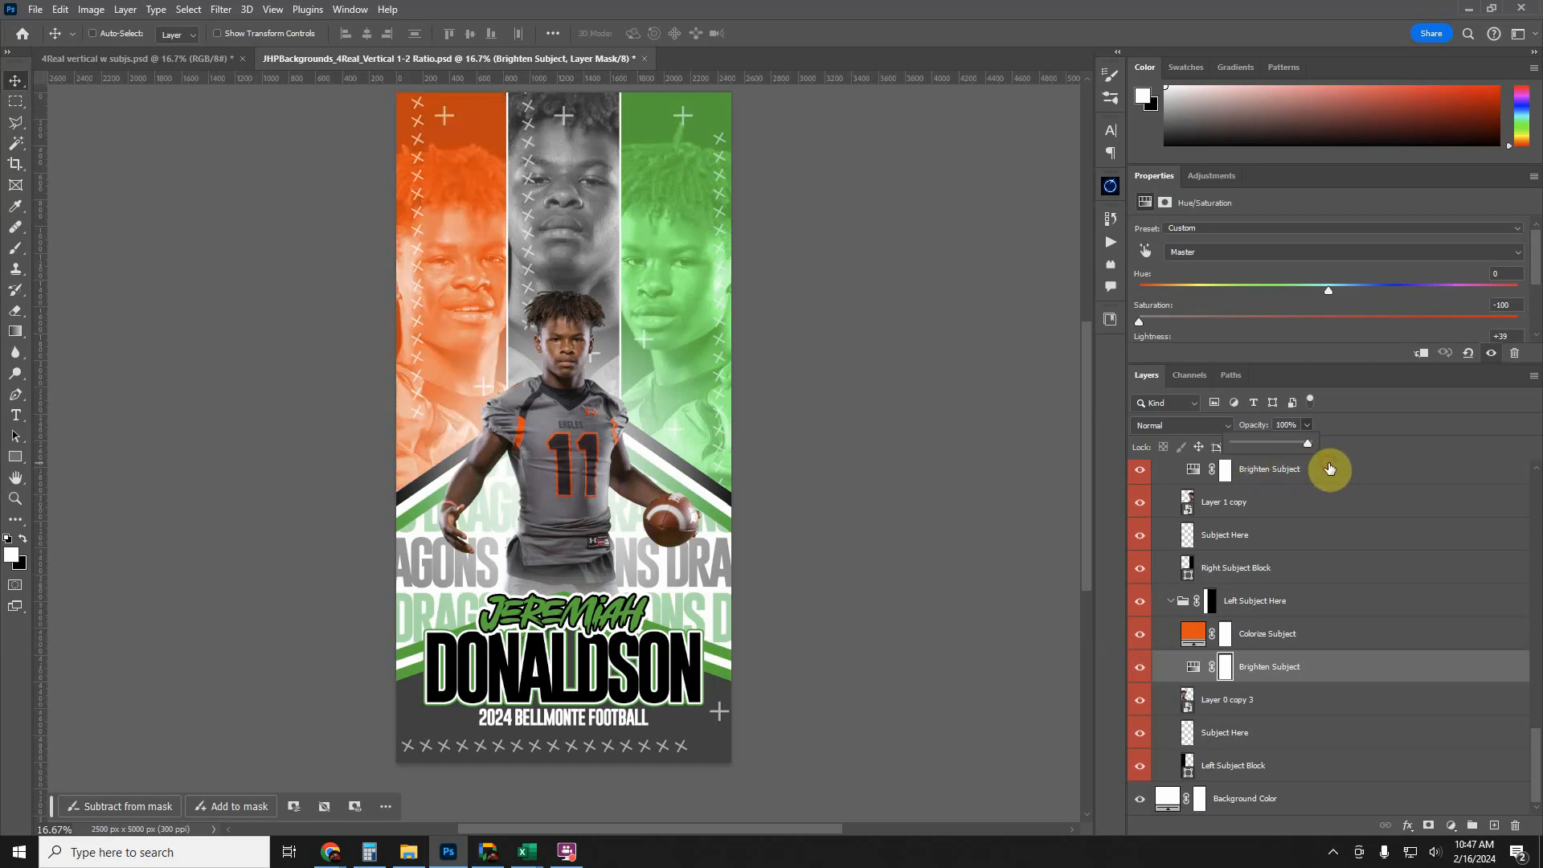
pyautogui.click(1252, 703)
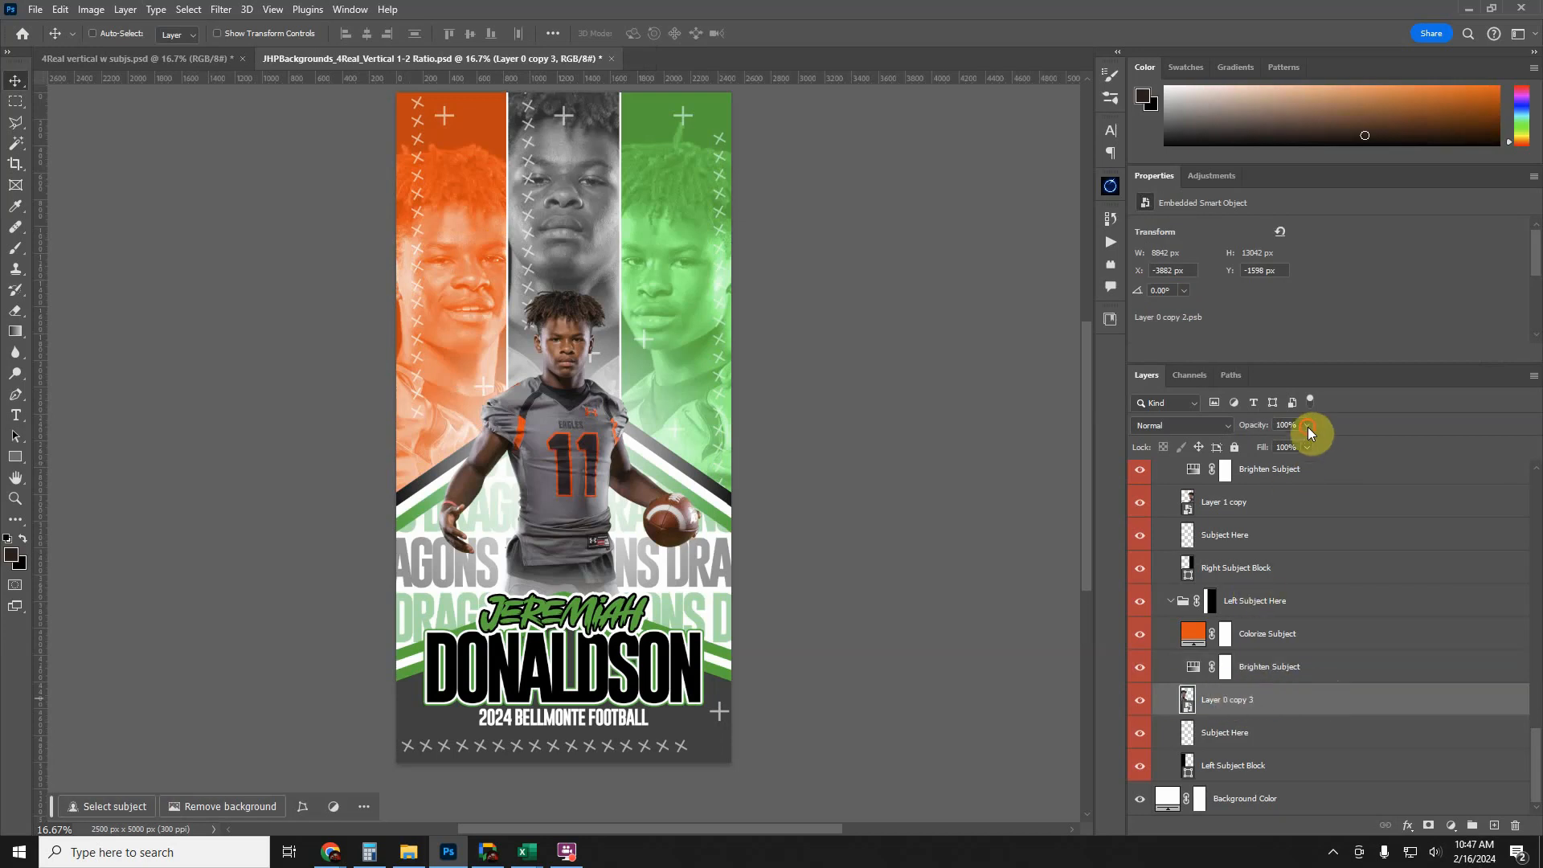
pyautogui.click(1279, 636)
pyautogui.click(1280, 664)
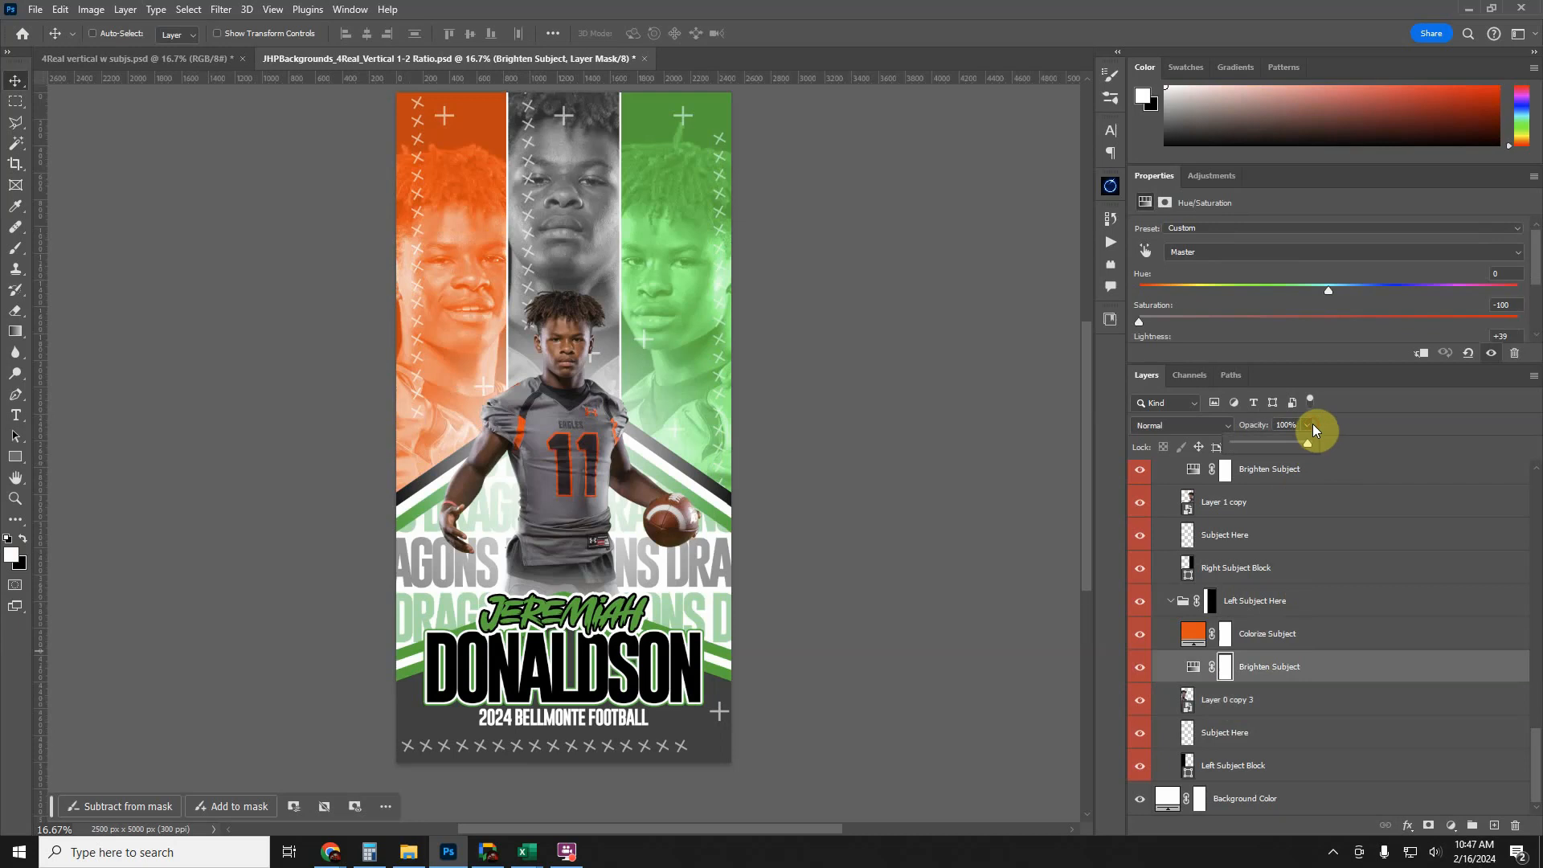
pyautogui.moveTo(1277, 455); pyautogui.dragTo(1270, 459)
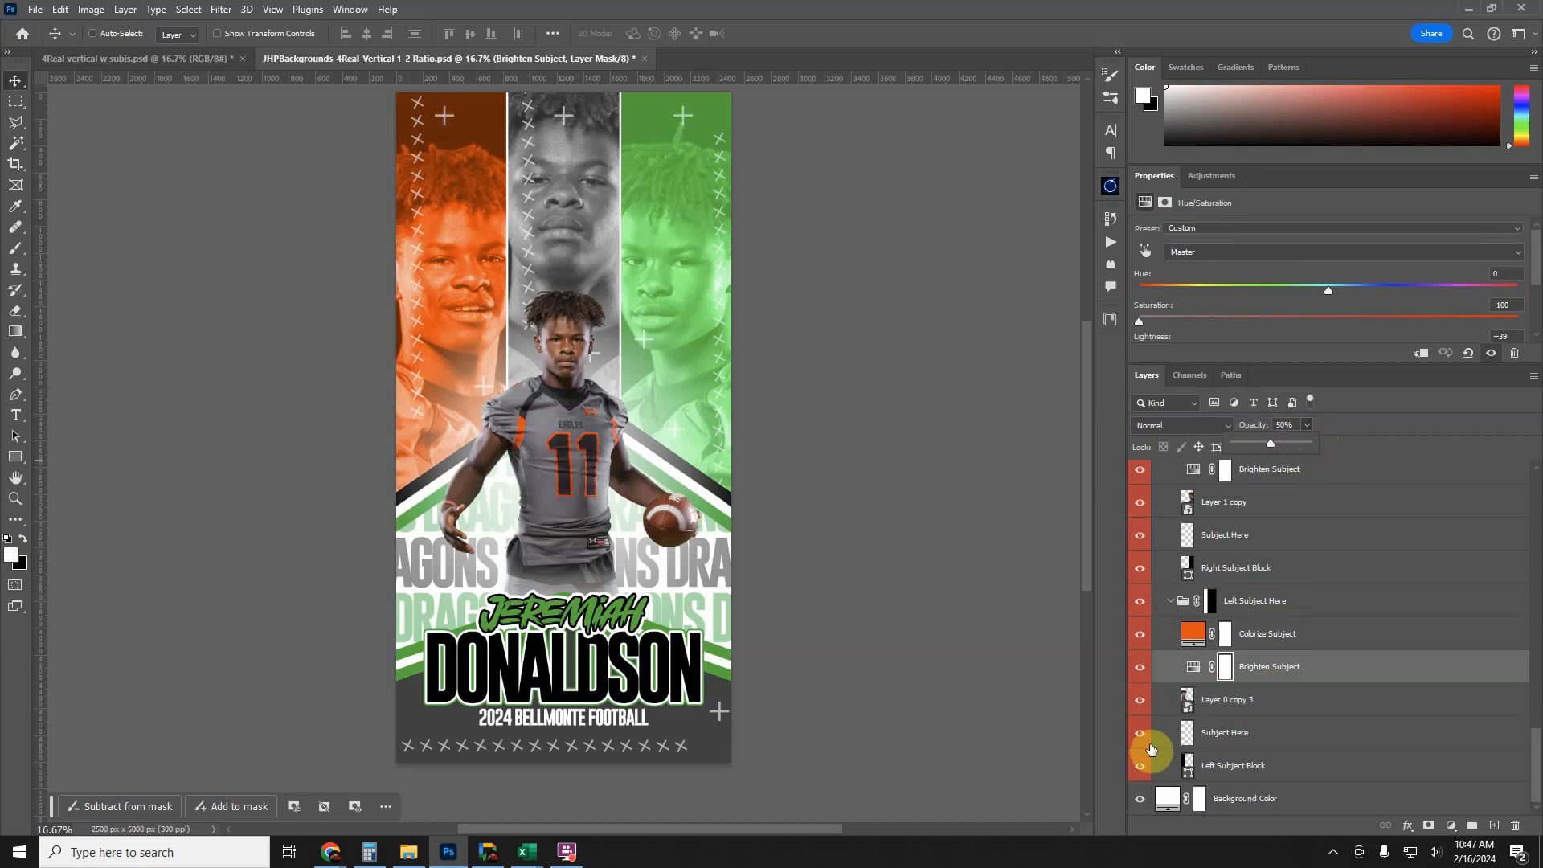
# - Set the left sample photo, Layer 0 copy 3, to 59% opacity and collapse the Left Subject Here group
pyautogui.click(1267, 697)
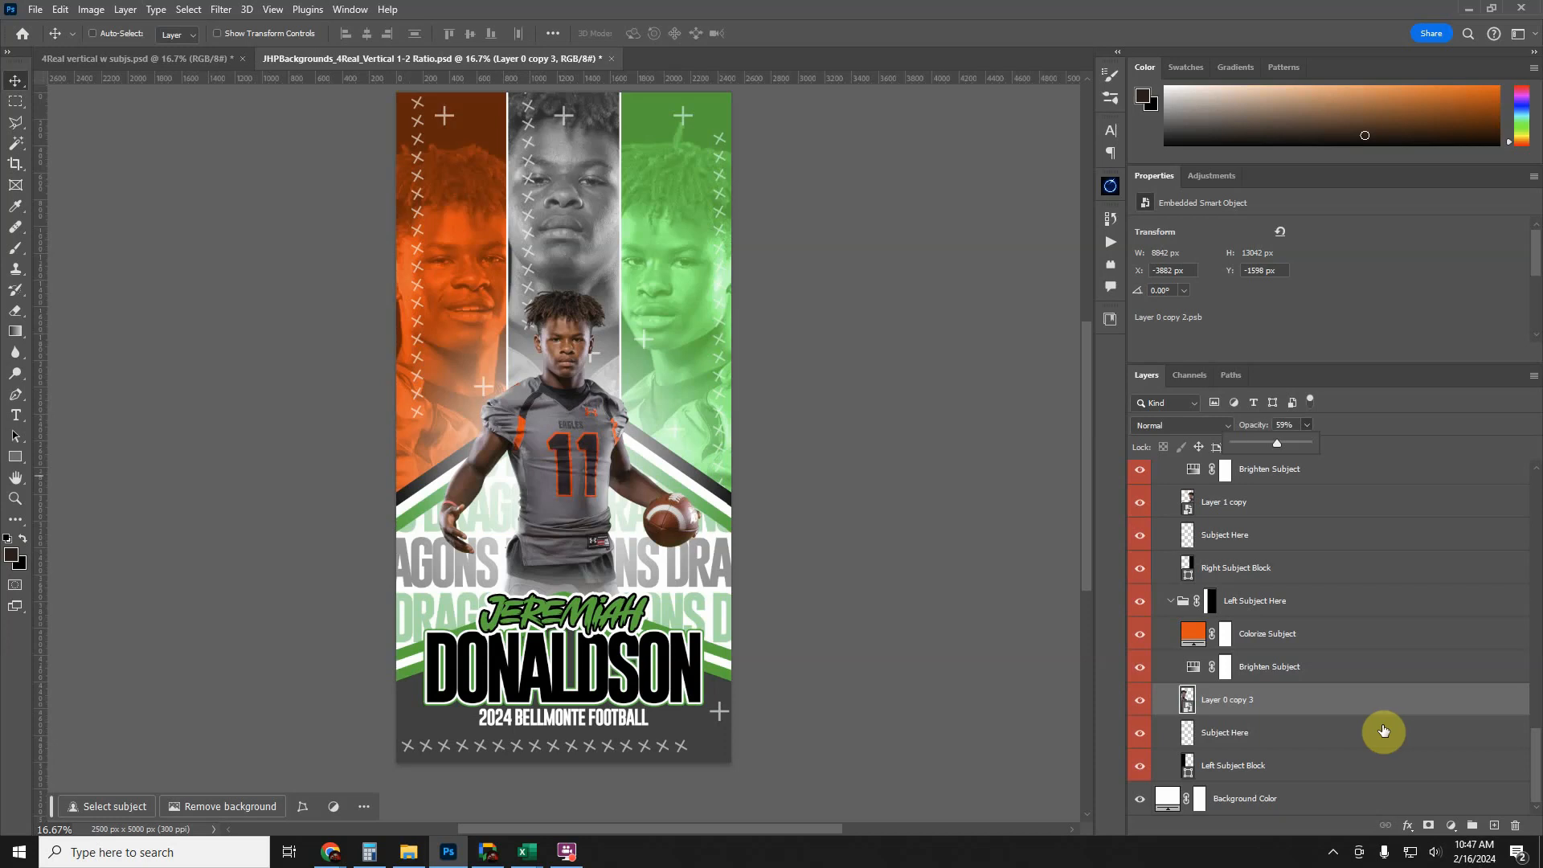
pyautogui.click(1267, 666)
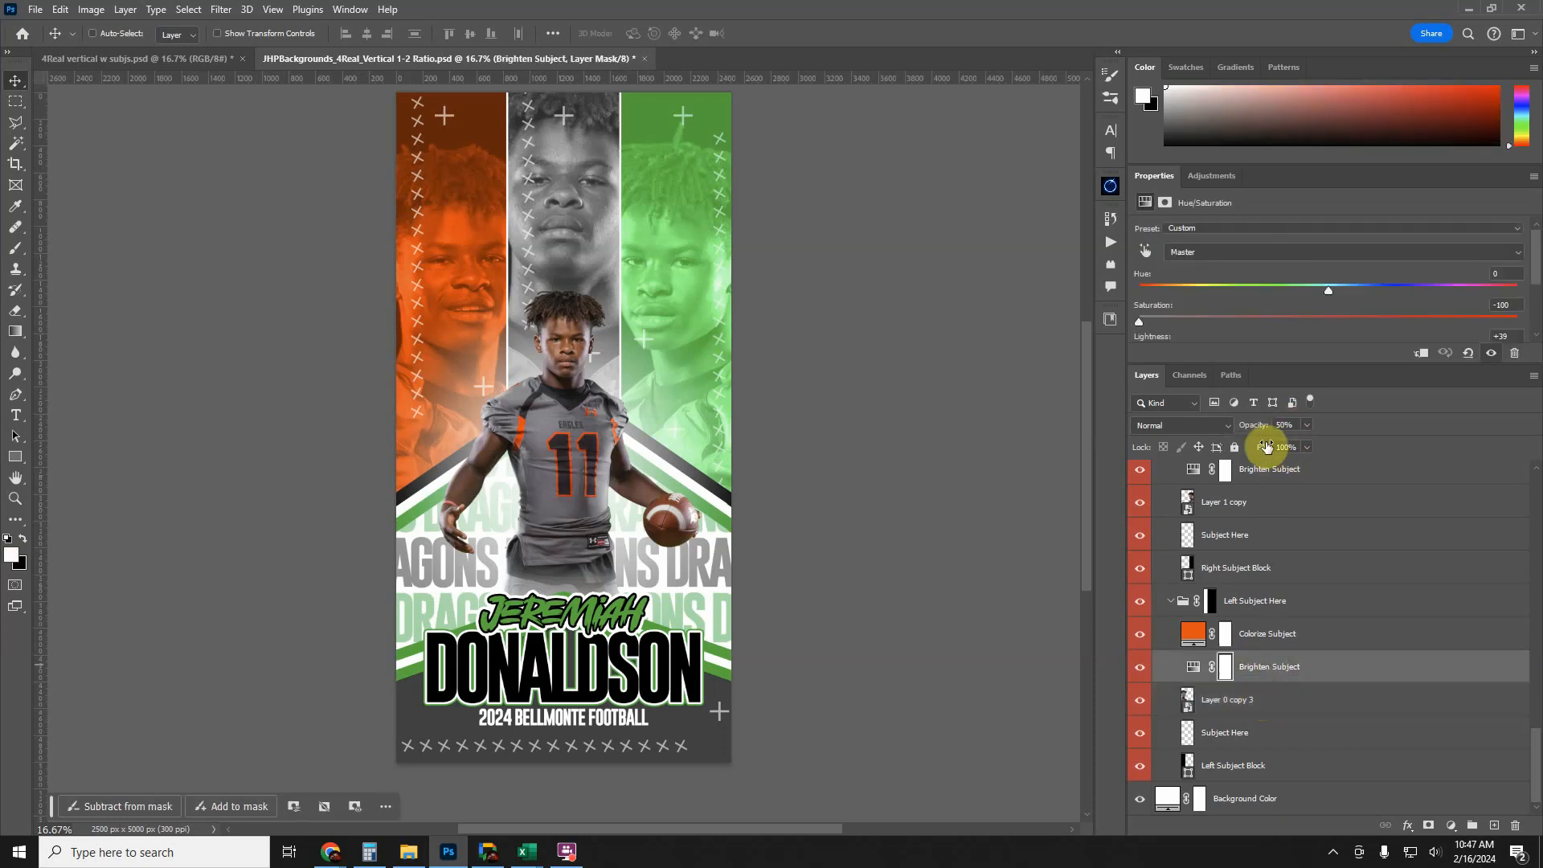
pyautogui.click(1244, 702)
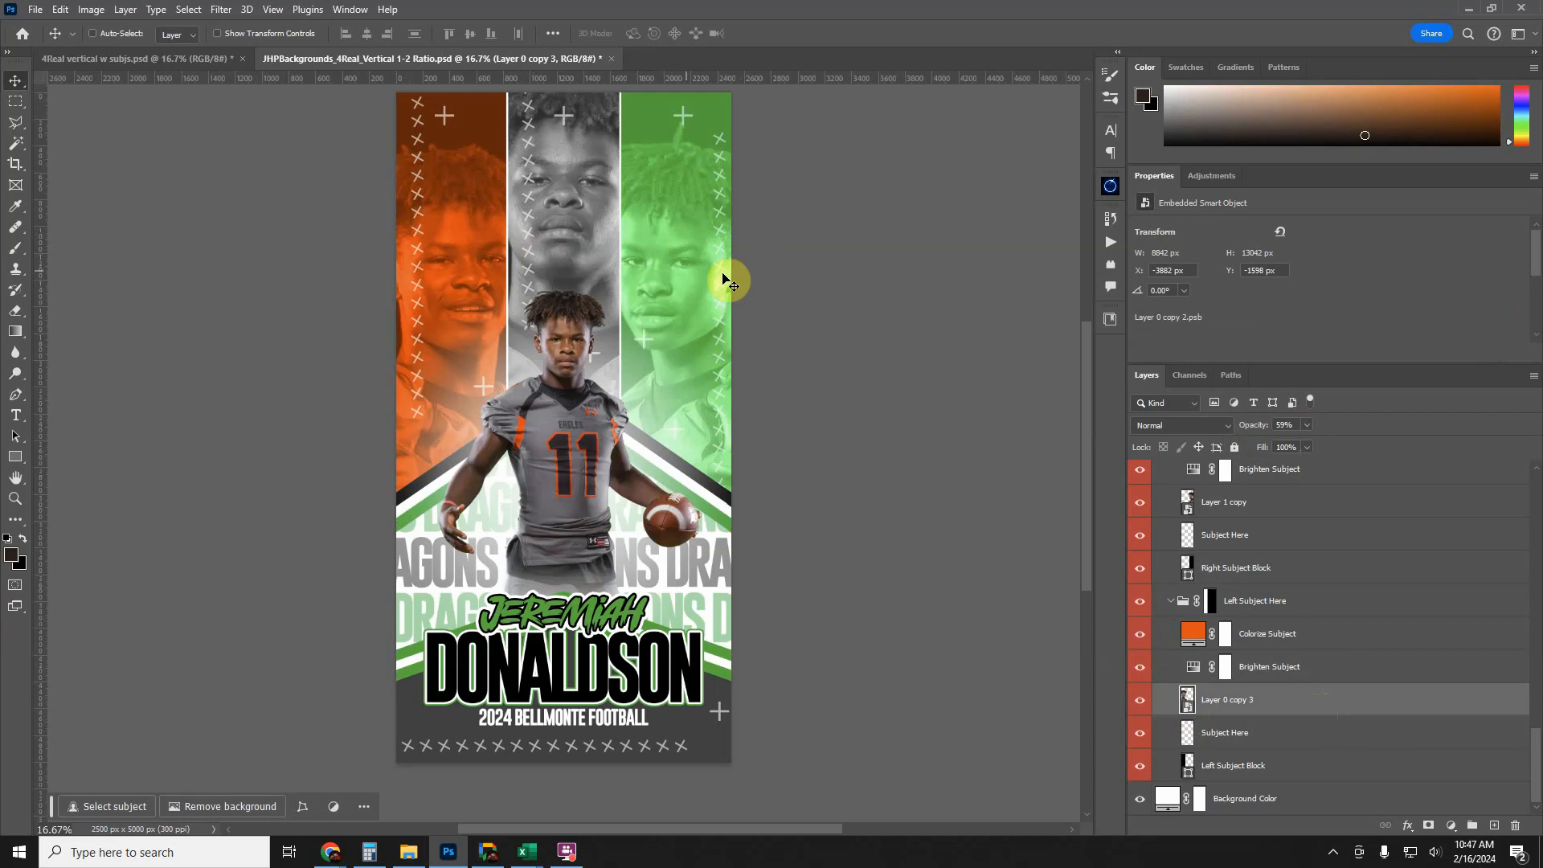
pyautogui.click(1171, 603)
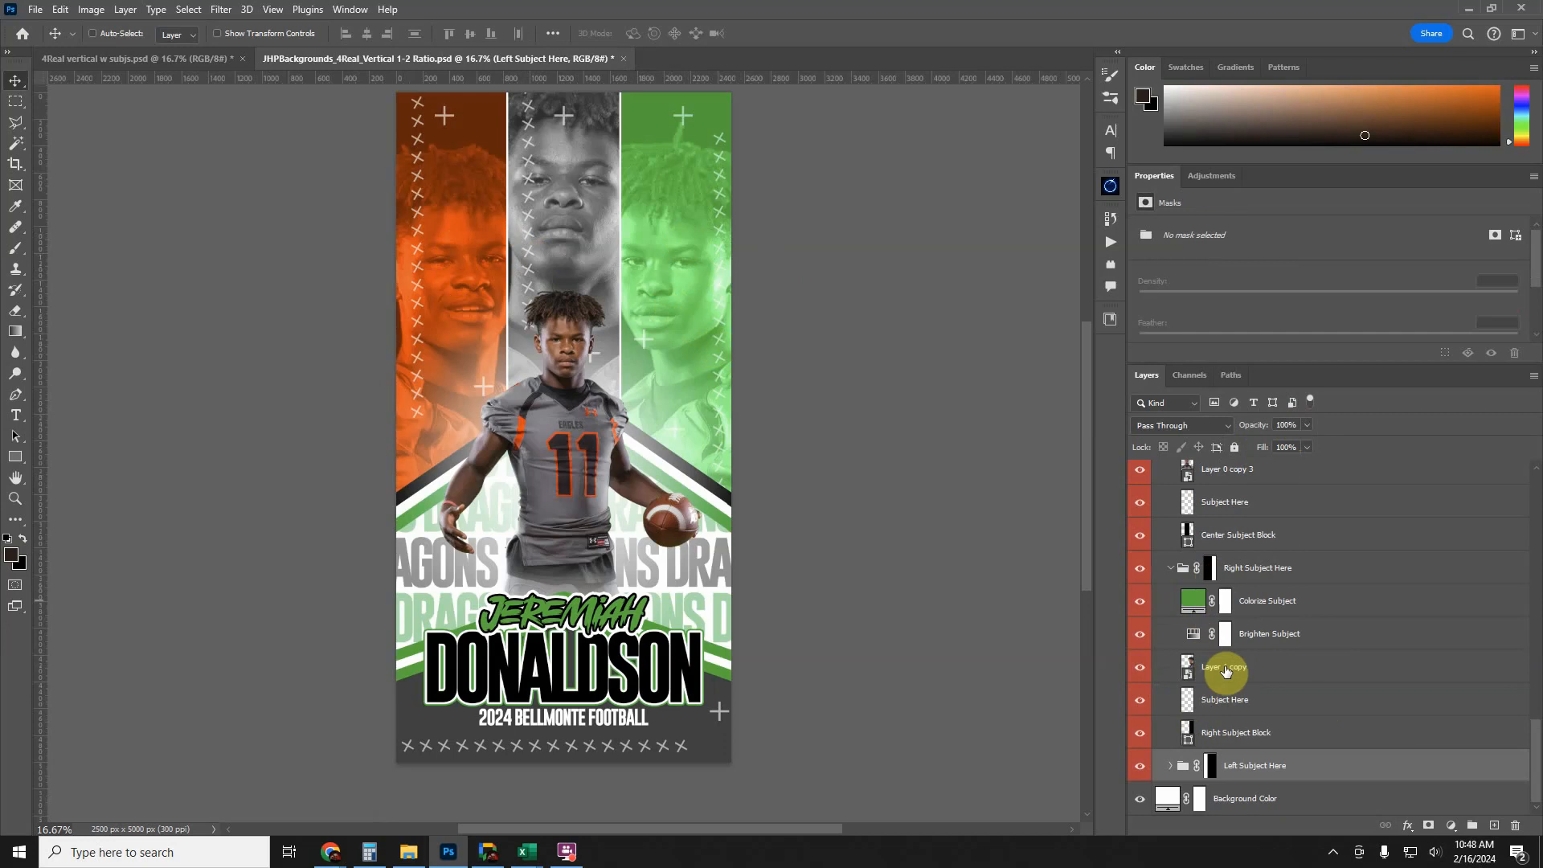
# - In Right Subject Here, set the opacity of Brighten Subject to 50% and of the photo Layer 1 copy to 59%
pyautogui.click(1268, 634)
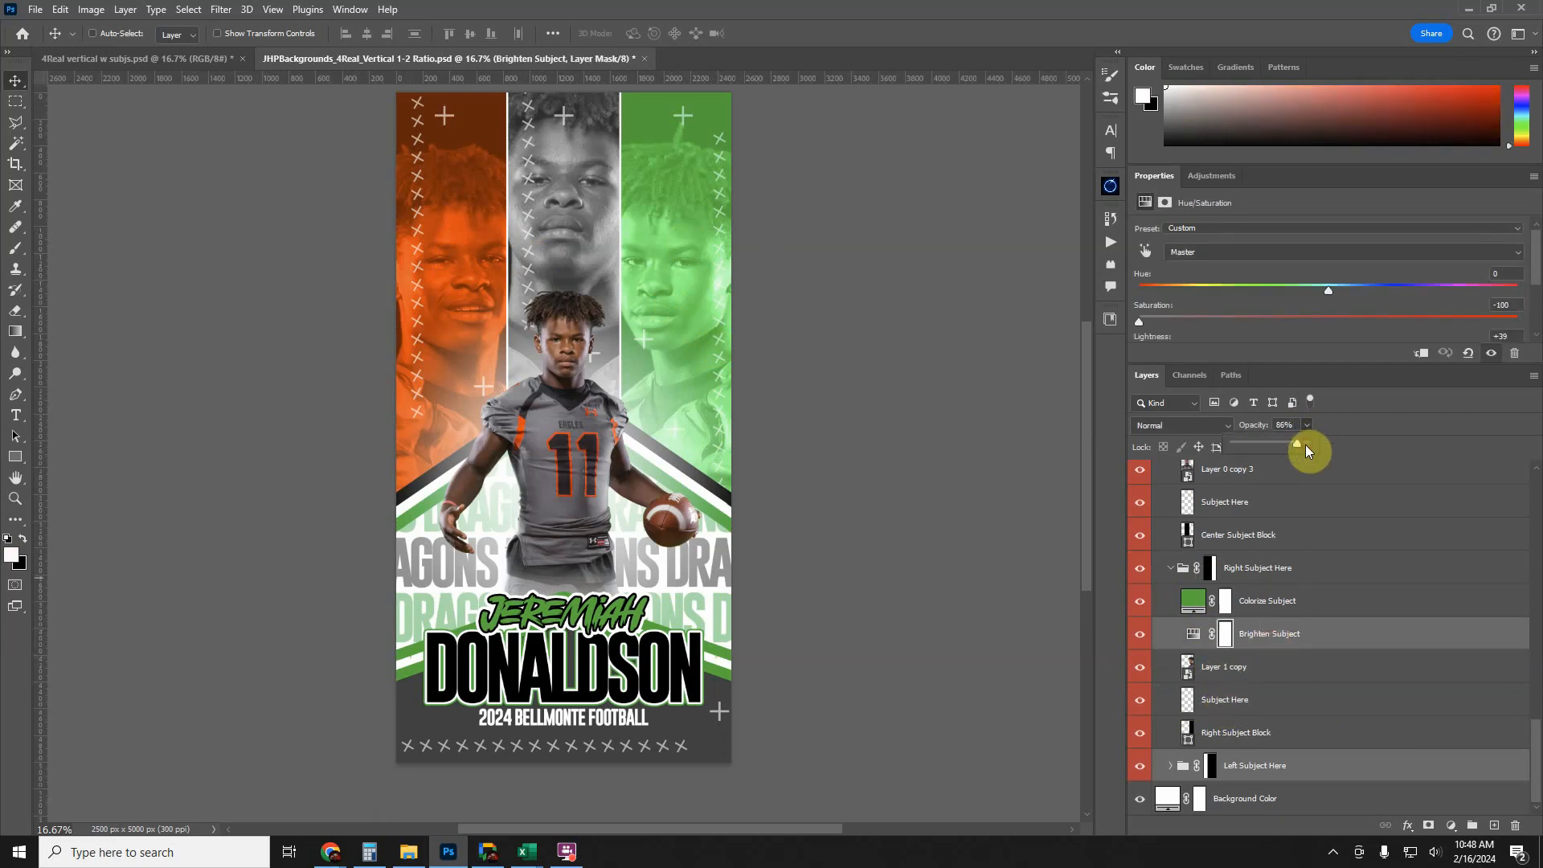
pyautogui.moveTo(1281, 460)
pyautogui.mouseDown()
pyautogui.moveTo(1273, 479)
pyautogui.moveTo(1287, 436)
pyautogui.mouseUp()
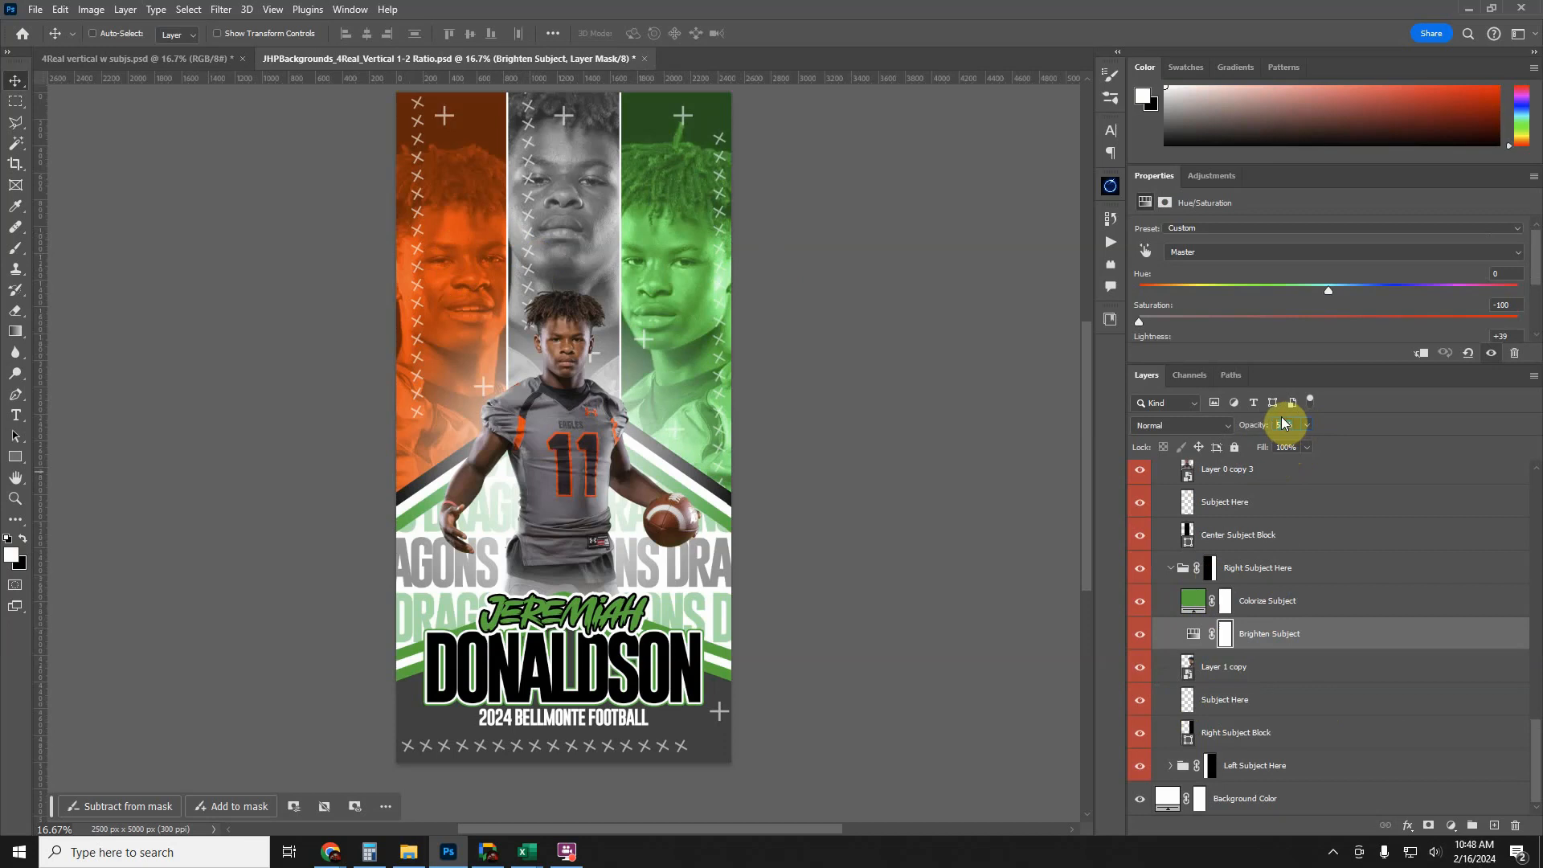
pyautogui.click(1282, 424)
pyautogui.write('50')
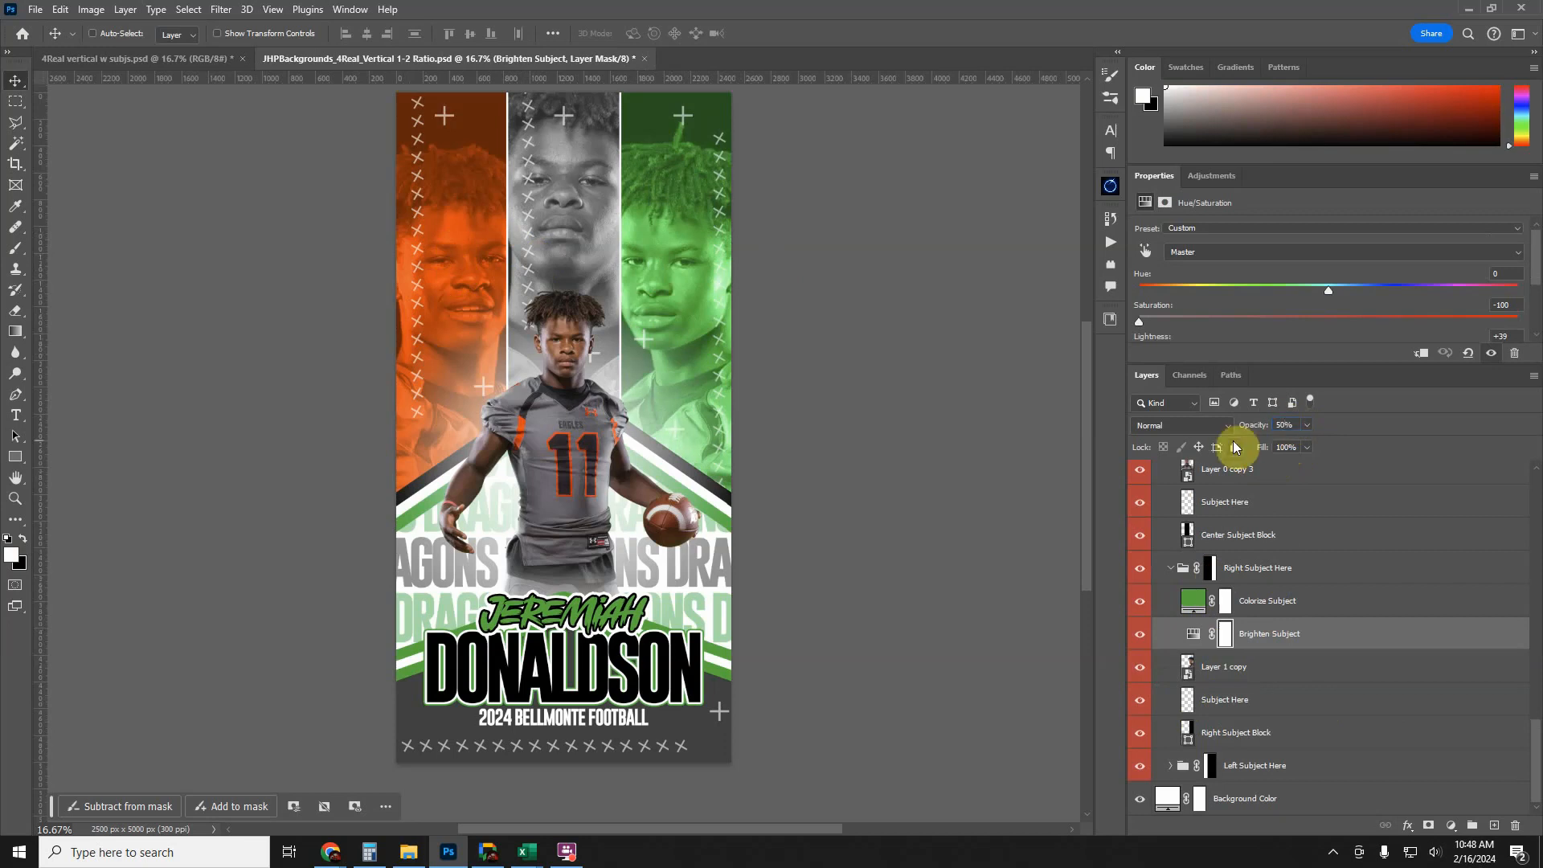
pyautogui.click(1241, 673)
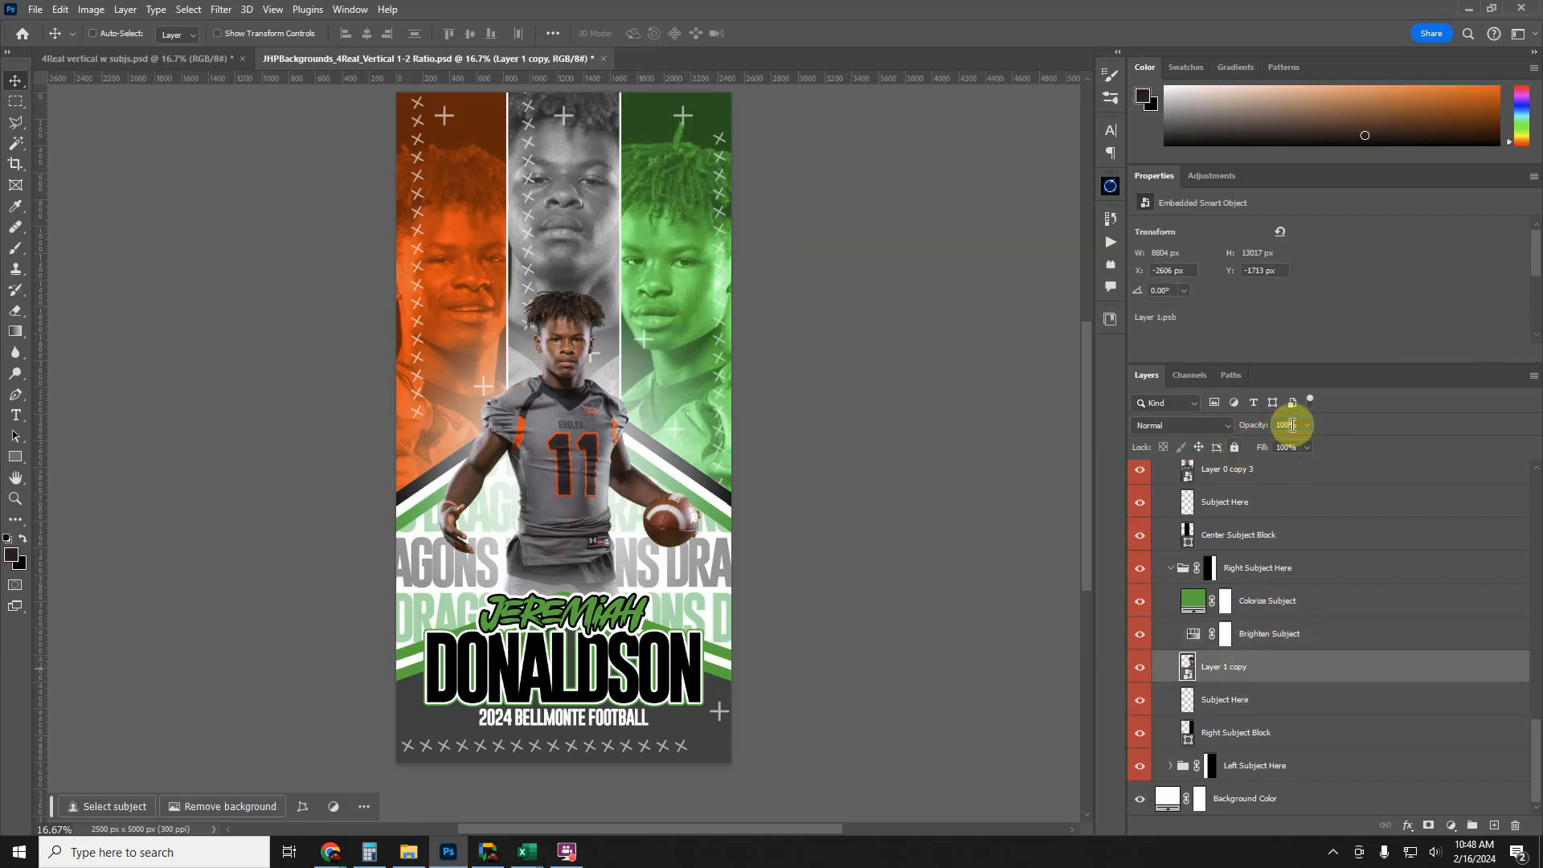
pyautogui.write('55')
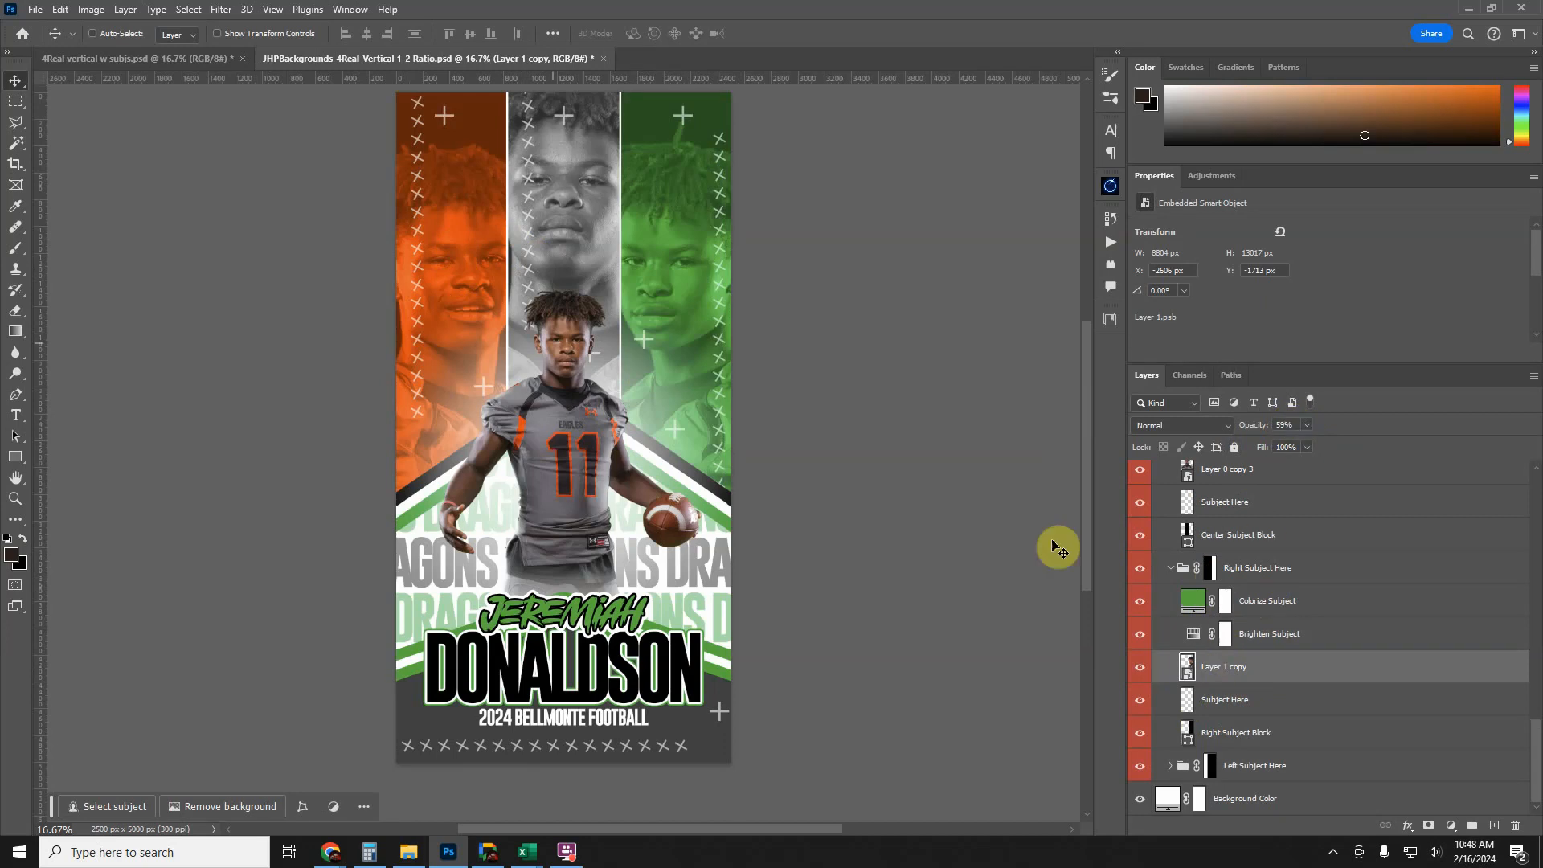
# - Recolor the Colorize Subject fill in Right Subject Here to orange fd4604 and collapse the group
pyautogui.doubleClick(1193, 601)
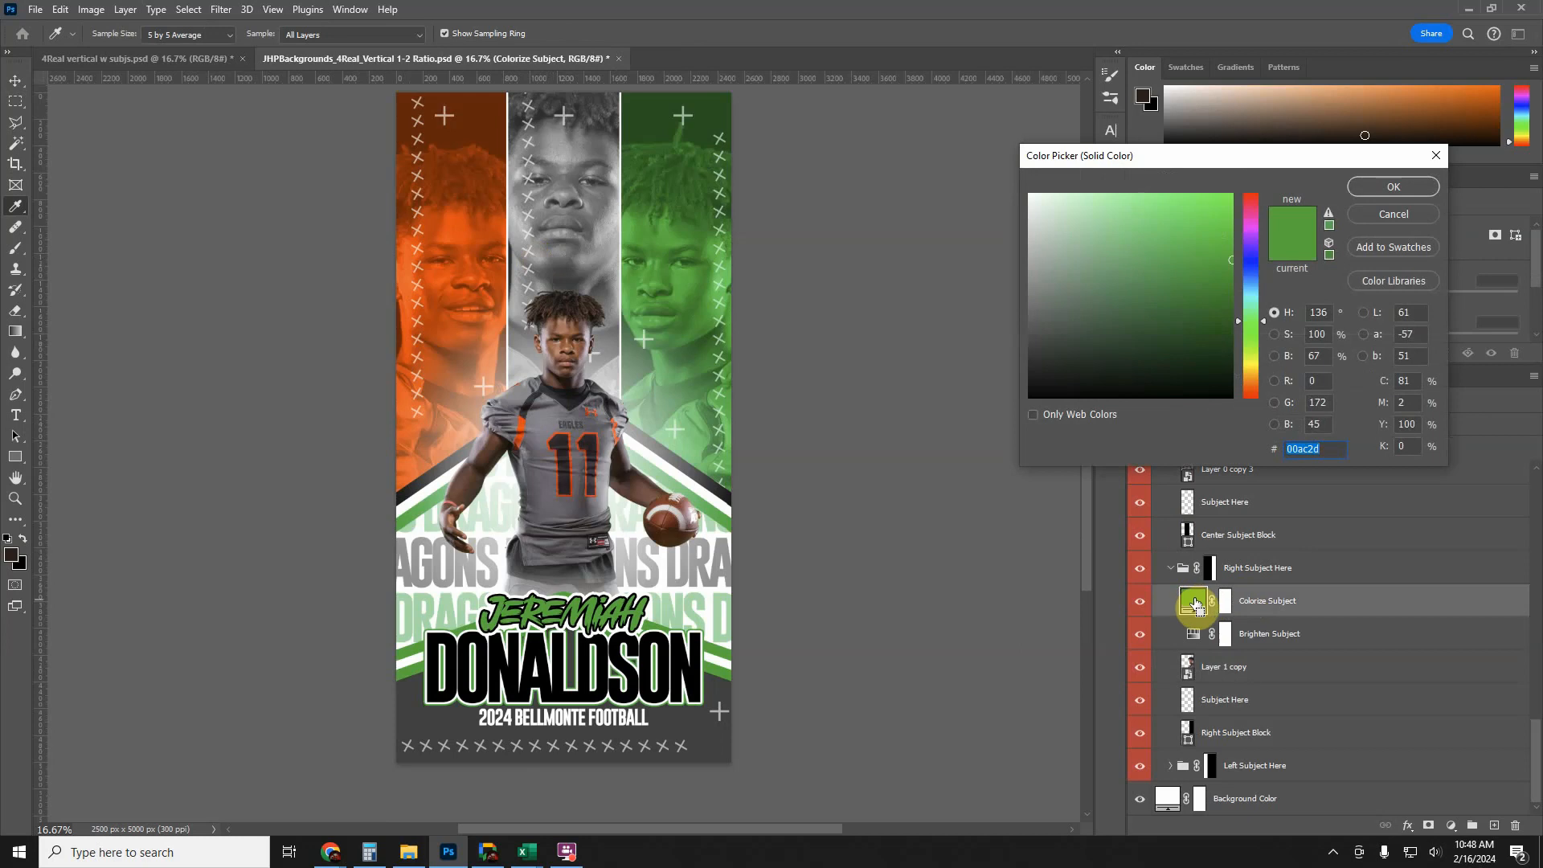
pyautogui.write('fd4604')
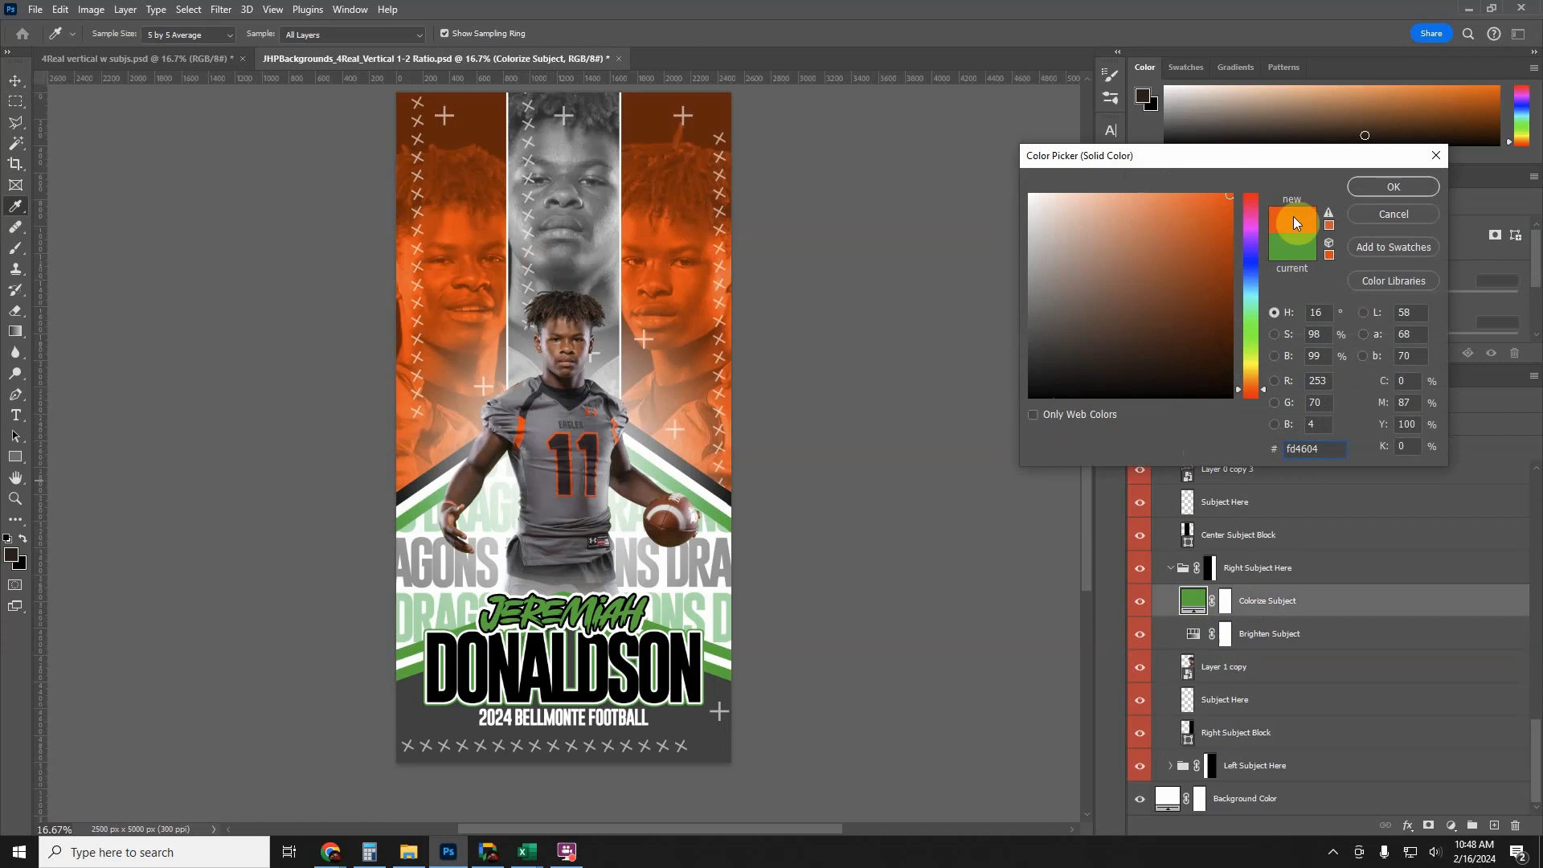
pyautogui.click(1390, 187)
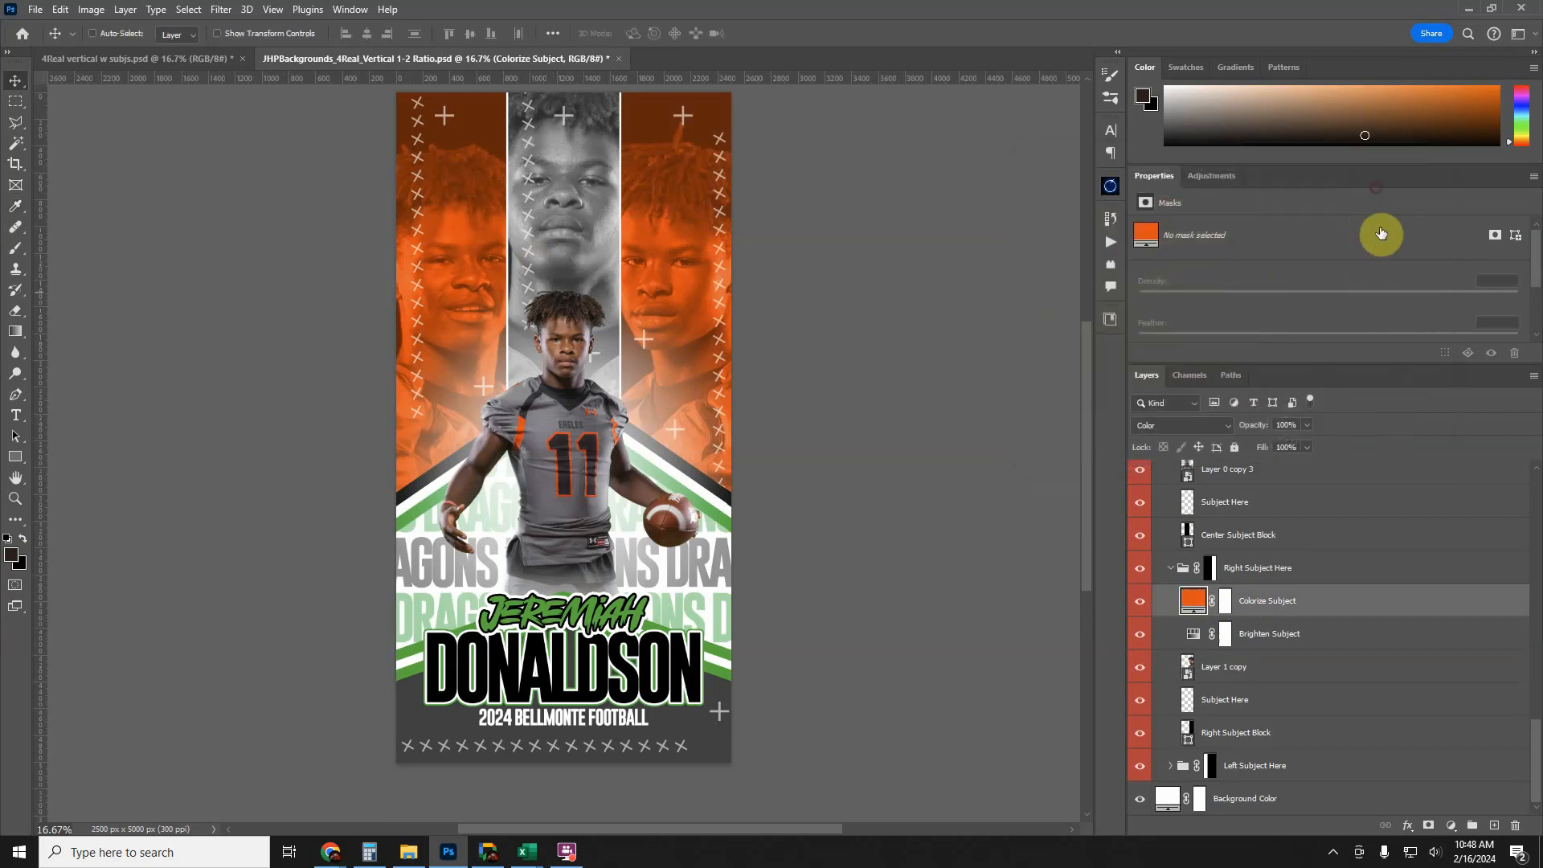
pyautogui.click(1170, 568)
# - Try recoloring the Colorize Subject fill in Center Subject Here to orange fd4604
pyautogui.scroll(3, 1208, 653)
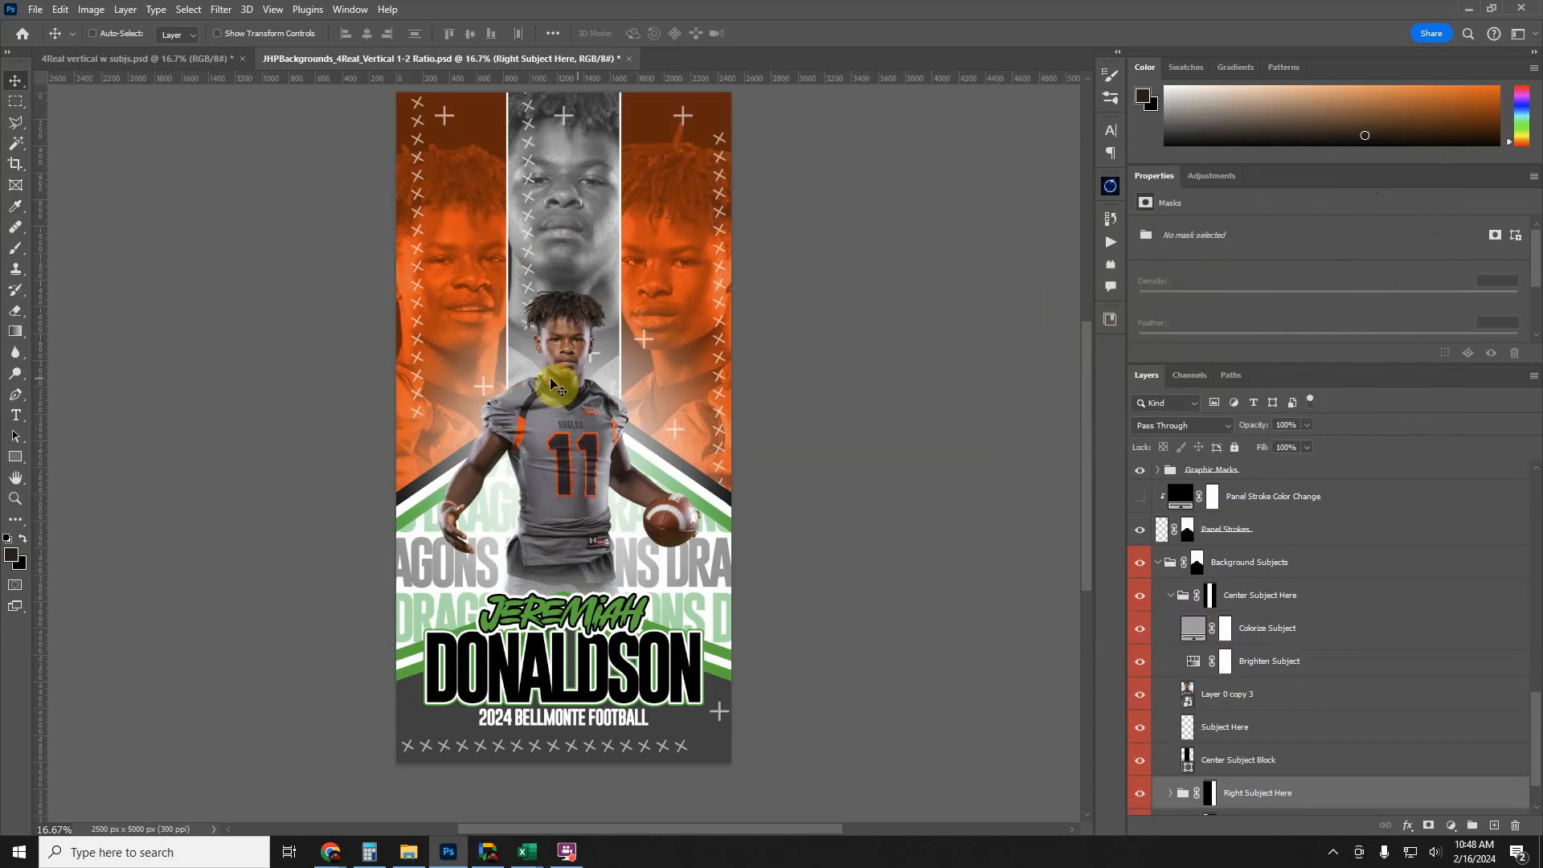
pyautogui.click(1197, 631)
pyautogui.doubleClick(1197, 629)
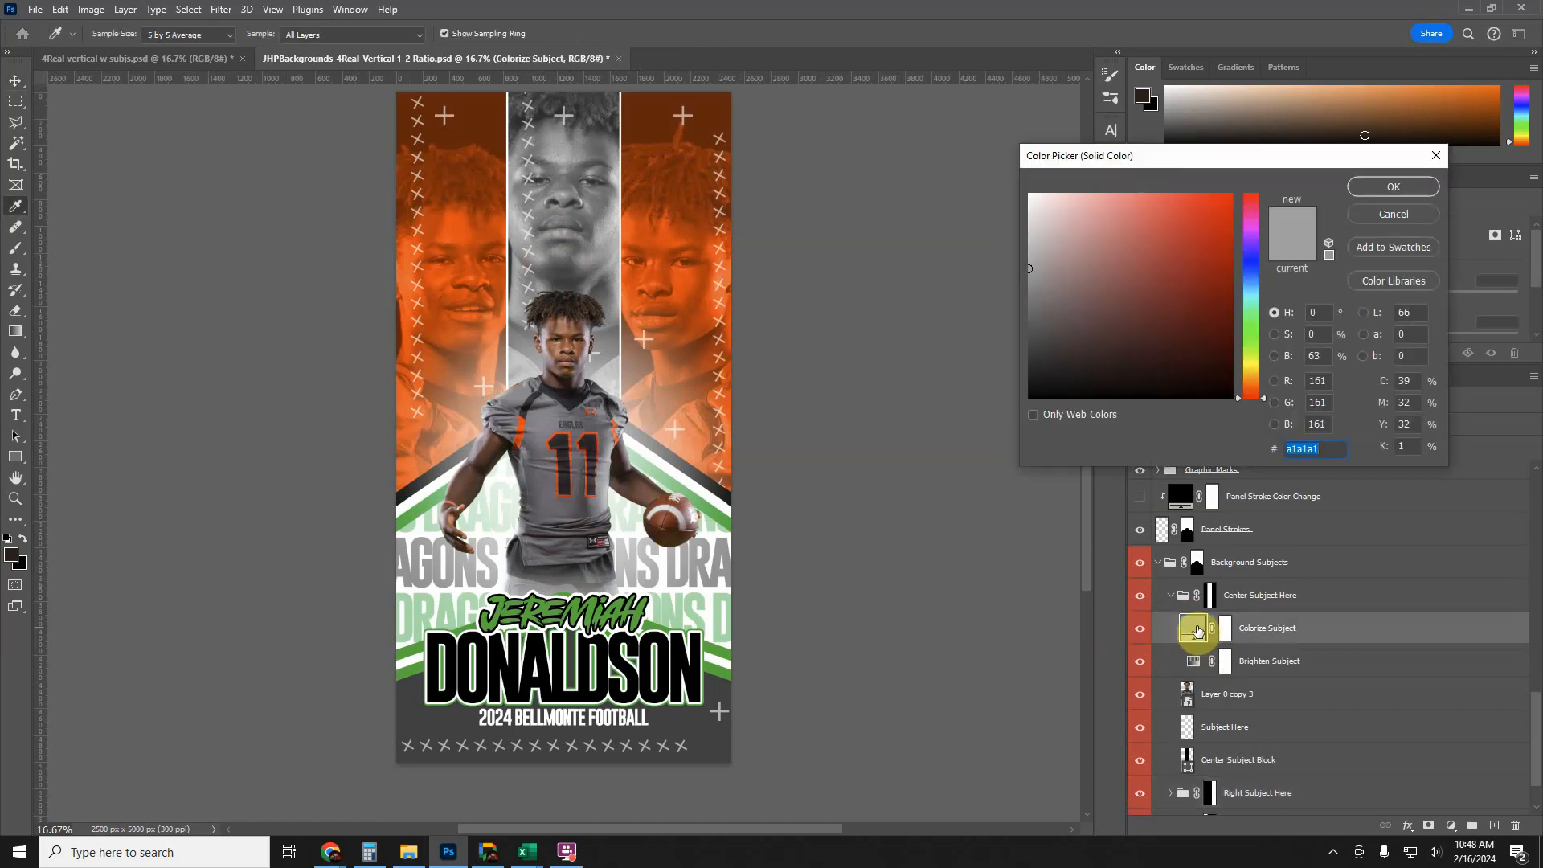
pyautogui.write('fd4604')
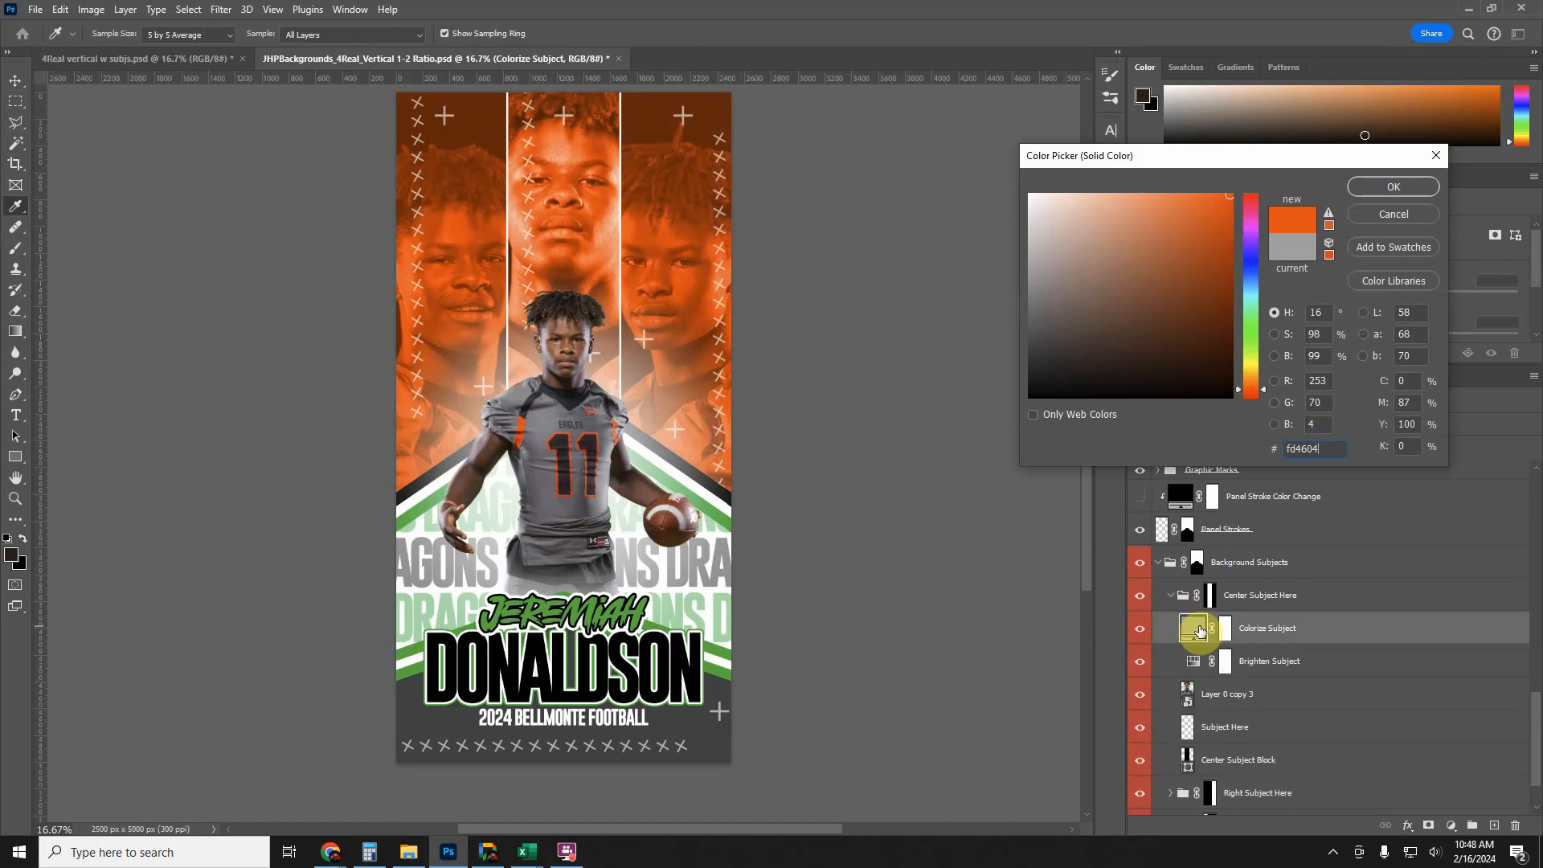
pyautogui.click(1393, 187)
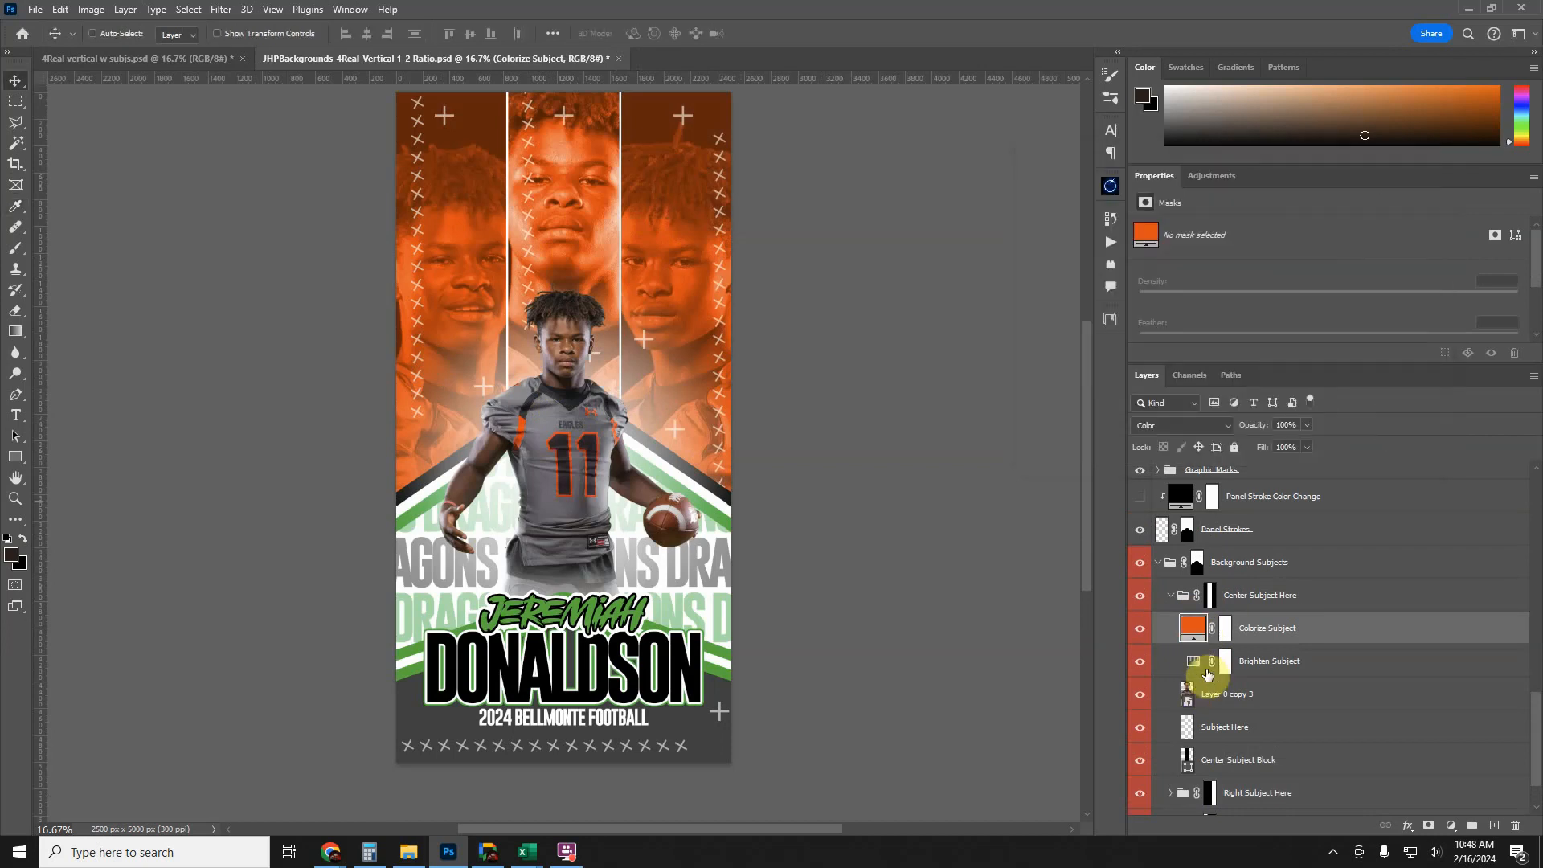
# - Try lowering the center Brighten Subject adjustment to 0% opacity, and undo it together with the center subject's orange recolor
pyautogui.click(1223, 661)
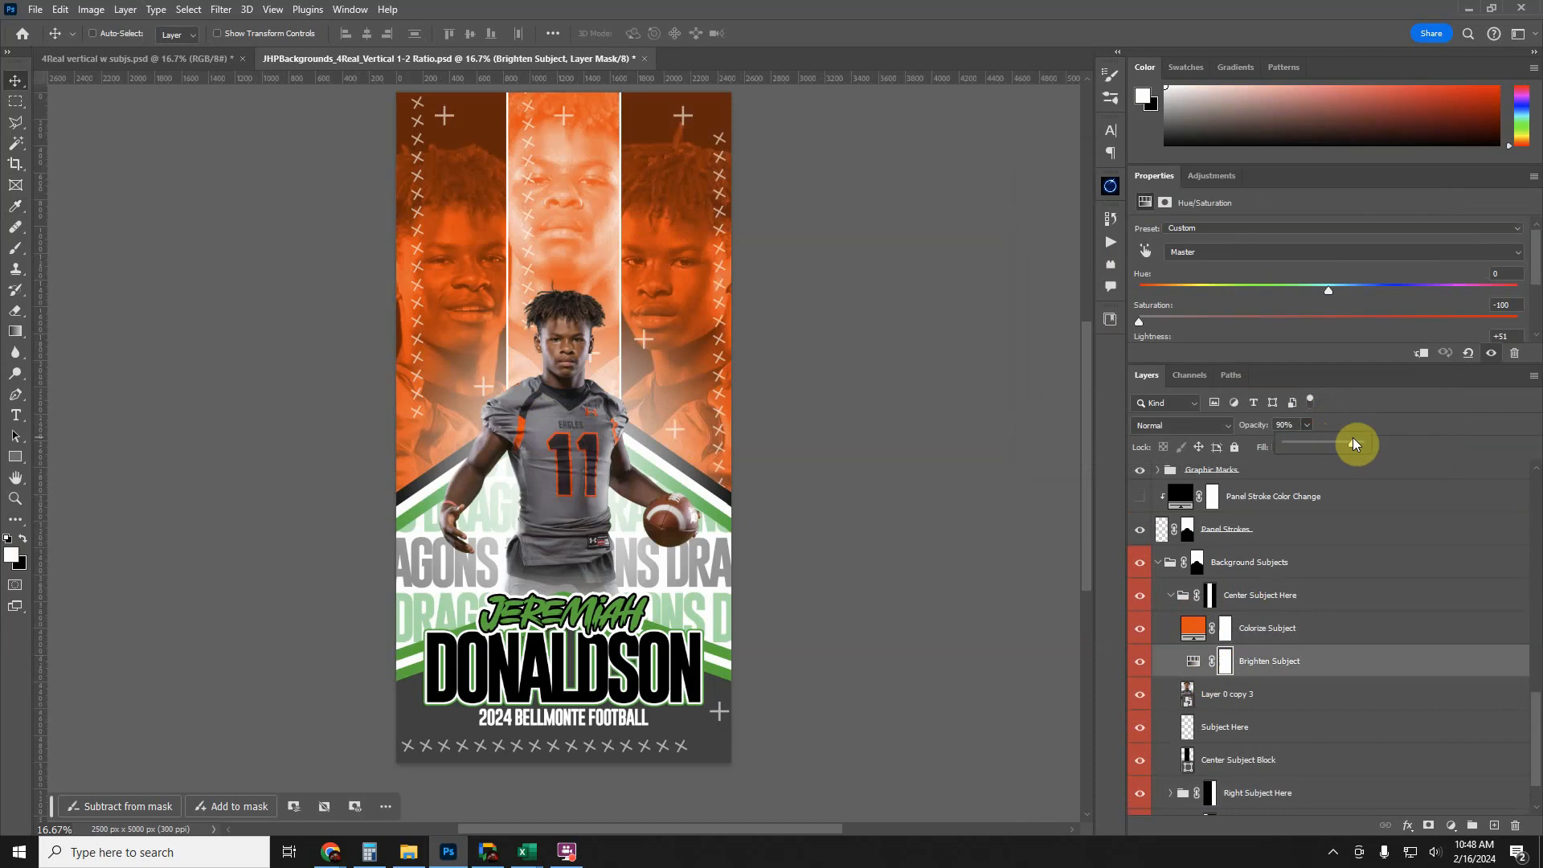
pyautogui.moveTo(1337, 447); pyautogui.dragTo(1114, 473)
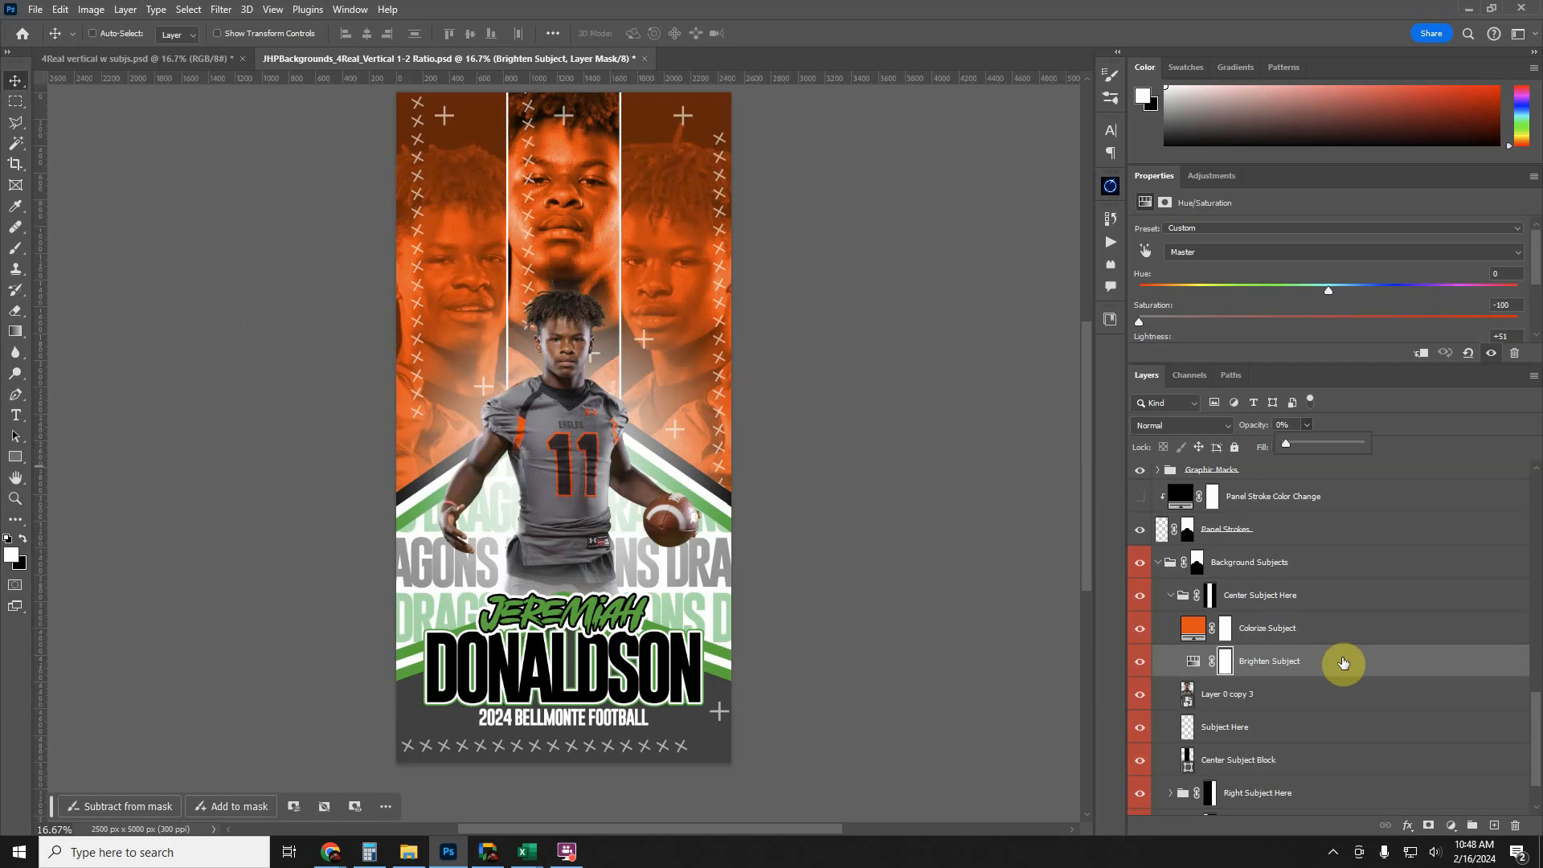
pyautogui.hotkey('ctrl', 'z')
pyautogui.hotkey('ctrl', 'z')
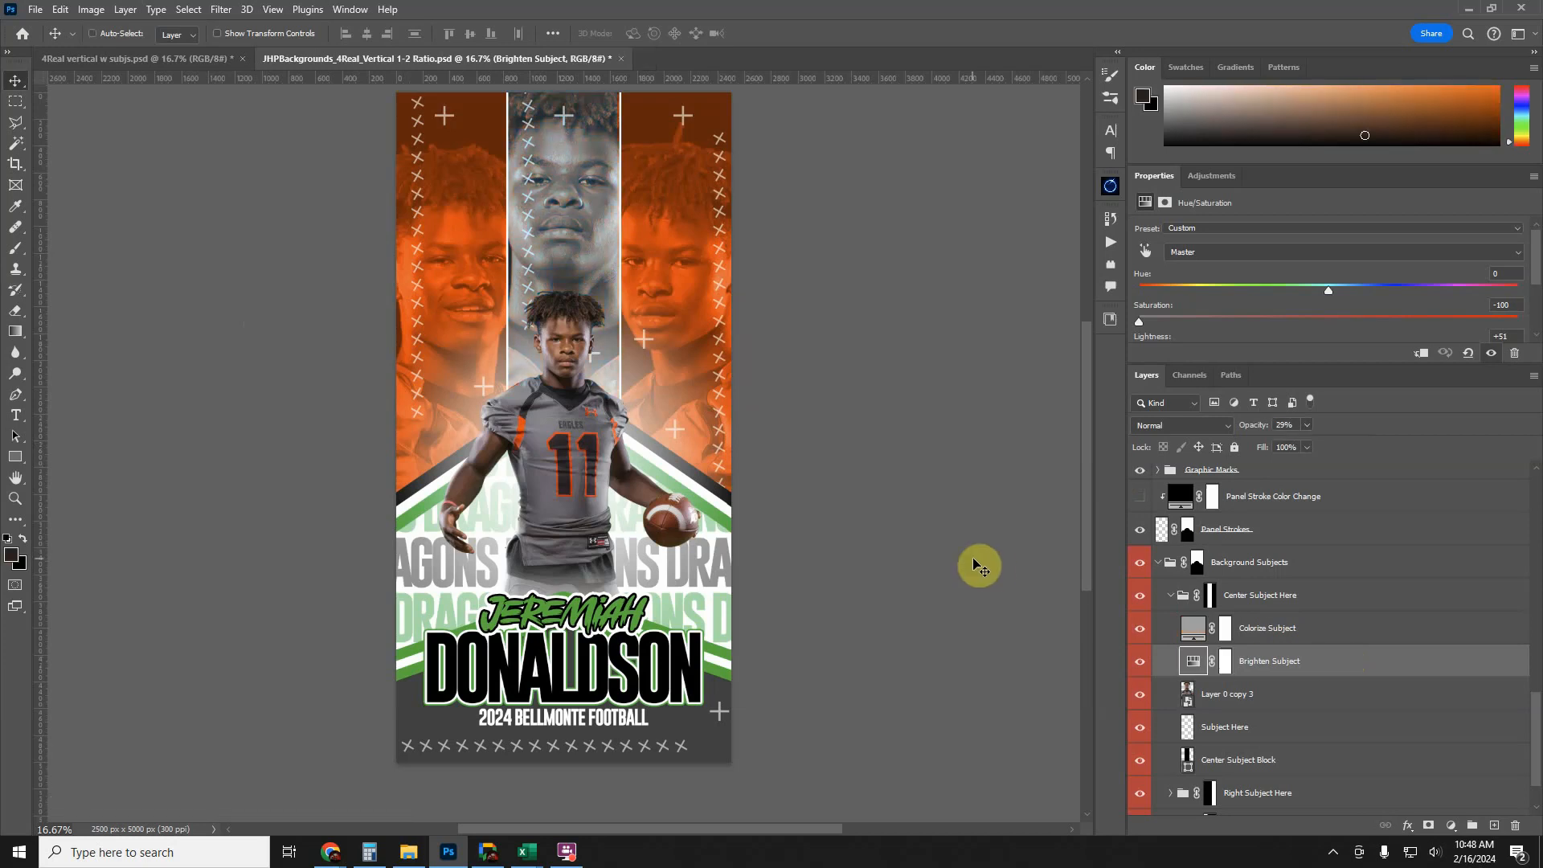
# - Collapse the Center Subject Here and Background Subjects groups, and compare Background Border Line 2 with its color change hidden and shown
pyautogui.click(1170, 596)
pyautogui.click(1157, 667)
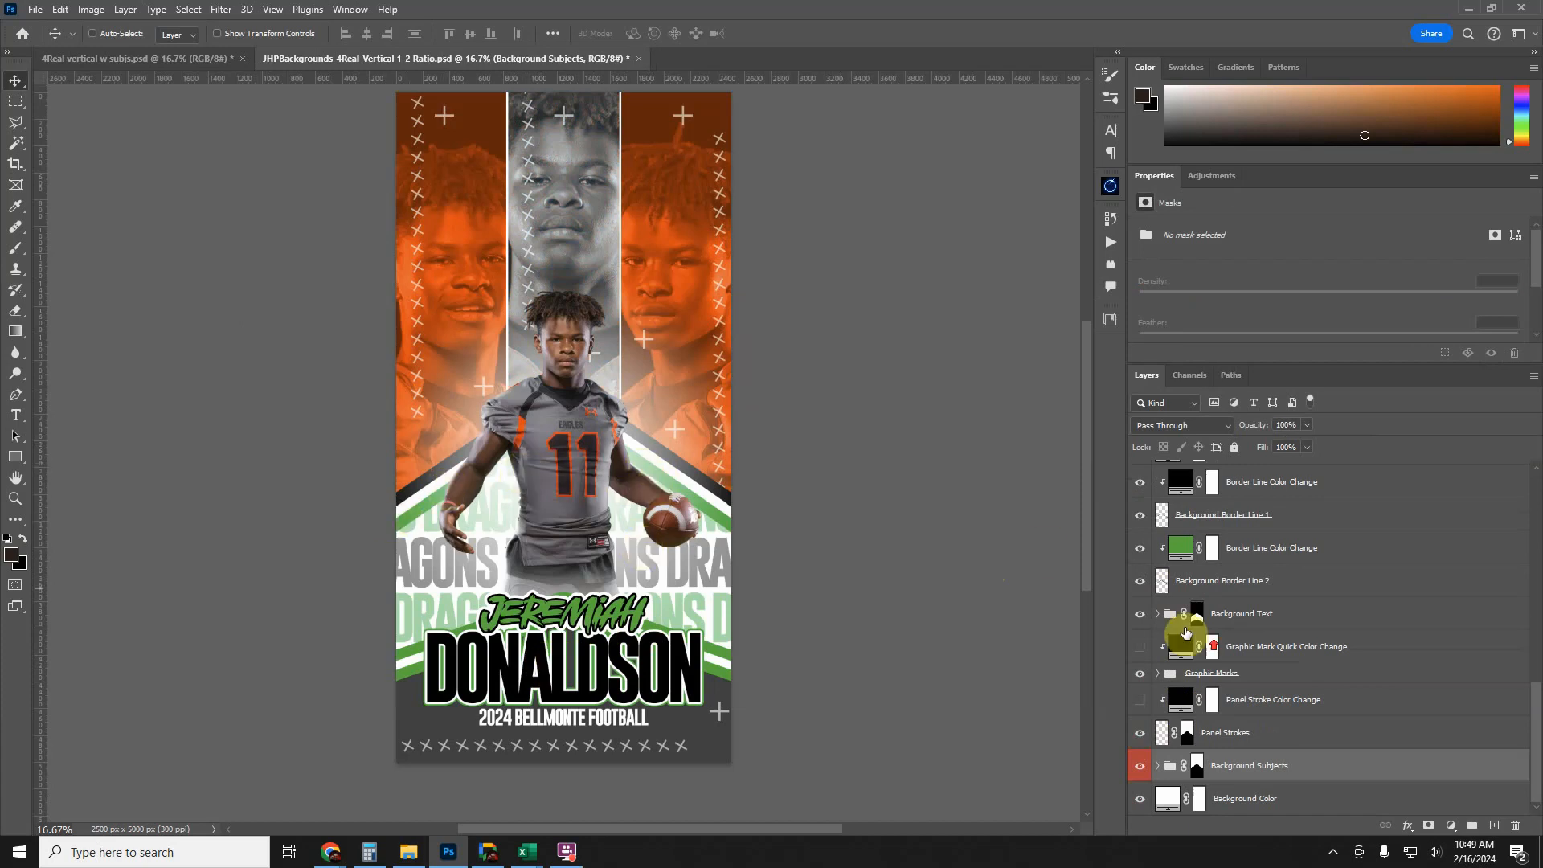
pyautogui.scroll(2, 1181, 627)
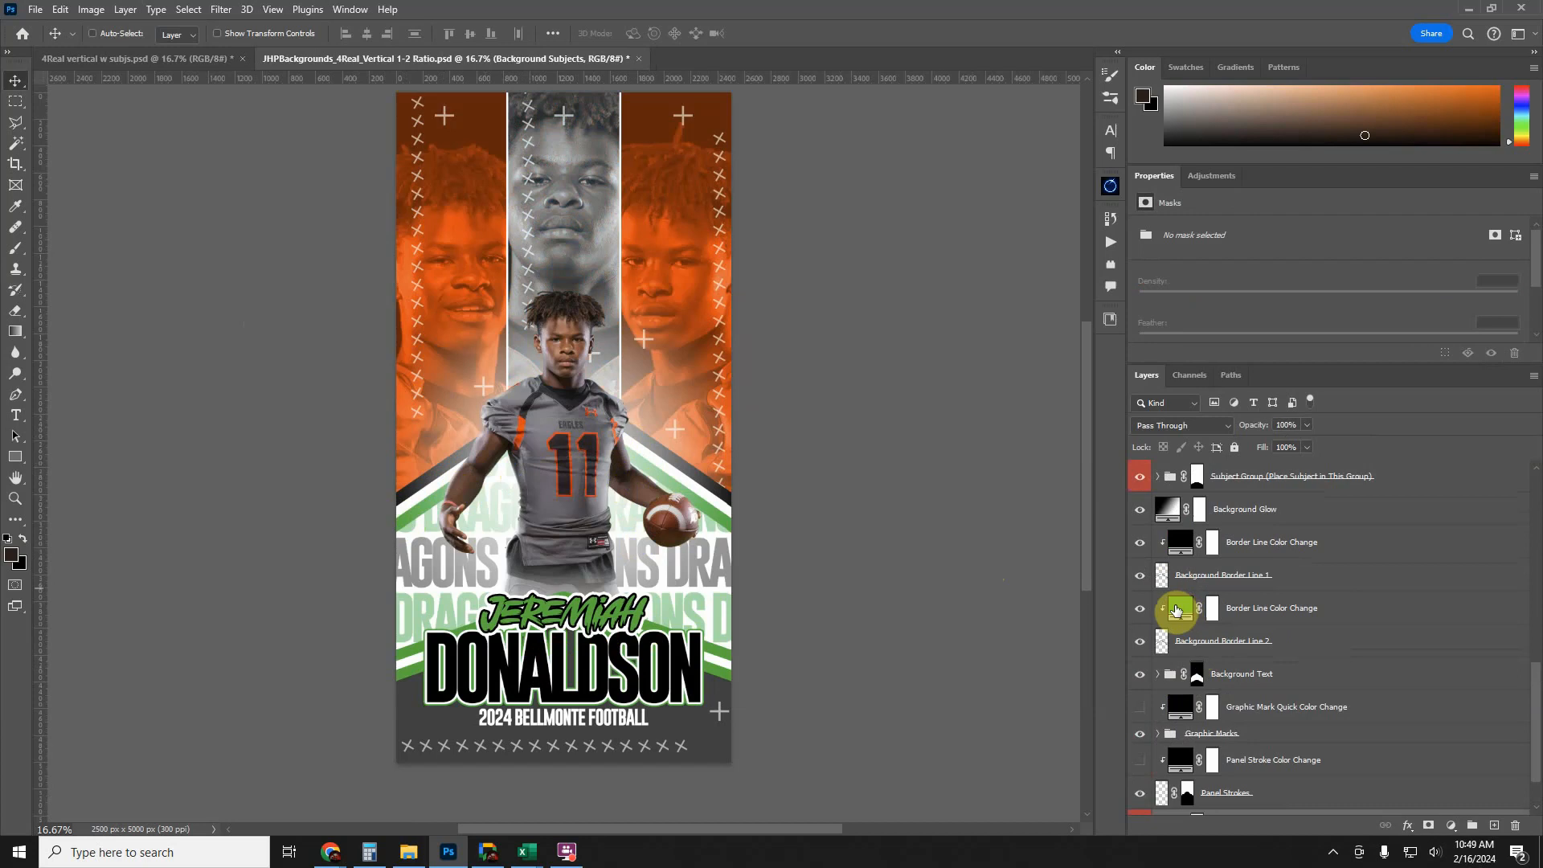
pyautogui.click(1140, 608)
pyautogui.click(1141, 609)
pyautogui.click(1142, 610)
pyautogui.click(1142, 610)
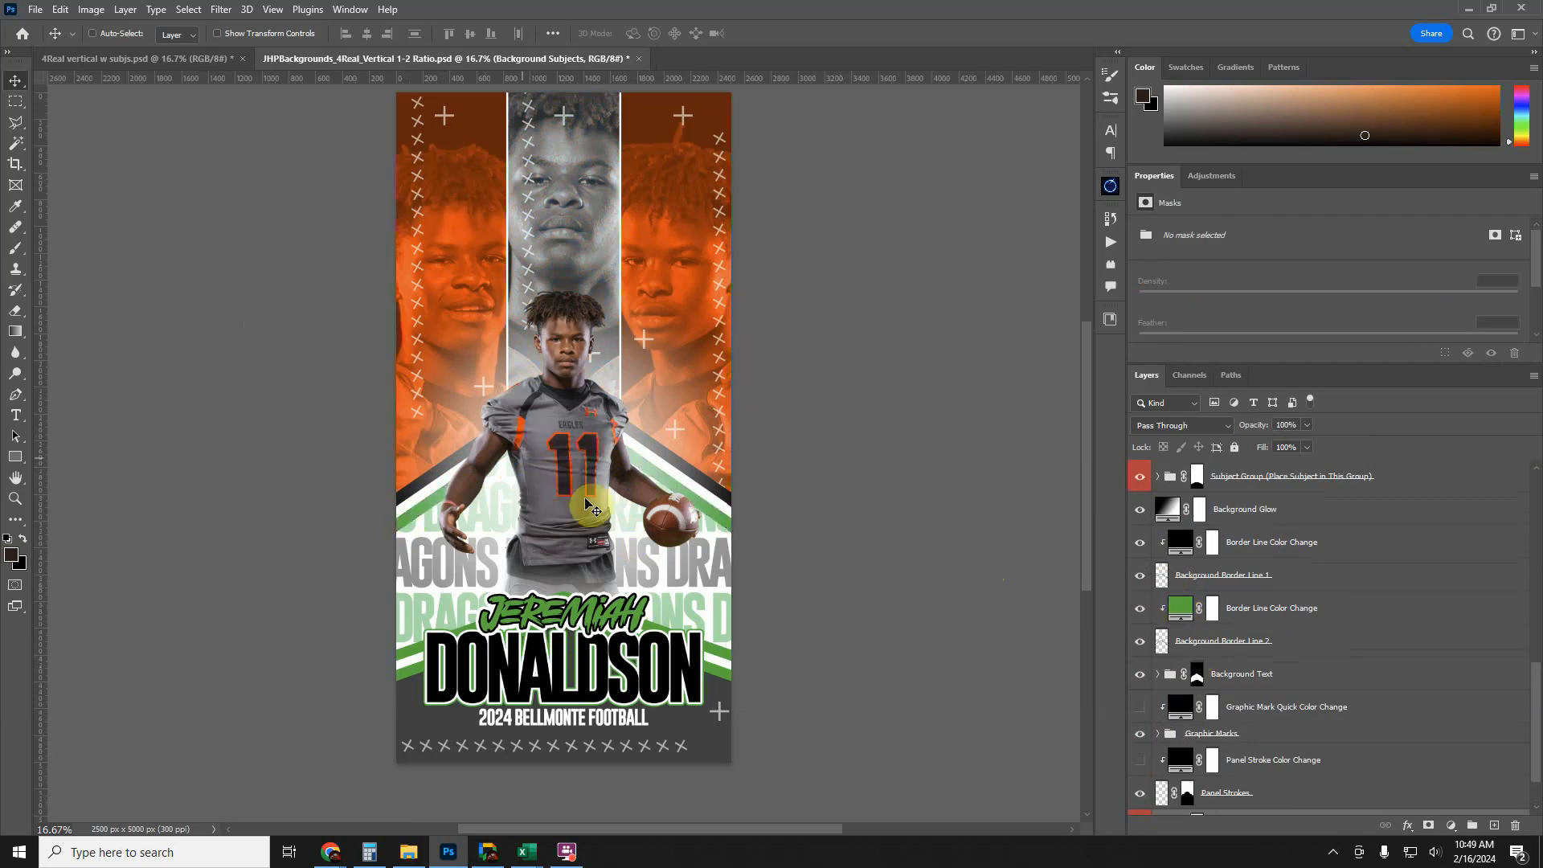
# - Recolor the Border Line Color Change fill of Background Border Line 2 to orange fd4604
pyautogui.doubleClick(1181, 610)
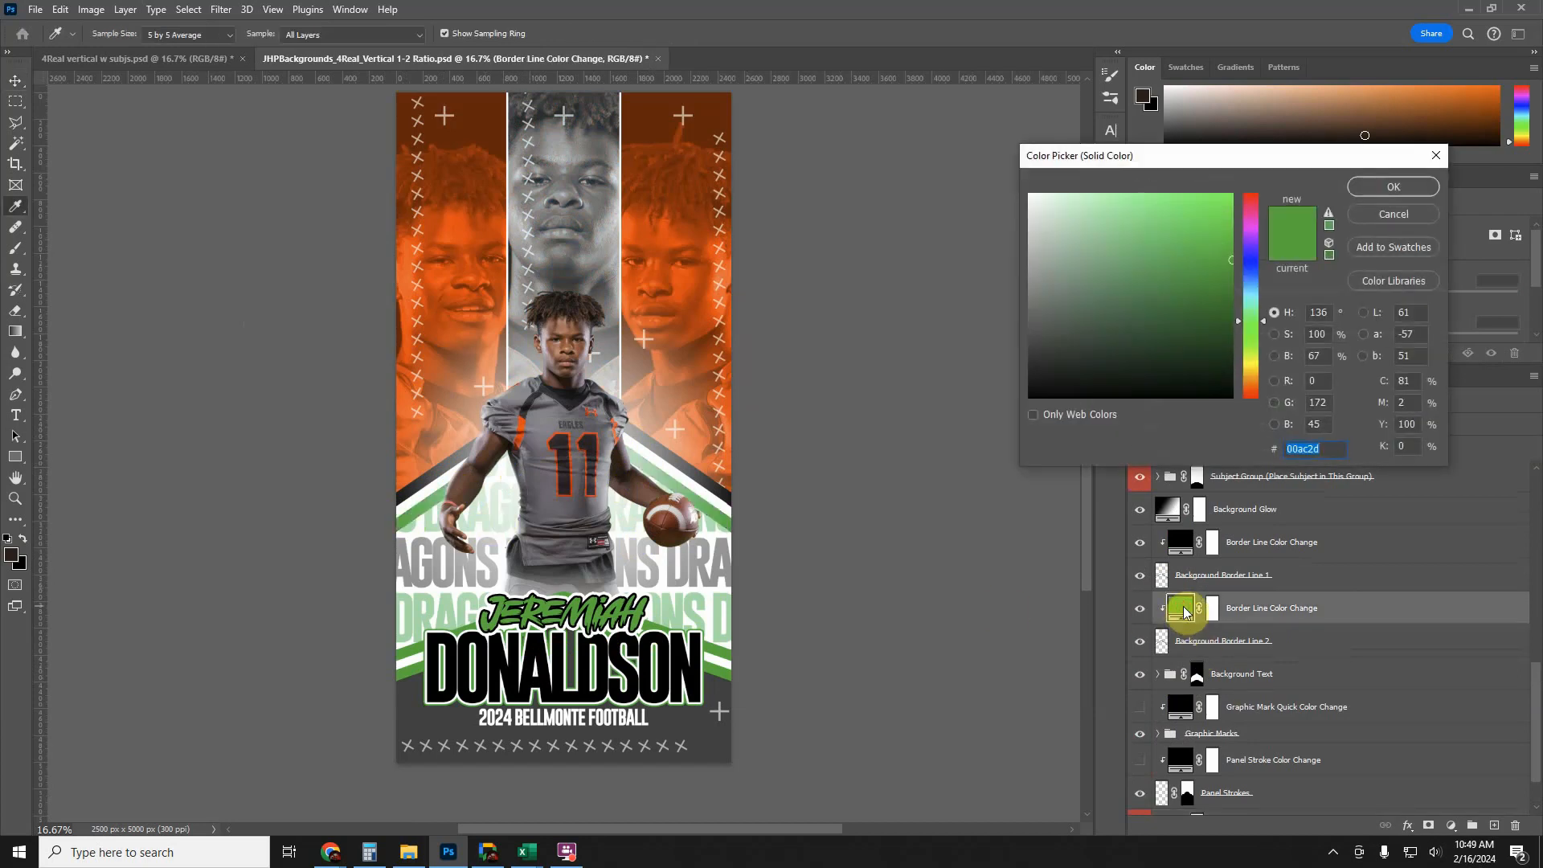
pyautogui.click(755, 554)
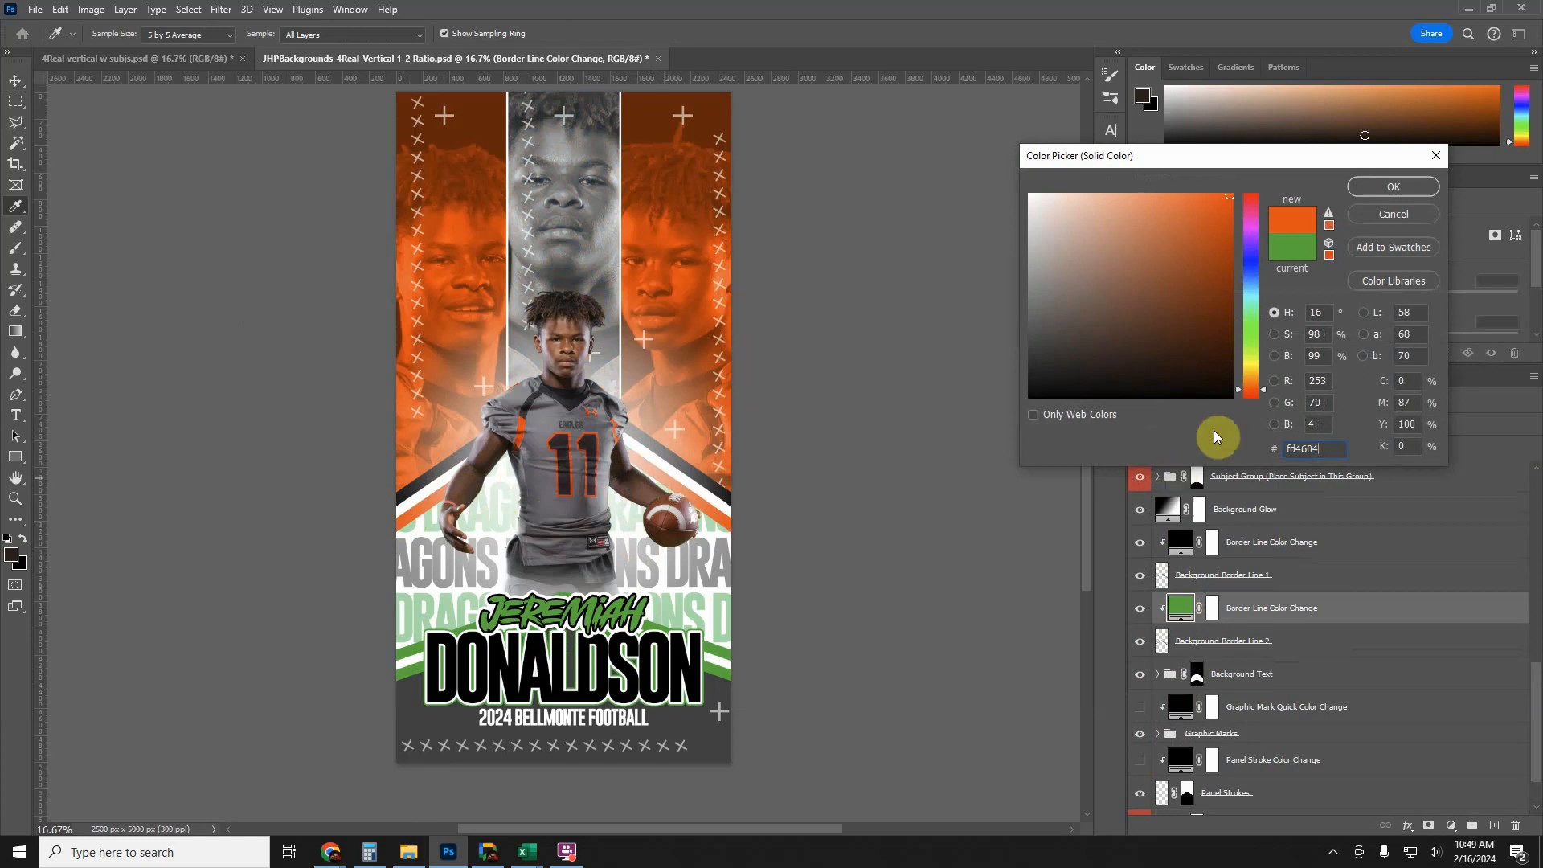
pyautogui.click(1394, 187)
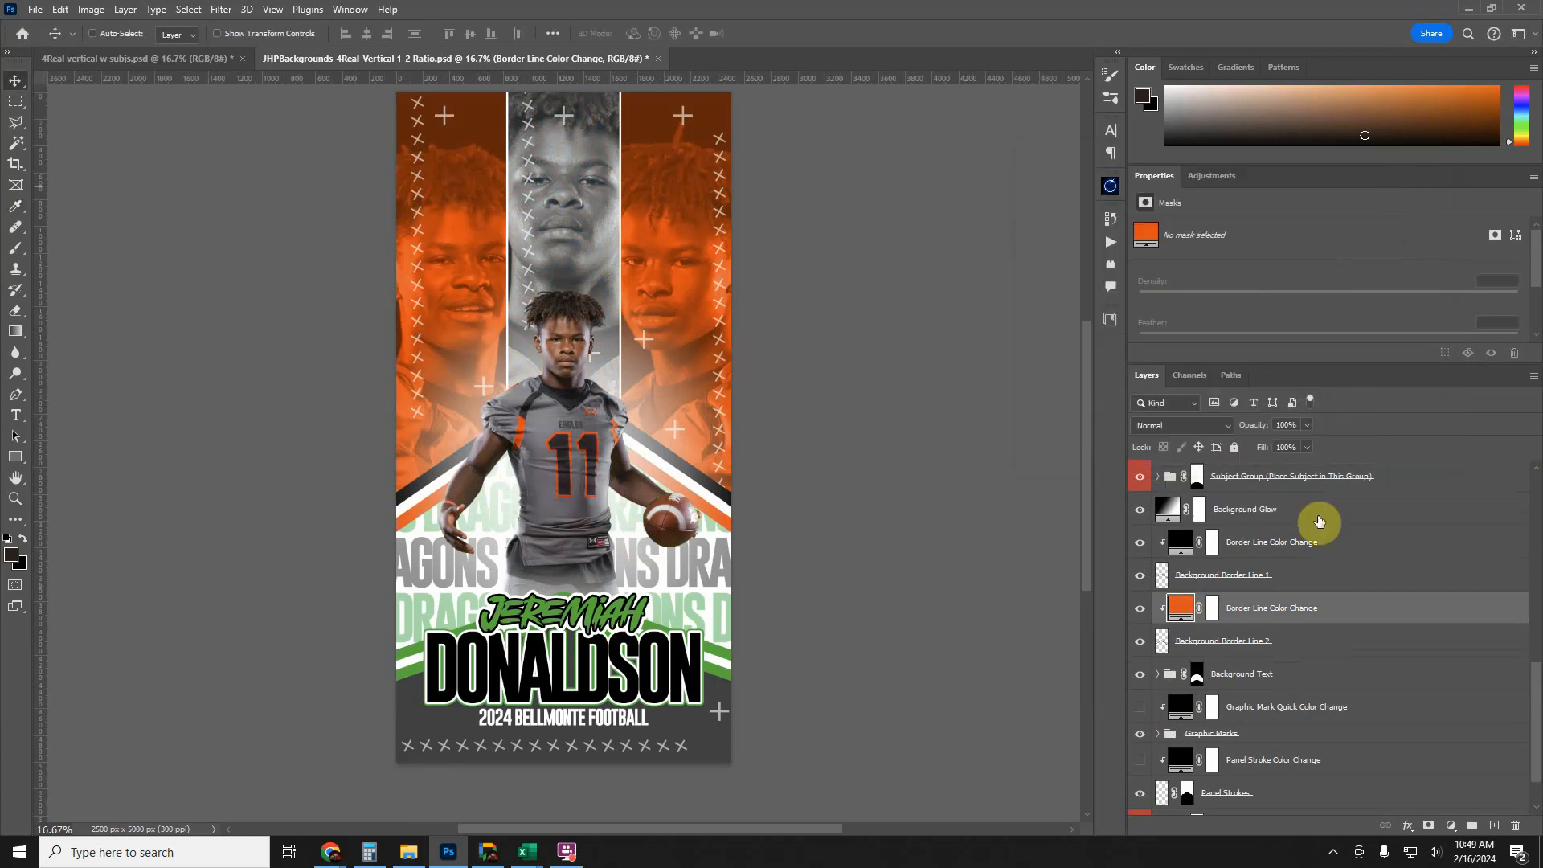
# - Try orange fd4604, white ffffff and green 00ac2d for the Background Border Line 1 color fill, and discard the change
pyautogui.doubleClick(1181, 542)
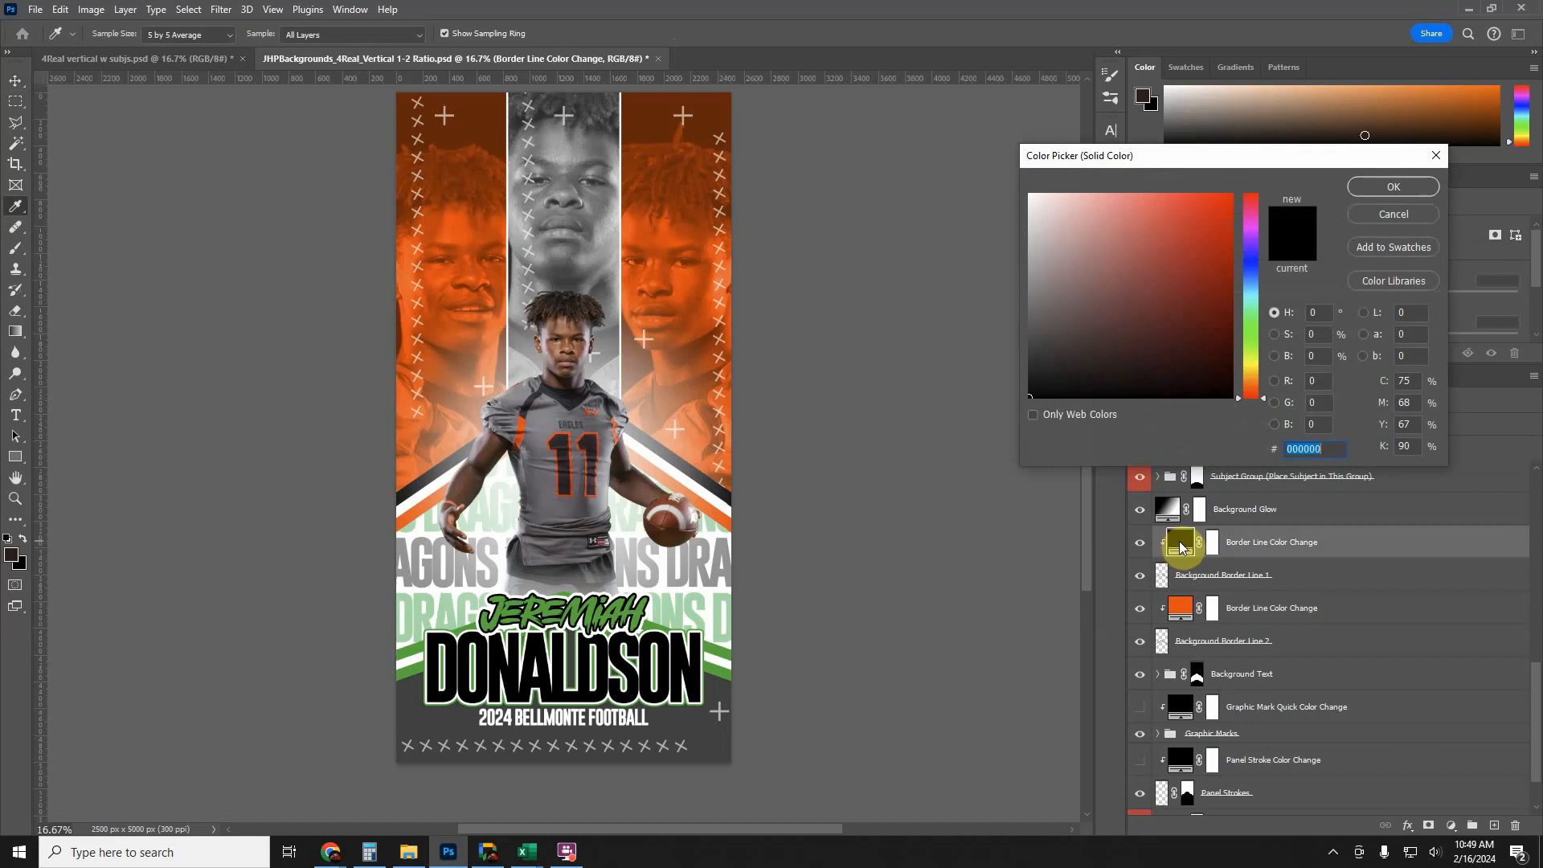
pyautogui.write('fd4604')
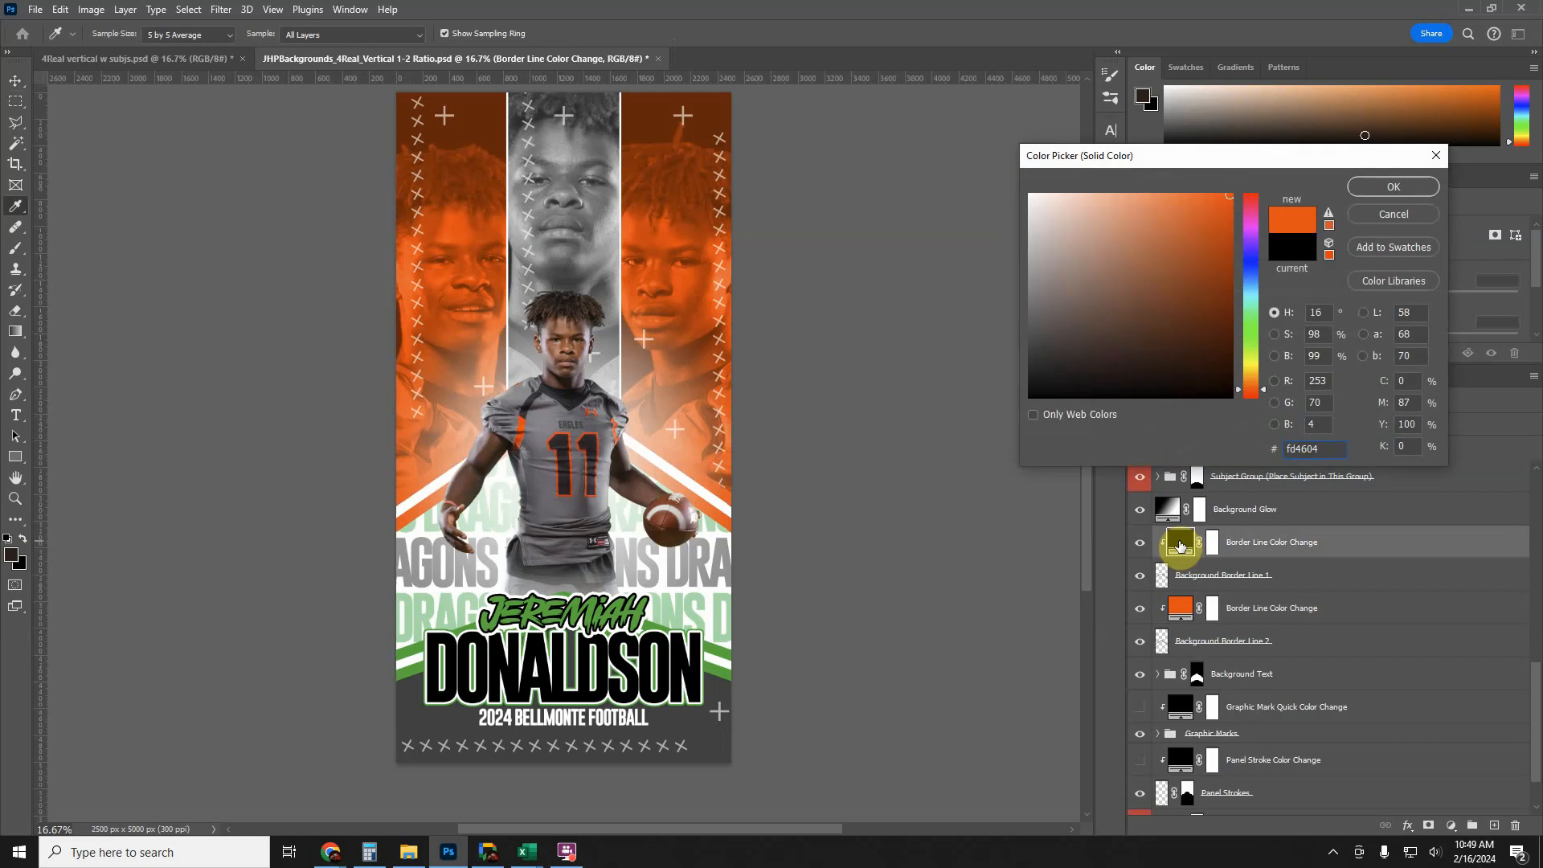
pyautogui.moveTo(1090, 297); pyautogui.dragTo(1015, 162)
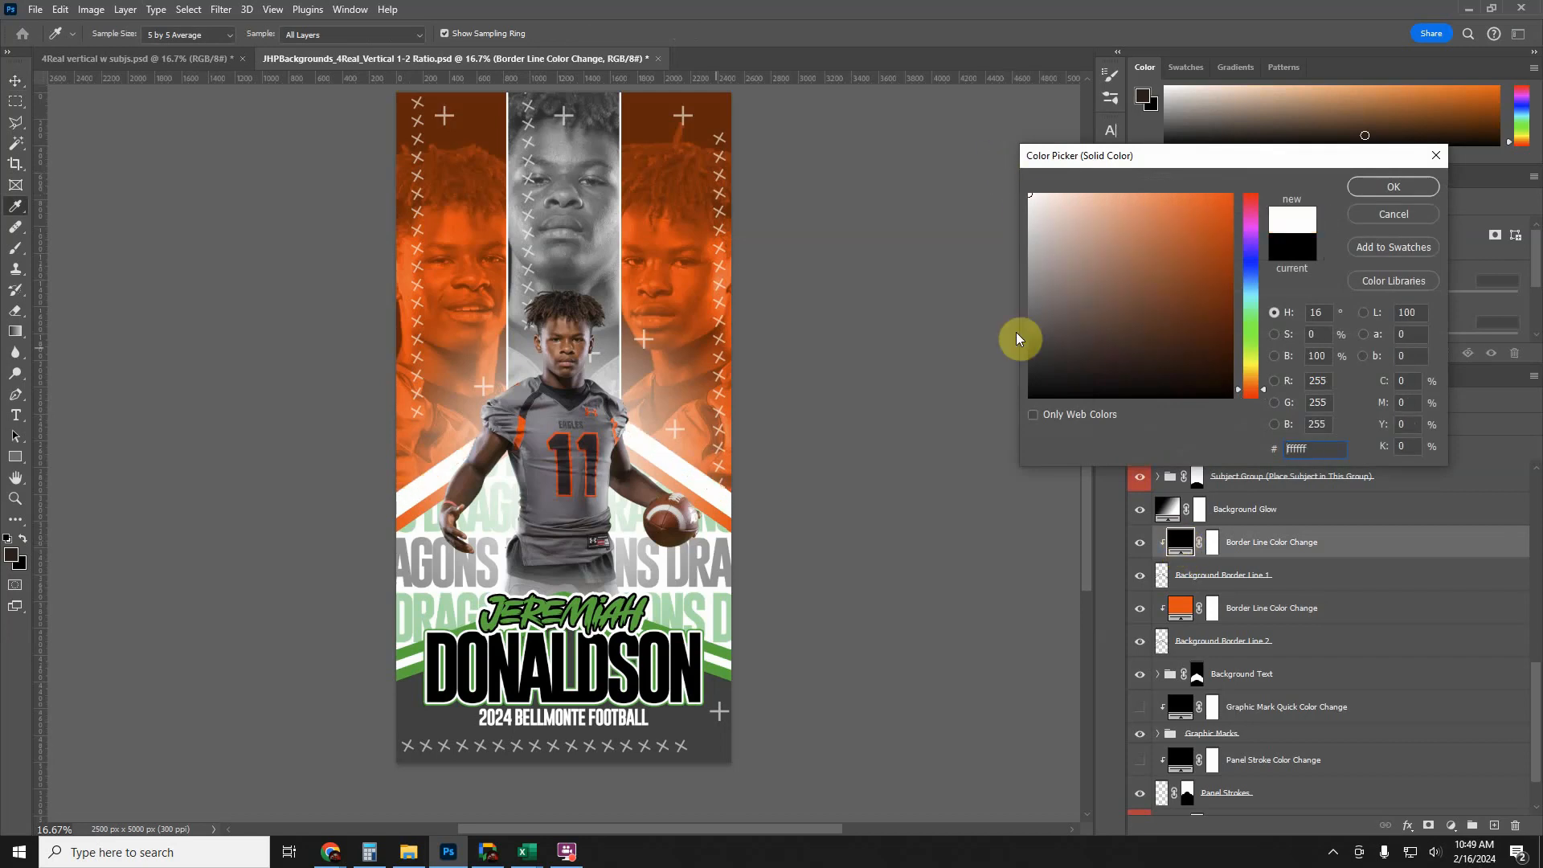
pyautogui.click(646, 608)
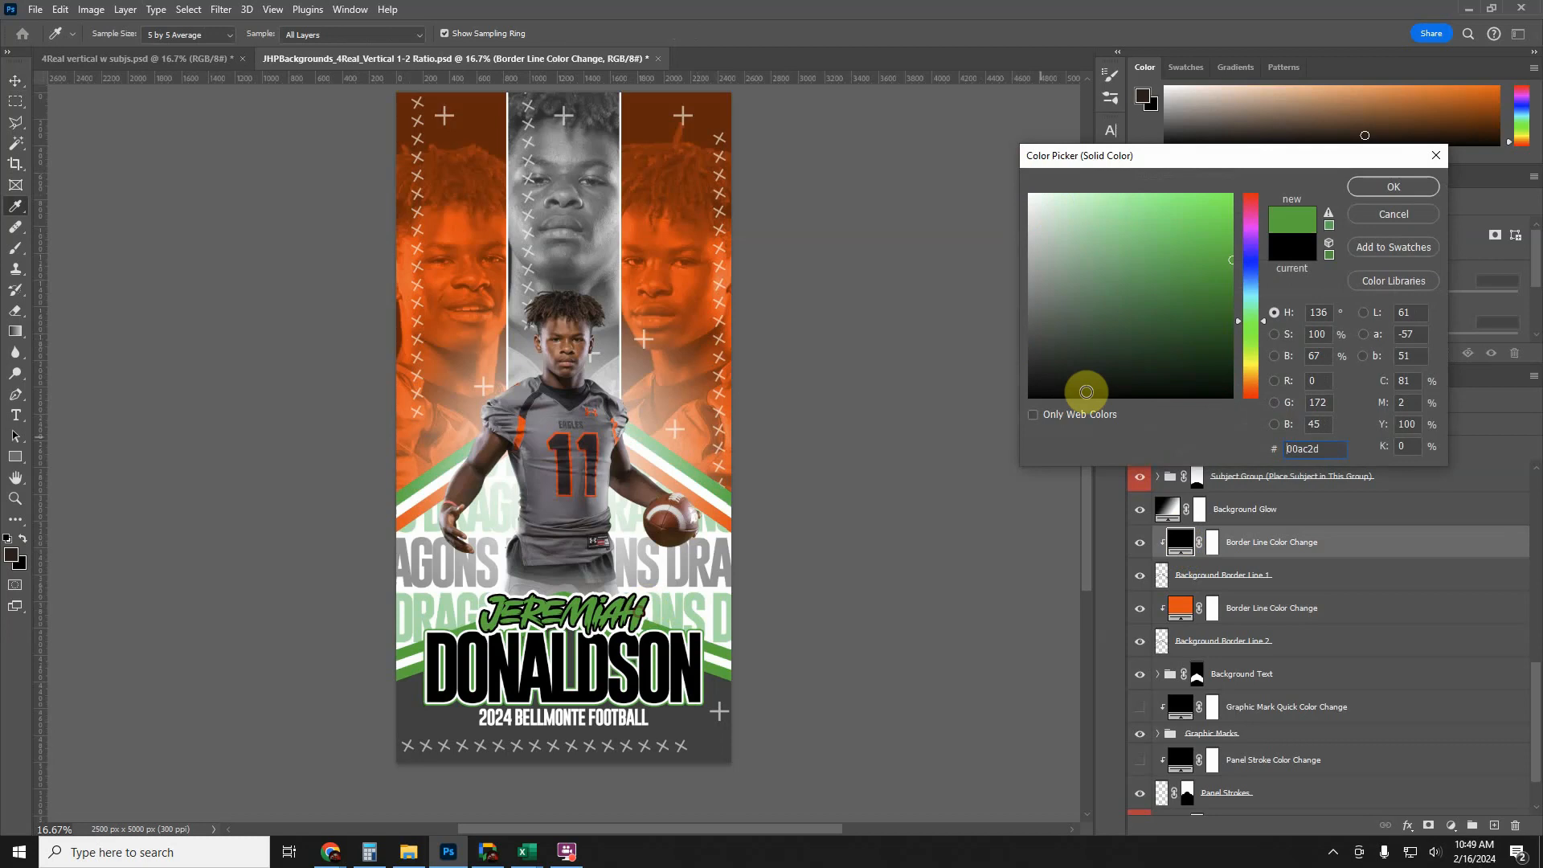
pyautogui.click(1388, 213)
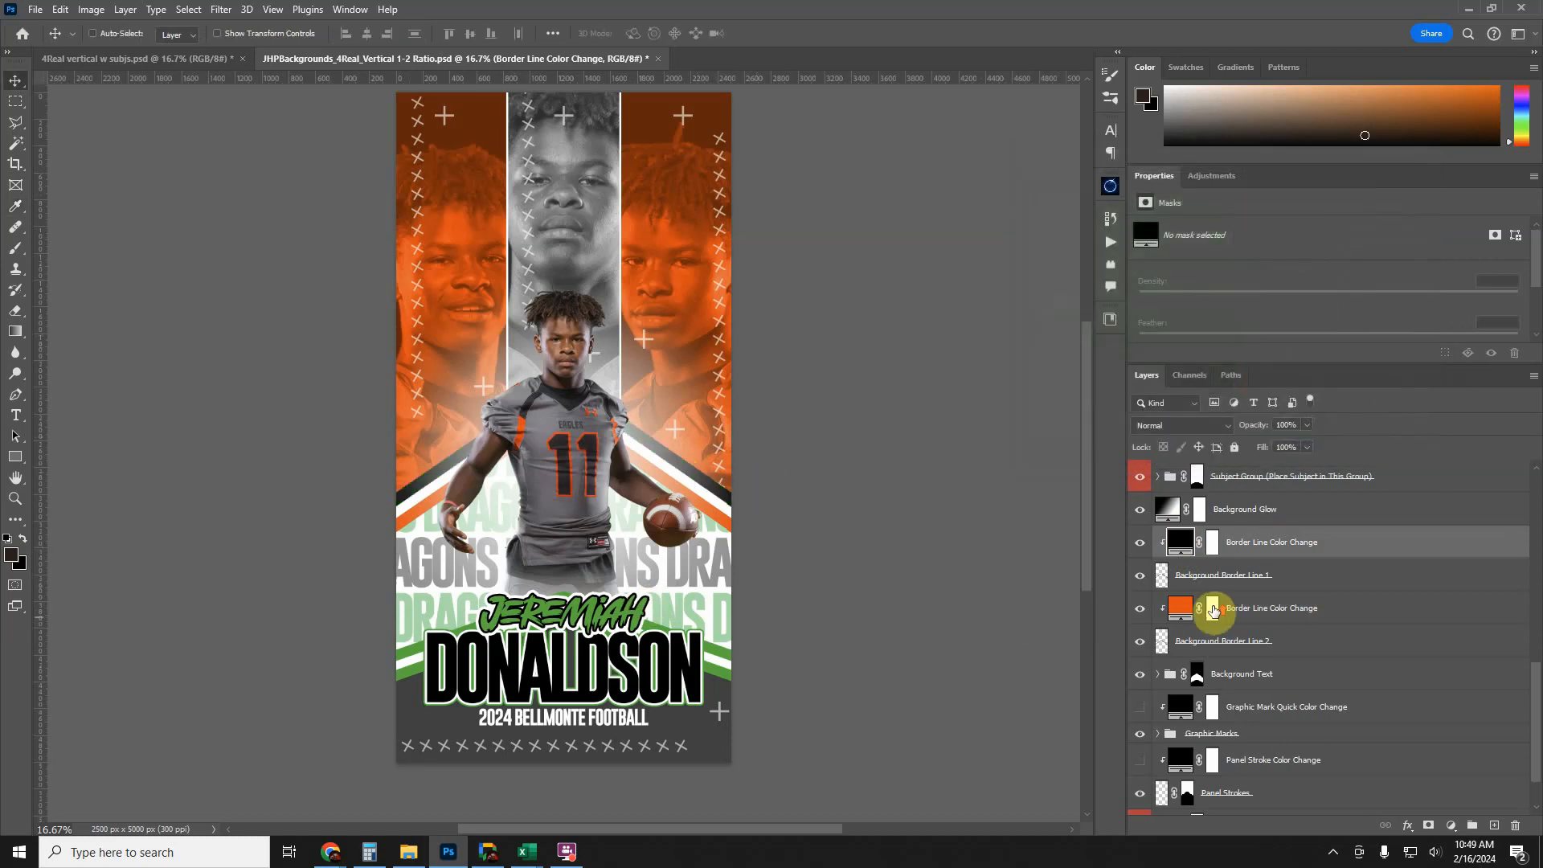
# - Check the contents of the Subject Group and compare the banner with Subject Brighten Base hidden and shown
pyautogui.scroll(3, 1212, 609)
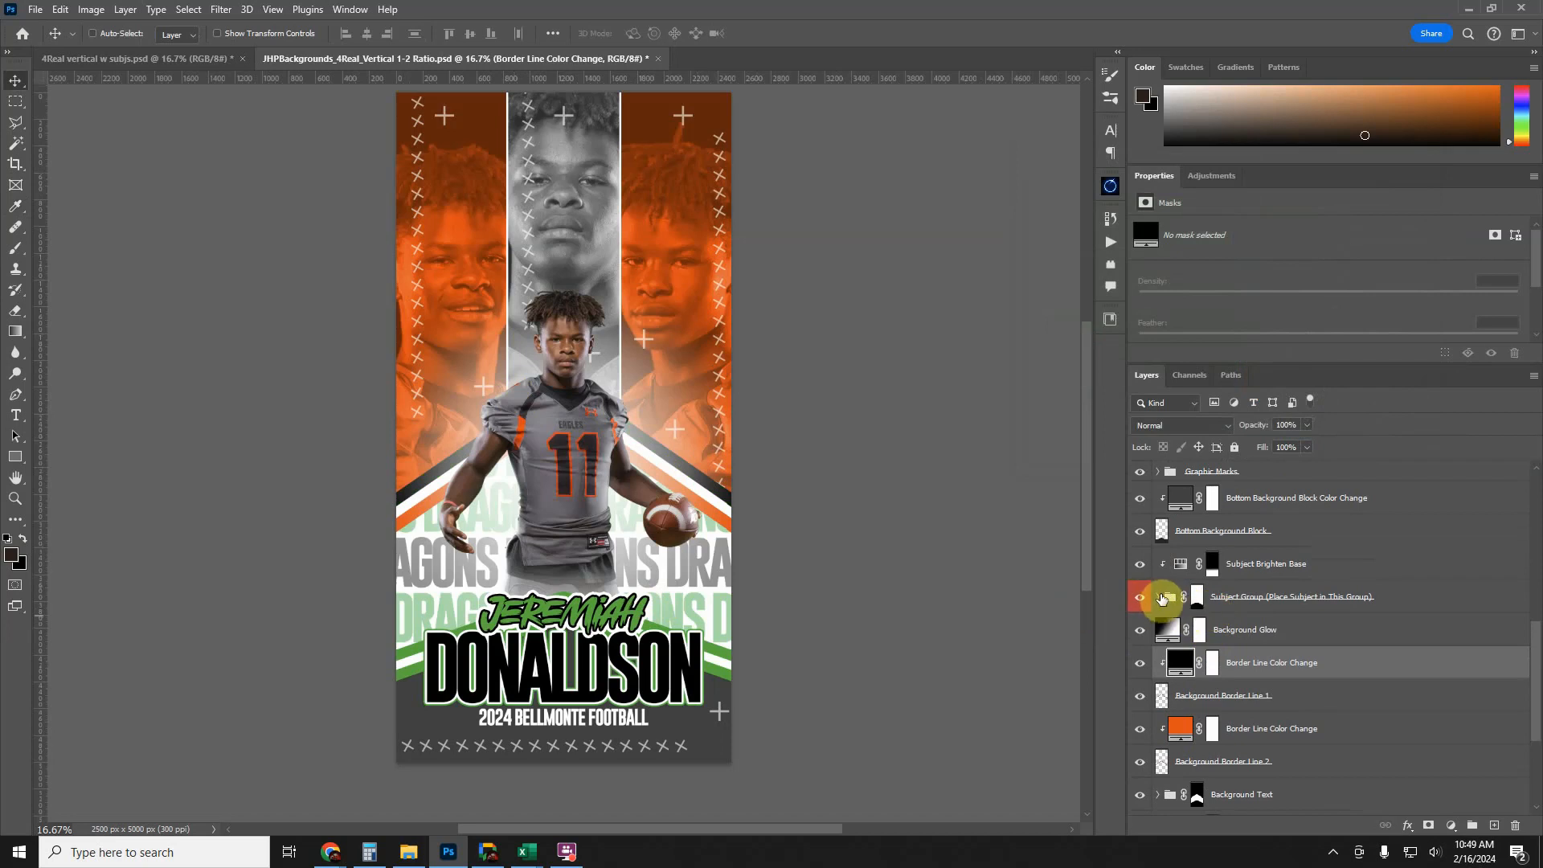
pyautogui.click(1158, 597)
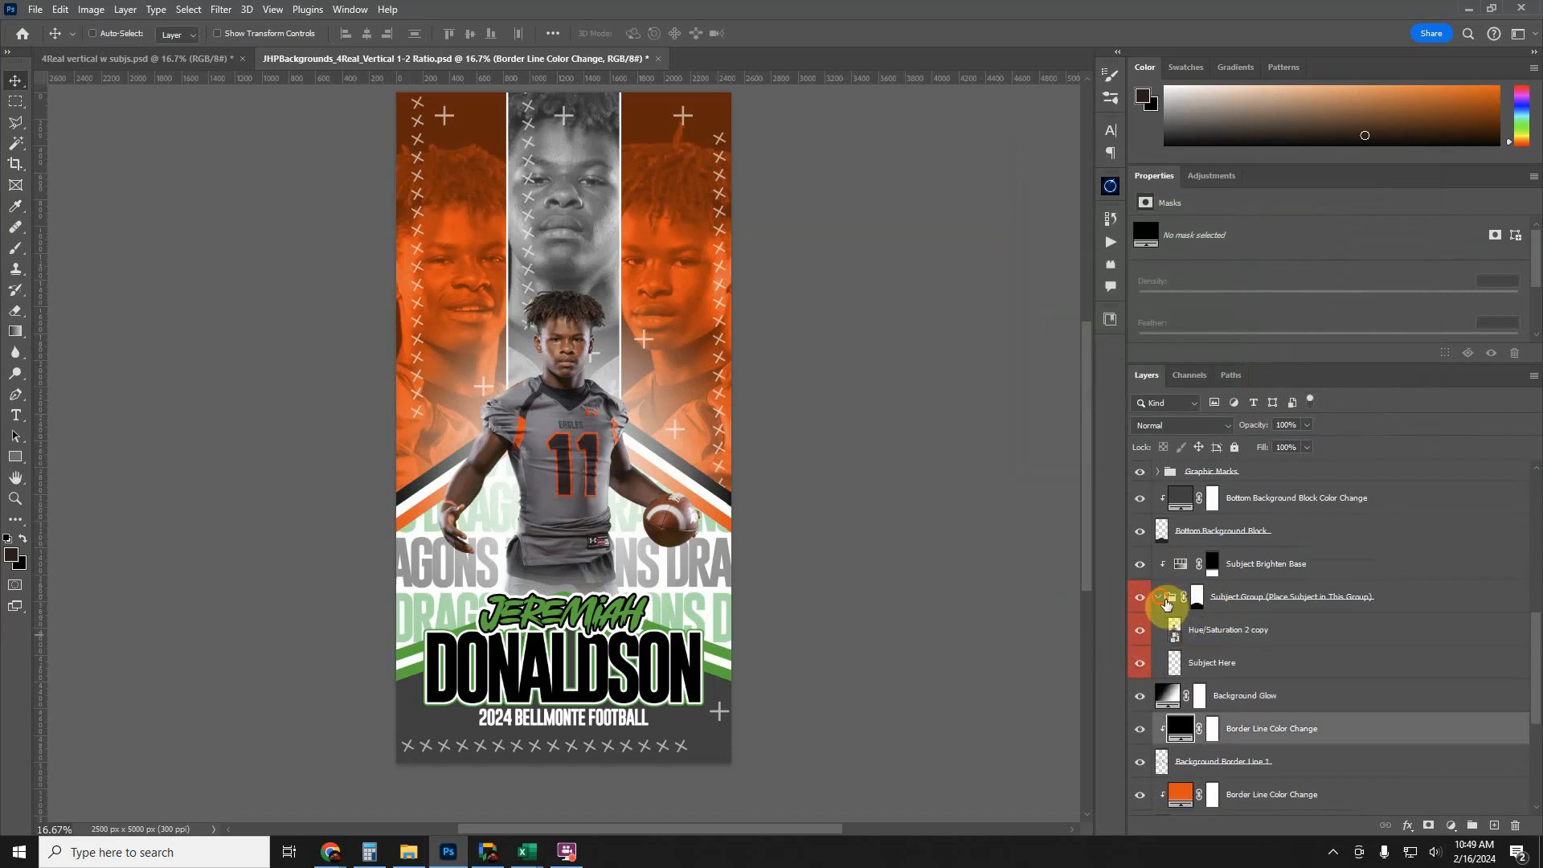
pyautogui.click(1162, 599)
pyautogui.click(1141, 564)
pyautogui.click(1141, 564)
pyautogui.click(1141, 564)
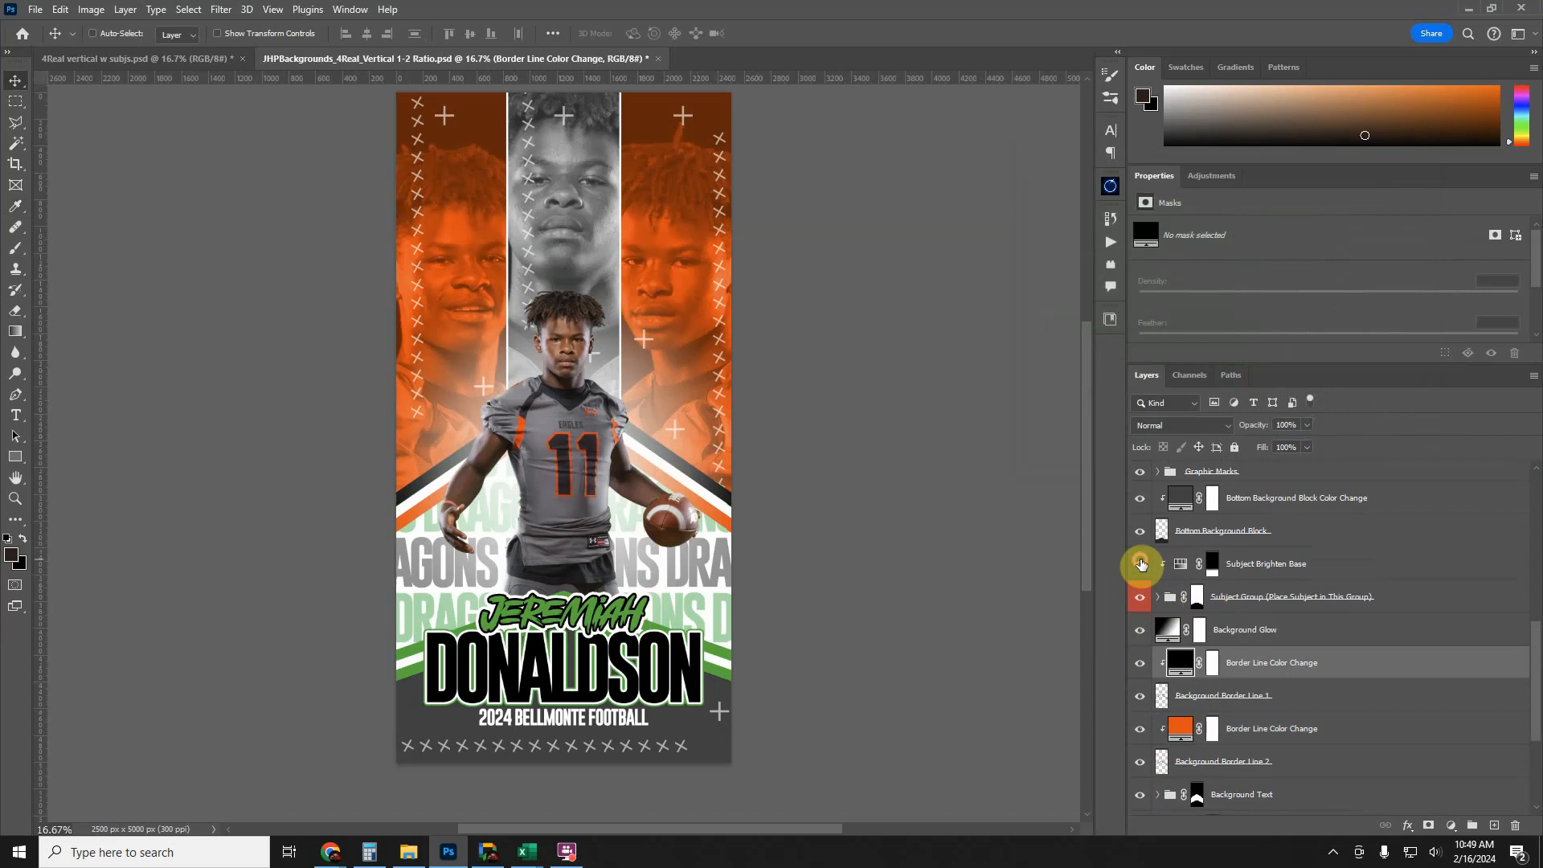
pyautogui.click(1141, 564)
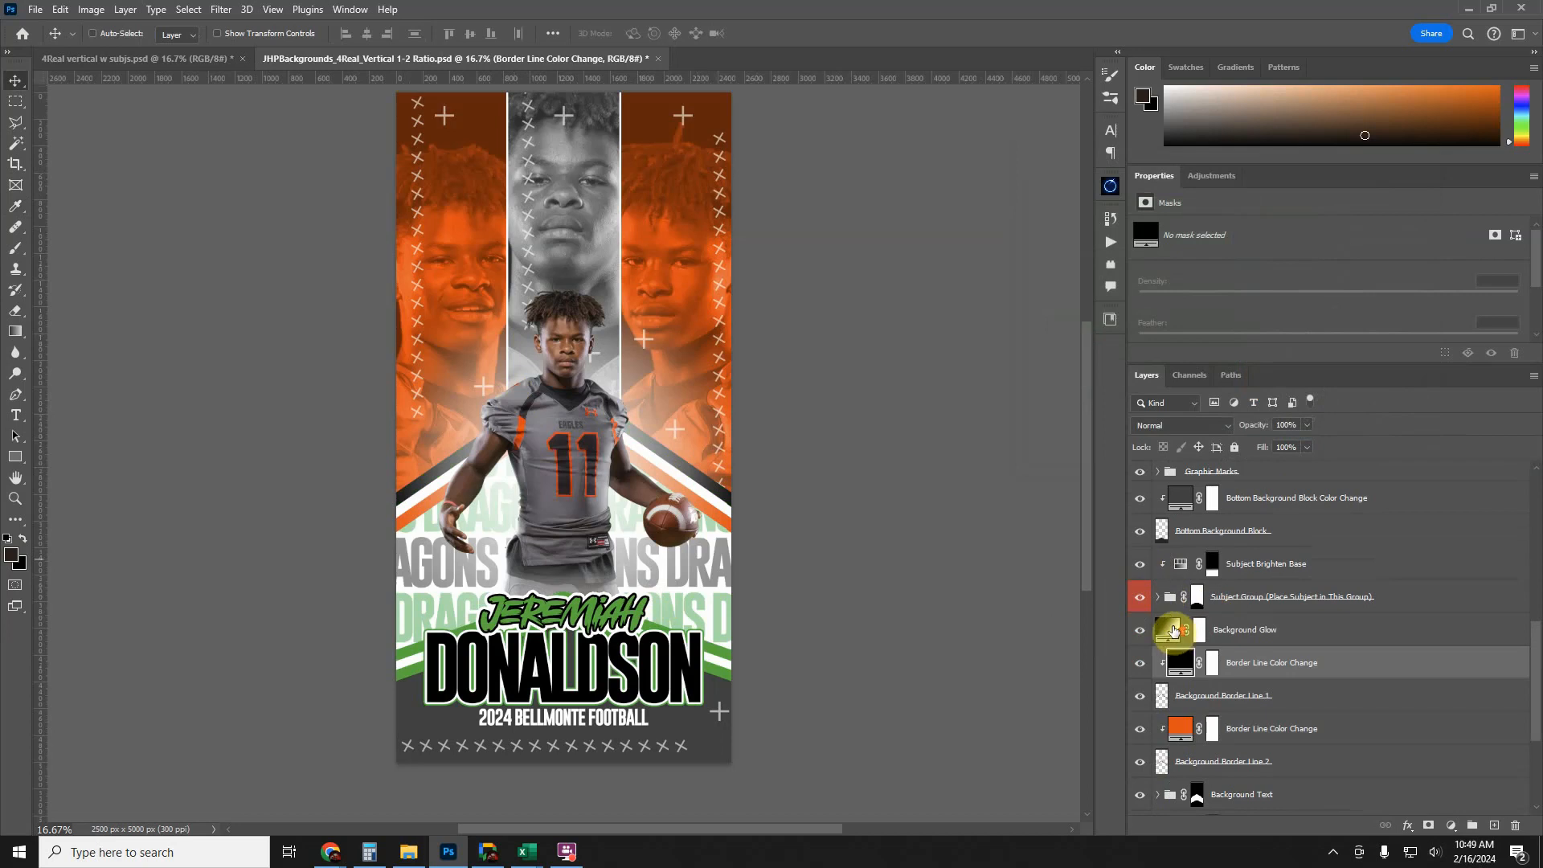
# - Recolor the Border Line Color Change fill of Foreground Border Line 2 to orange fd4604
pyautogui.scroll(5, 1173, 631)
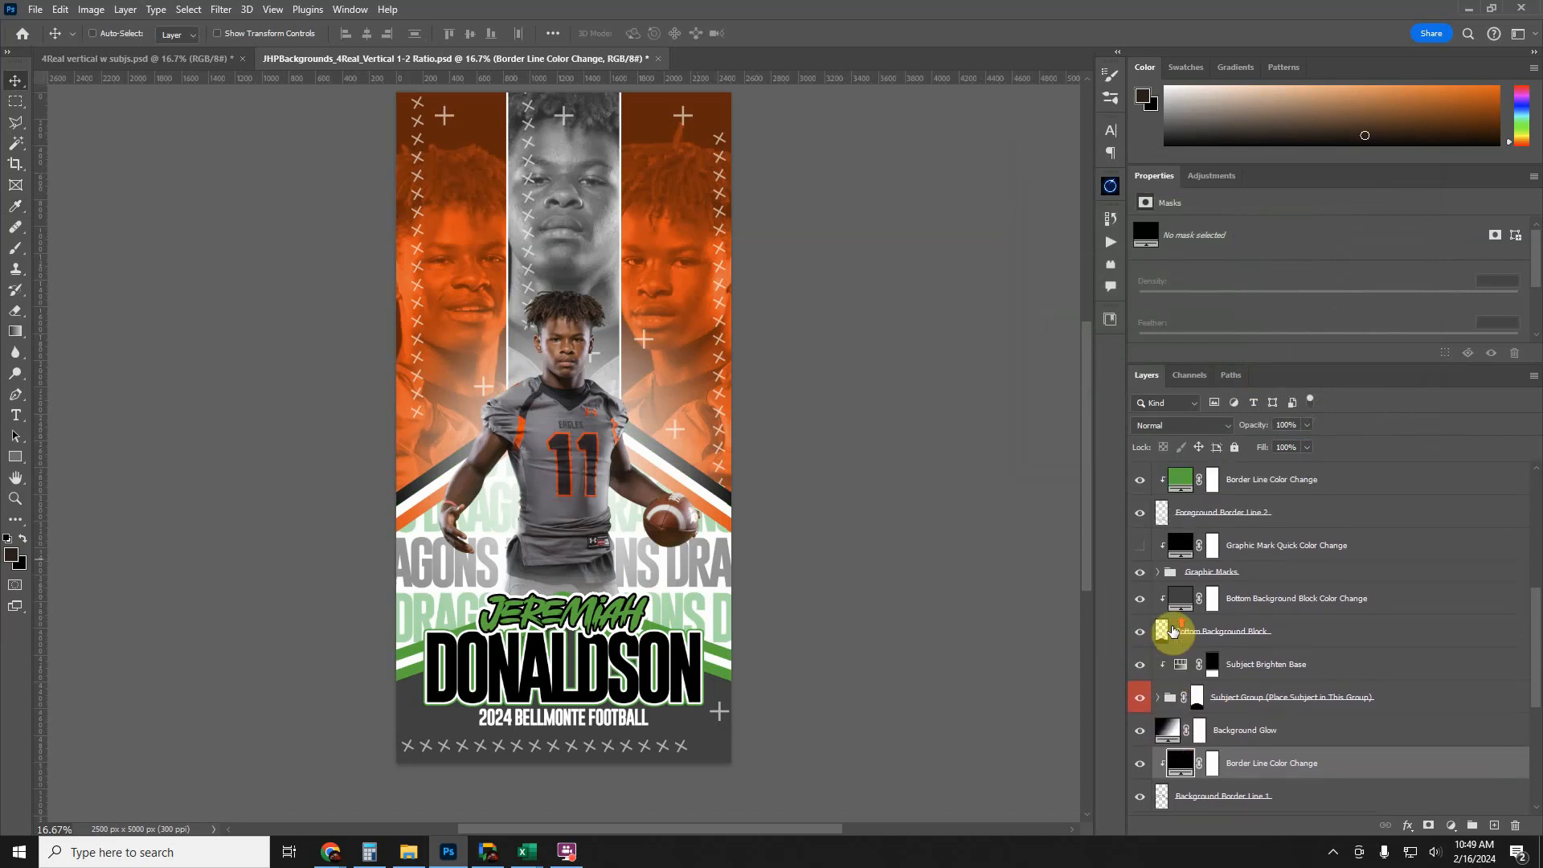
pyautogui.scroll(8, 1172, 631)
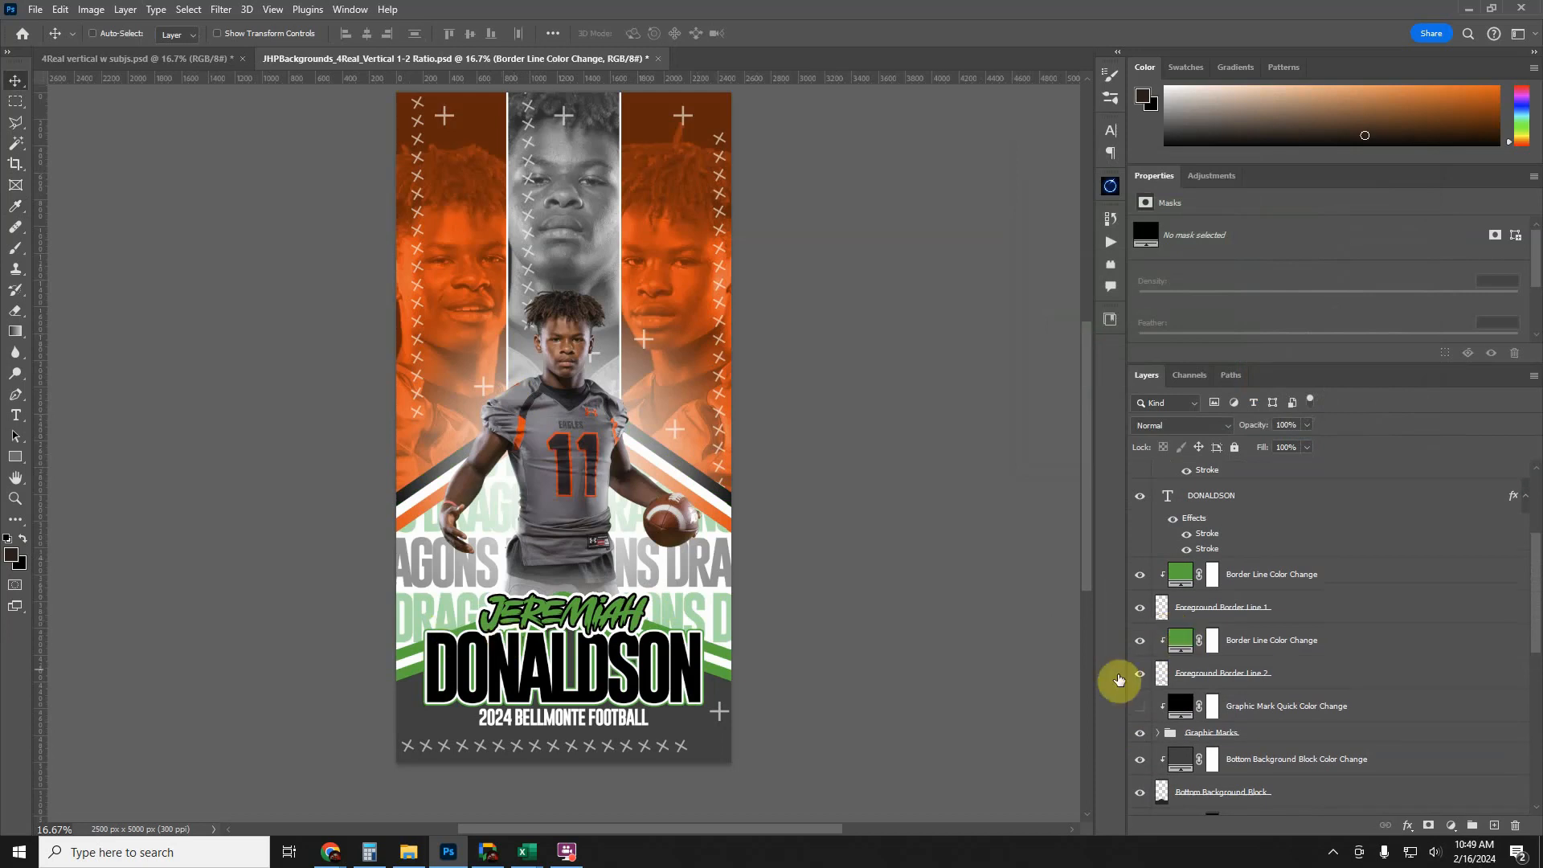
pyautogui.click(1181, 641)
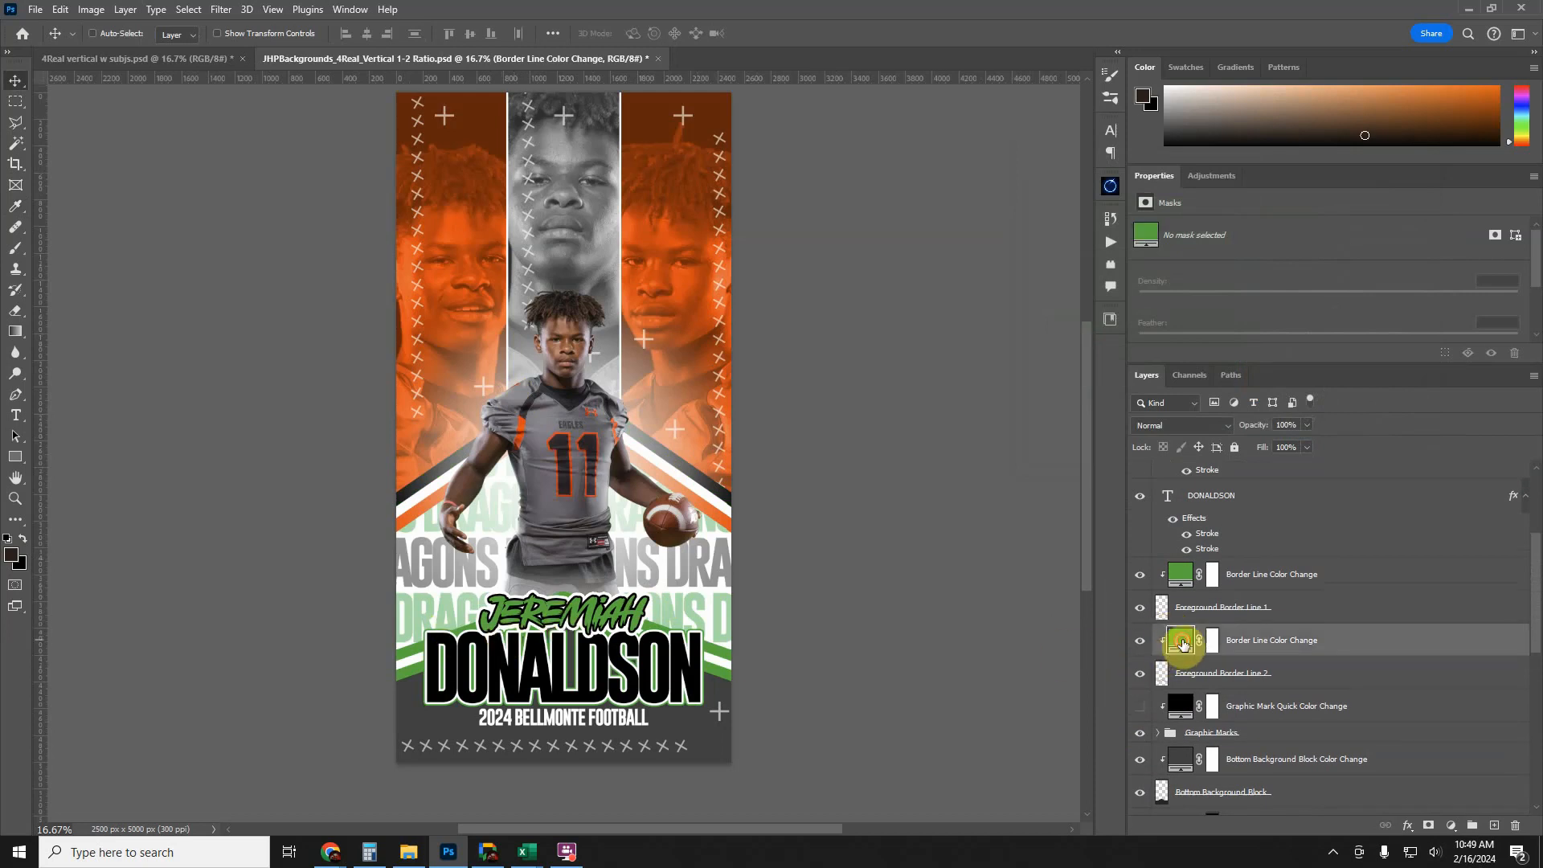
pyautogui.doubleClick(1181, 641)
pyautogui.write('fd4604')
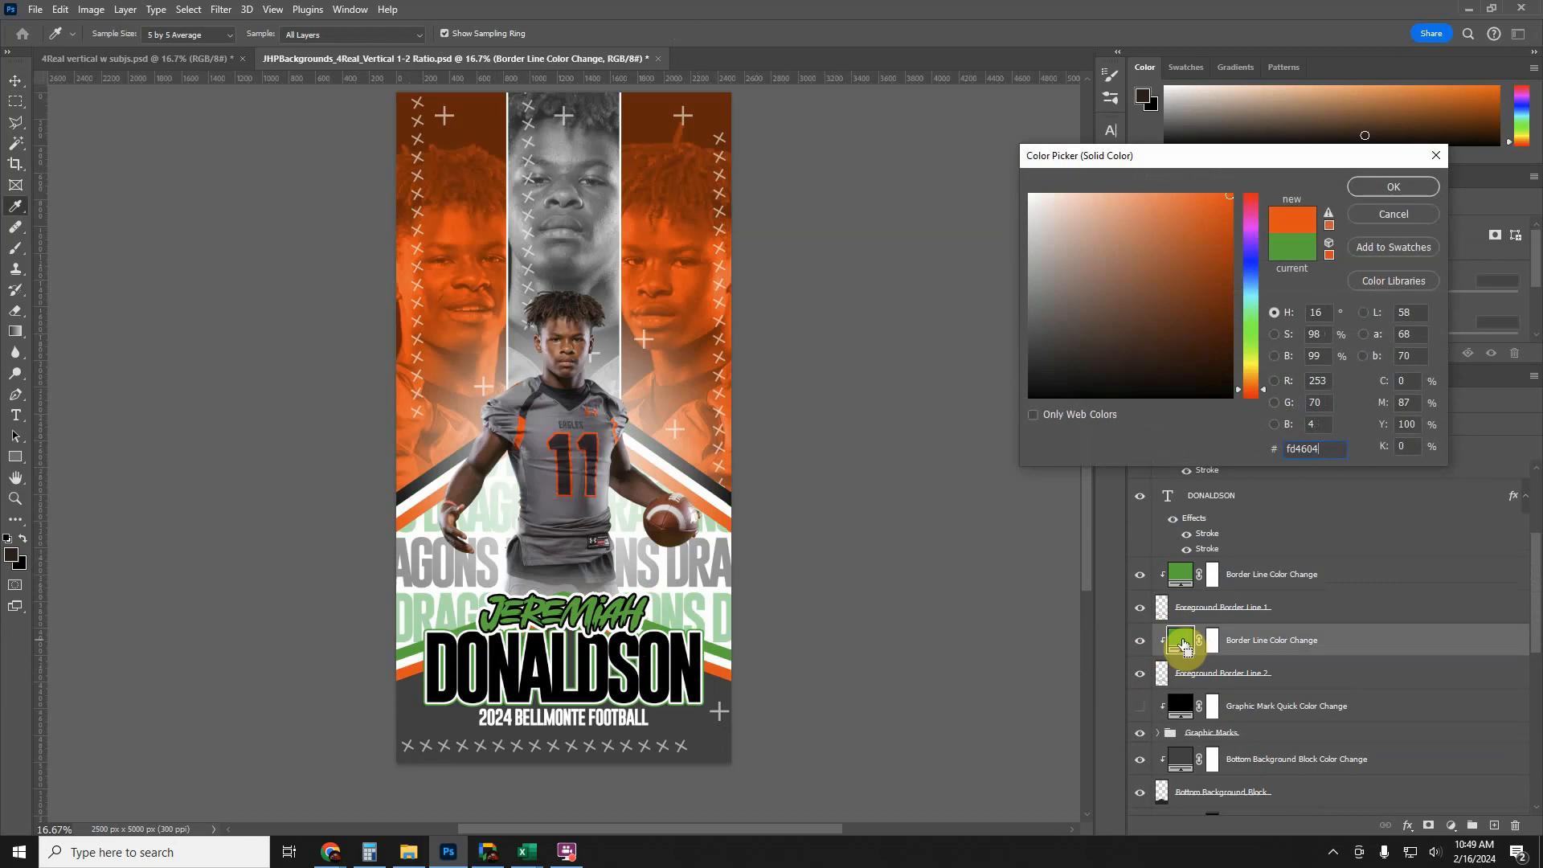
pyautogui.click(1372, 188)
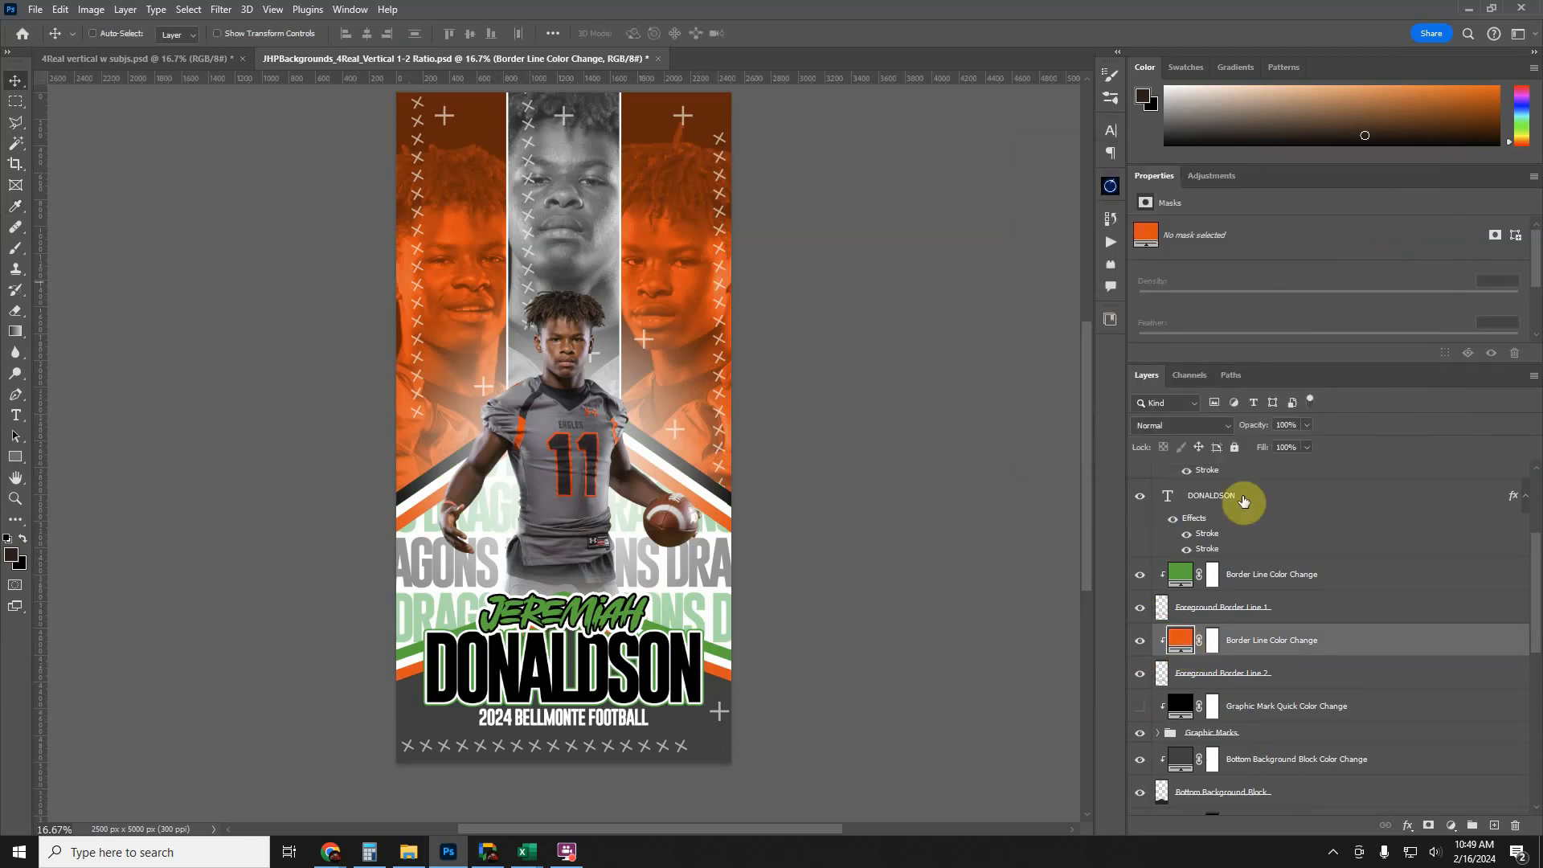
# - Recolor the Border Line Color Change fill of Foreground Border Line 1 to black 000000
pyautogui.click(1183, 577)
pyautogui.doubleClick(1182, 577)
pyautogui.moveTo(1030, 386); pyautogui.dragTo(937, 447)
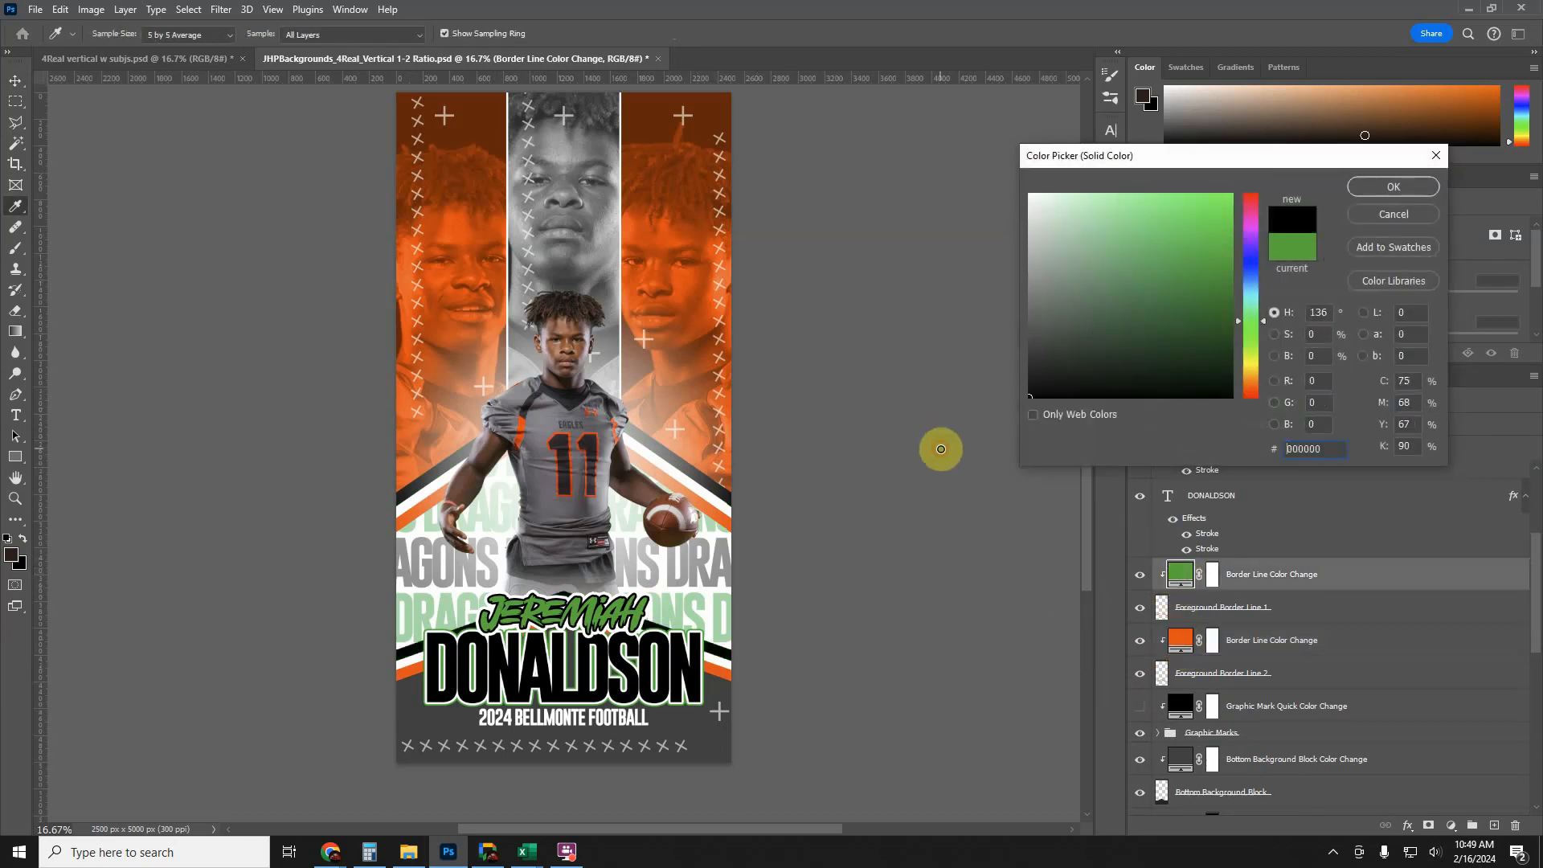
pyautogui.click(1378, 186)
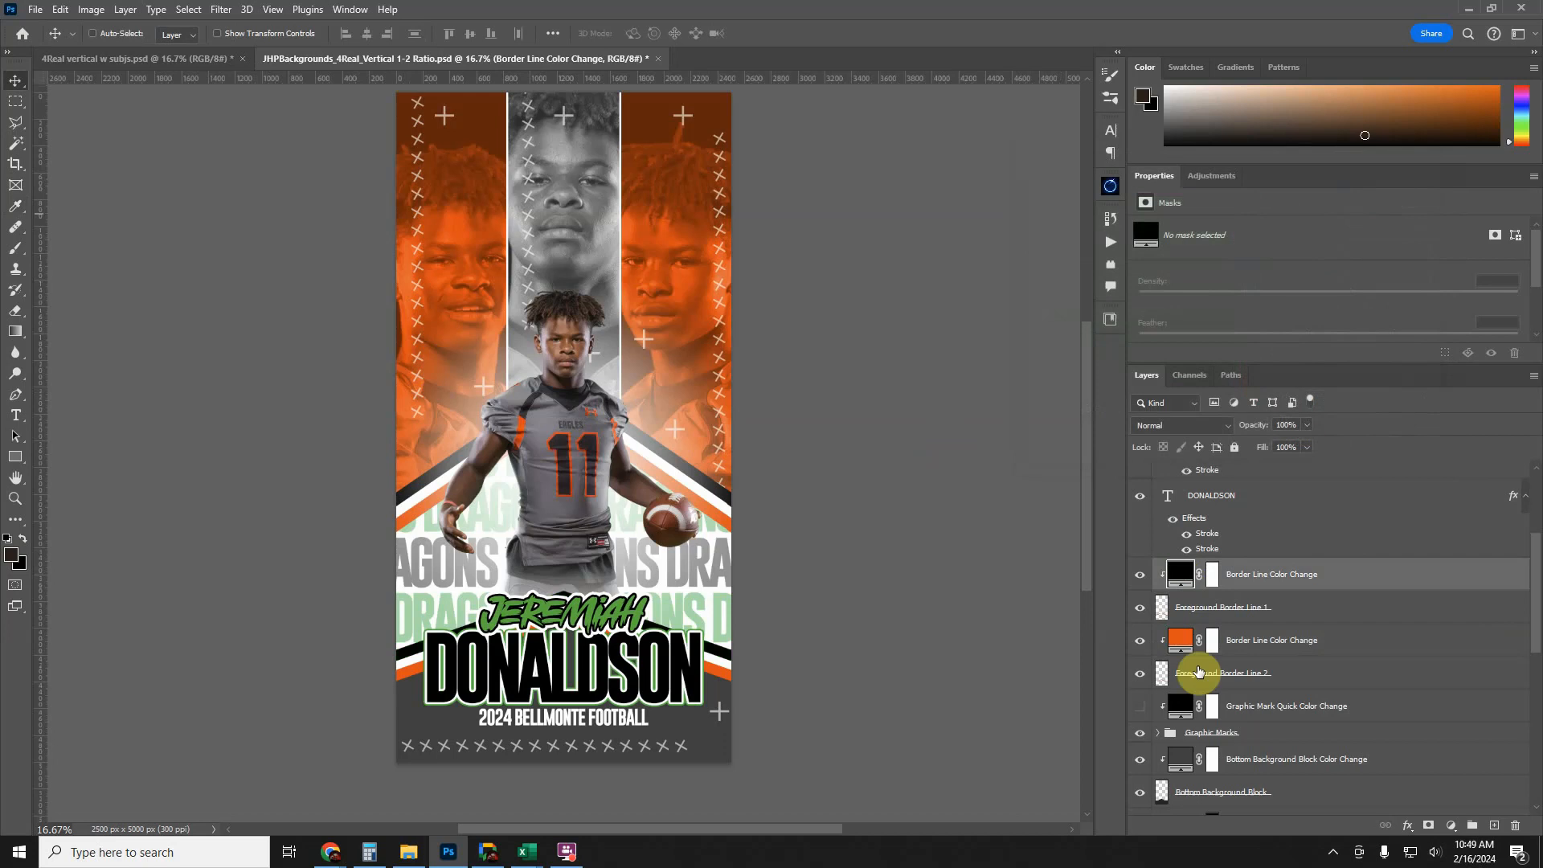
# - Select the last-name text layer and compare the first-name text with its stroke effects hidden and shown
pyautogui.scroll(1, 1197, 659)
pyautogui.scroll(2, 1197, 659)
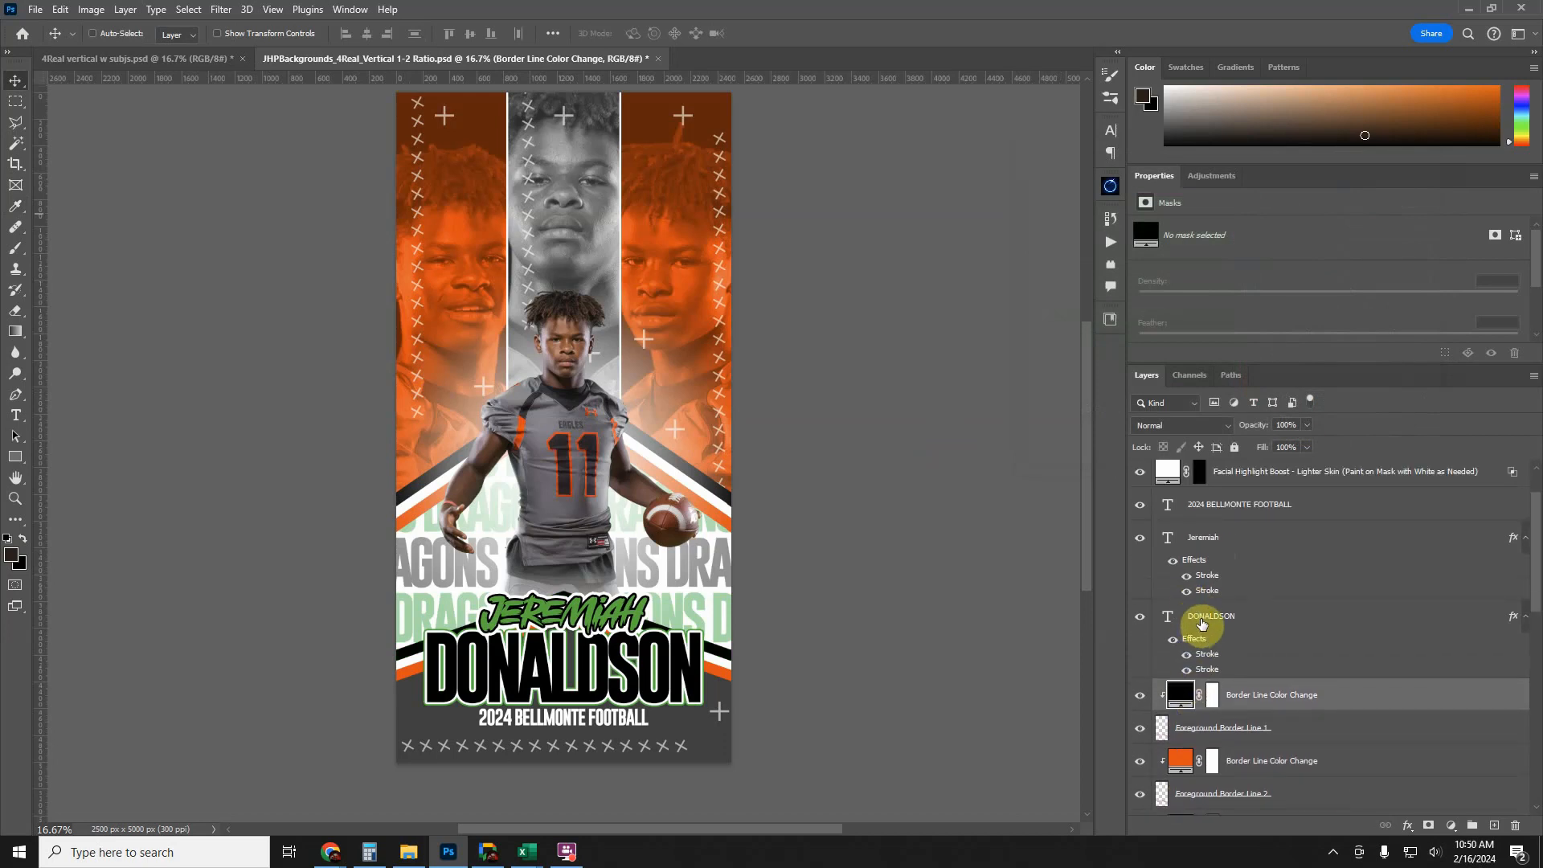
pyautogui.click(1202, 625)
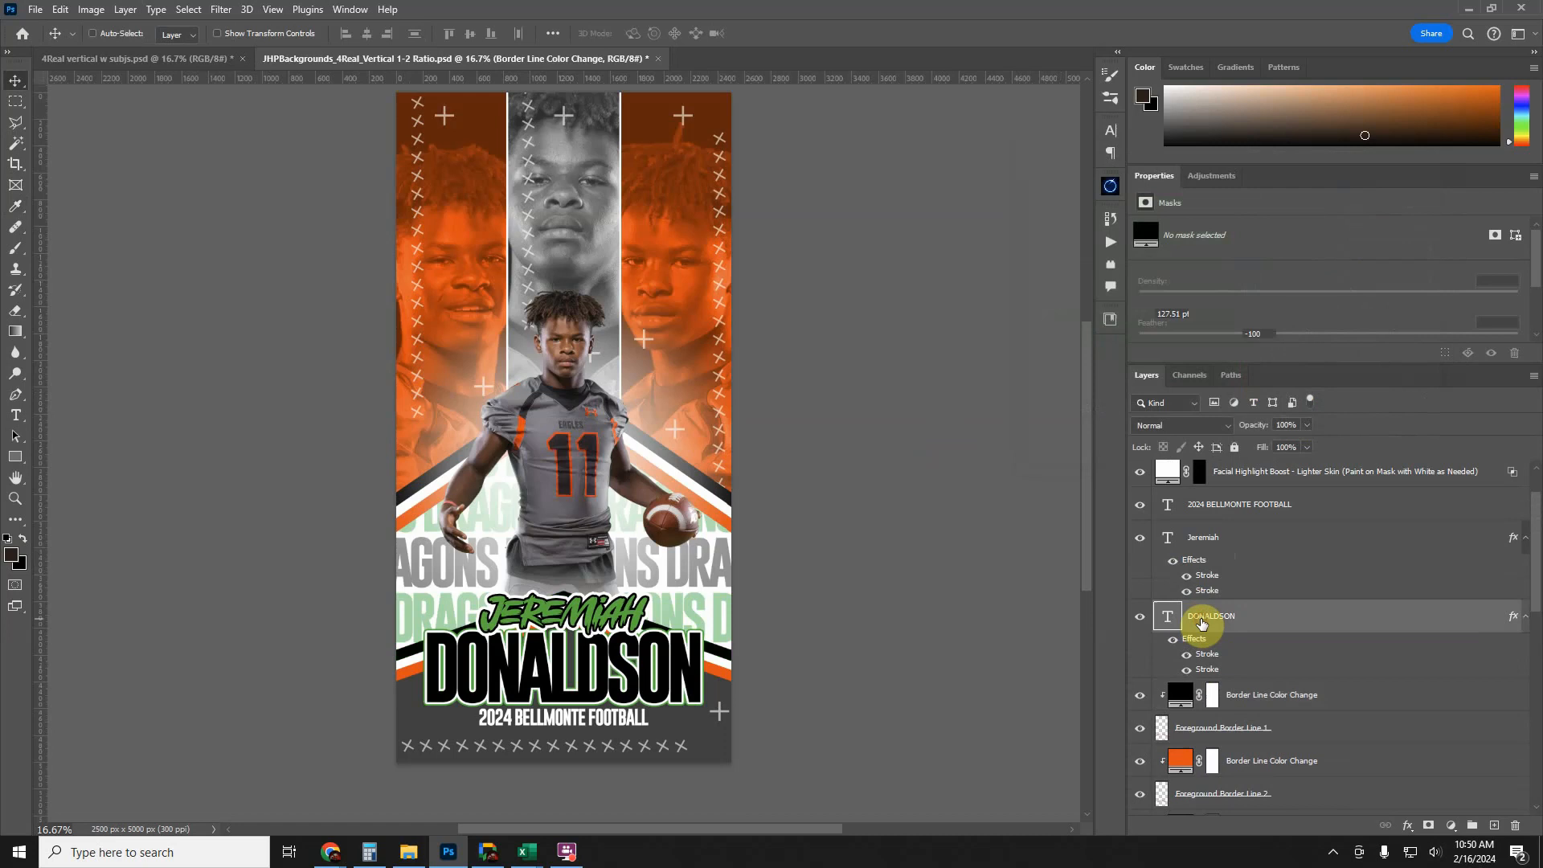
pyautogui.click(1173, 563)
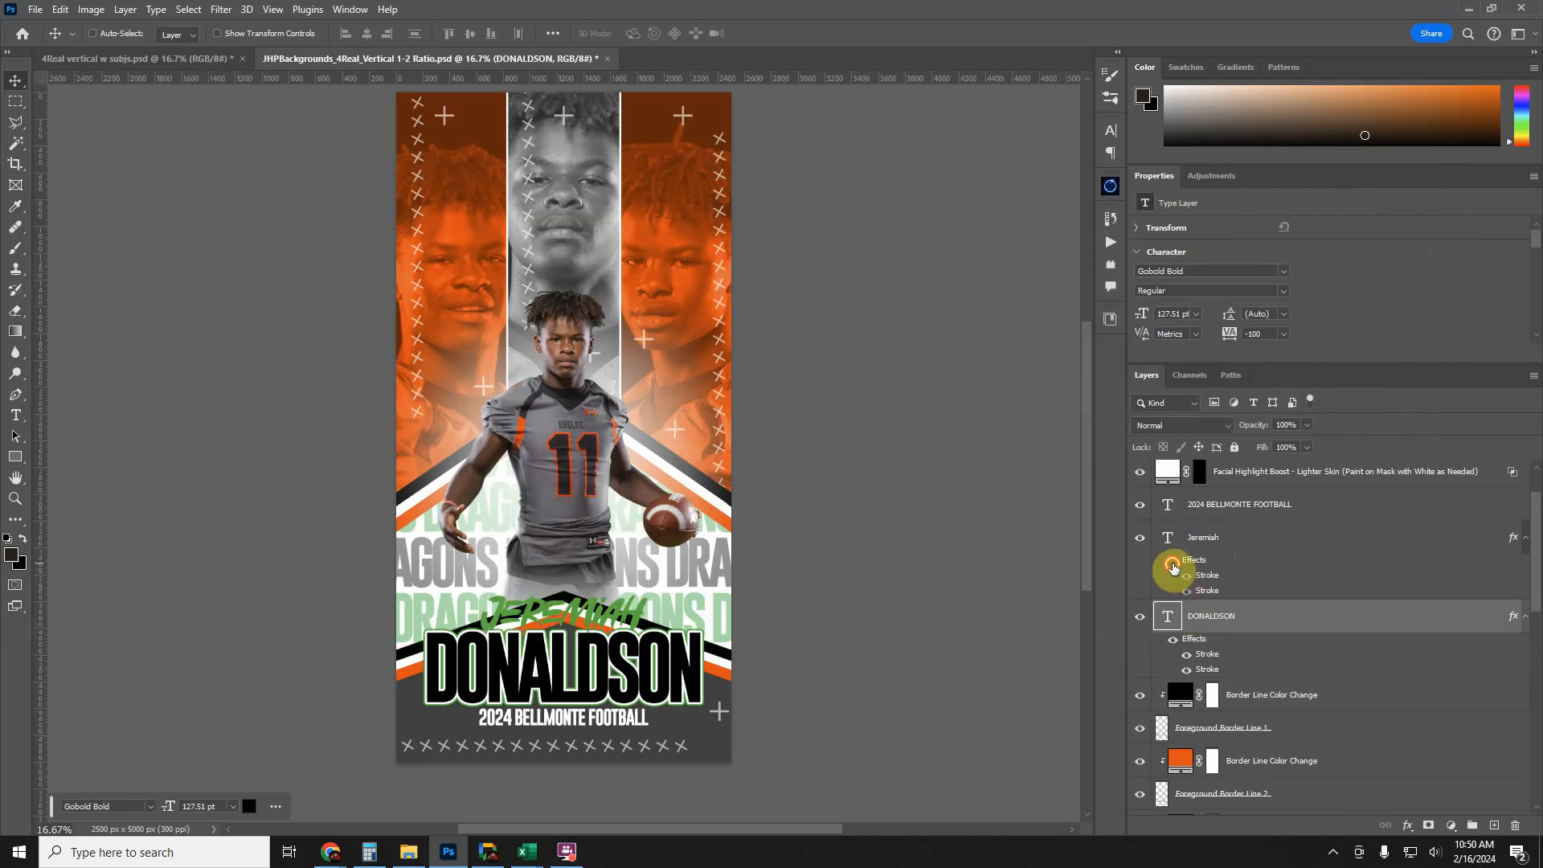
pyautogui.click(1172, 562)
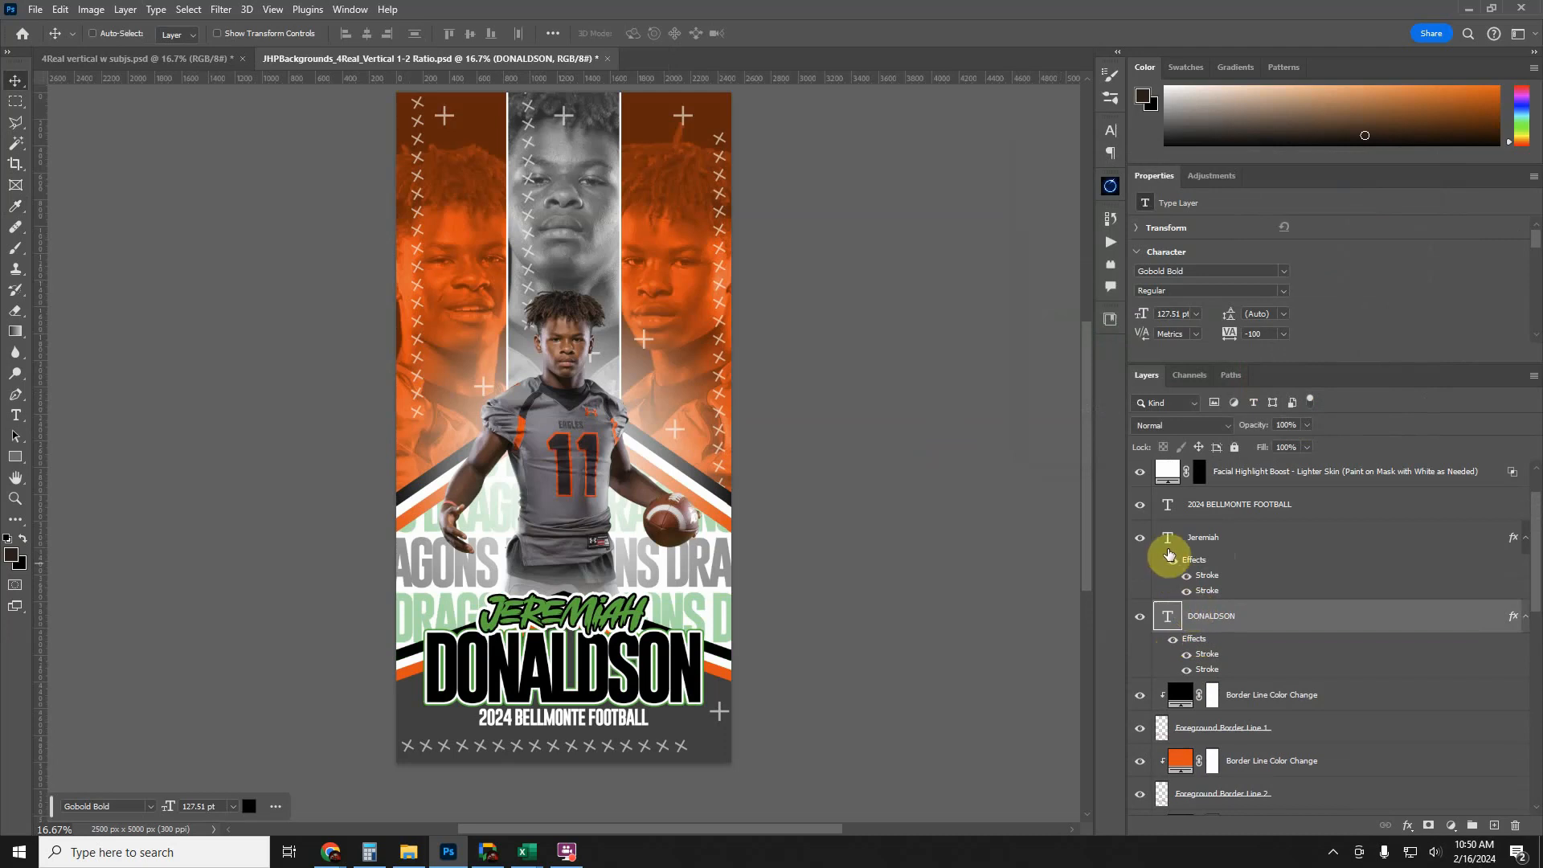
# - Replace the text of the first-name layer with a different first name
pyautogui.doubleClick(1169, 543)
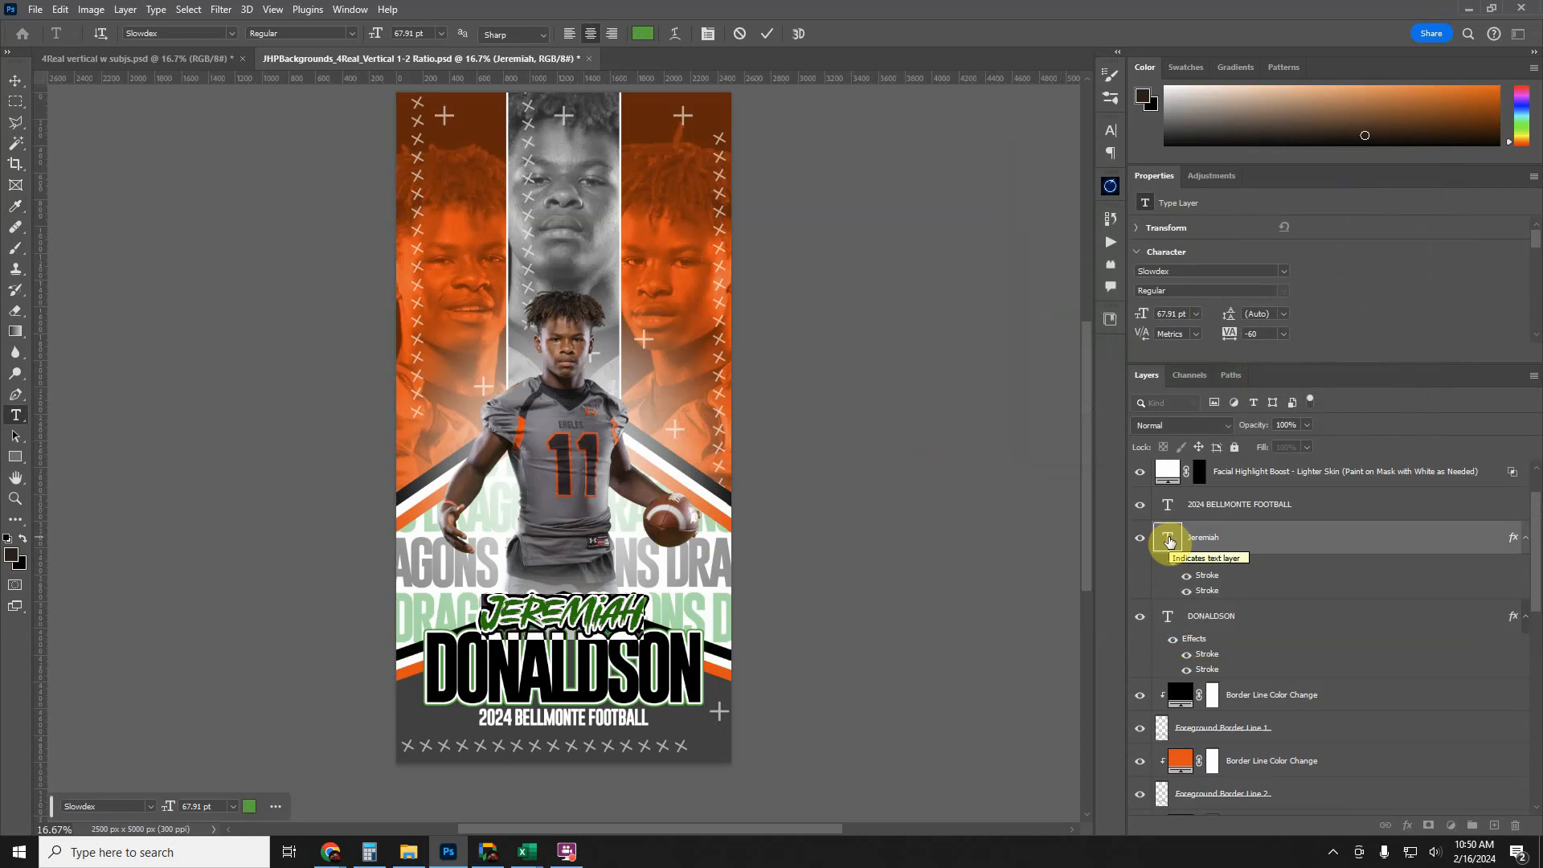
pyautogui.write('Michael')
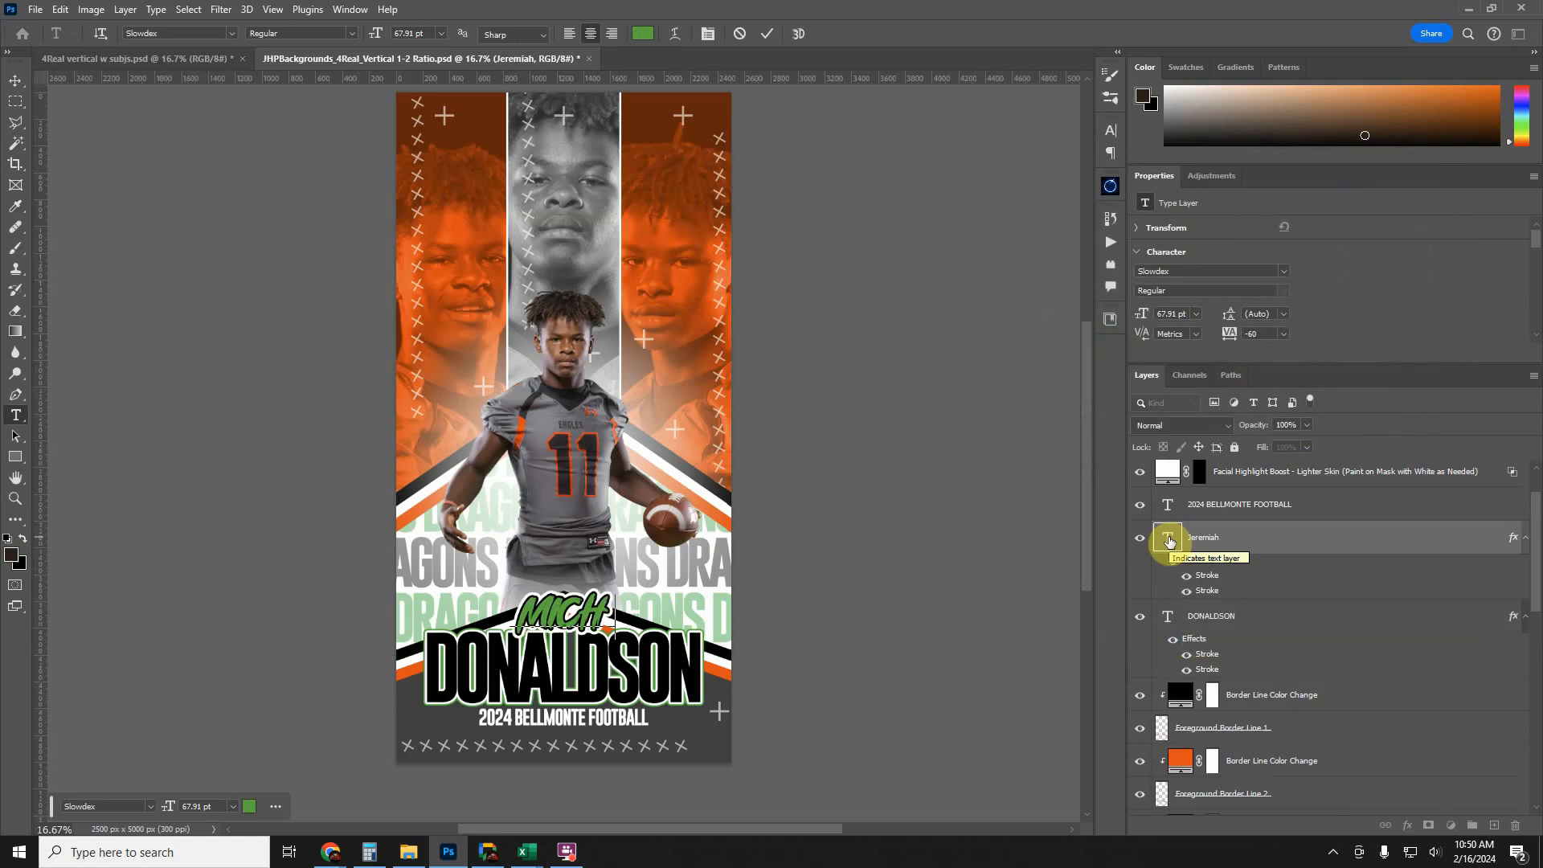
pyautogui.click(767, 34)
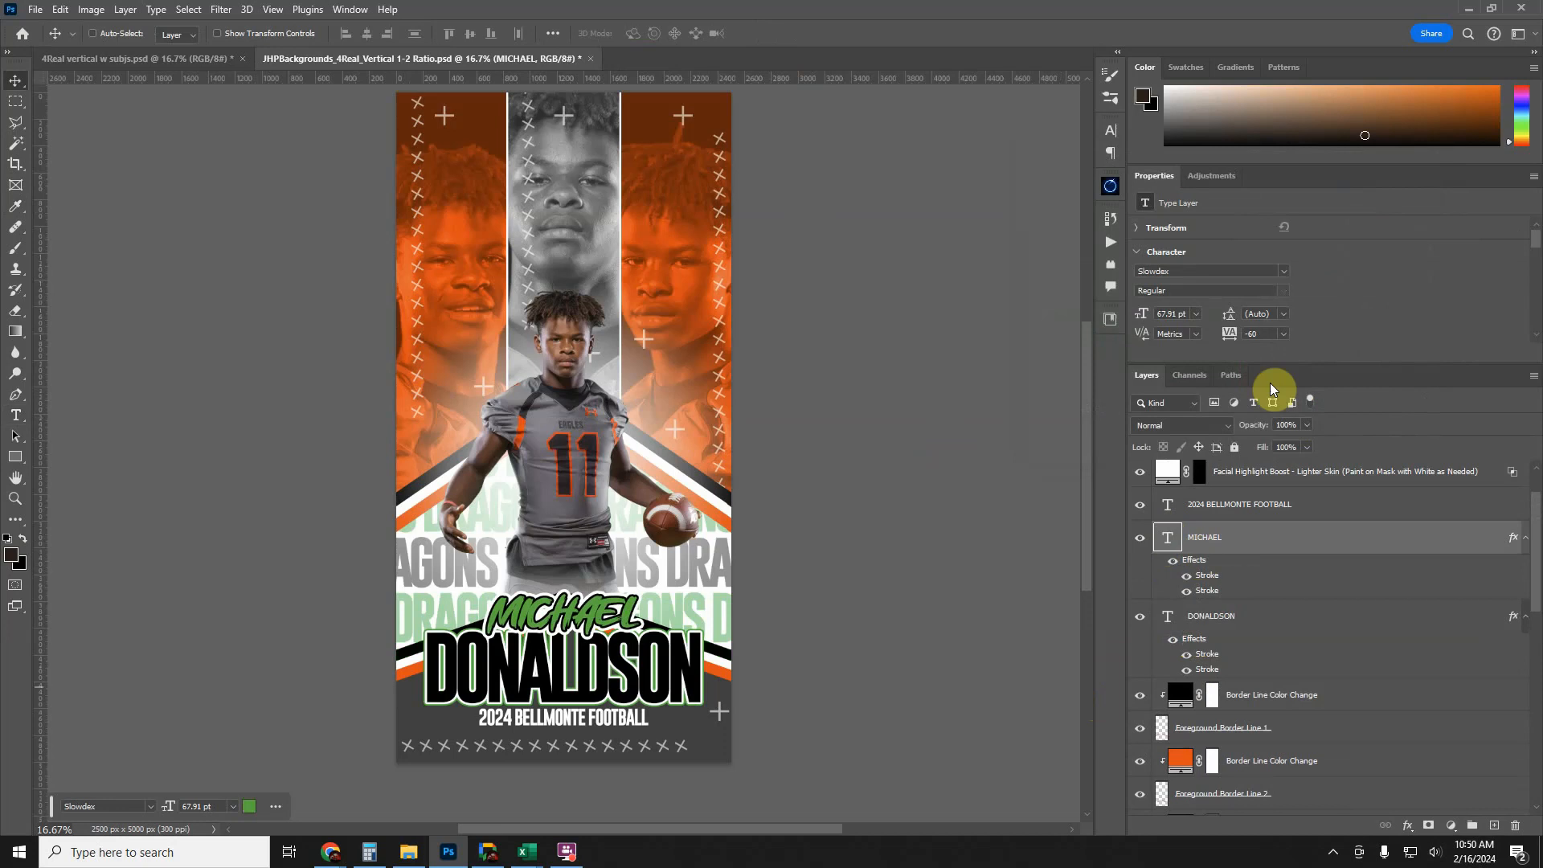
# - Set the text color of the first-name layer to orange fd4604
pyautogui.moveTo(1305, 364); pyautogui.dragTo(1316, 438)
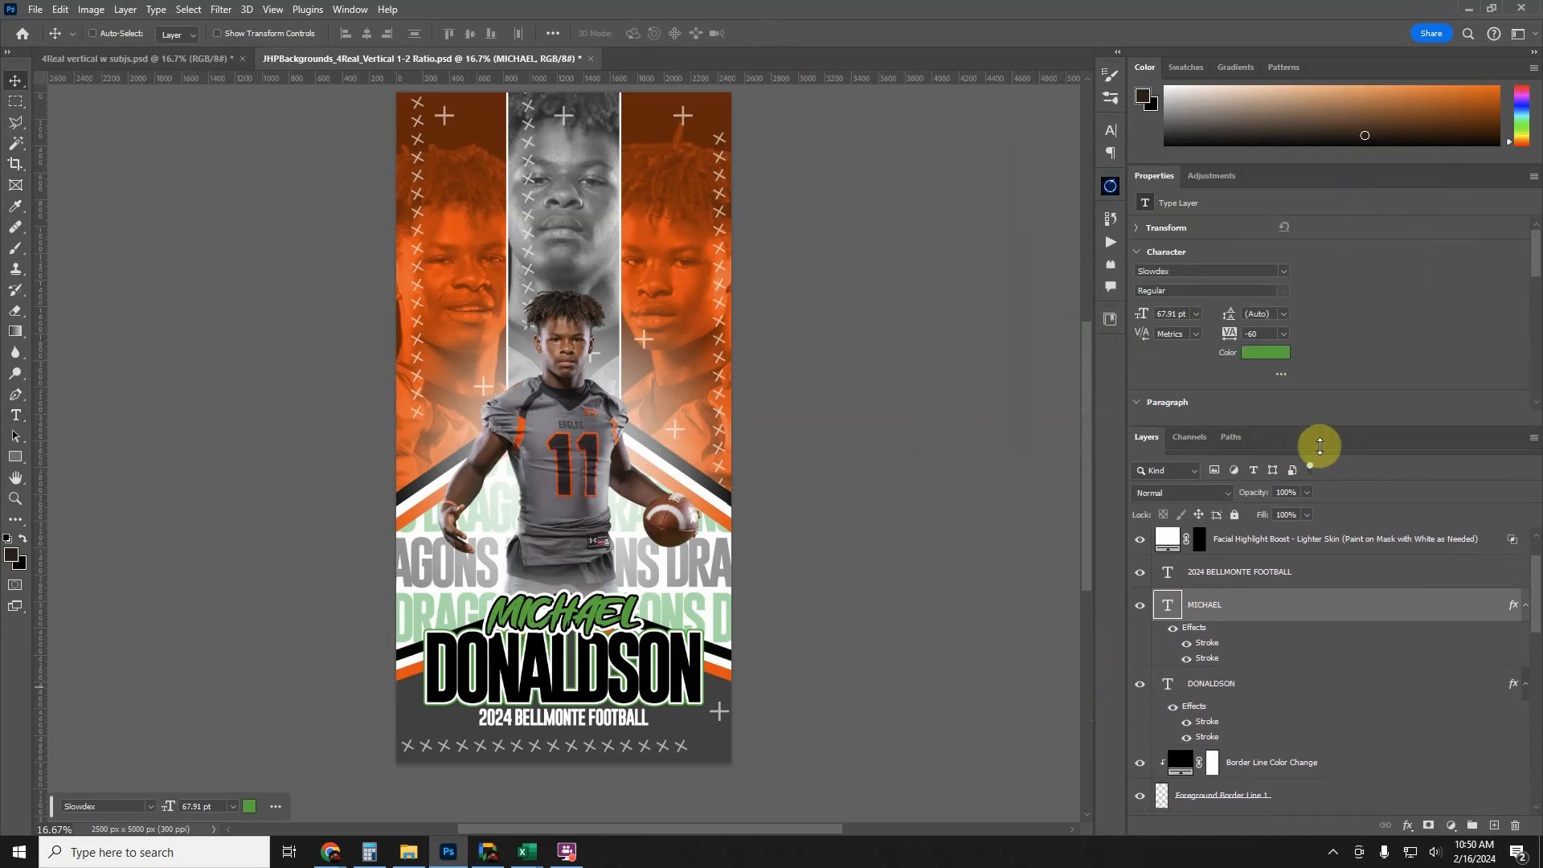
pyautogui.click(1255, 352)
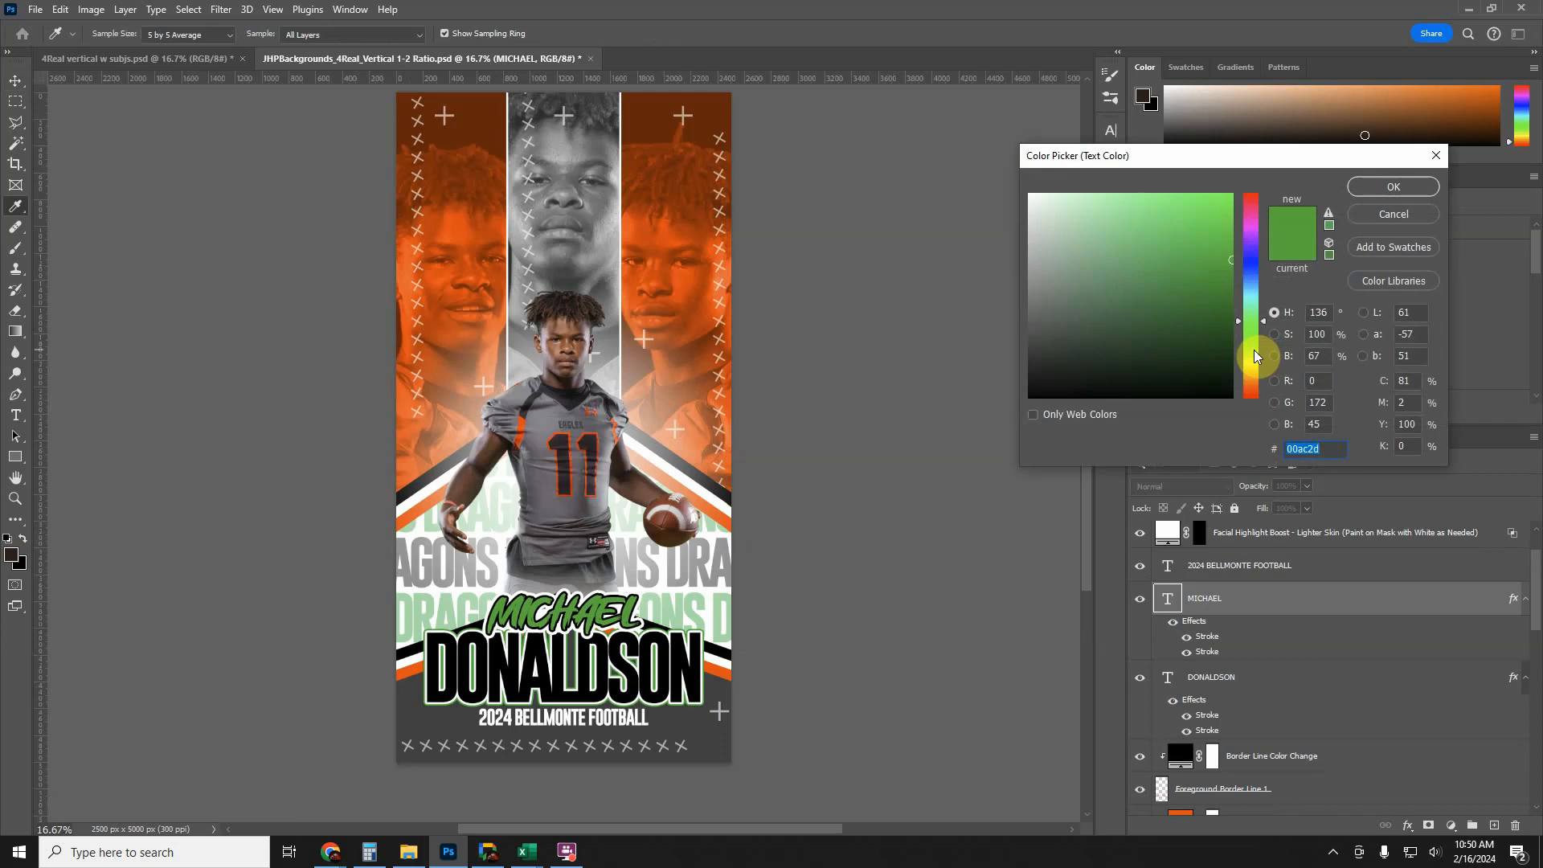
pyautogui.write('fd4604')
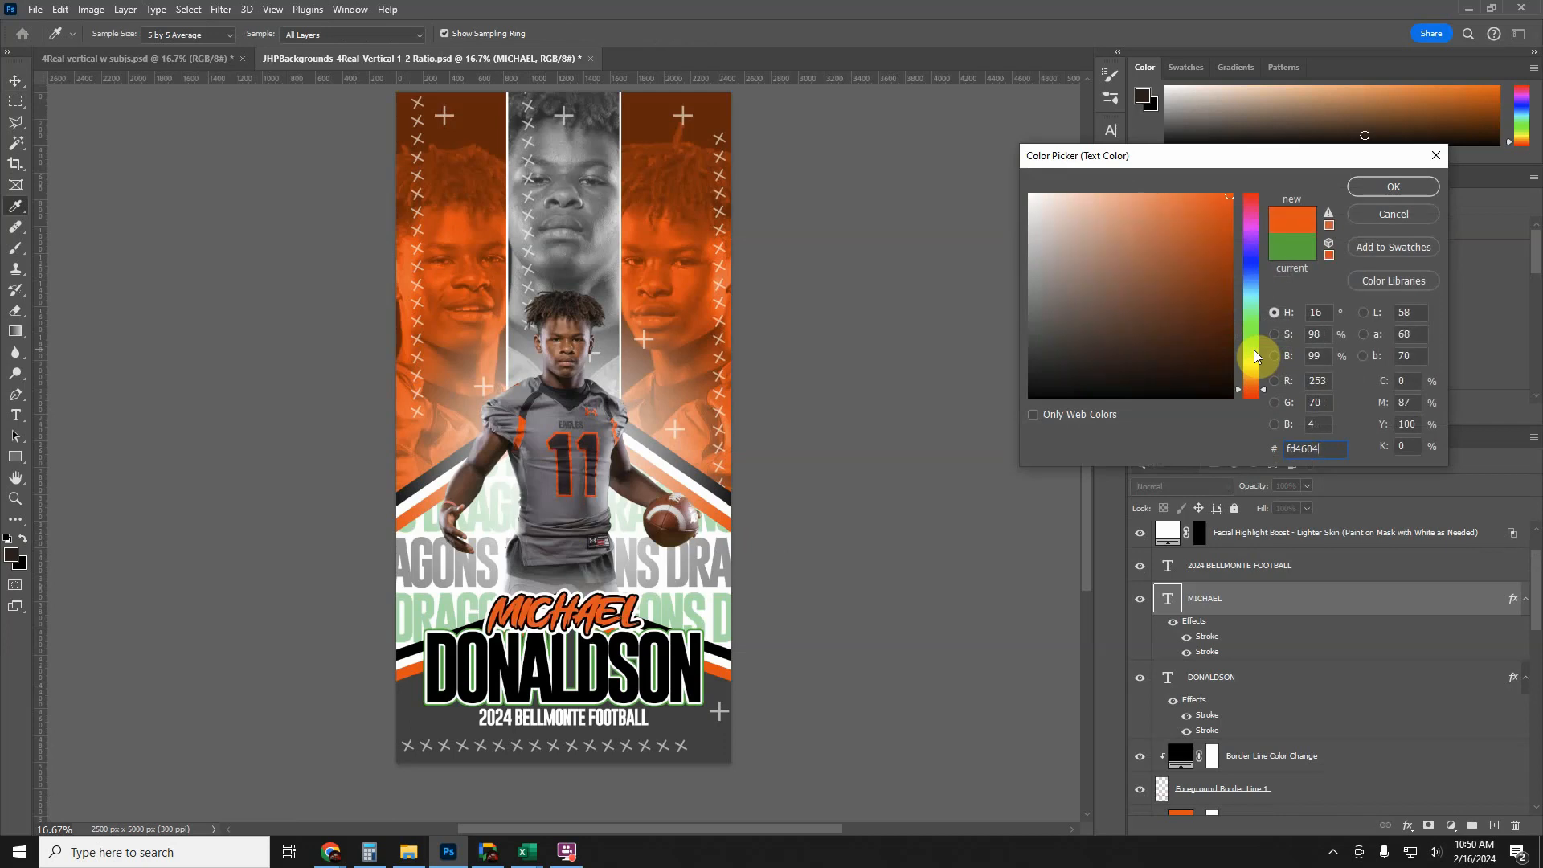
pyautogui.click(1395, 186)
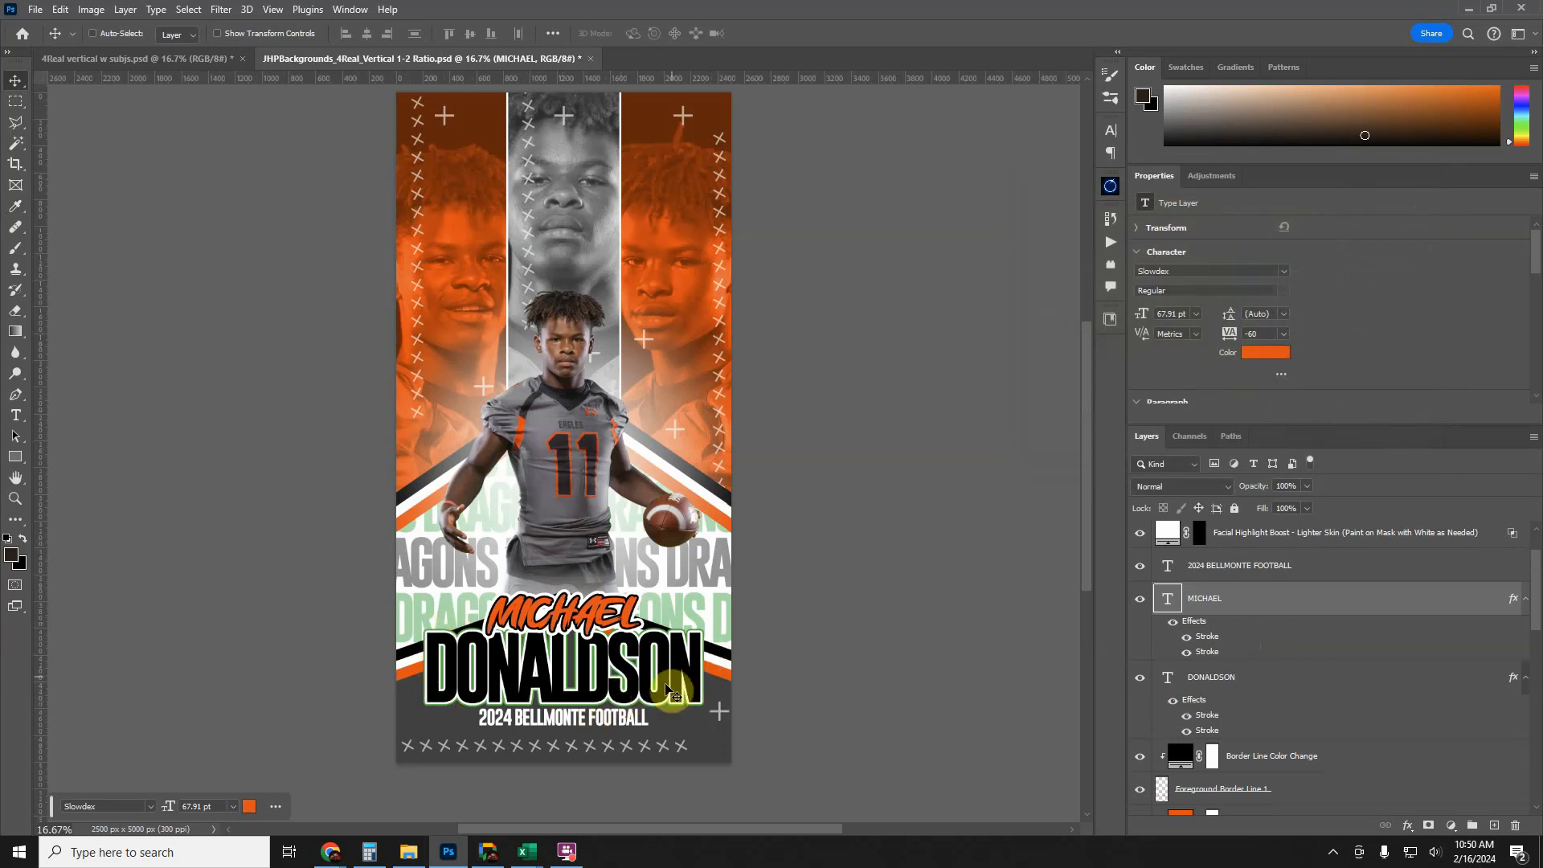
# - Recolor the green outer stroke of the last-name text to orange fd4604
pyautogui.click(1243, 677)
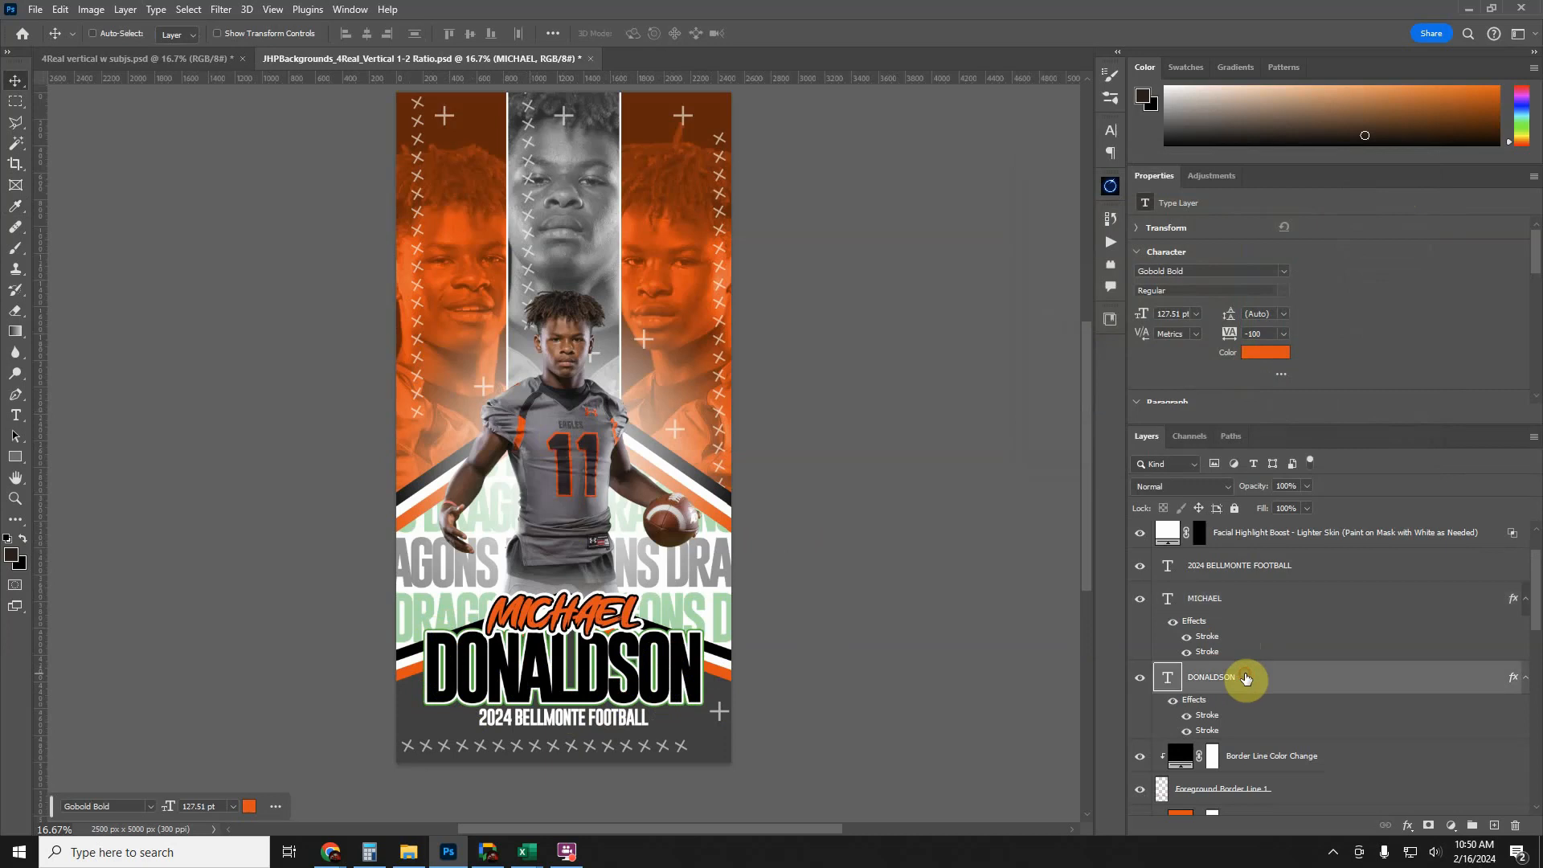
pyautogui.scroll(-1, 1245, 678)
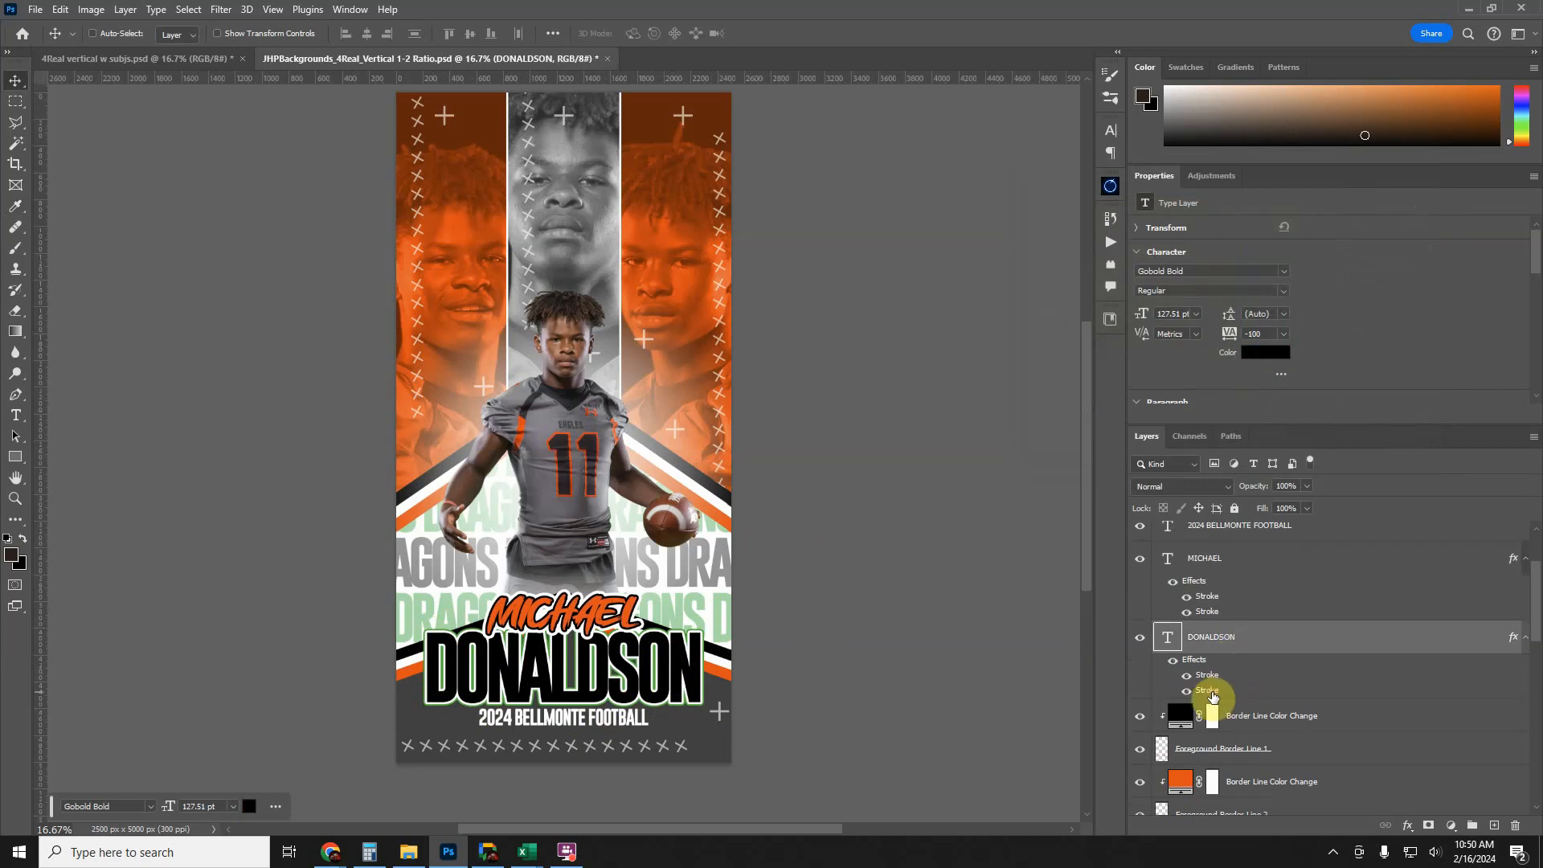
pyautogui.doubleClick(1209, 693)
pyautogui.click(1136, 269)
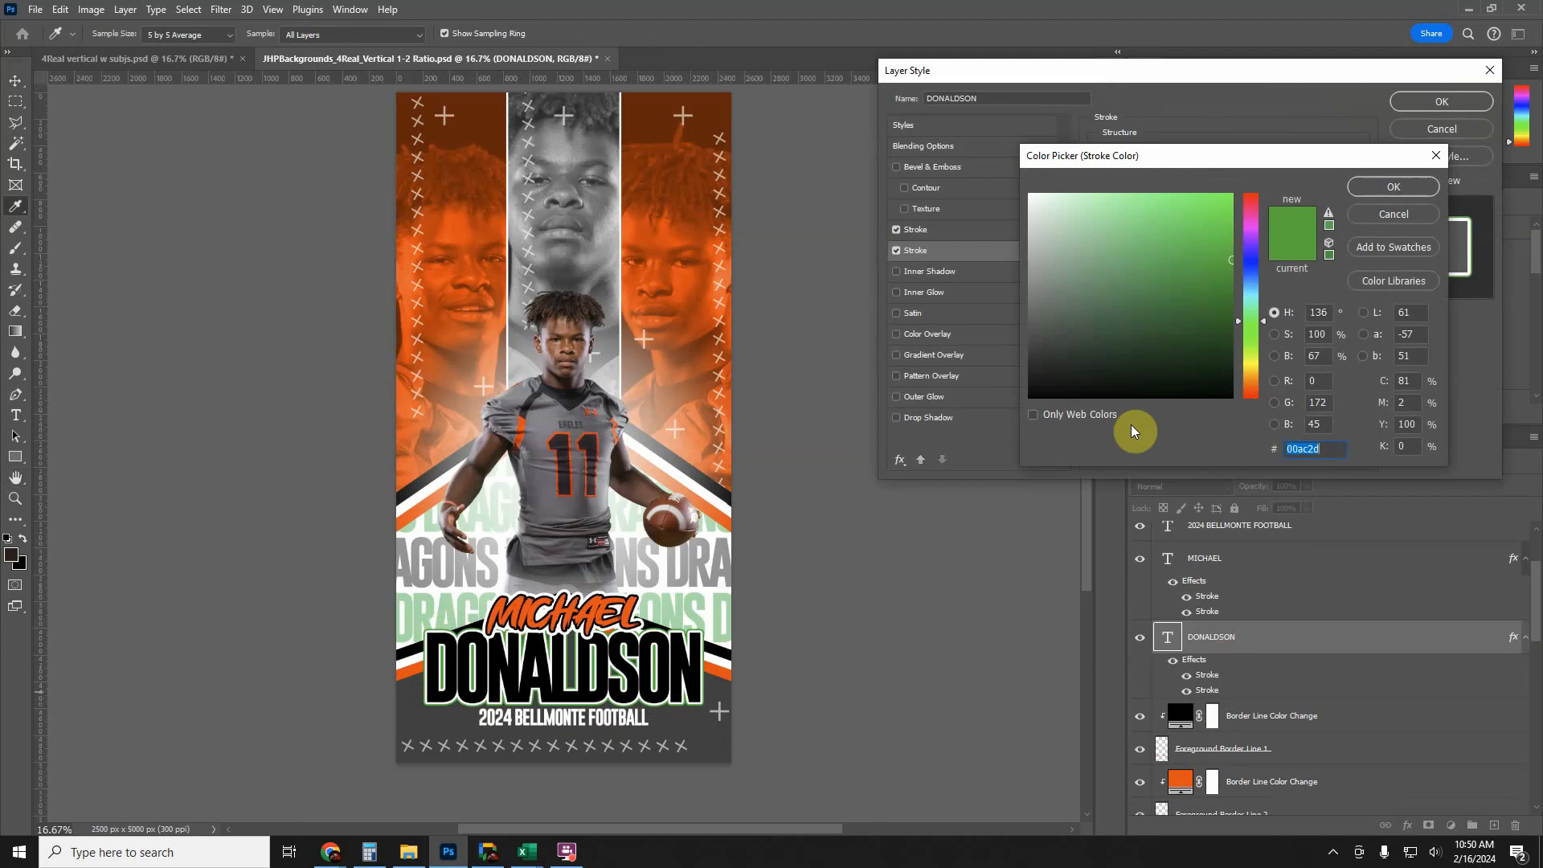
pyautogui.write('fd4604')
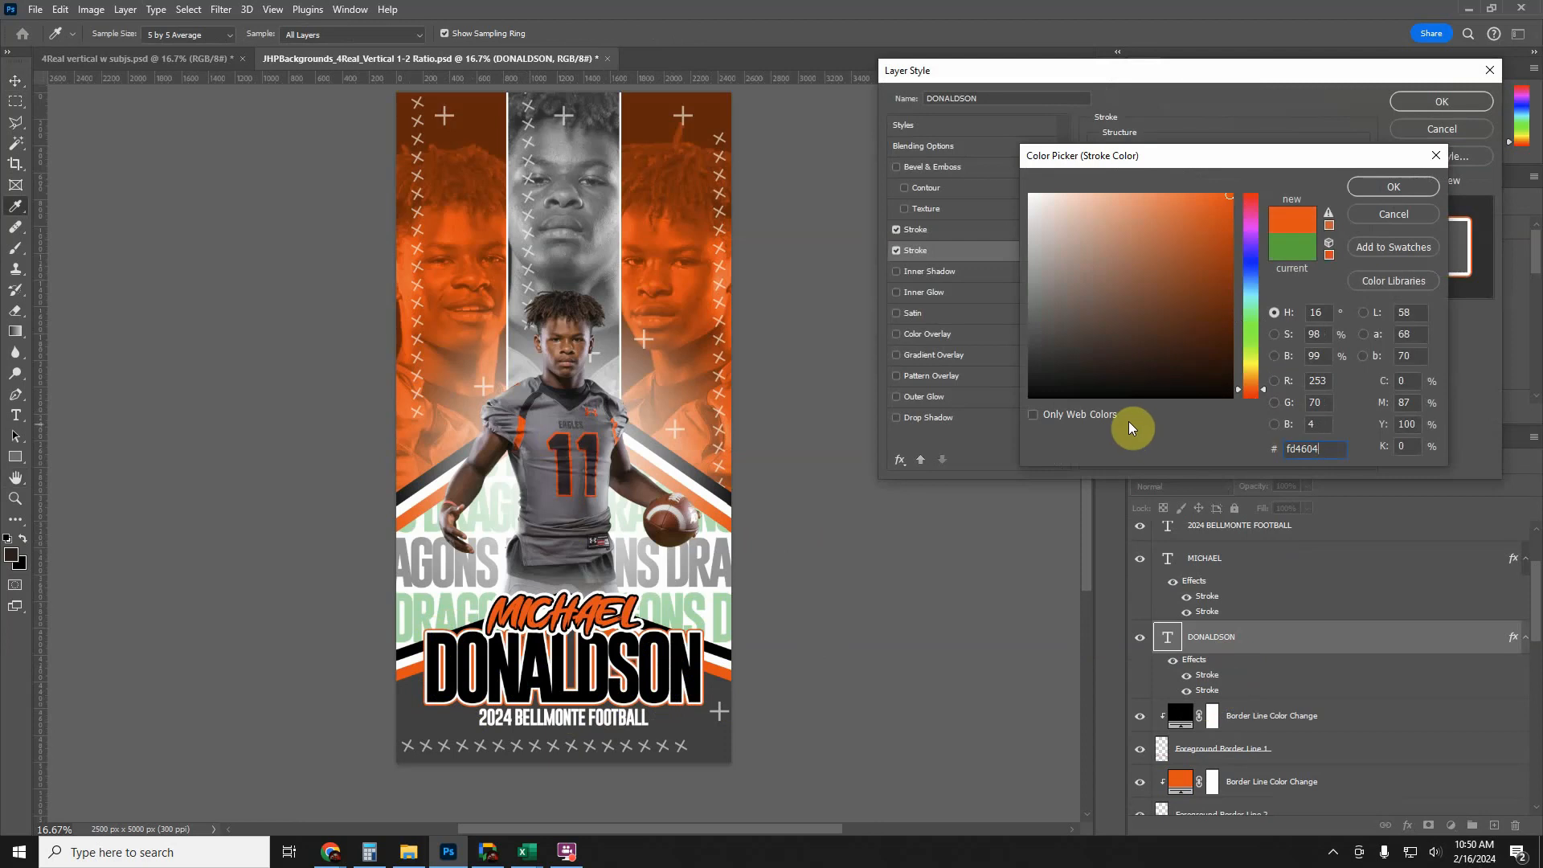
pyautogui.click(1393, 187)
pyautogui.click(1438, 105)
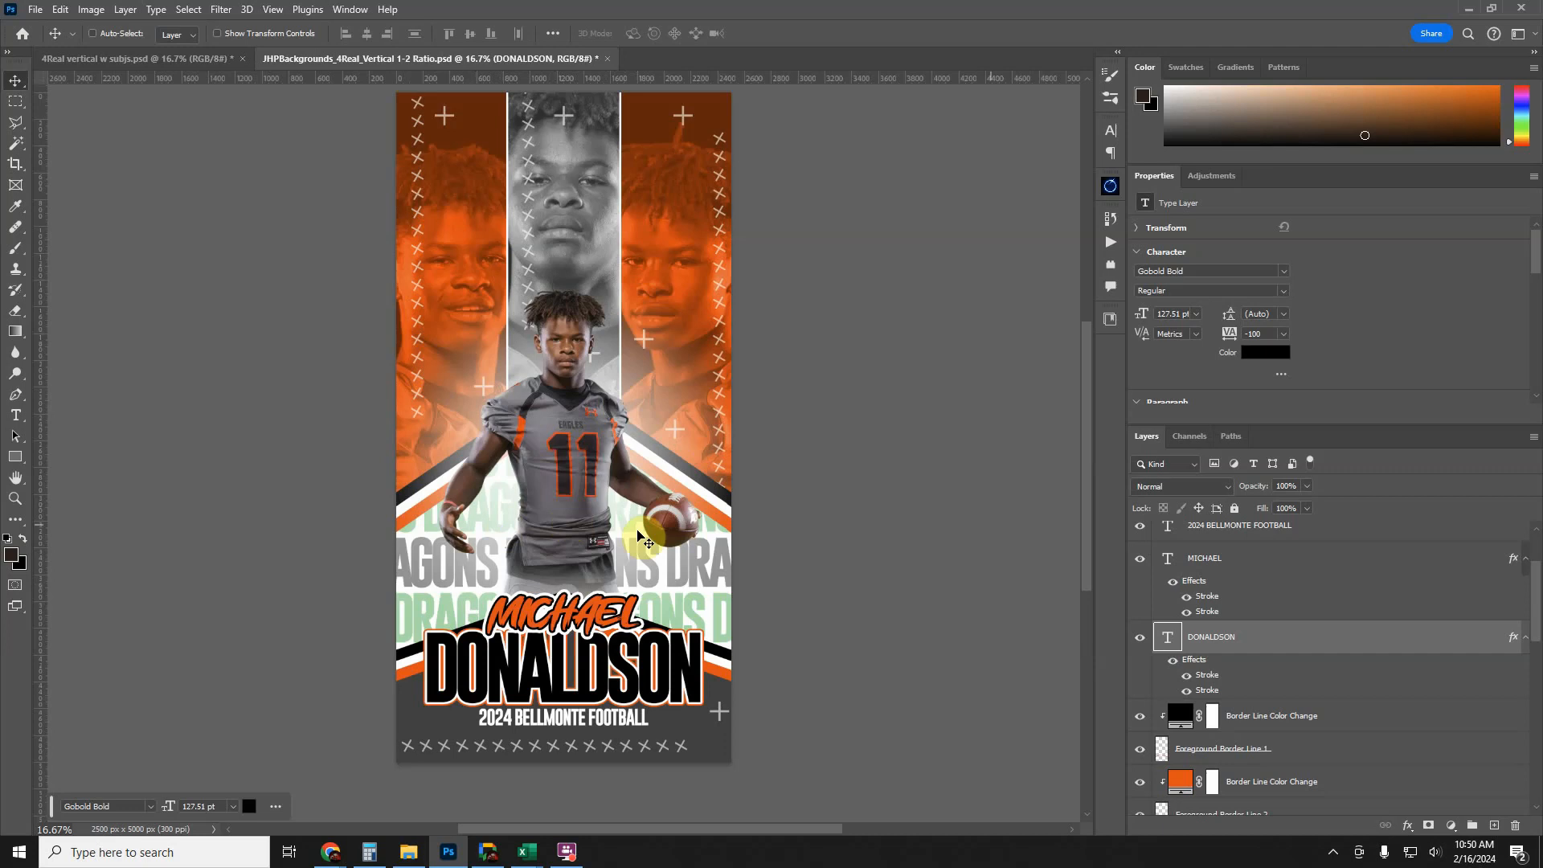
# - Open the contents of the EDIT THIS SMART OBJECT layer in the Background Text group
pyautogui.scroll(-5, 1181, 627)
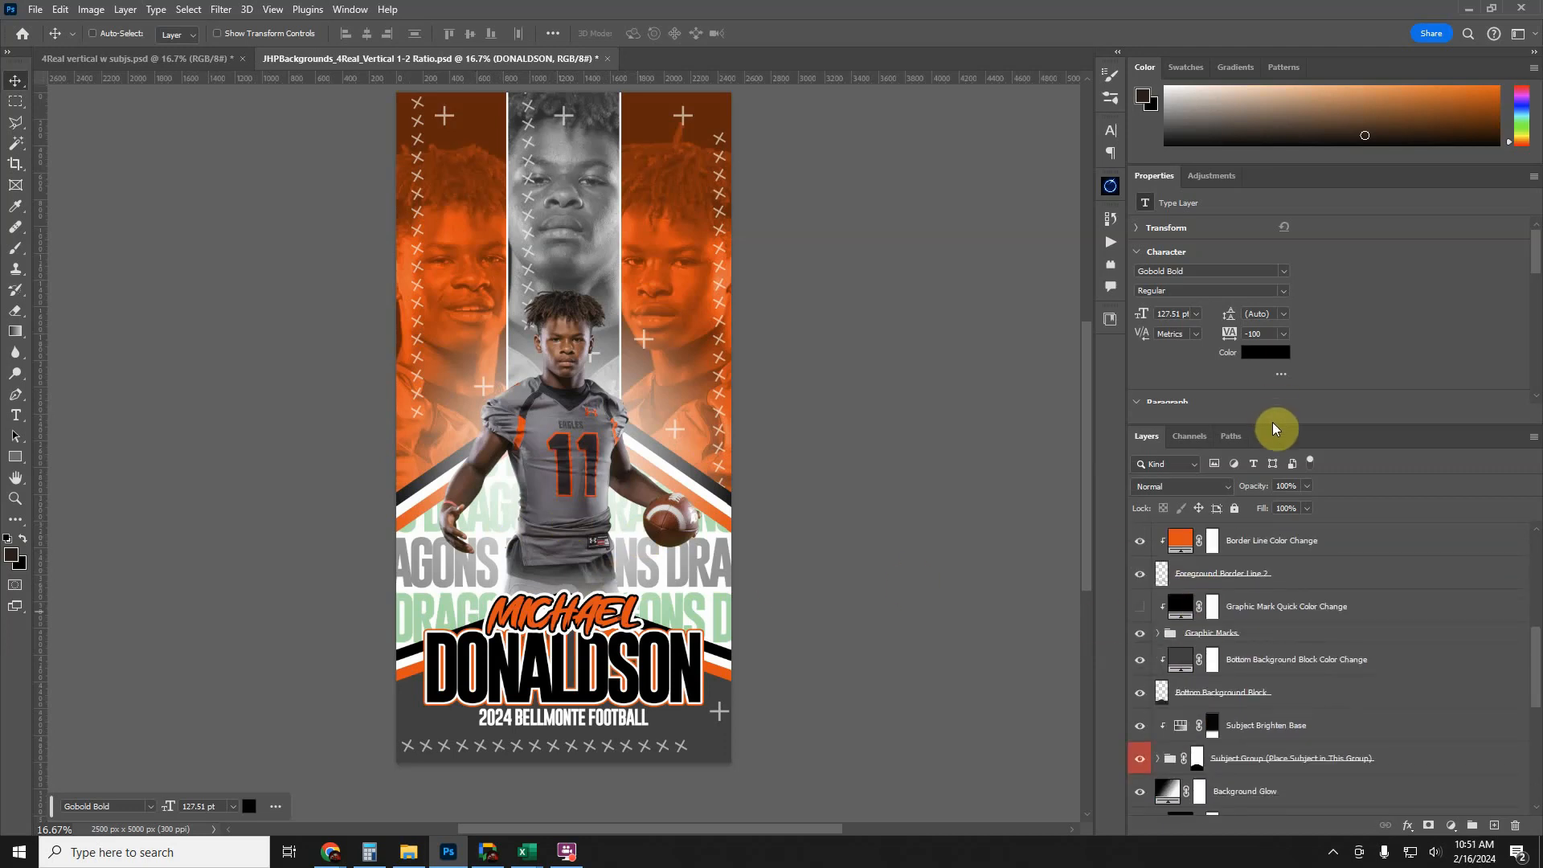
pyautogui.moveTo(1272, 424); pyautogui.dragTo(1267, 363)
pyautogui.scroll(-5, 1264, 594)
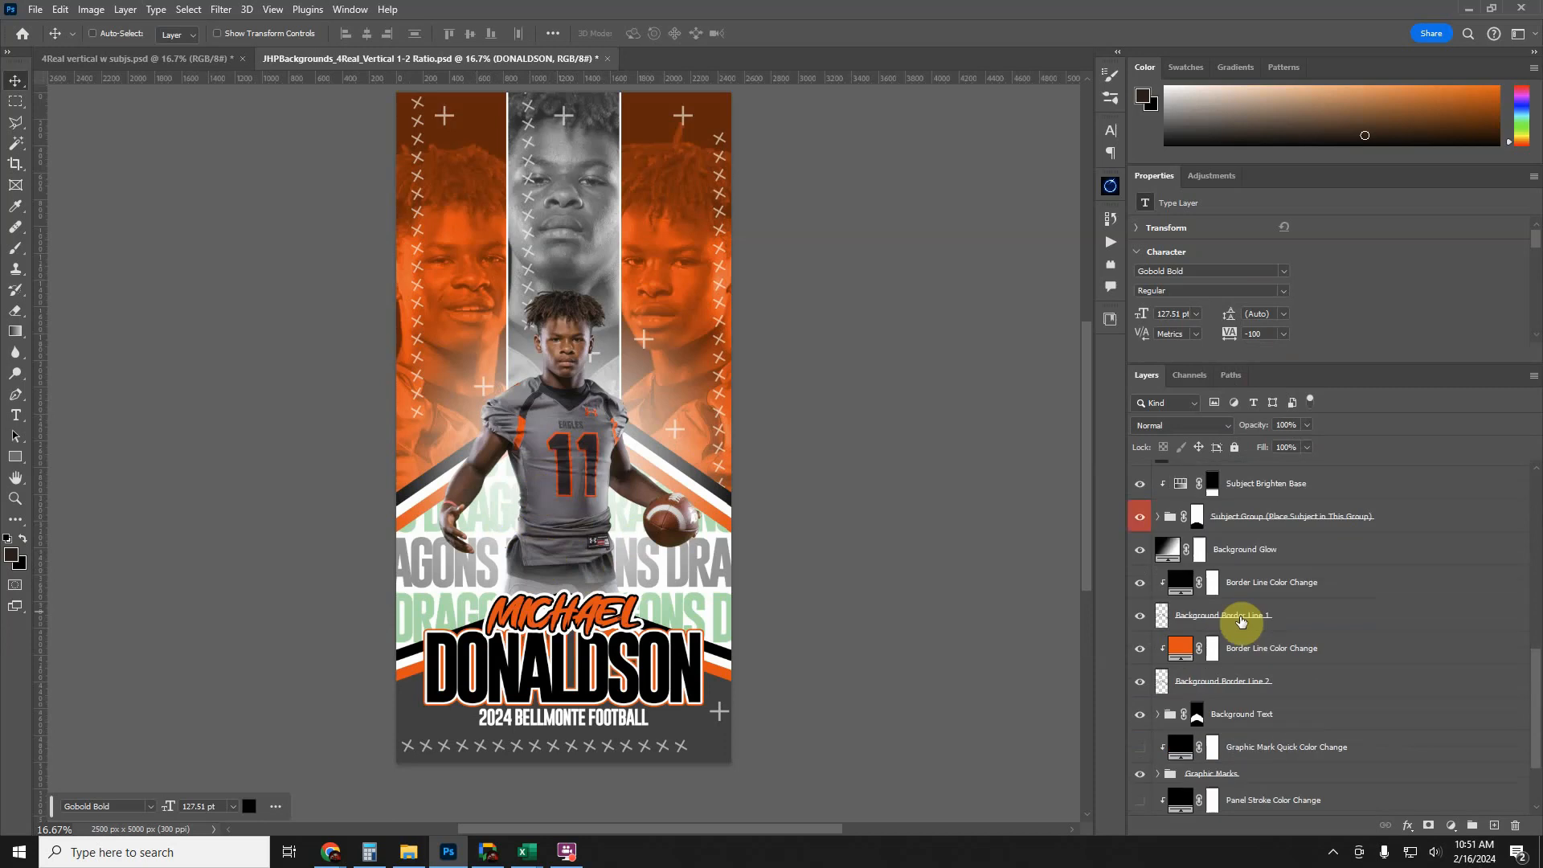
pyautogui.click(1245, 638)
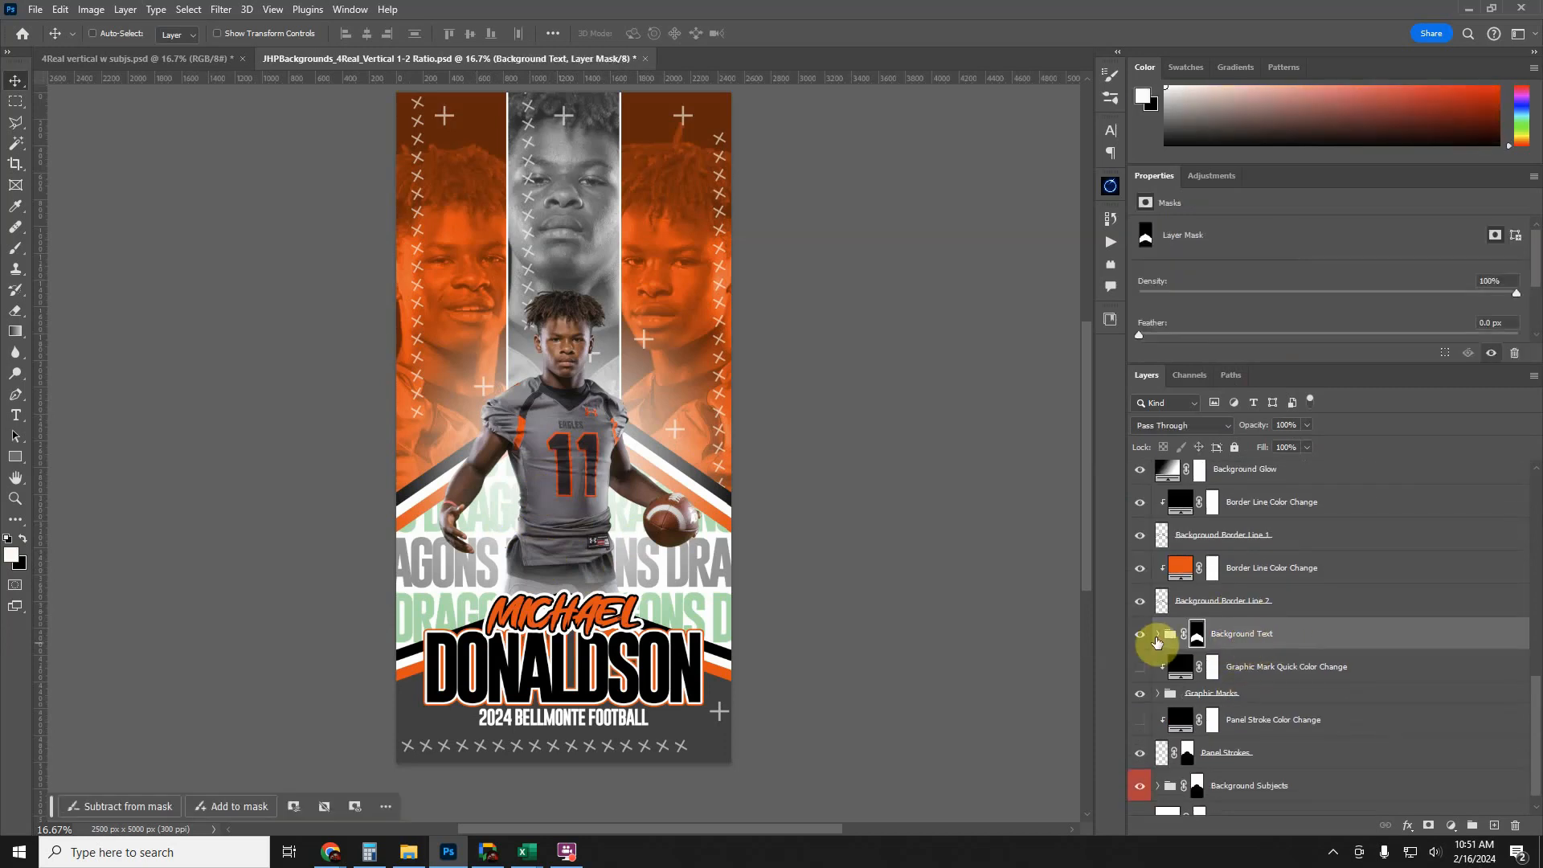
pyautogui.click(1158, 634)
pyautogui.scroll(-2, 1272, 659)
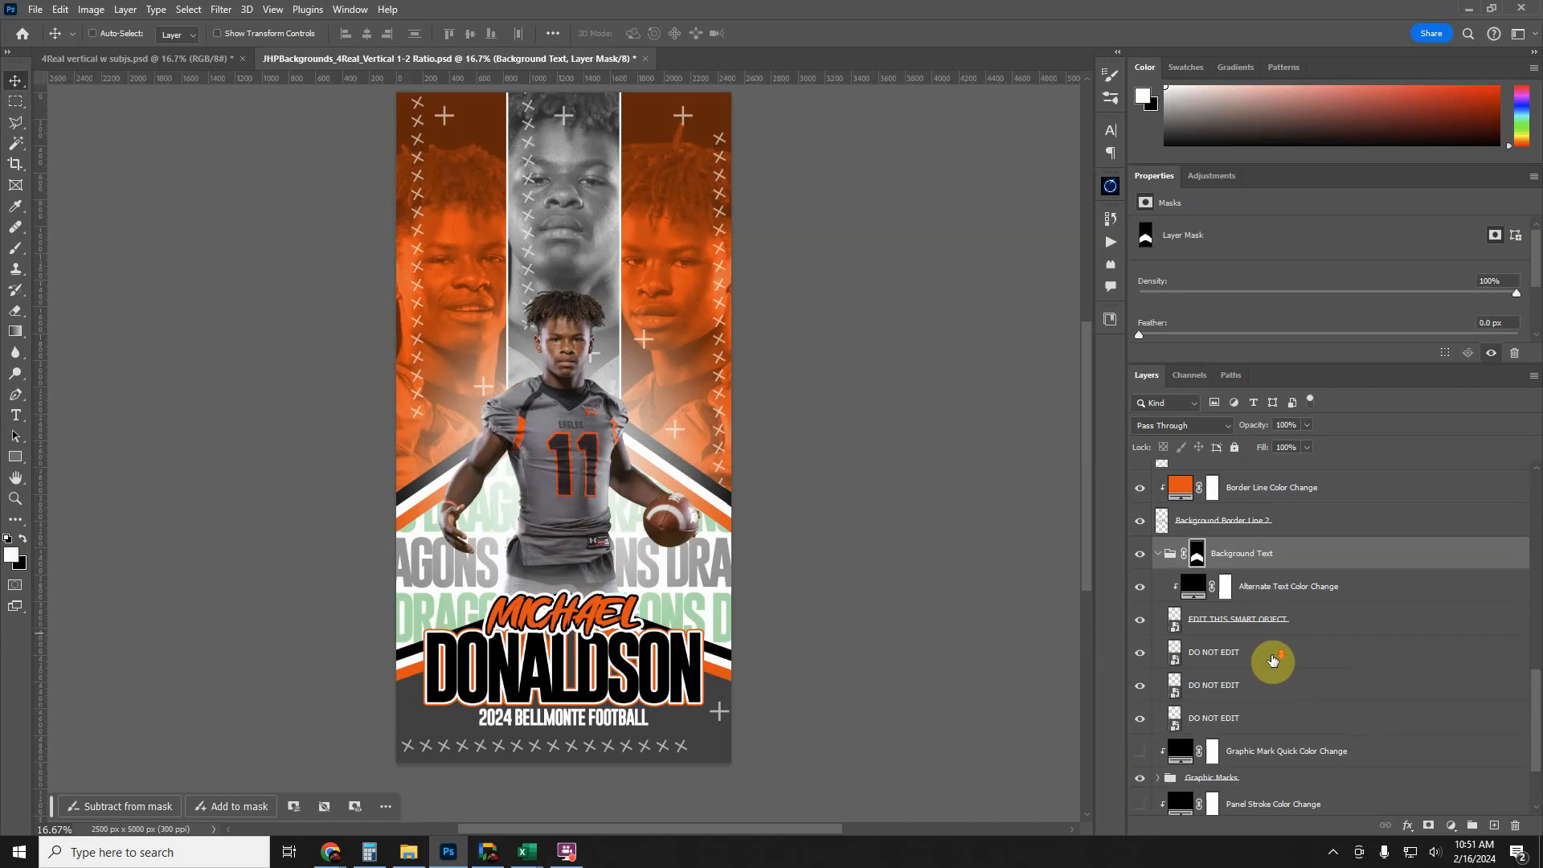
pyautogui.doubleClick(1174, 631)
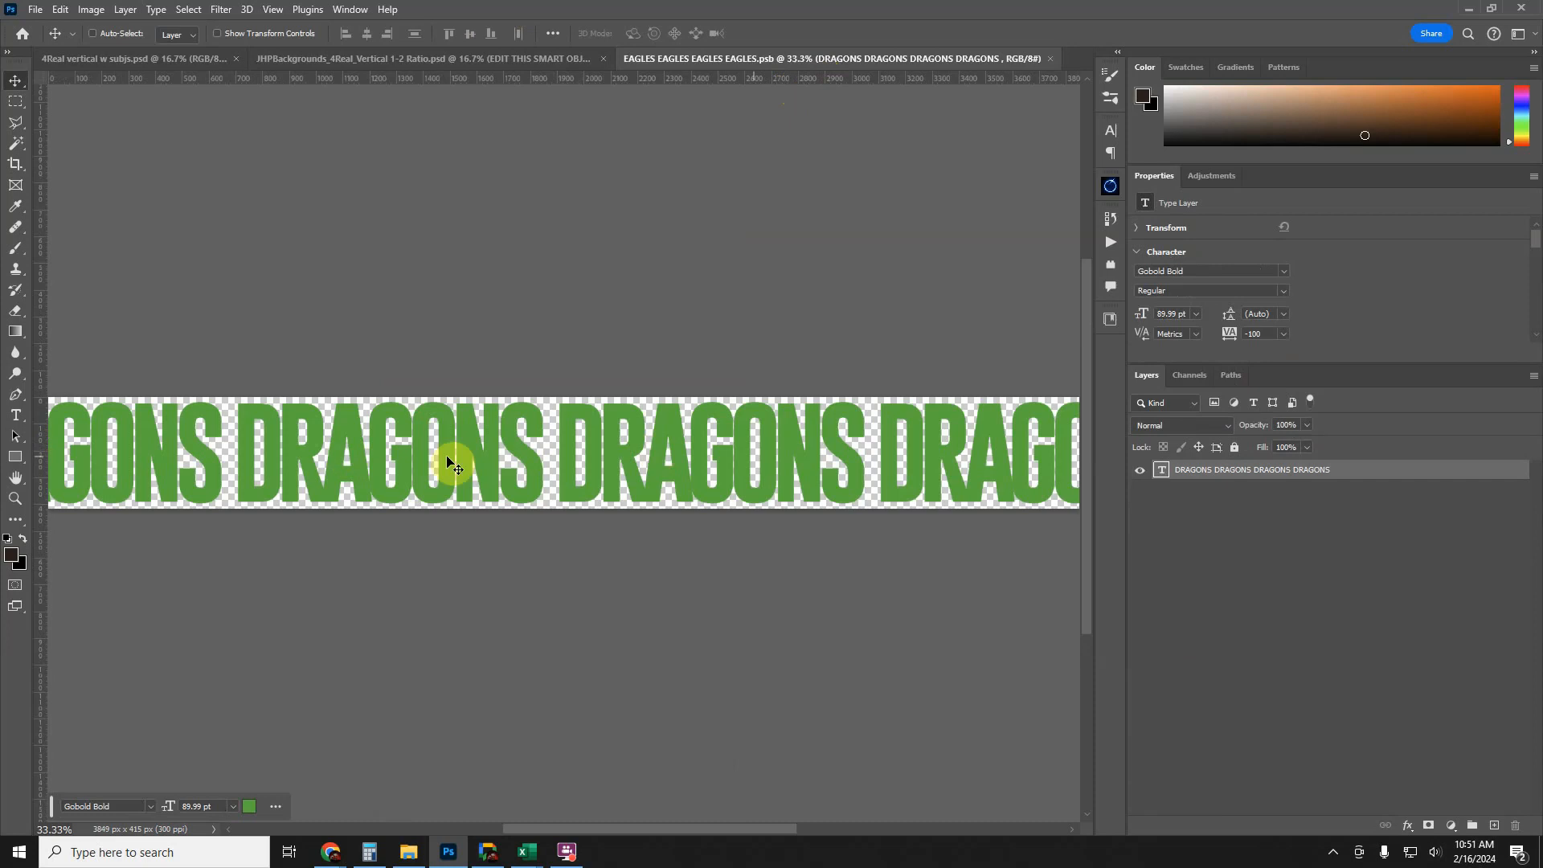
# - Replace the DRAGONS text in the smart object with the word EAGLES repeated five times, separated by spaces
pyautogui.click(15, 499)
pyautogui.rightClick(464, 482)
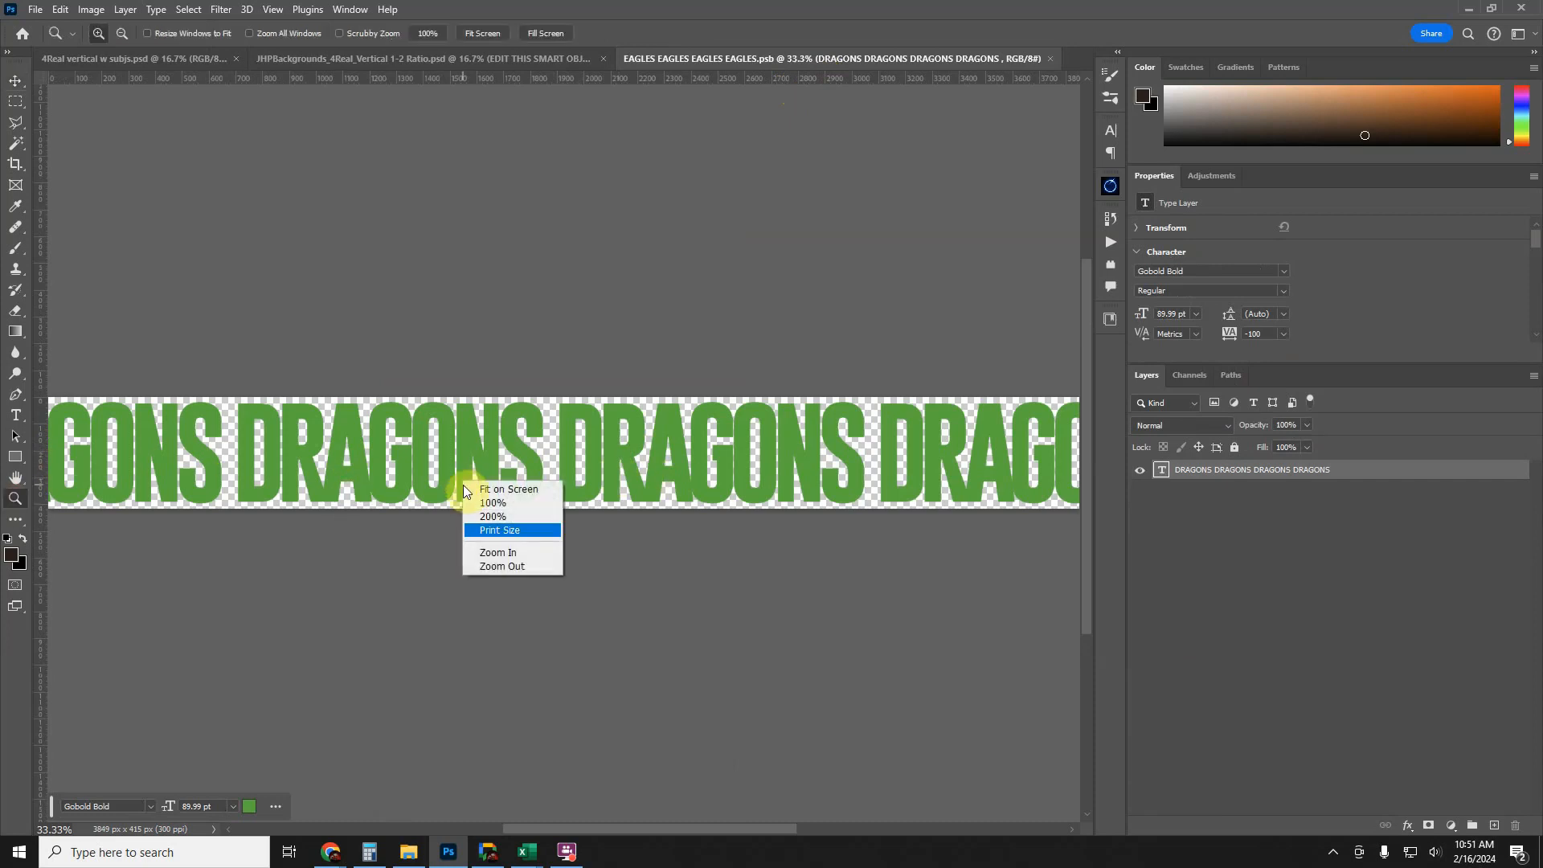
pyautogui.click(492, 567)
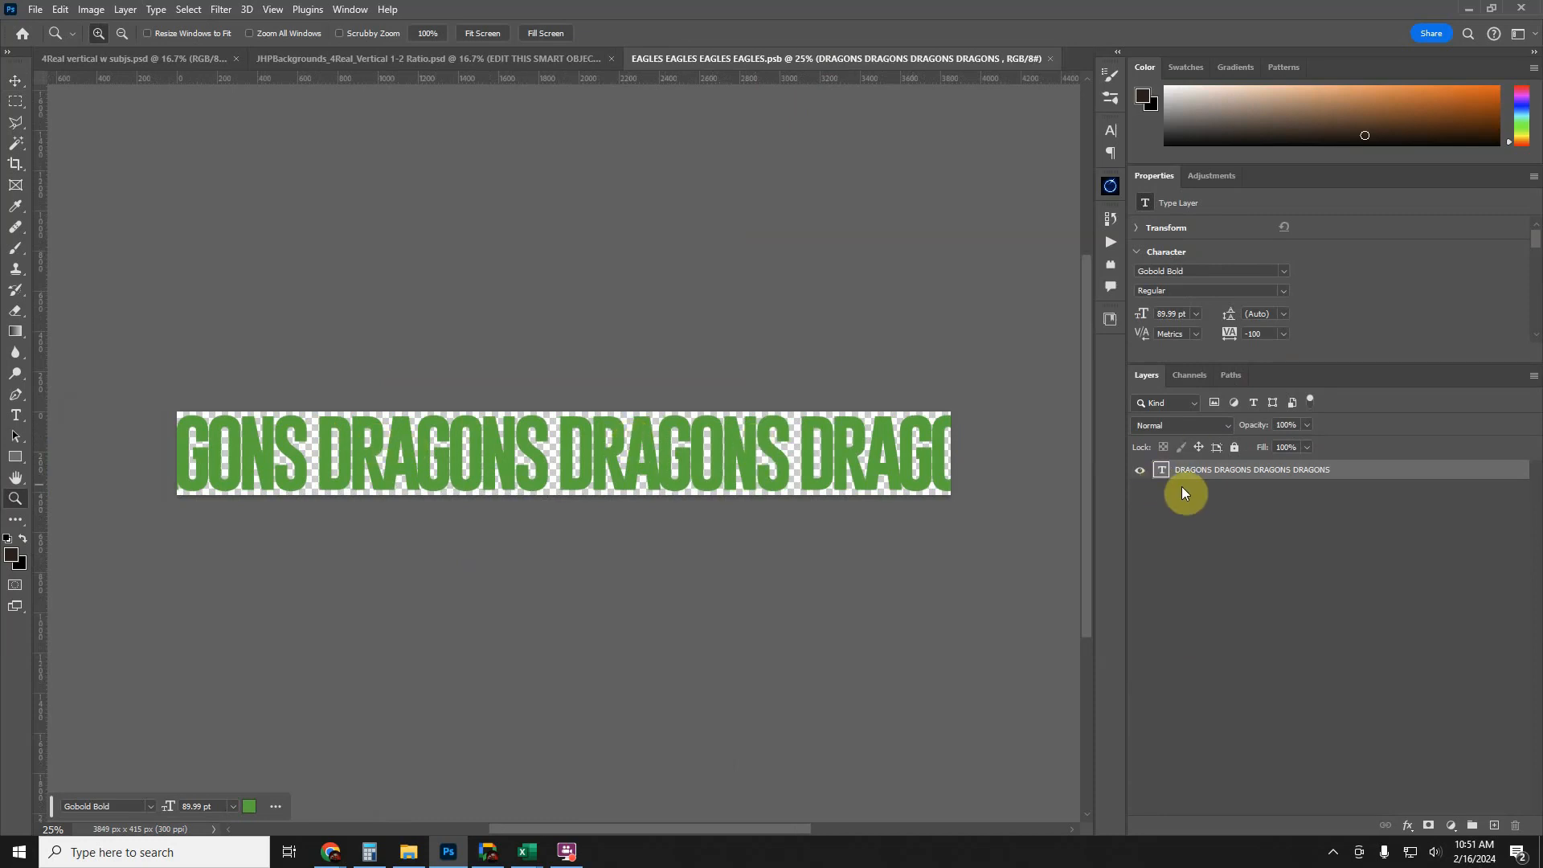
pyautogui.doubleClick(1163, 472)
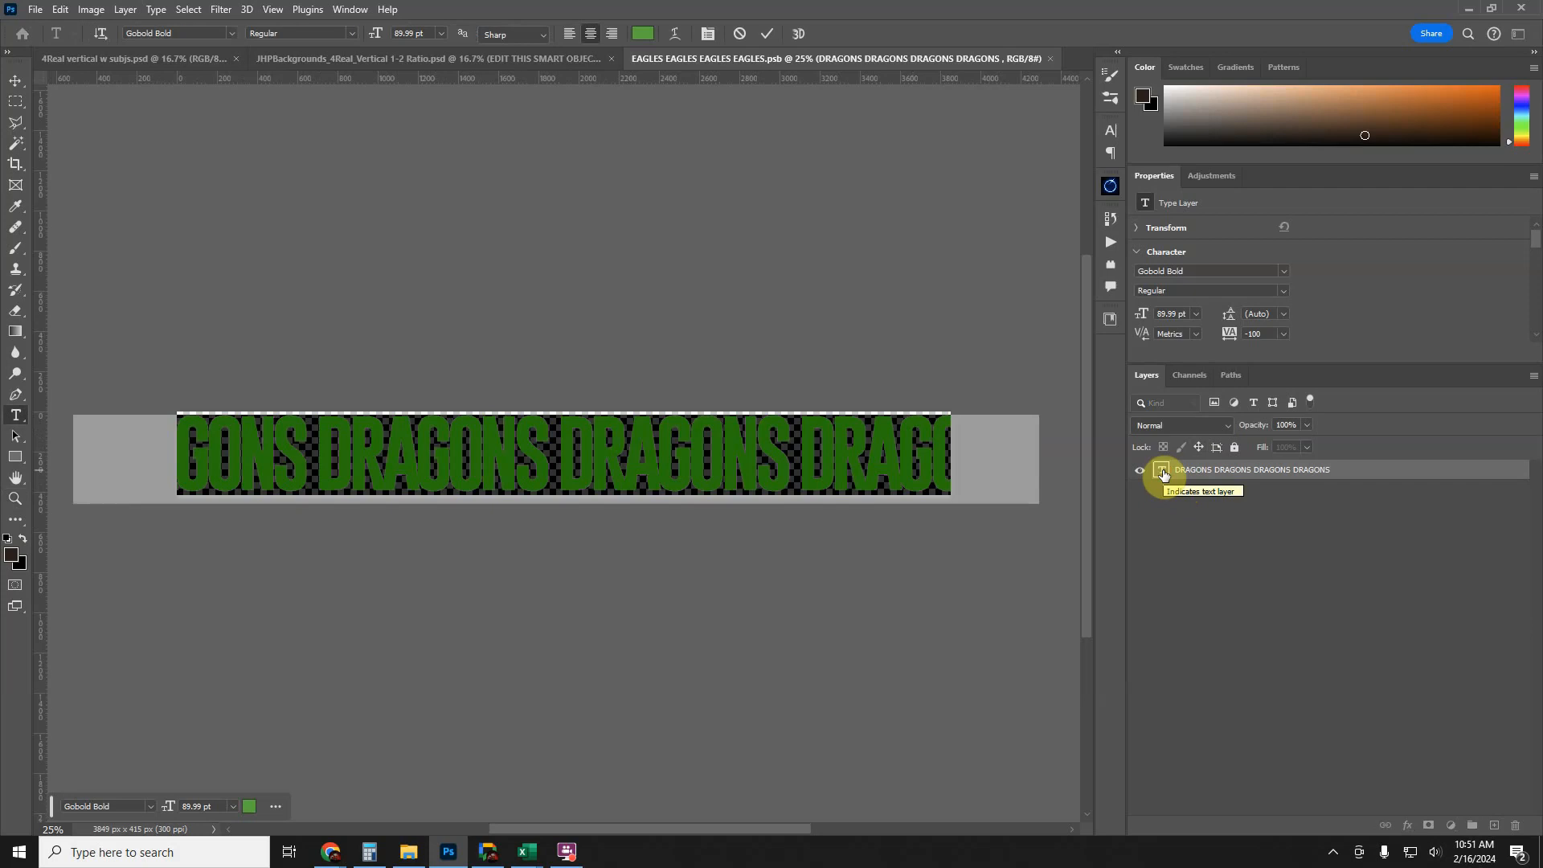
pyautogui.write('EAGLES')
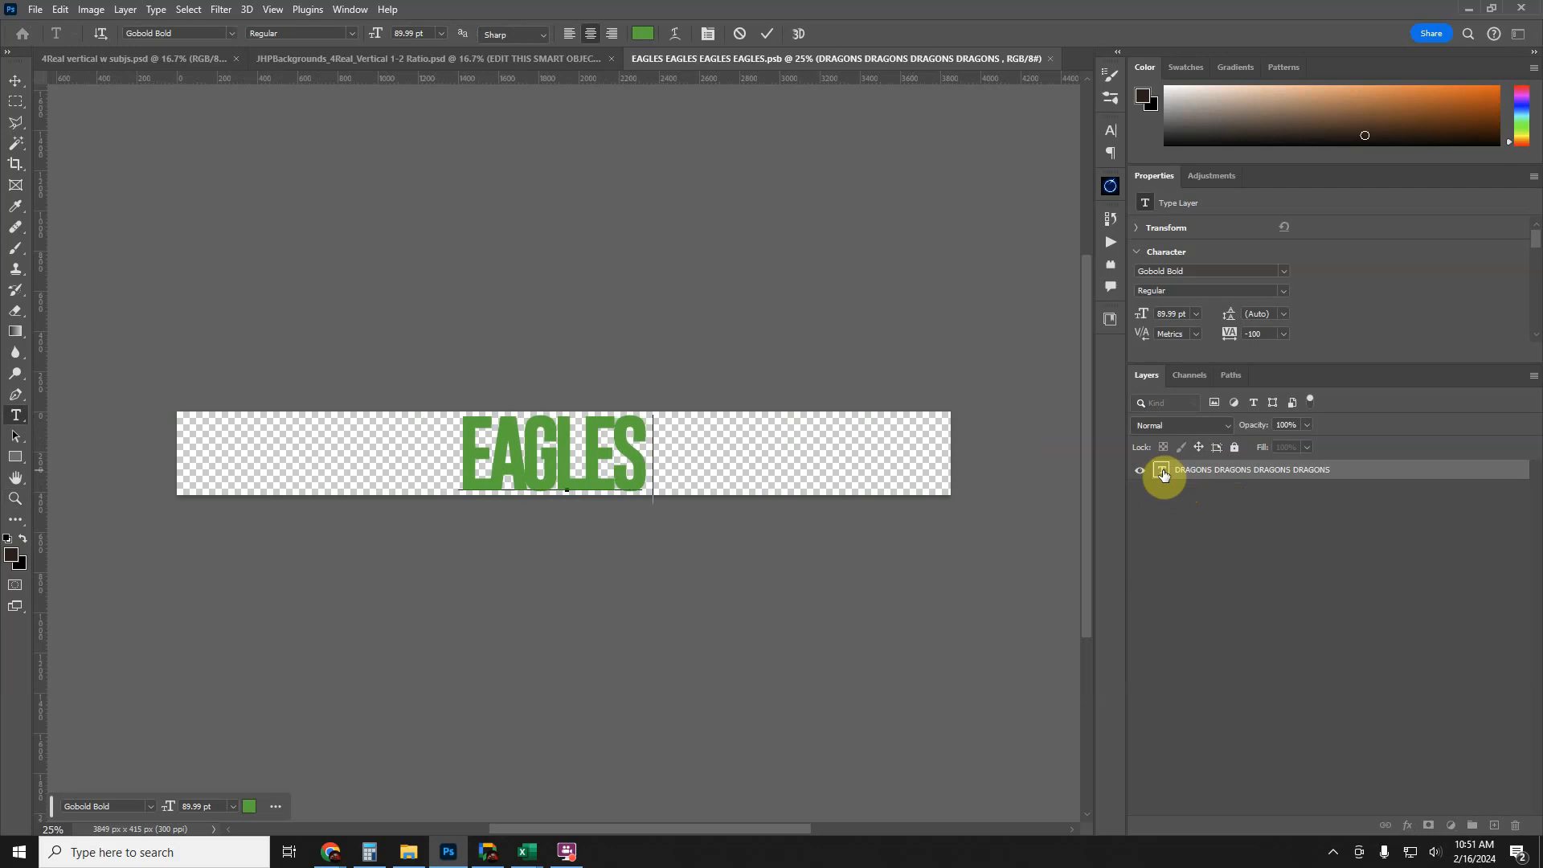
pyautogui.click(1165, 475)
pyautogui.doubleClick(1164, 475)
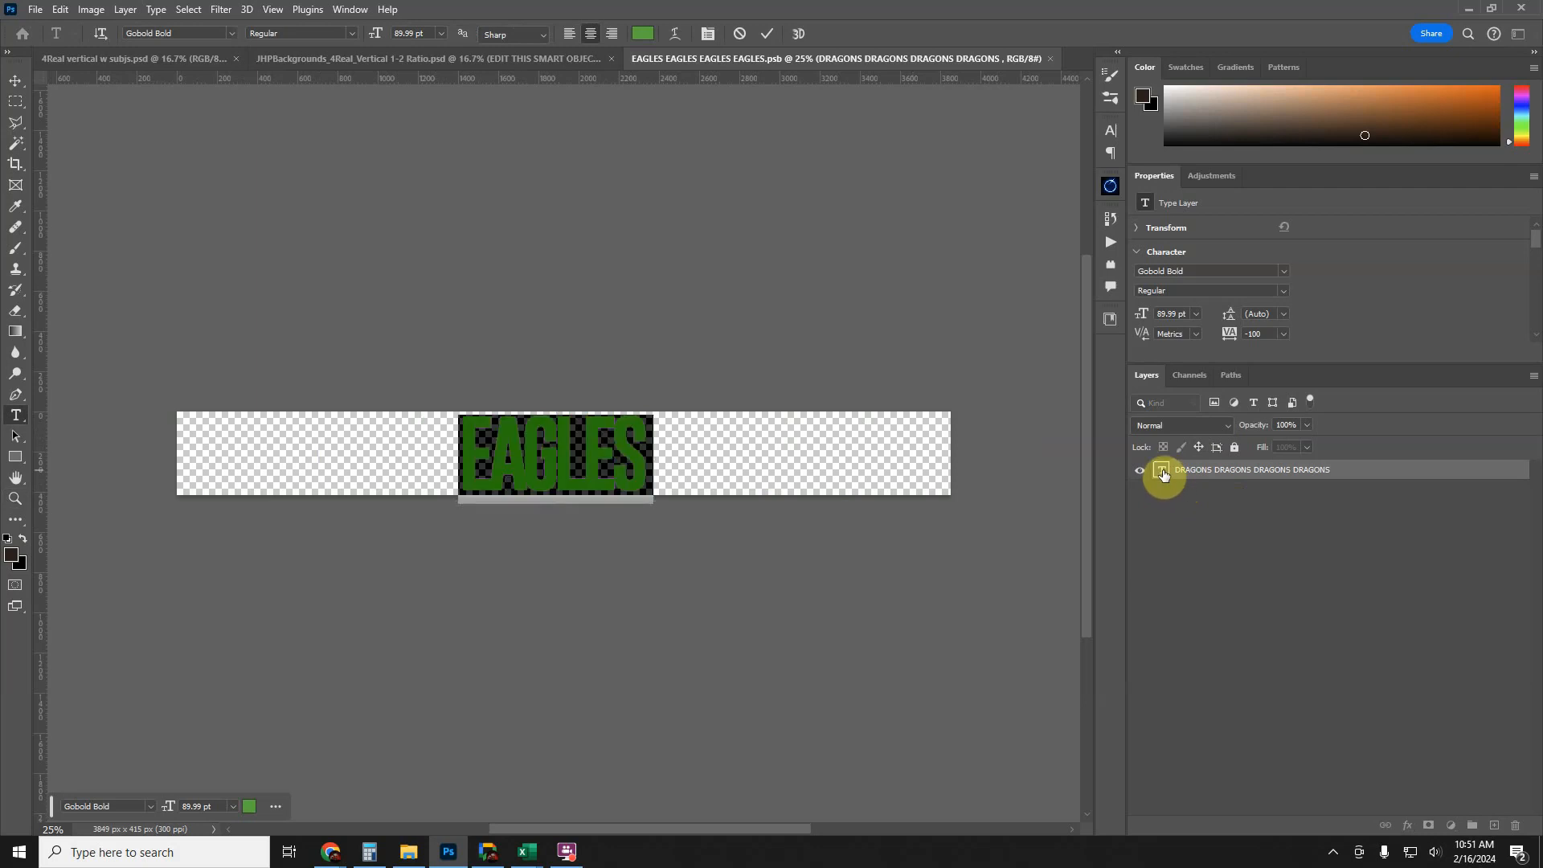
pyautogui.write('EAGLES')
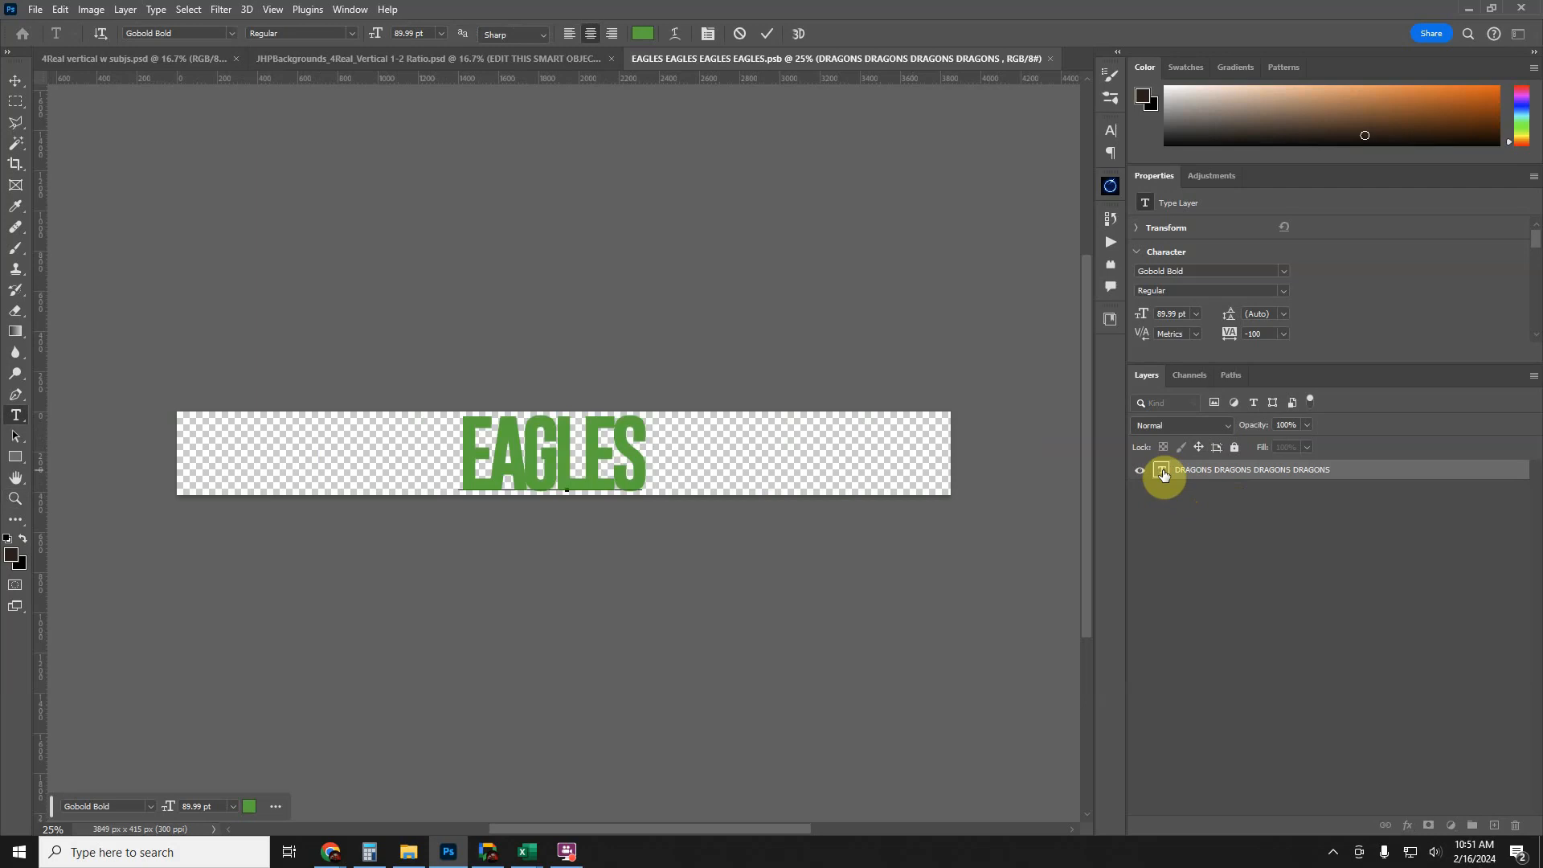
pyautogui.write('EAGLES')
pyautogui.write('EAGLES')
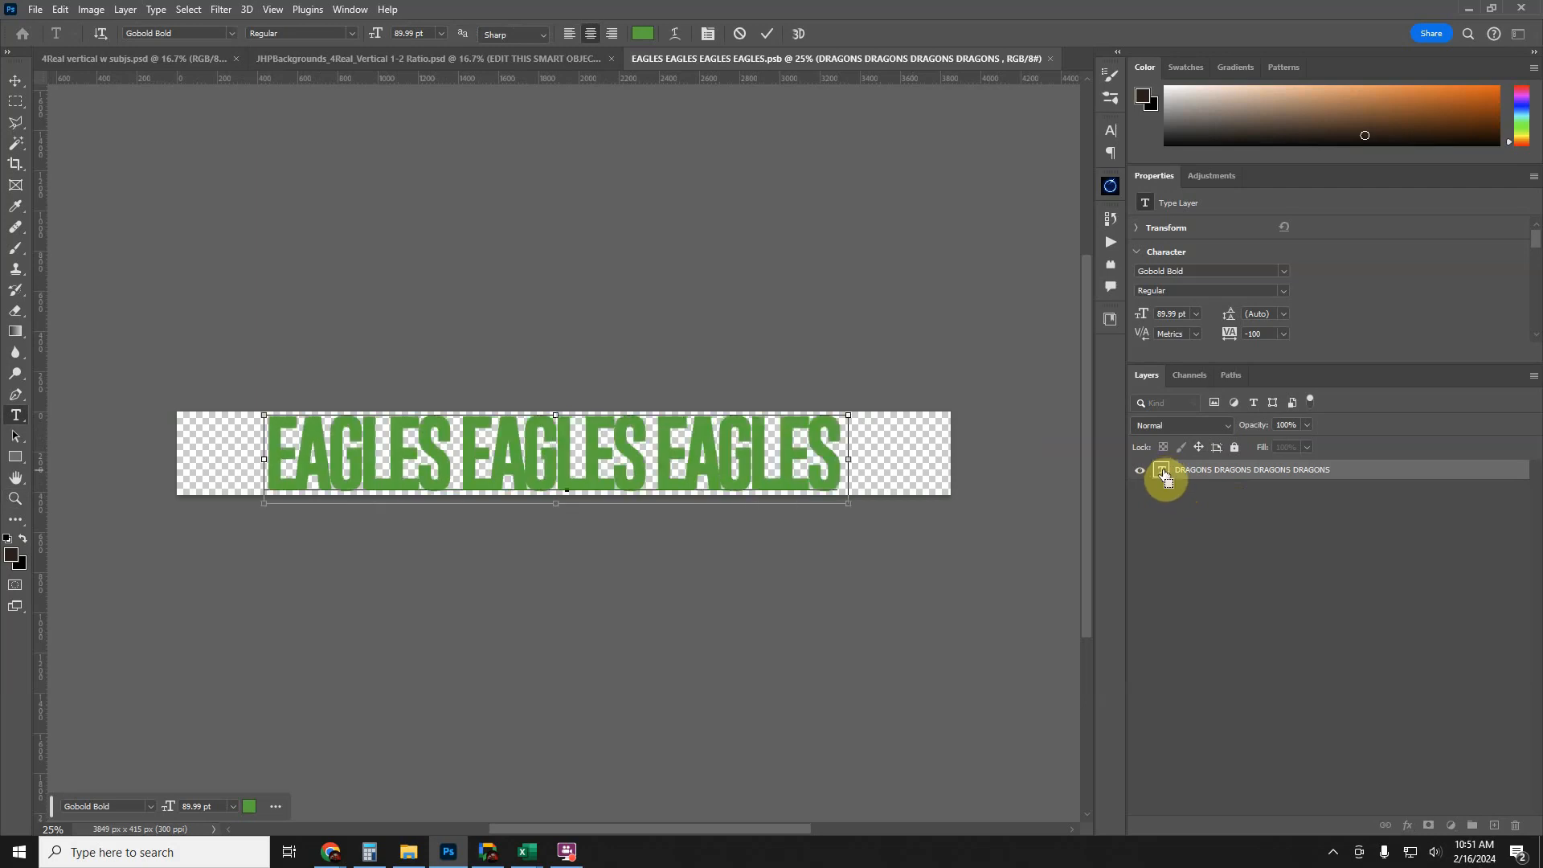
pyautogui.write('EAGLES')
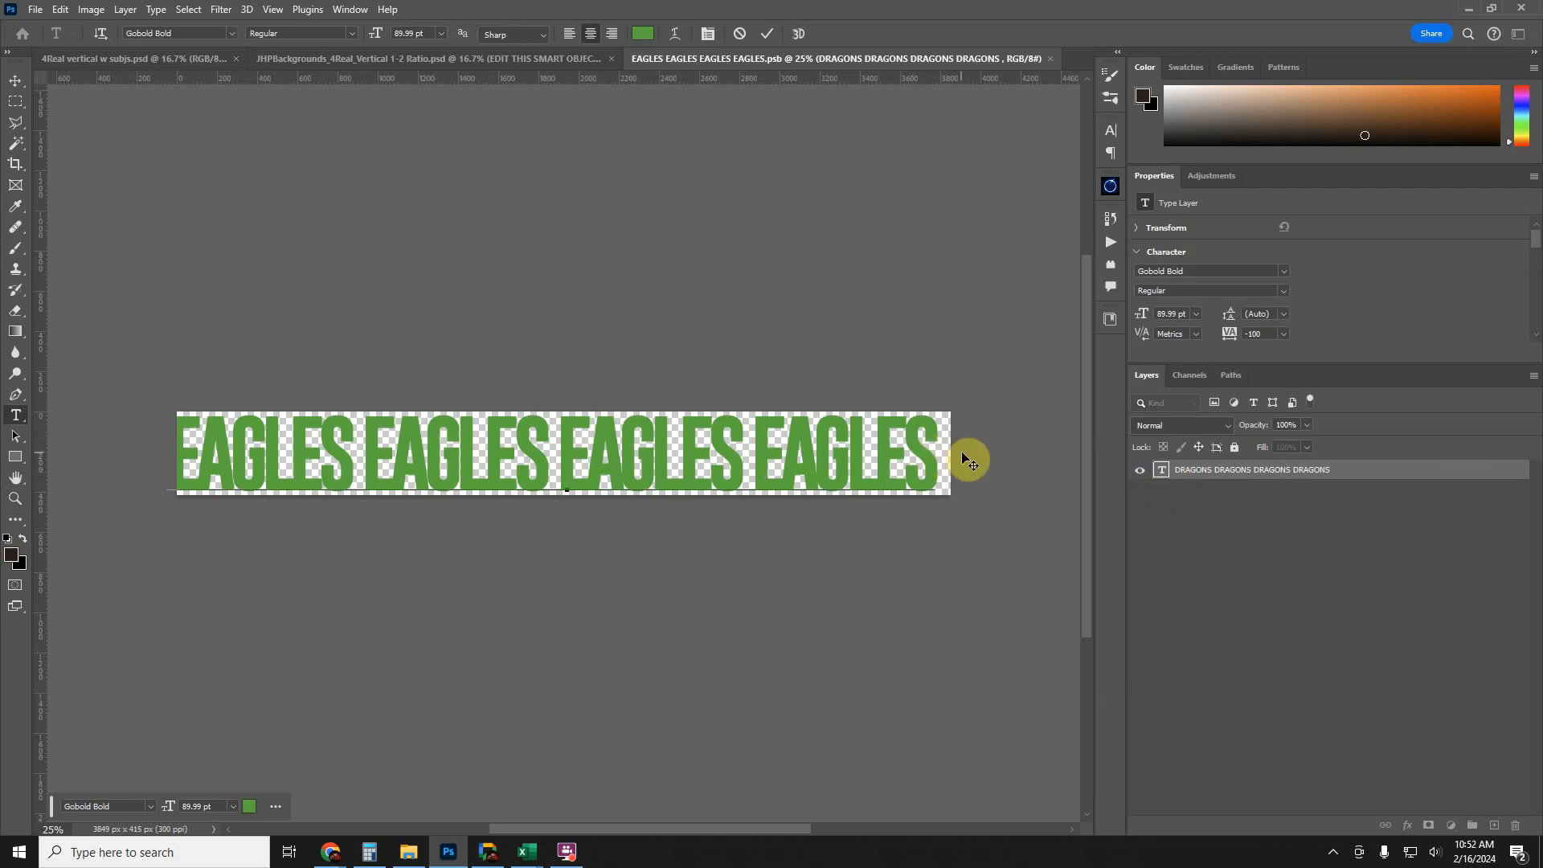
pyautogui.write('EAGLES')
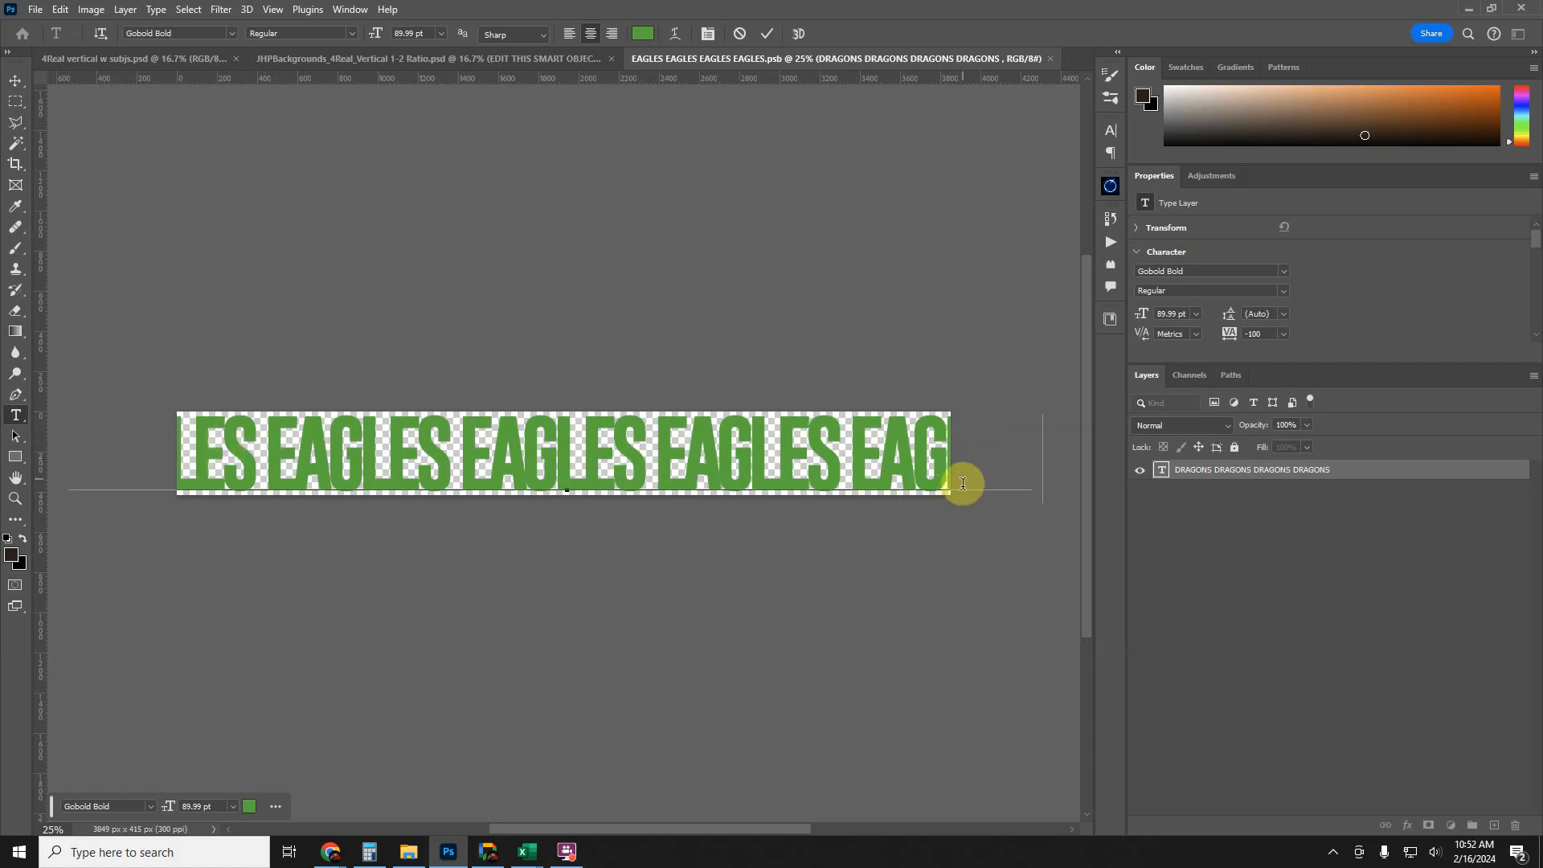
pyautogui.click(769, 33)
pyautogui.press('z')
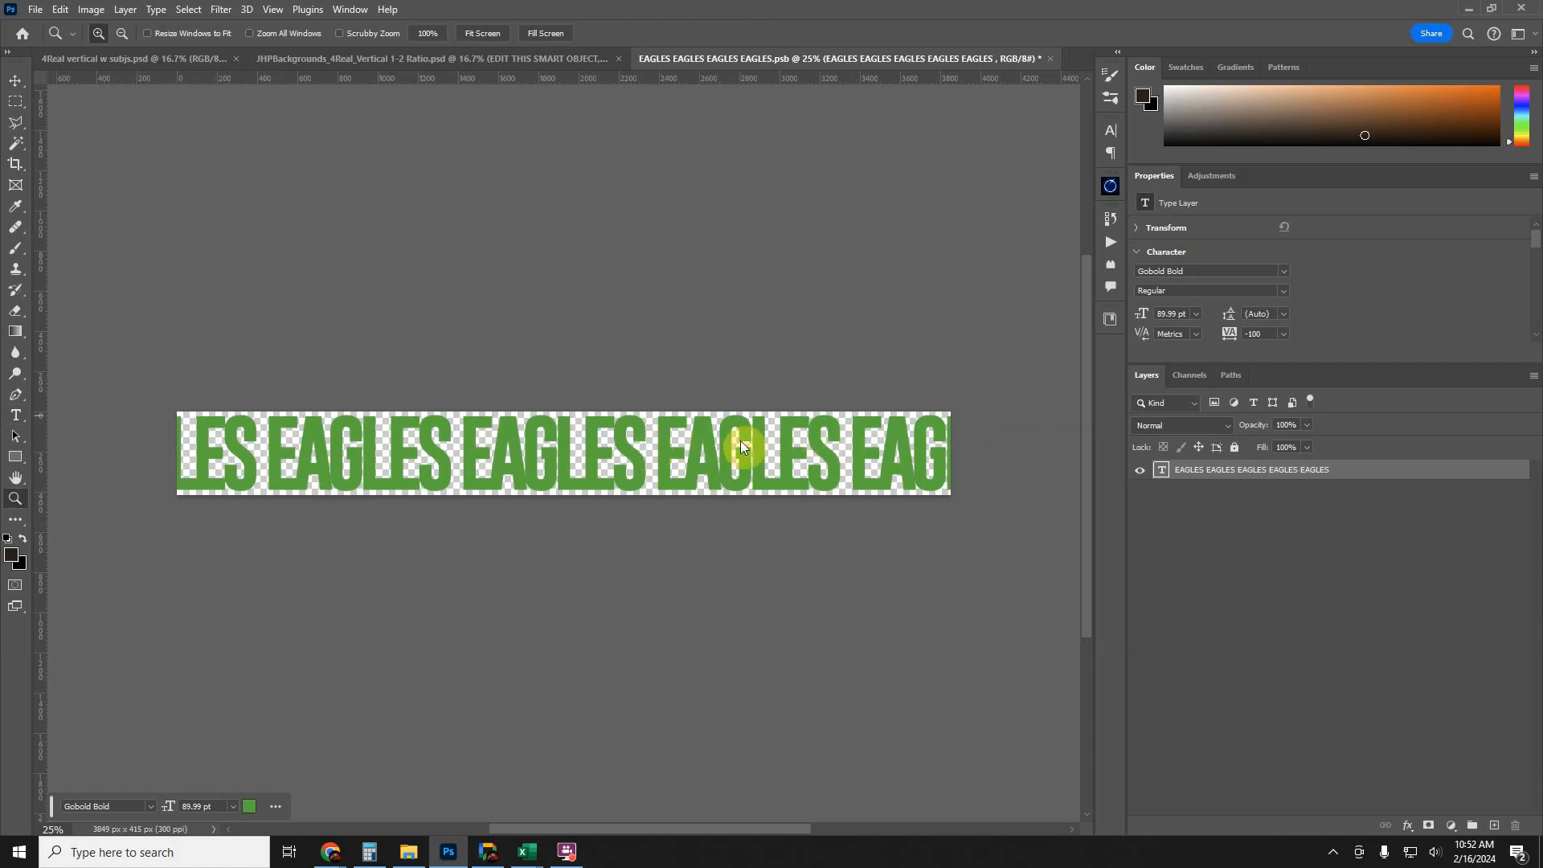
pyautogui.scroll(-1, 1350, 293)
pyautogui.scroll(-1, 1347, 288)
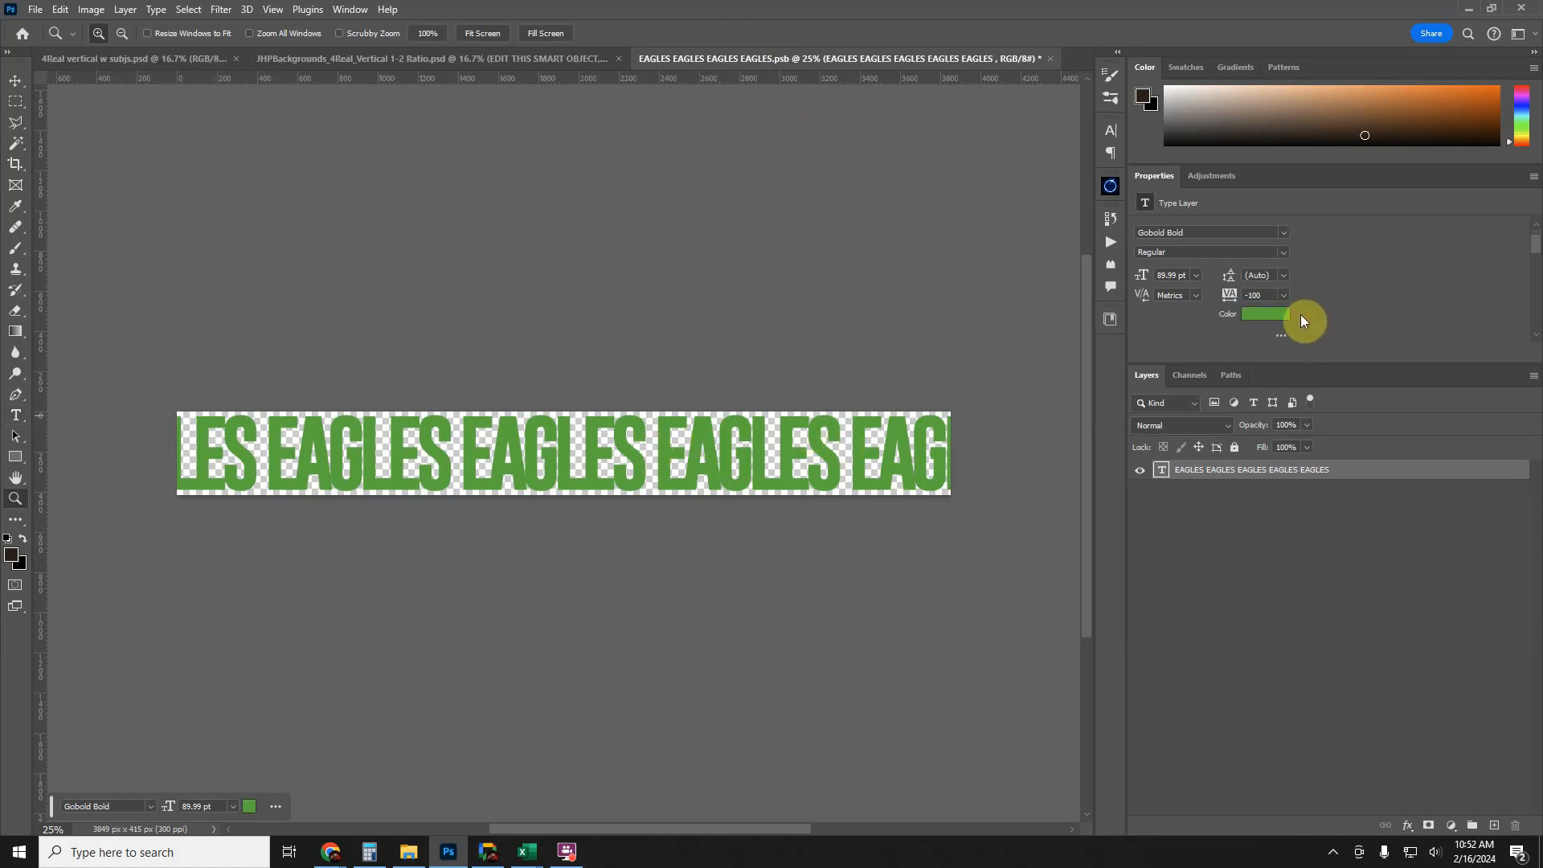
pyautogui.click(1247, 314)
pyautogui.click(1253, 311)
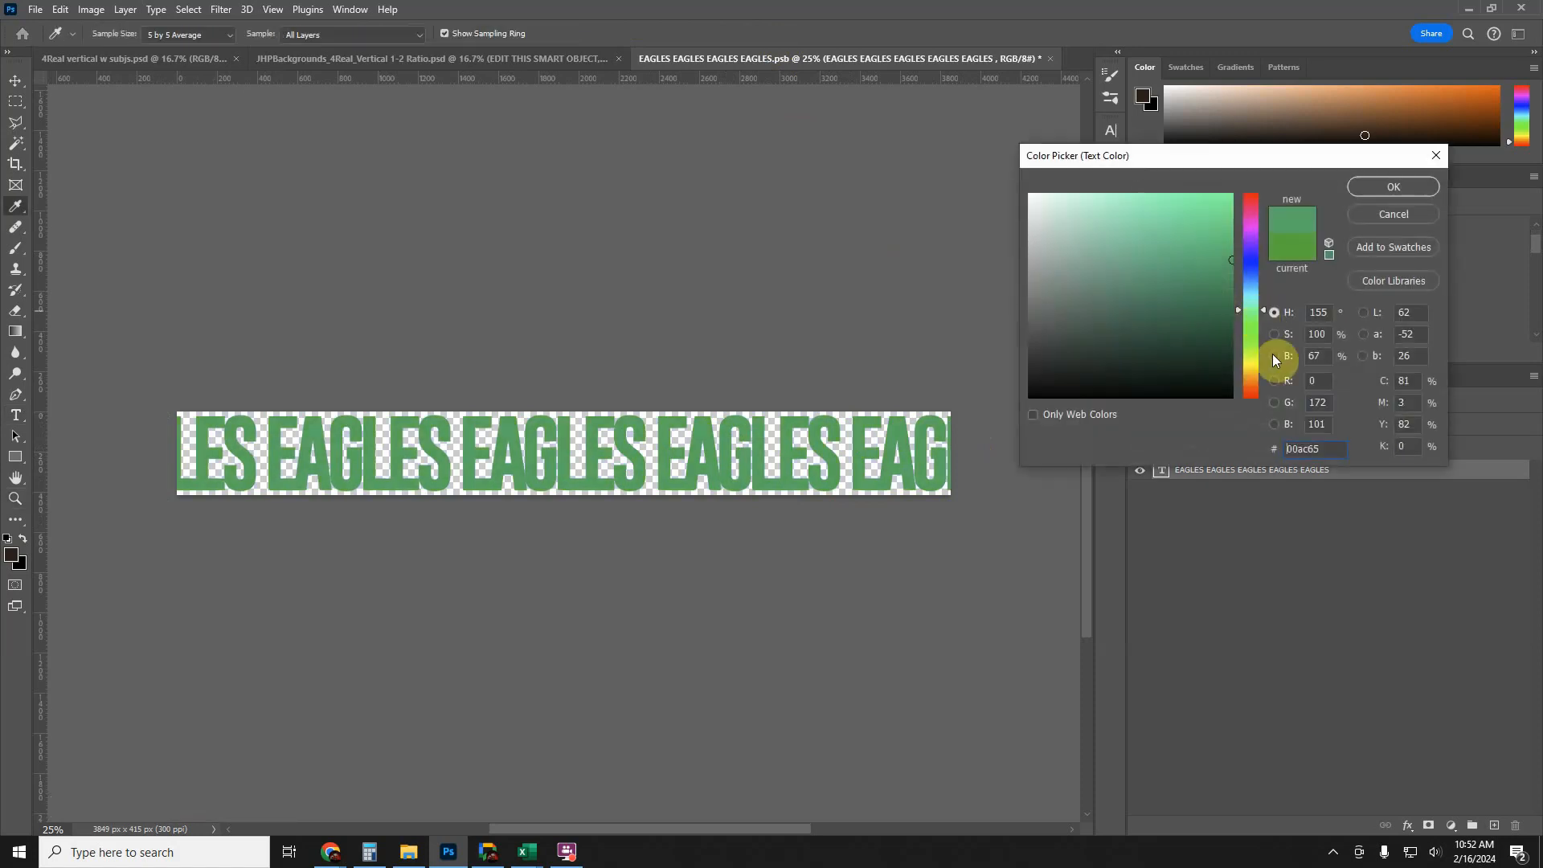
pyautogui.doubleClick(1322, 448)
pyautogui.write('EAGLES')
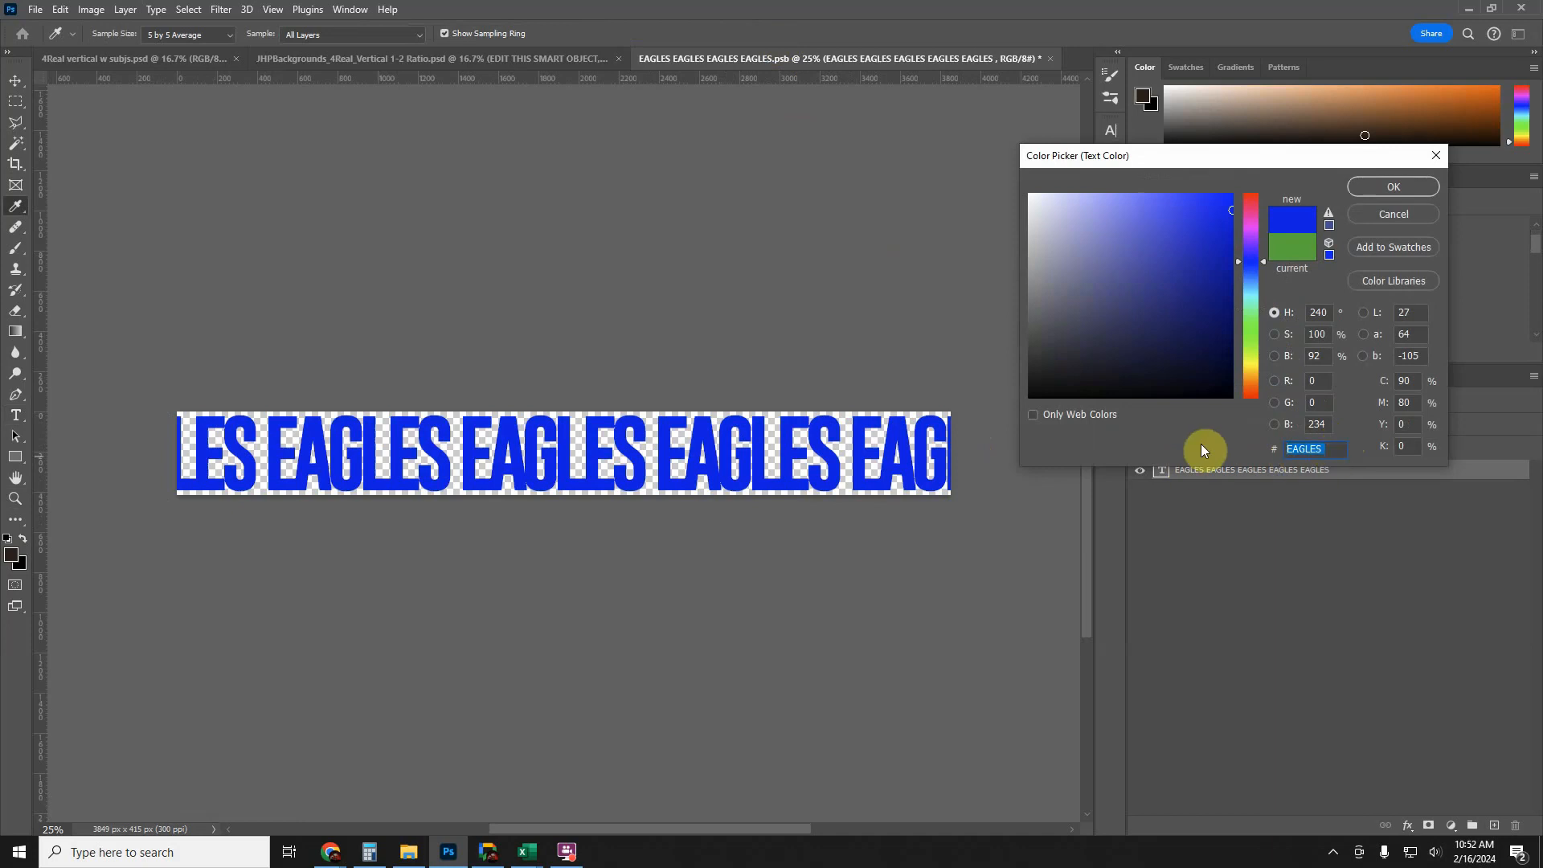
pyautogui.press('BackSpace')
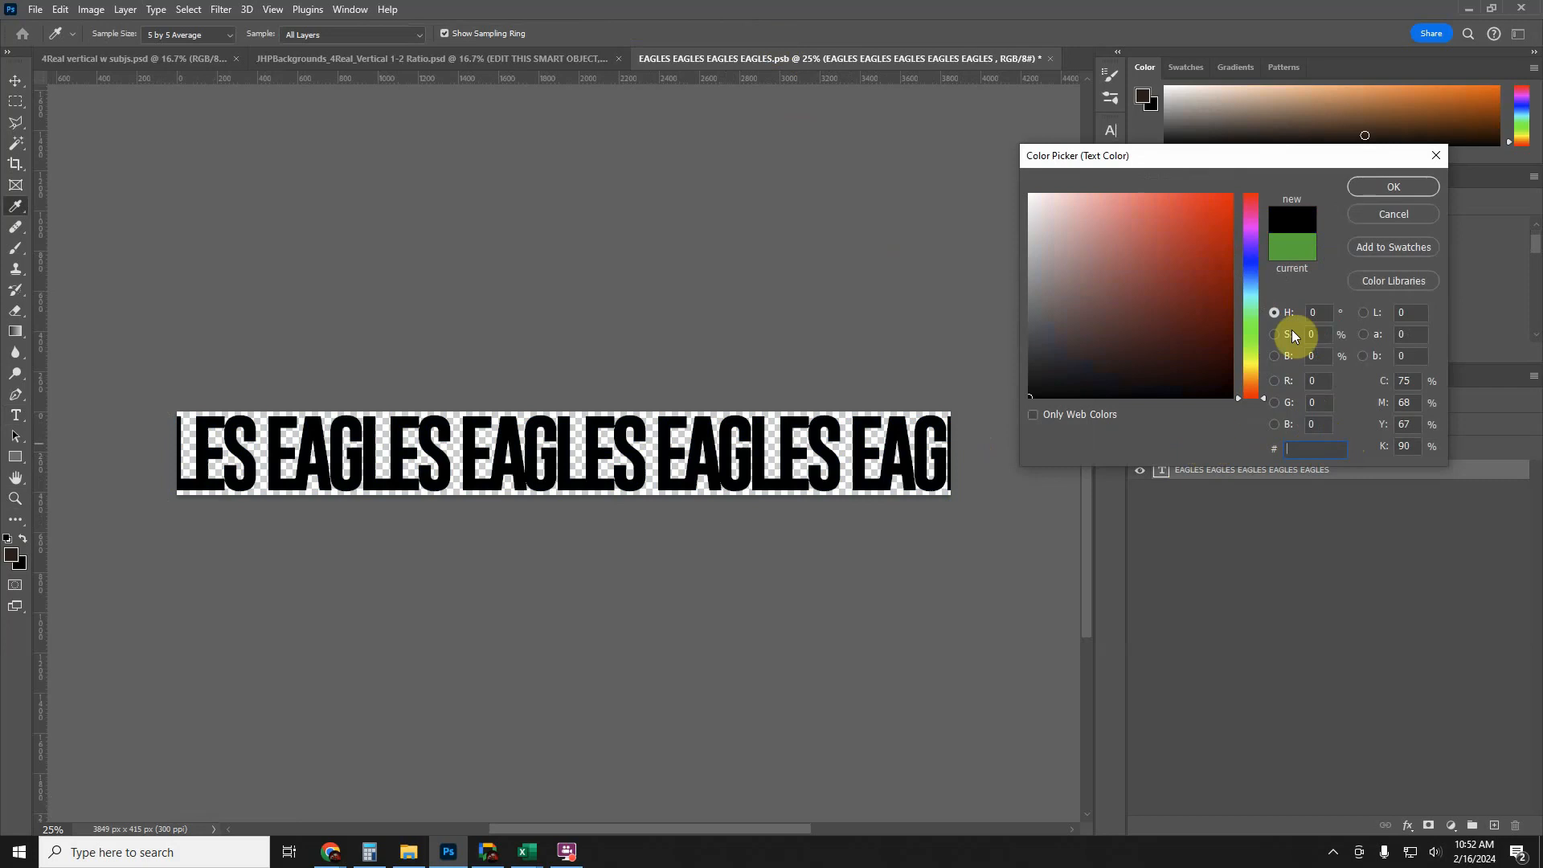
pyautogui.click(1381, 213)
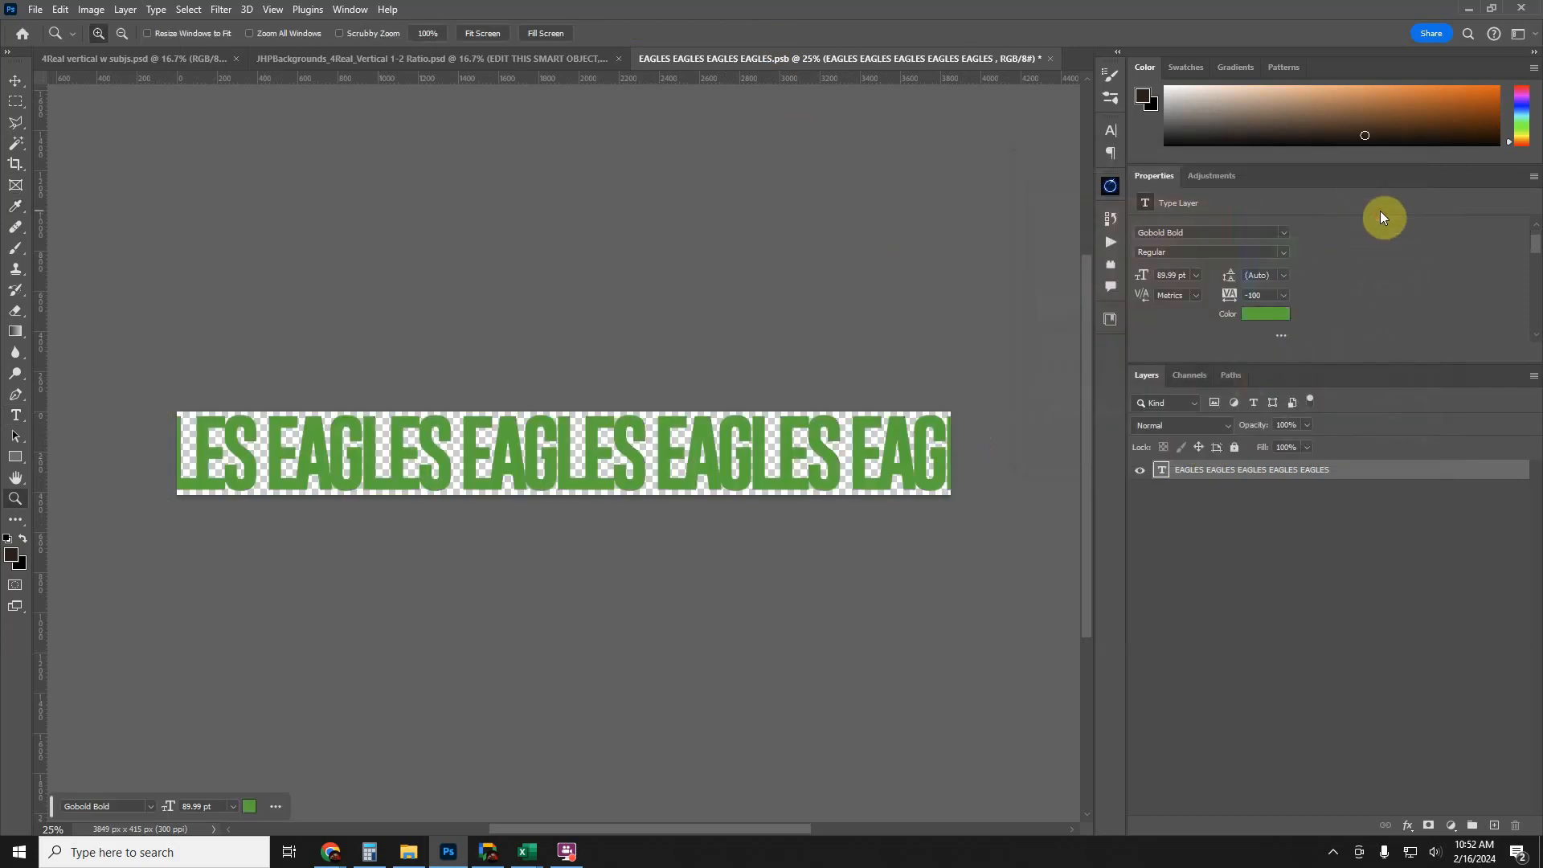
# - Copy the hex code fd4604 from the Border Line Color Change fill of Background Border Line 2 in the banner document
pyautogui.click(495, 56)
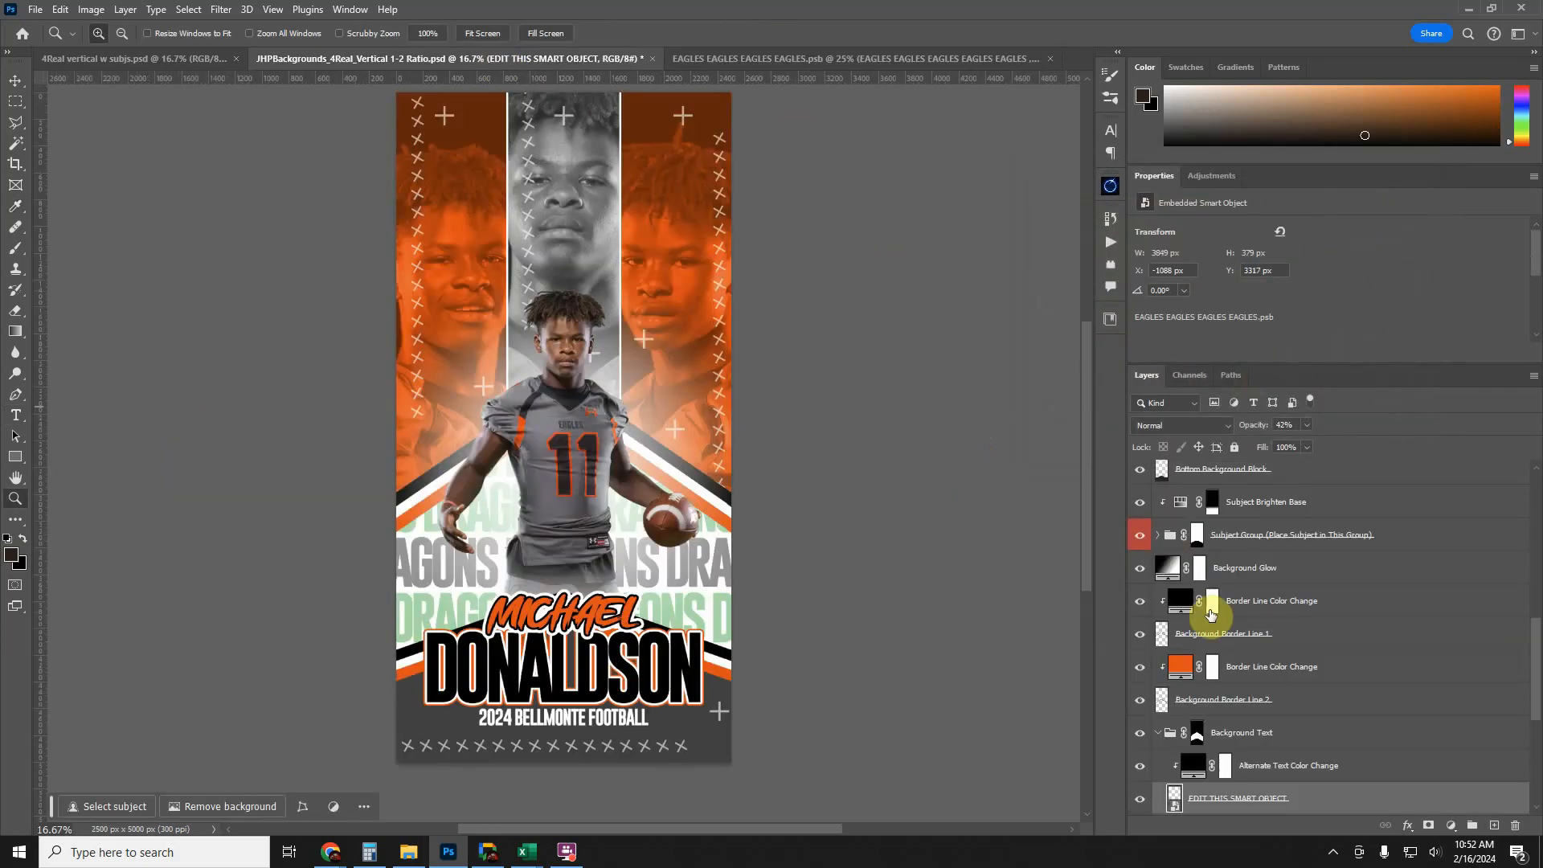
pyautogui.doubleClick(1180, 666)
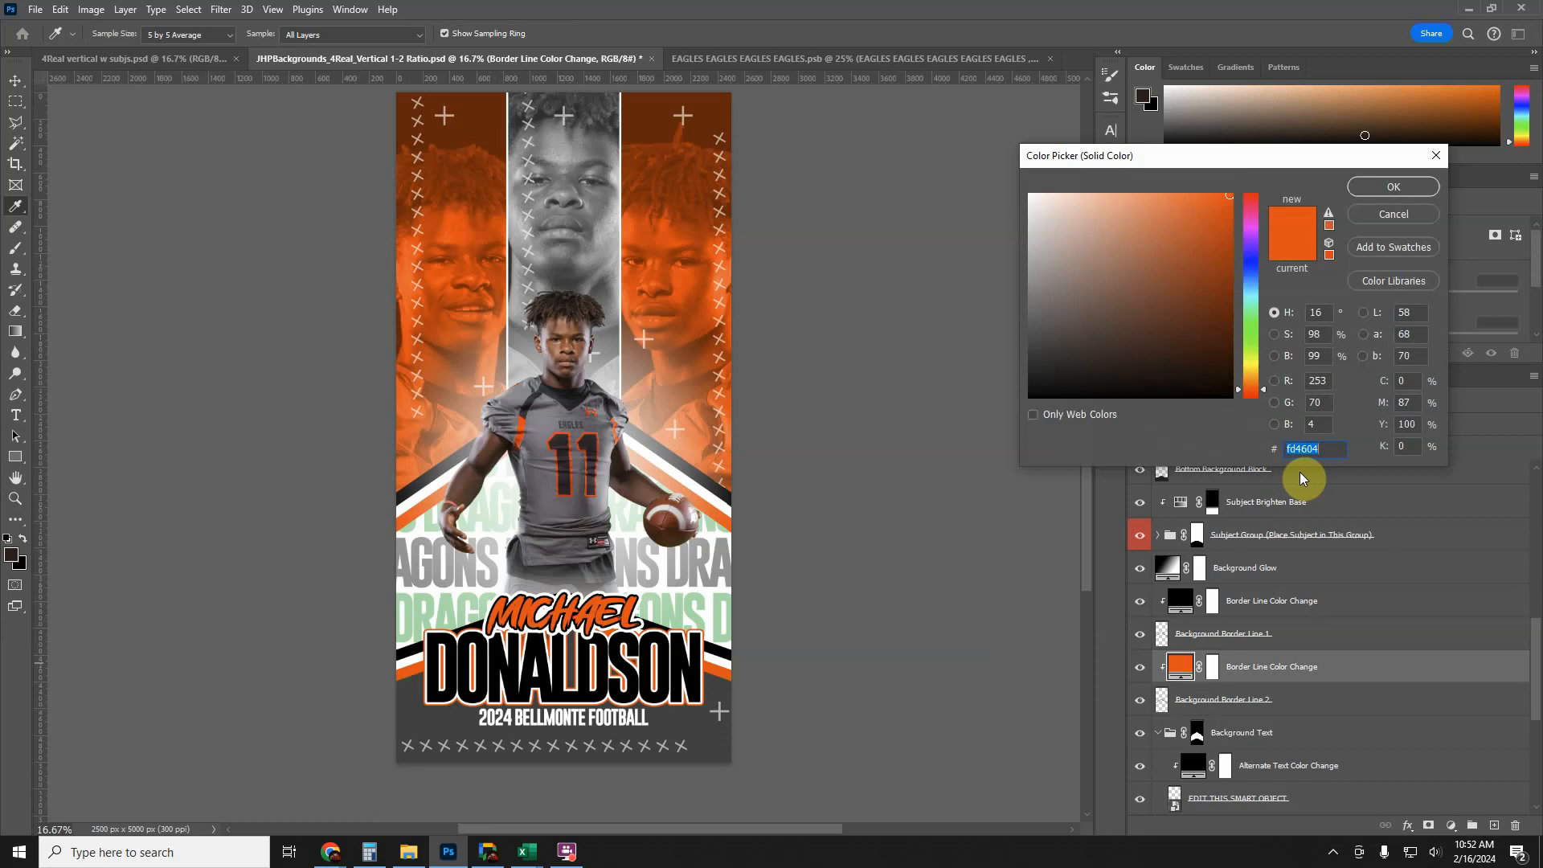
pyautogui.press('z')
pyautogui.click(1383, 218)
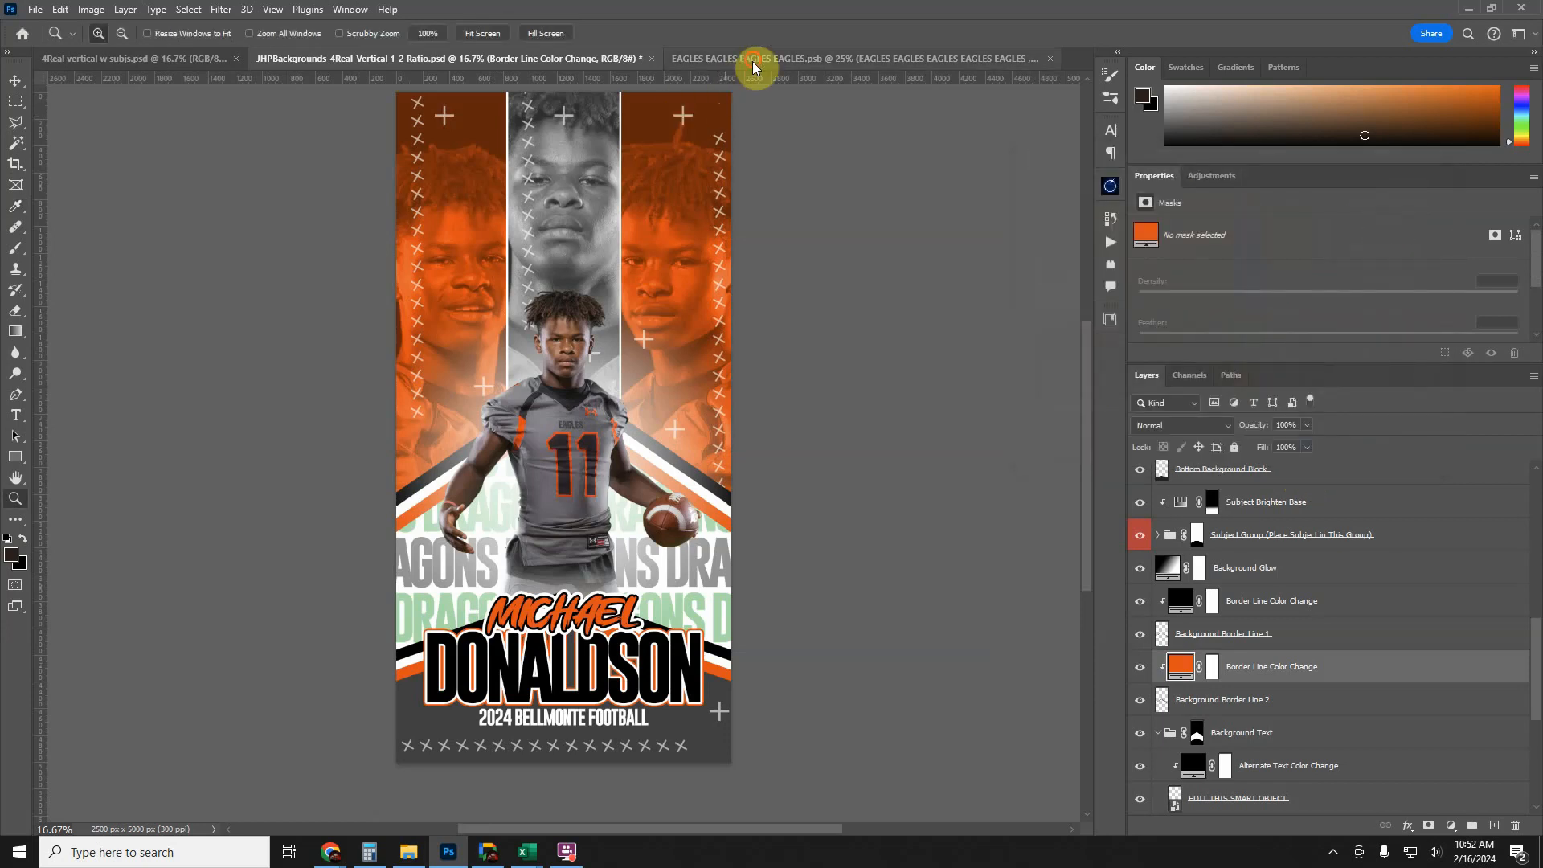
# - Recolor the EAGLES text in the smart object to orange fd4604 and close the smart object with its changes saved
pyautogui.click(753, 66)
pyautogui.click(1276, 323)
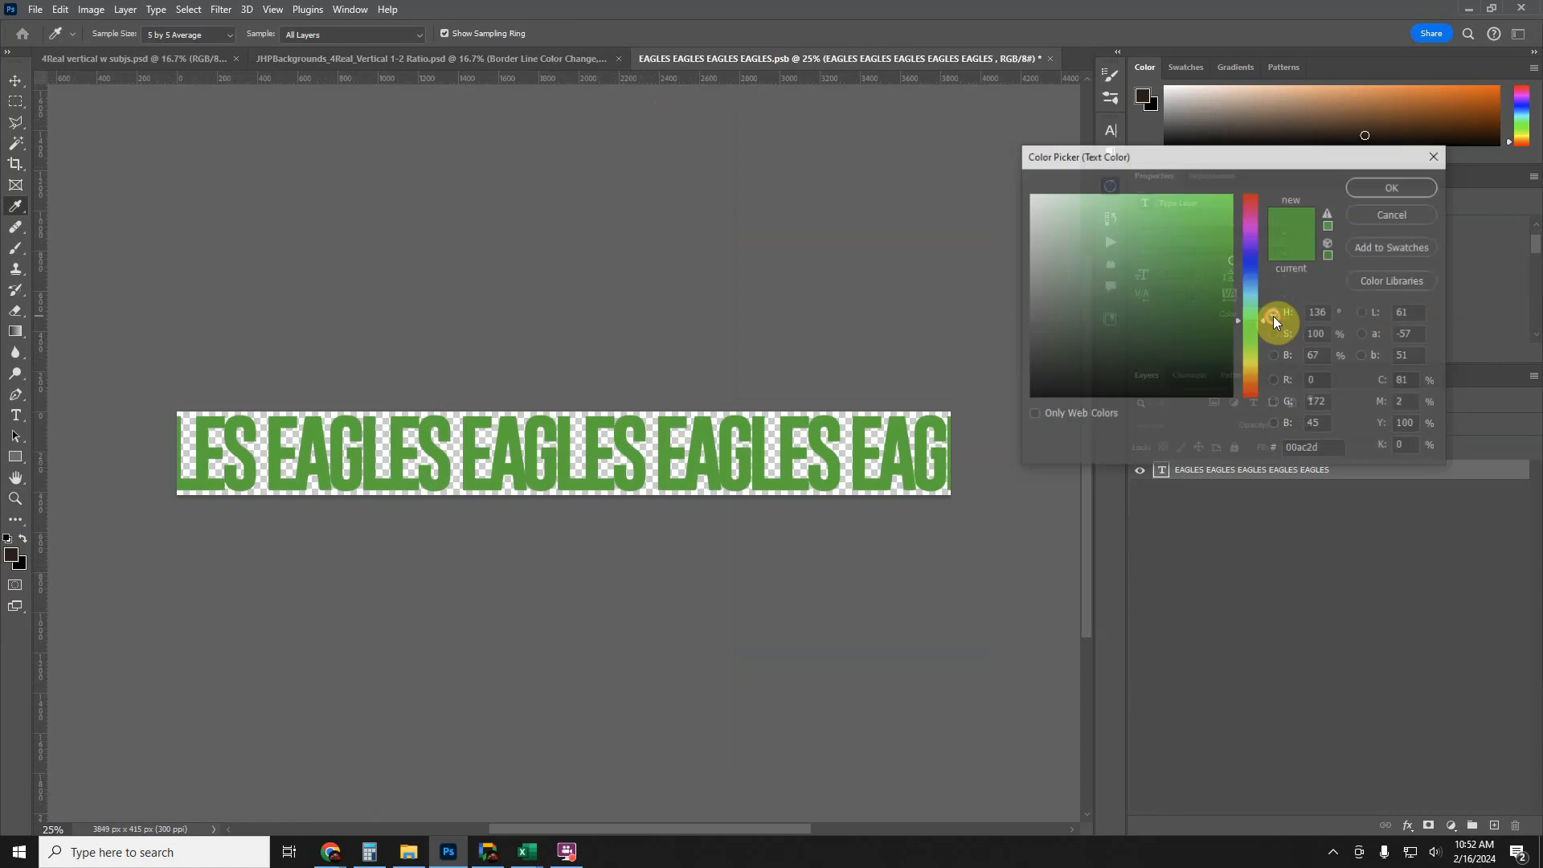
pyautogui.click(1330, 449)
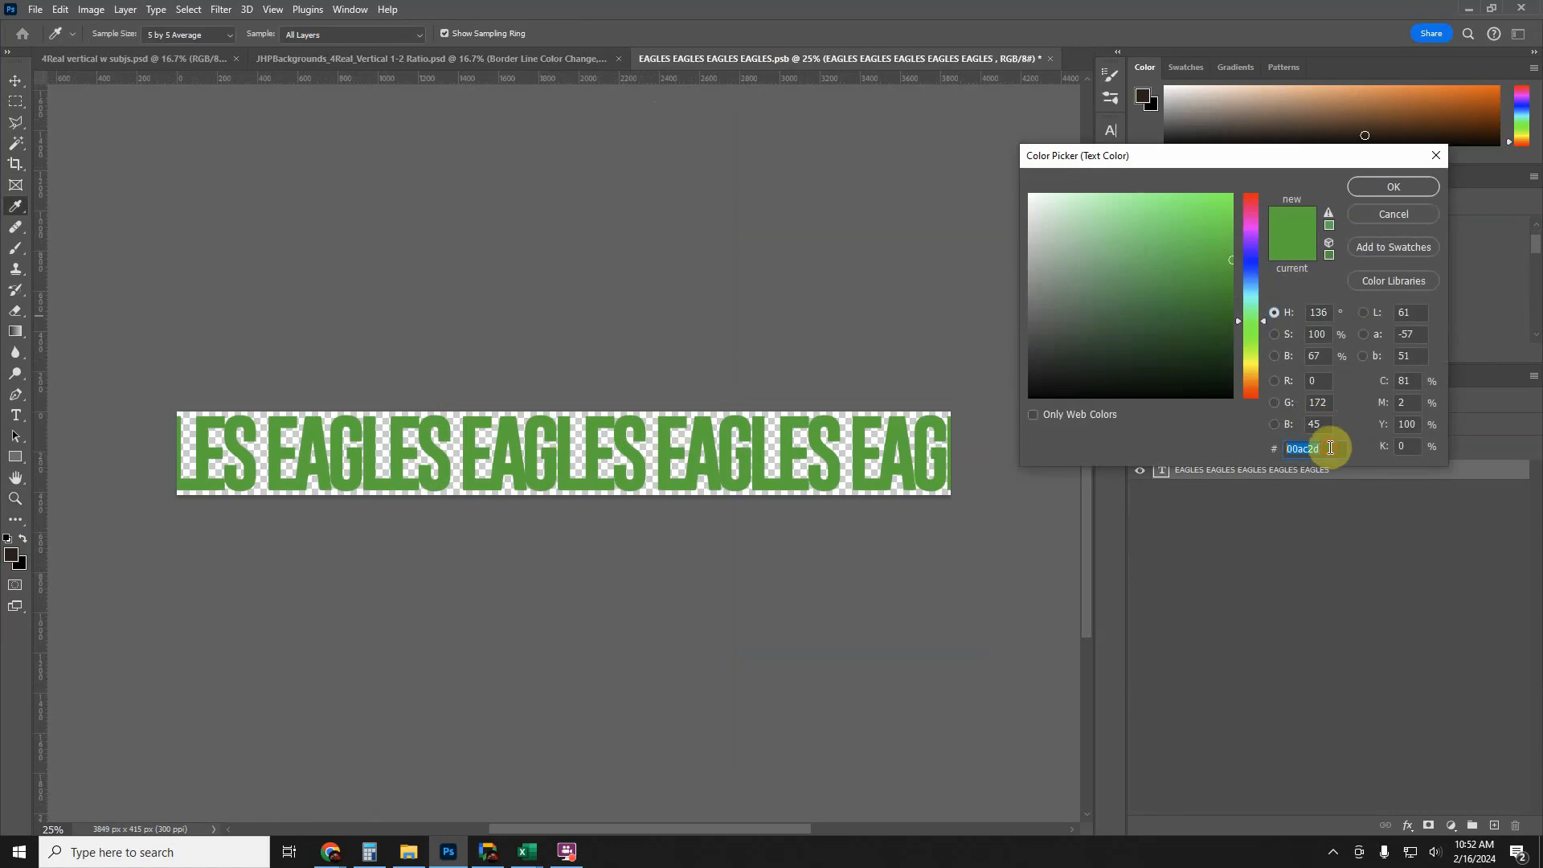
pyautogui.write('fd4604')
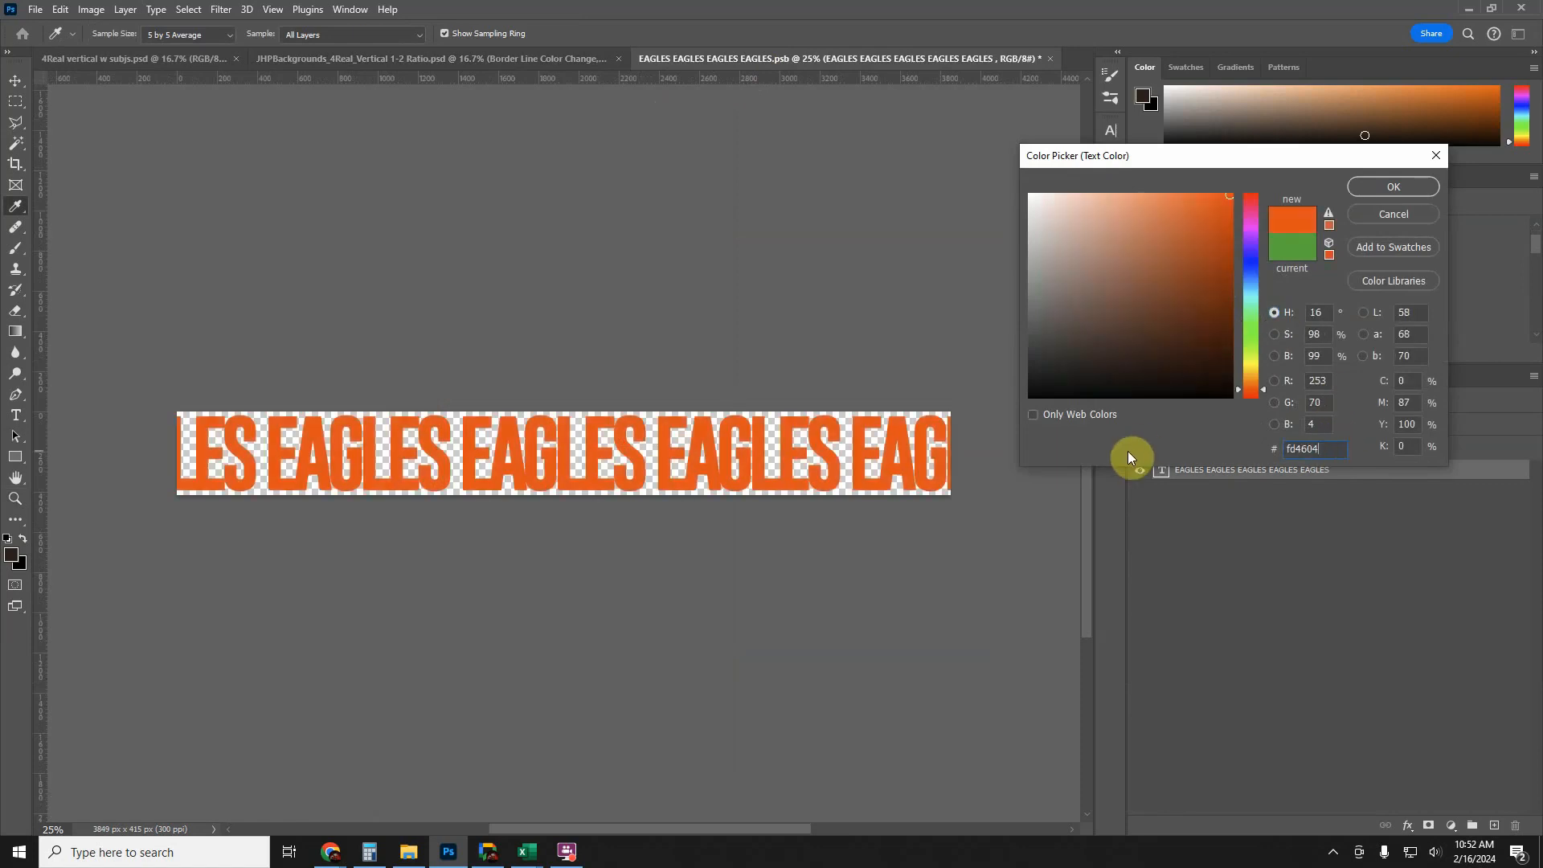
pyautogui.click(1407, 187)
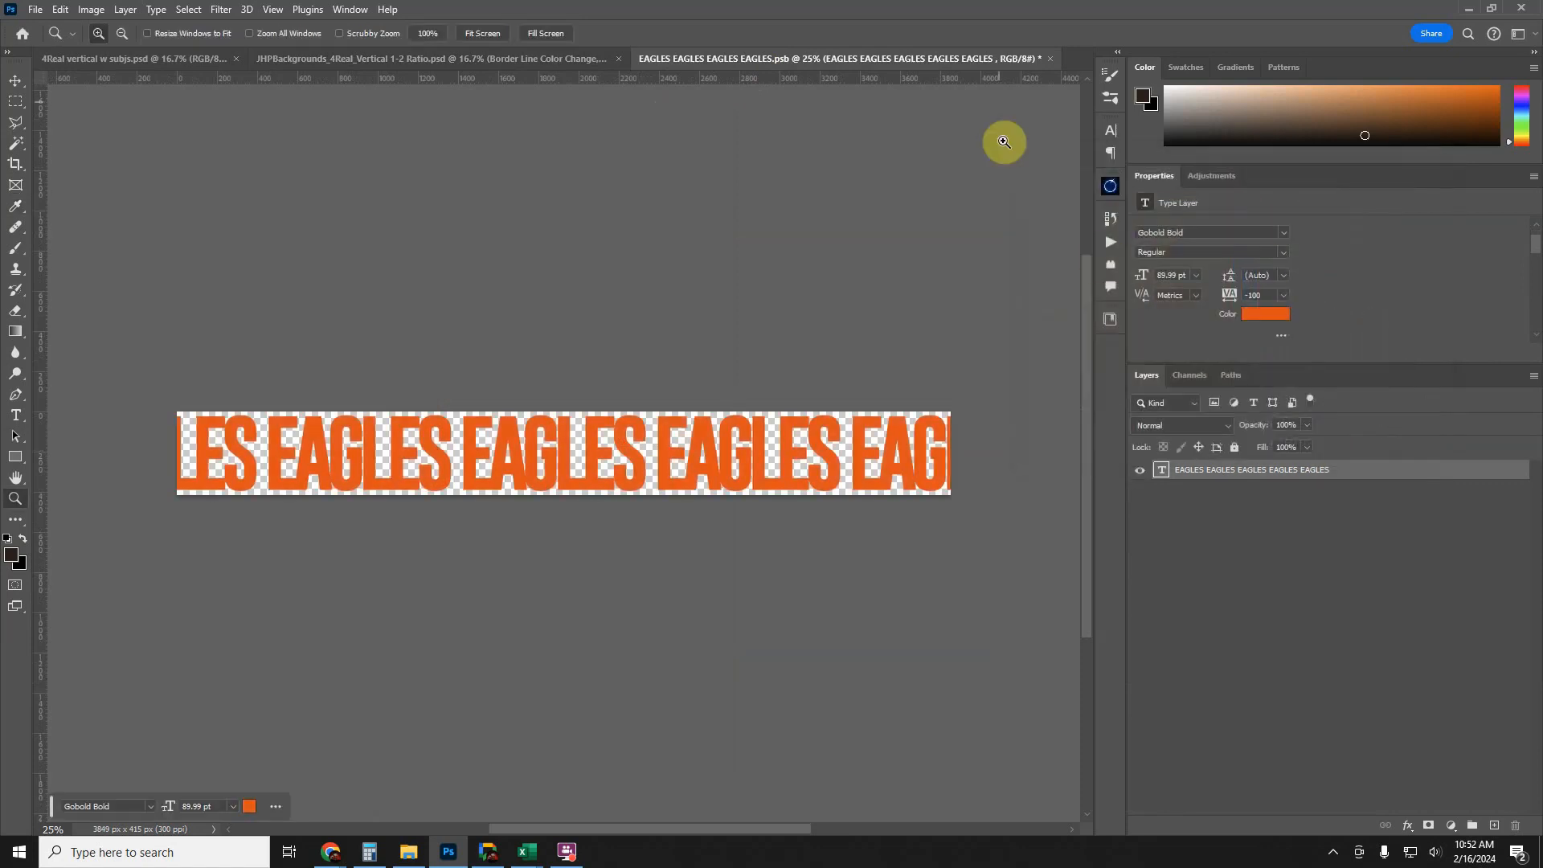
pyautogui.click(1050, 59)
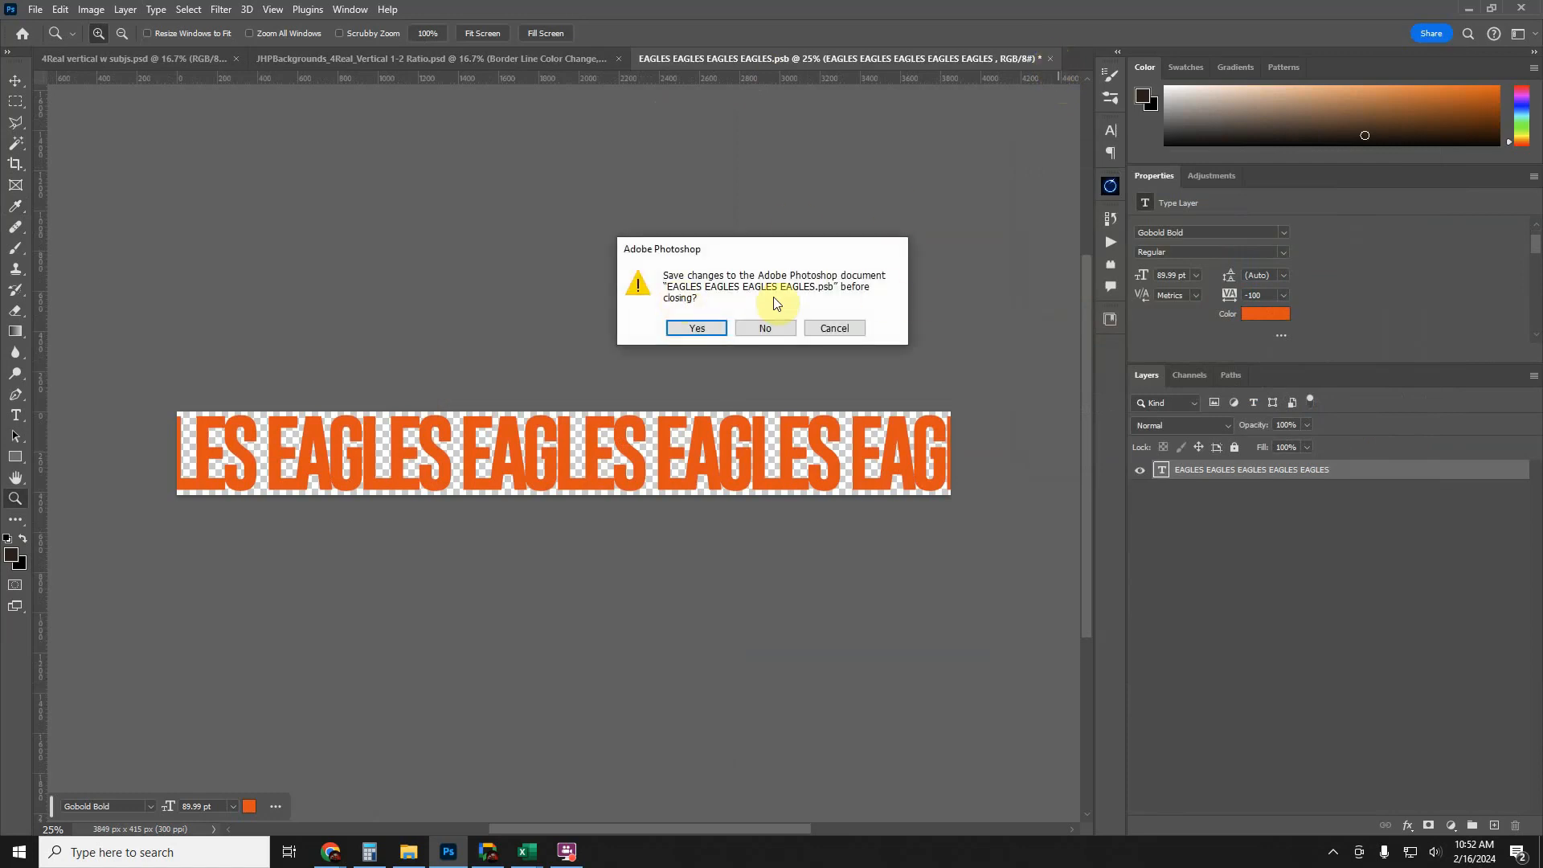
pyautogui.click(697, 328)
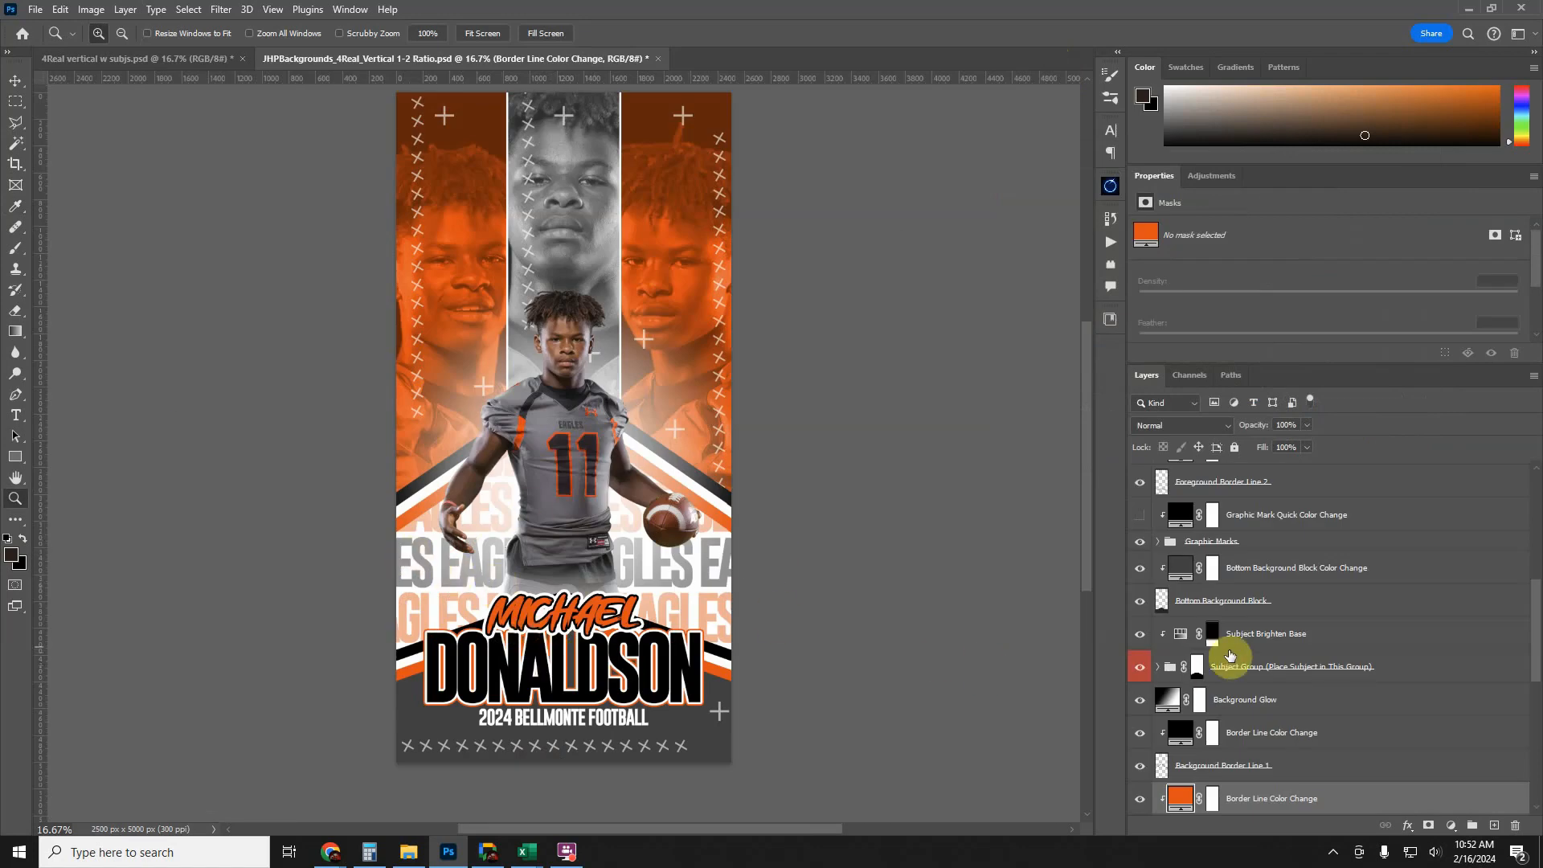
# - Compare the background text with and without the Alternate Text Color Change layer in the Background Text group
pyautogui.scroll(-1, 1259, 726)
pyautogui.scroll(-6, 1259, 726)
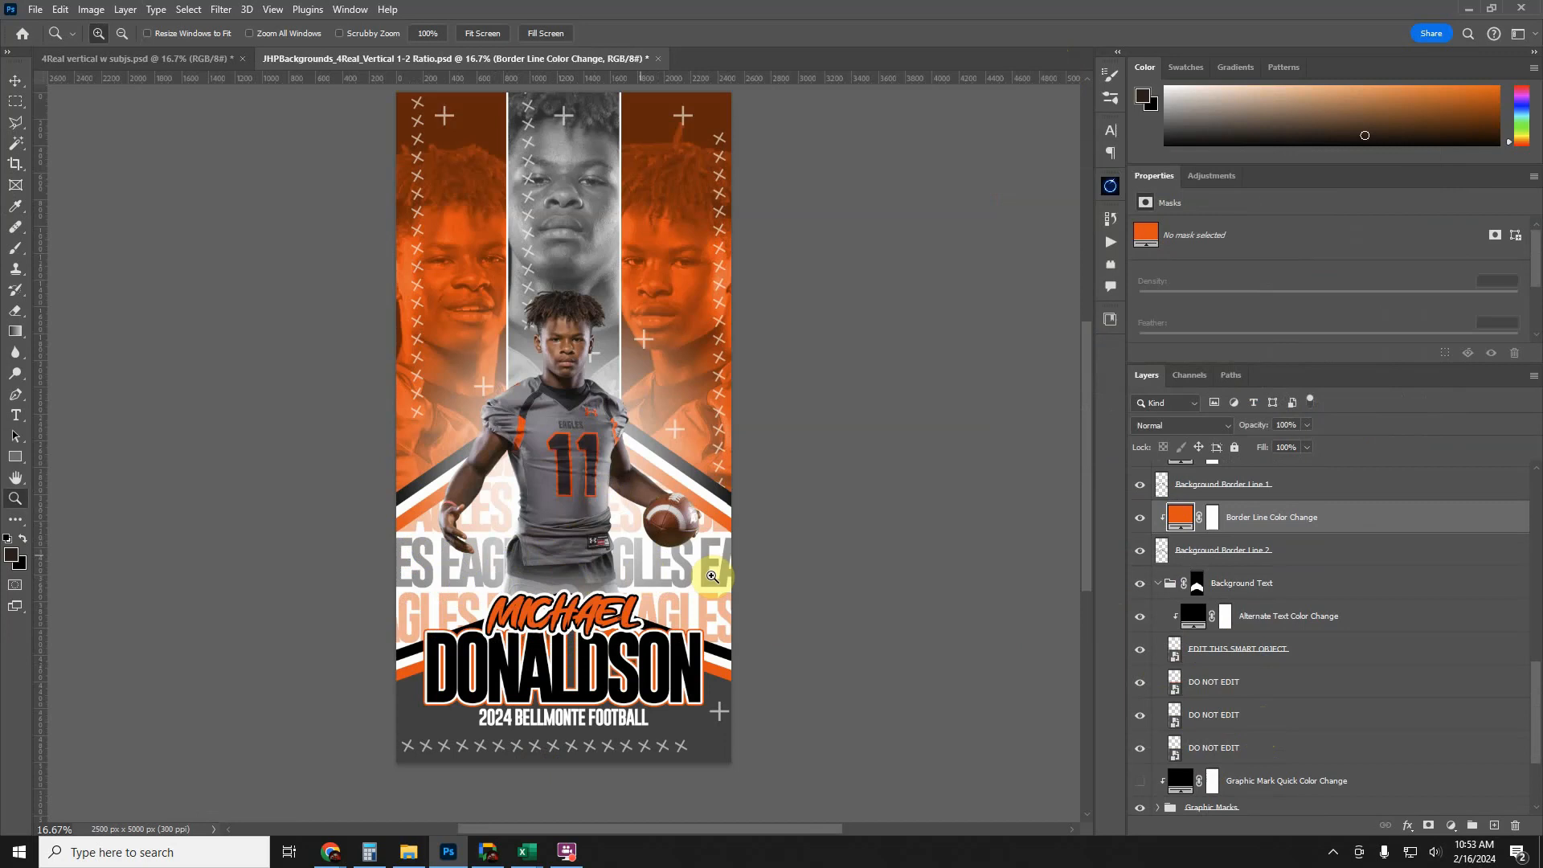
pyautogui.click(1141, 620)
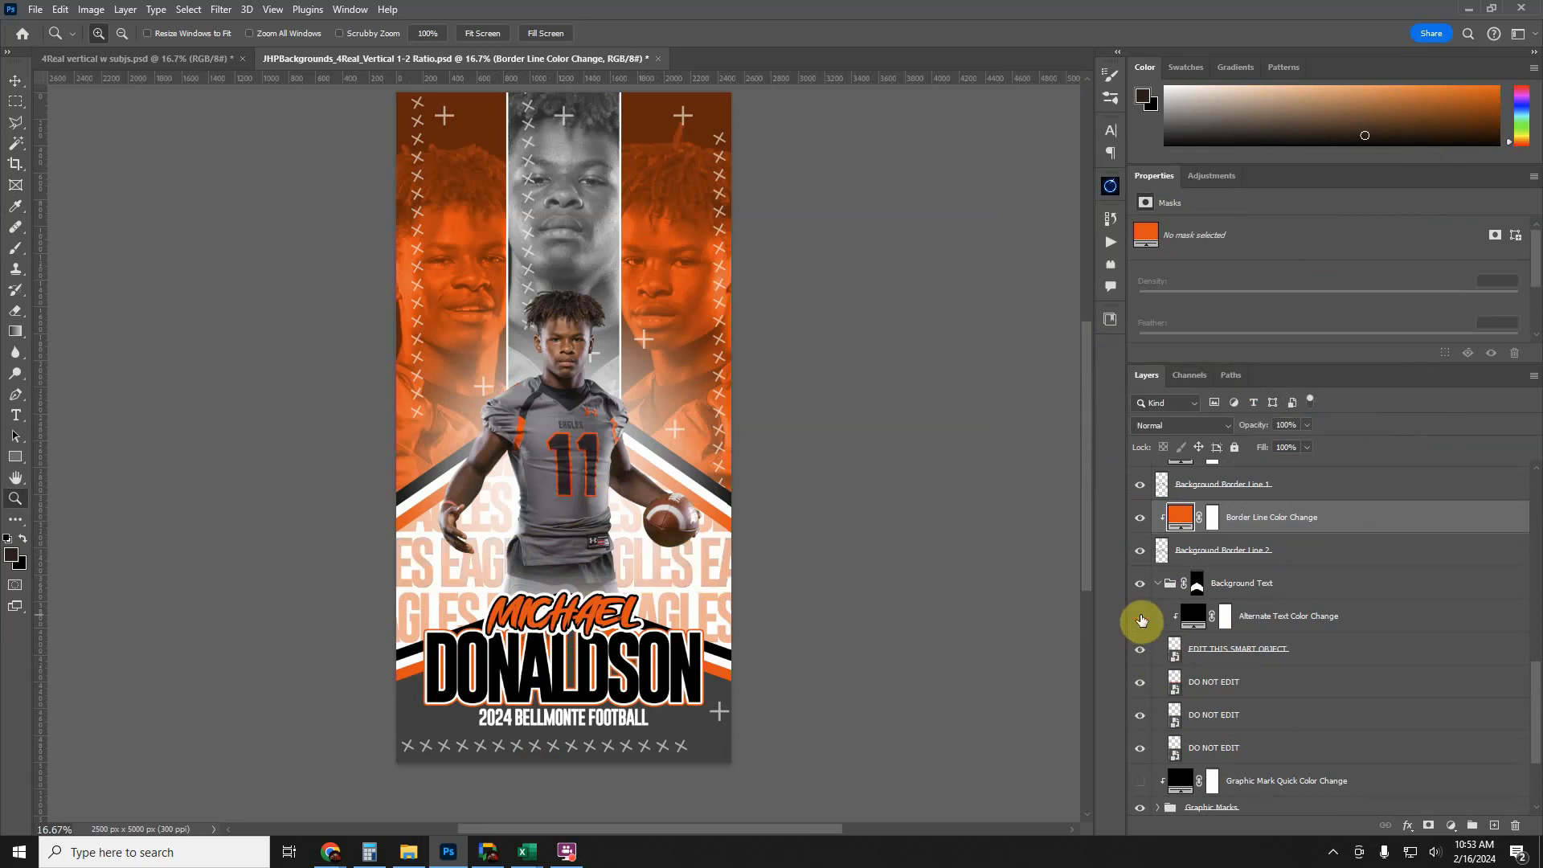
pyautogui.click(1141, 620)
pyautogui.click(1141, 619)
pyautogui.click(1141, 619)
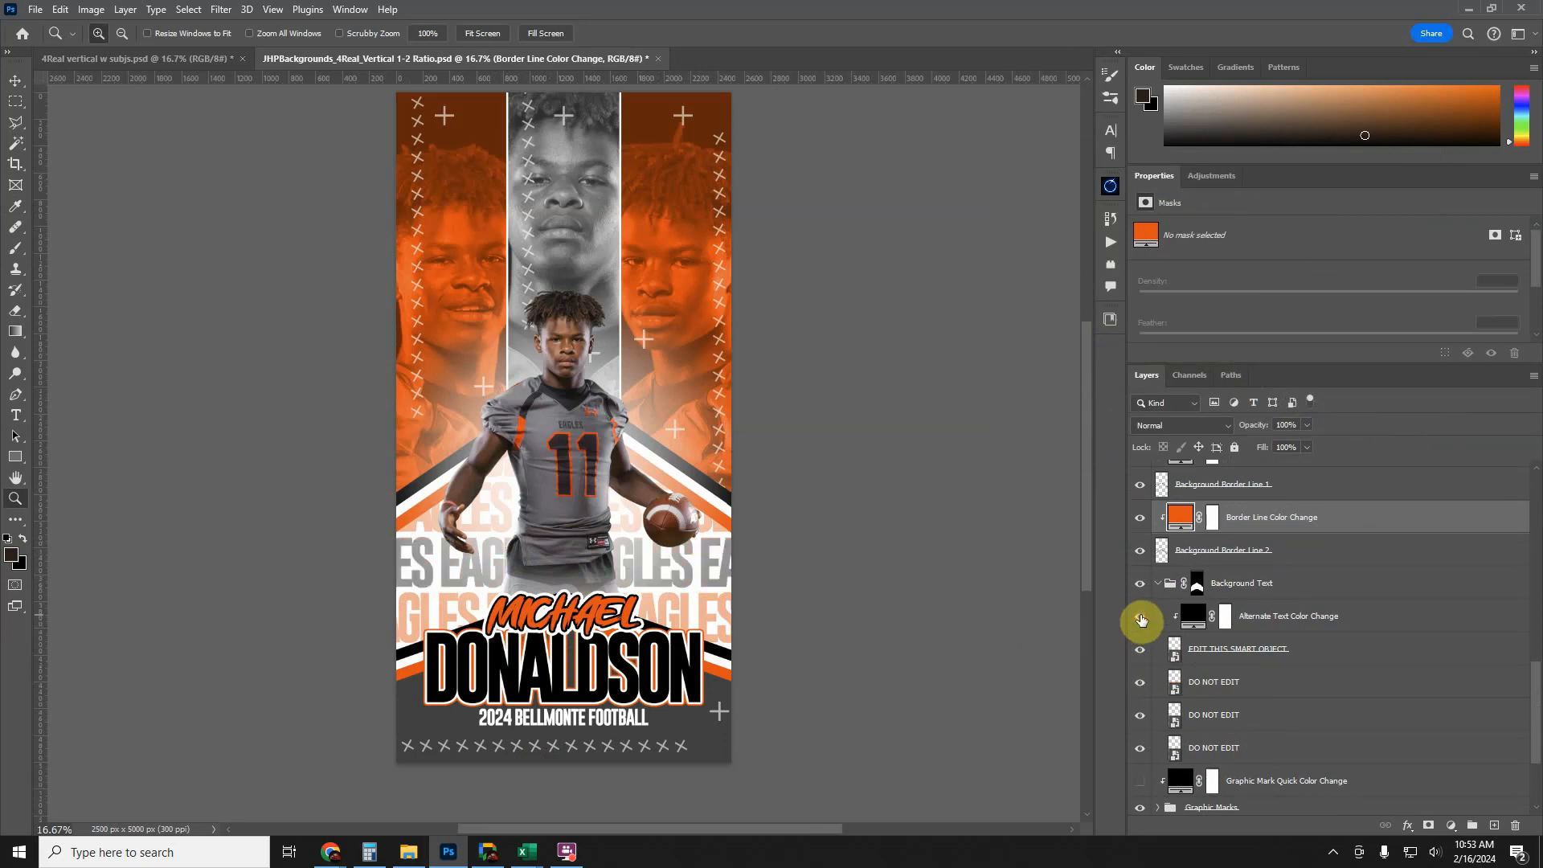
pyautogui.click(1141, 620)
pyautogui.click(1141, 620)
pyautogui.click(1192, 618)
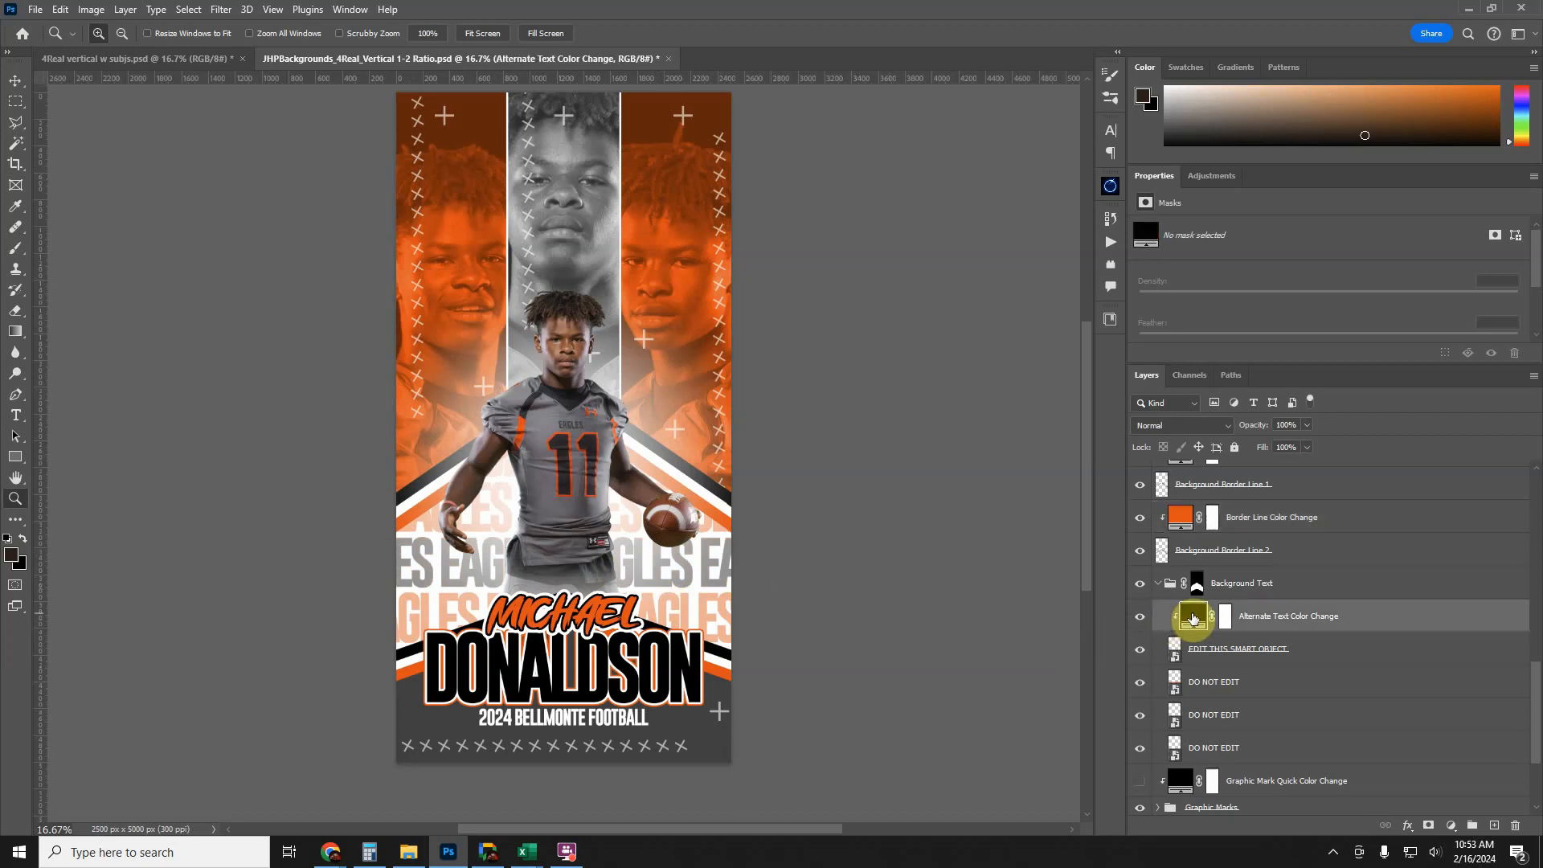
pyautogui.doubleClick(1195, 618)
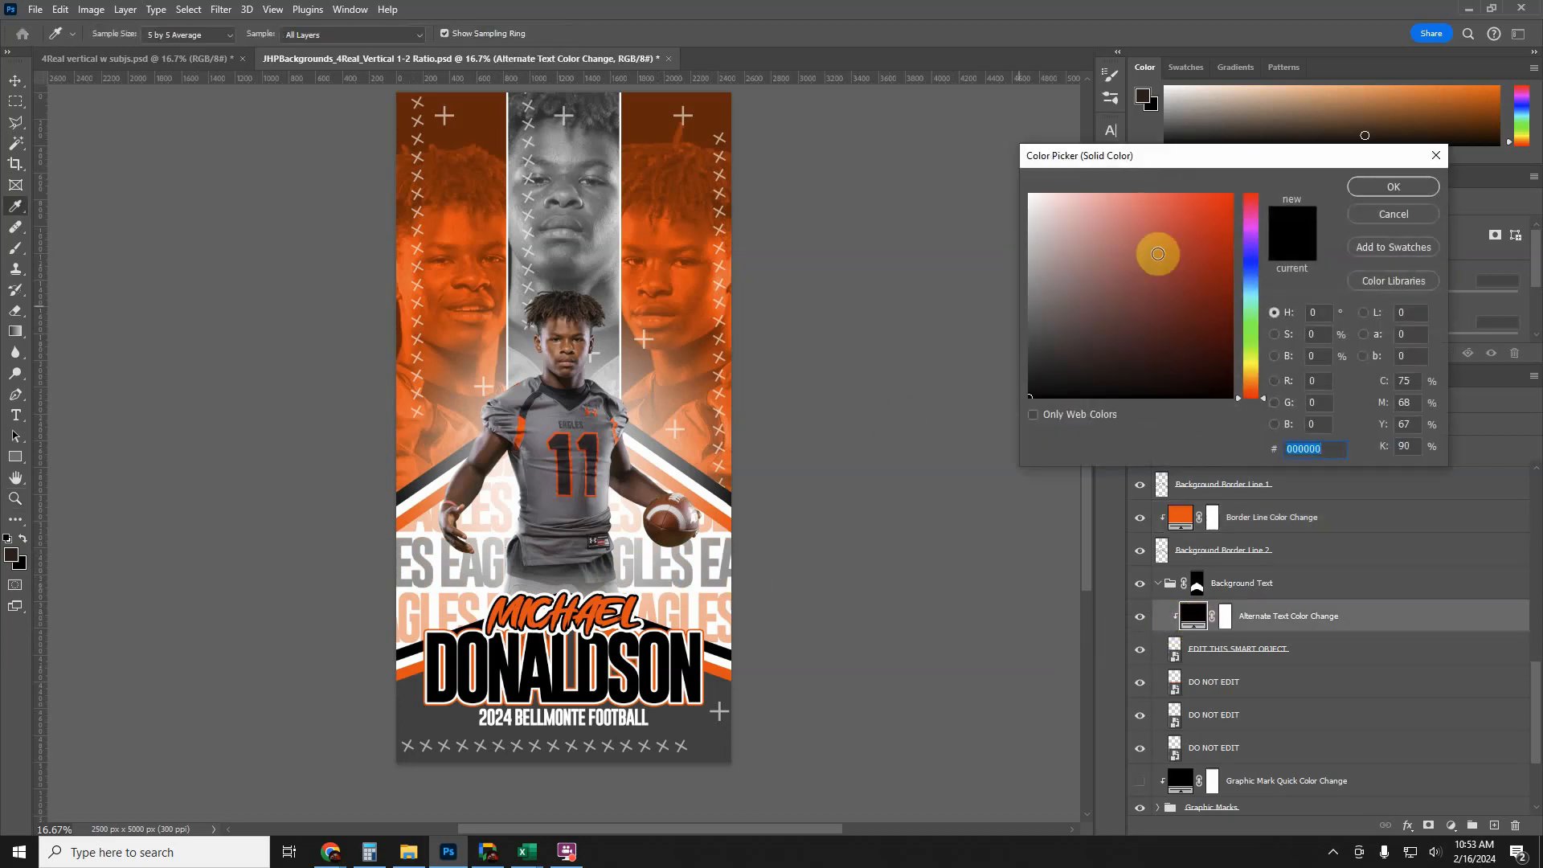
pyautogui.moveTo(1158, 254); pyautogui.dragTo(1182, 302)
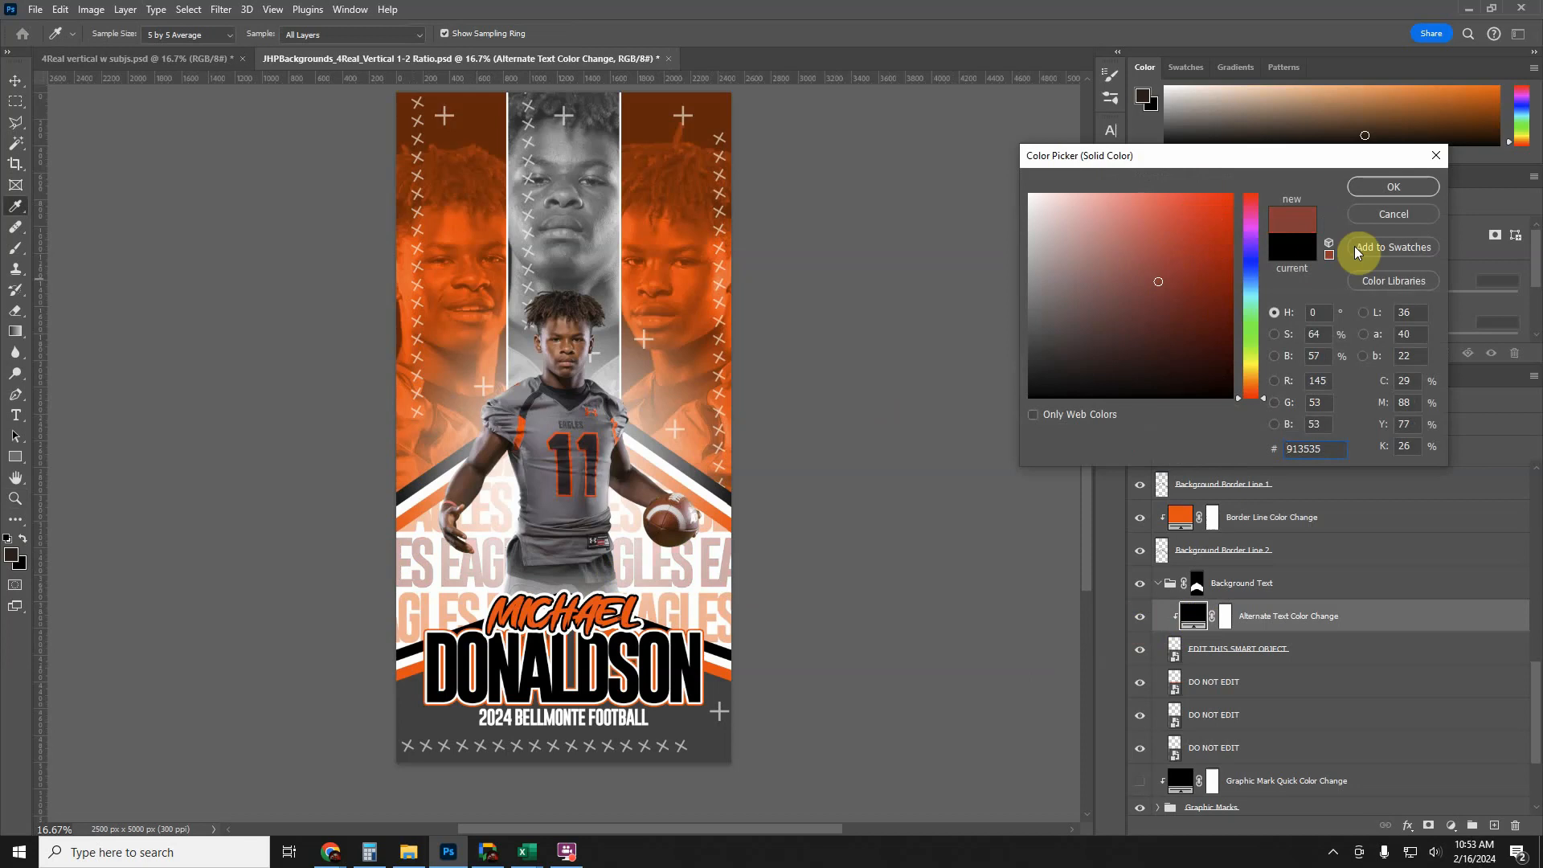
pyautogui.click(1390, 212)
pyautogui.press('z')
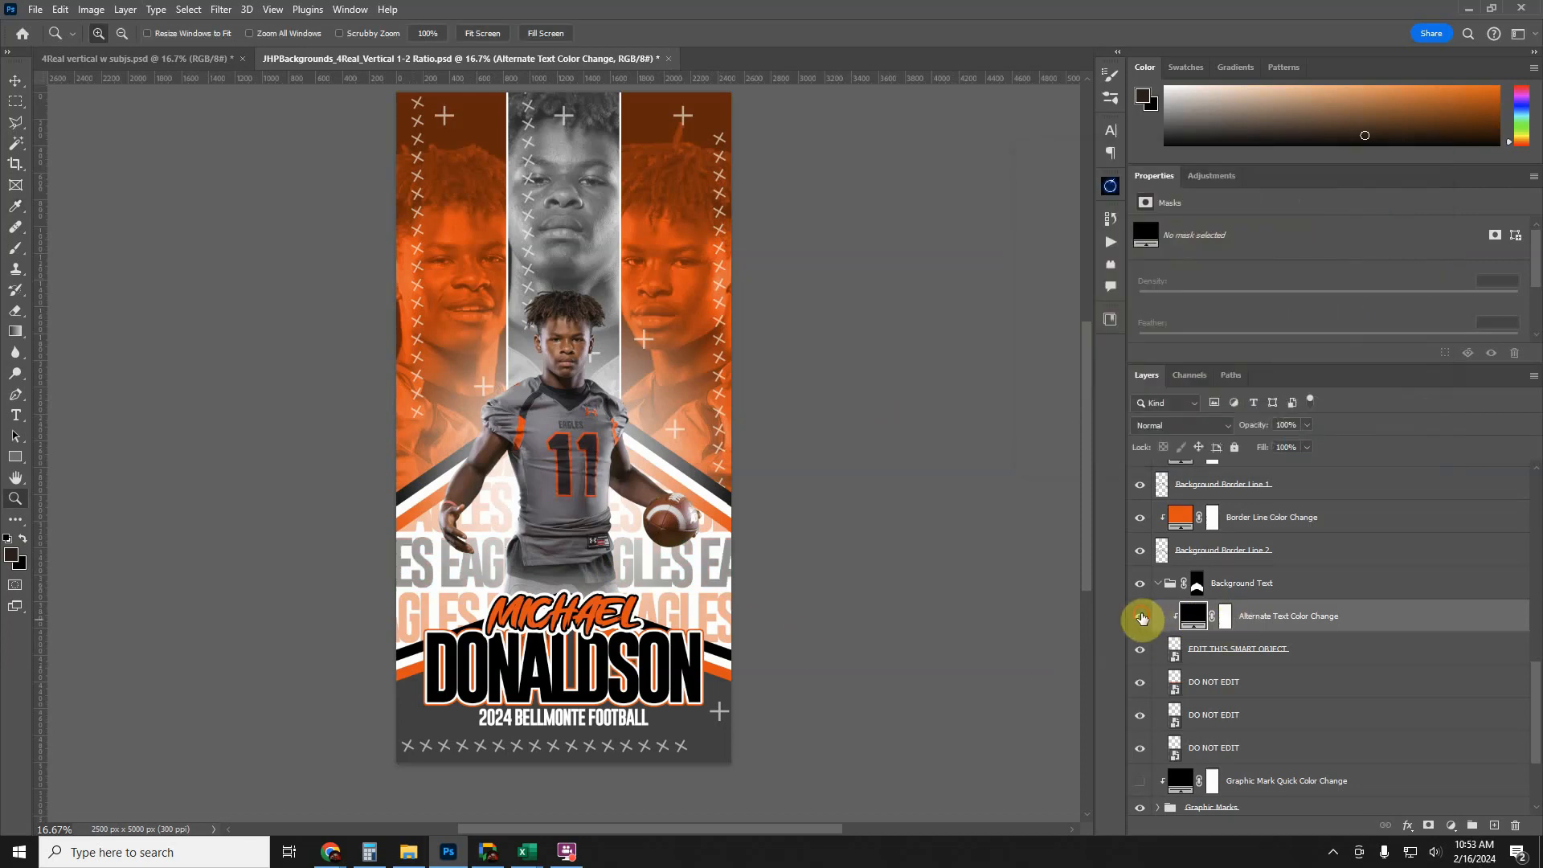
pyautogui.click(1140, 617)
pyautogui.click(1142, 618)
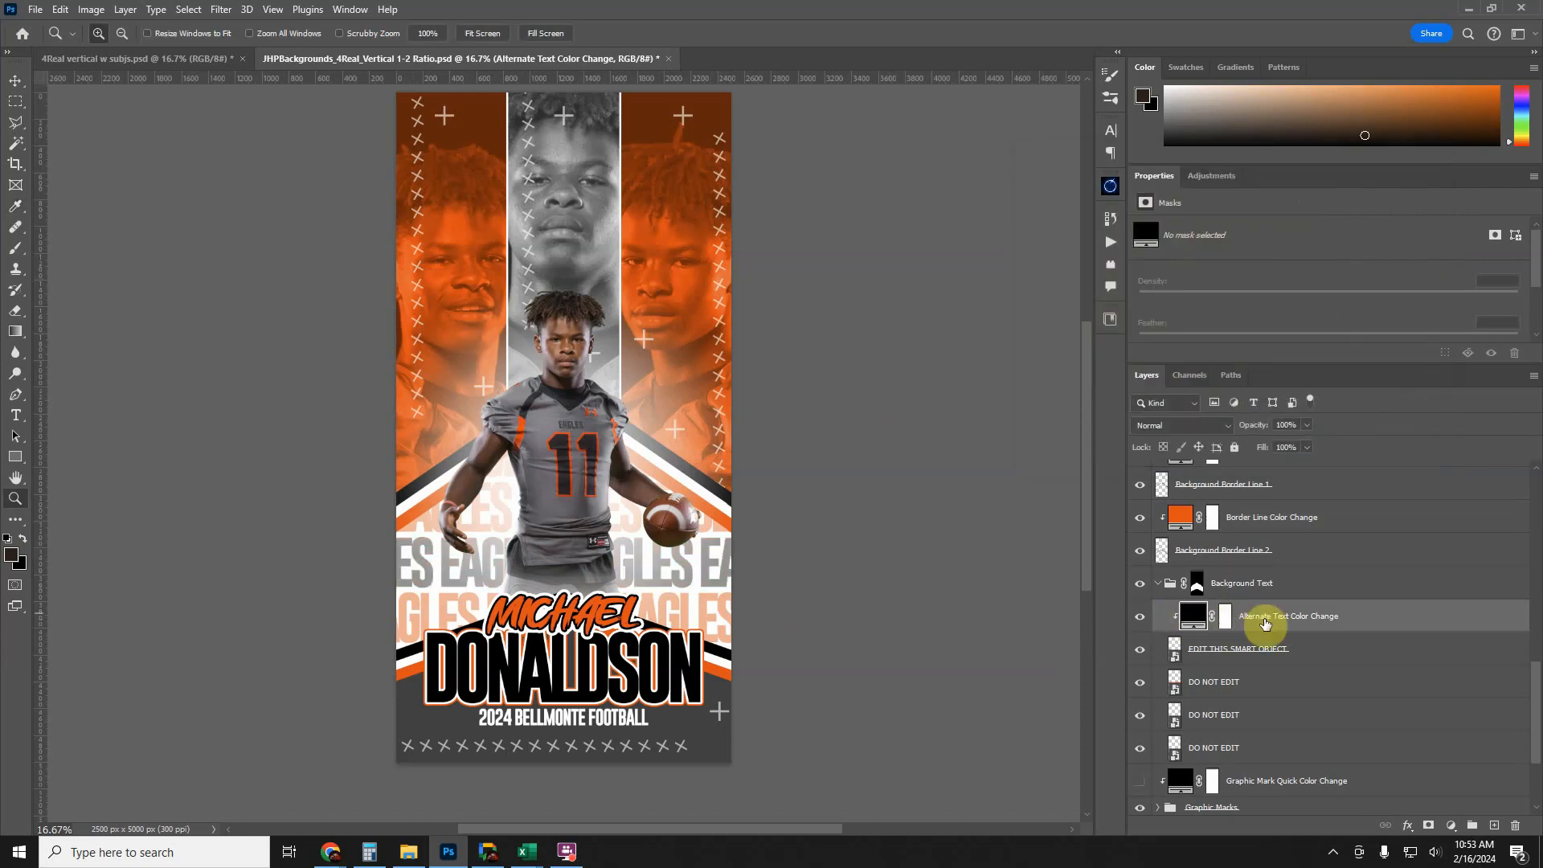
# - Duplicate the Alternate Text Color Change layer directly above the second DO NOT EDIT layer, clip it to that layer, and collapse the Background Text group
pyautogui.moveTo(1302, 629); pyautogui.dragTo(1310, 701)
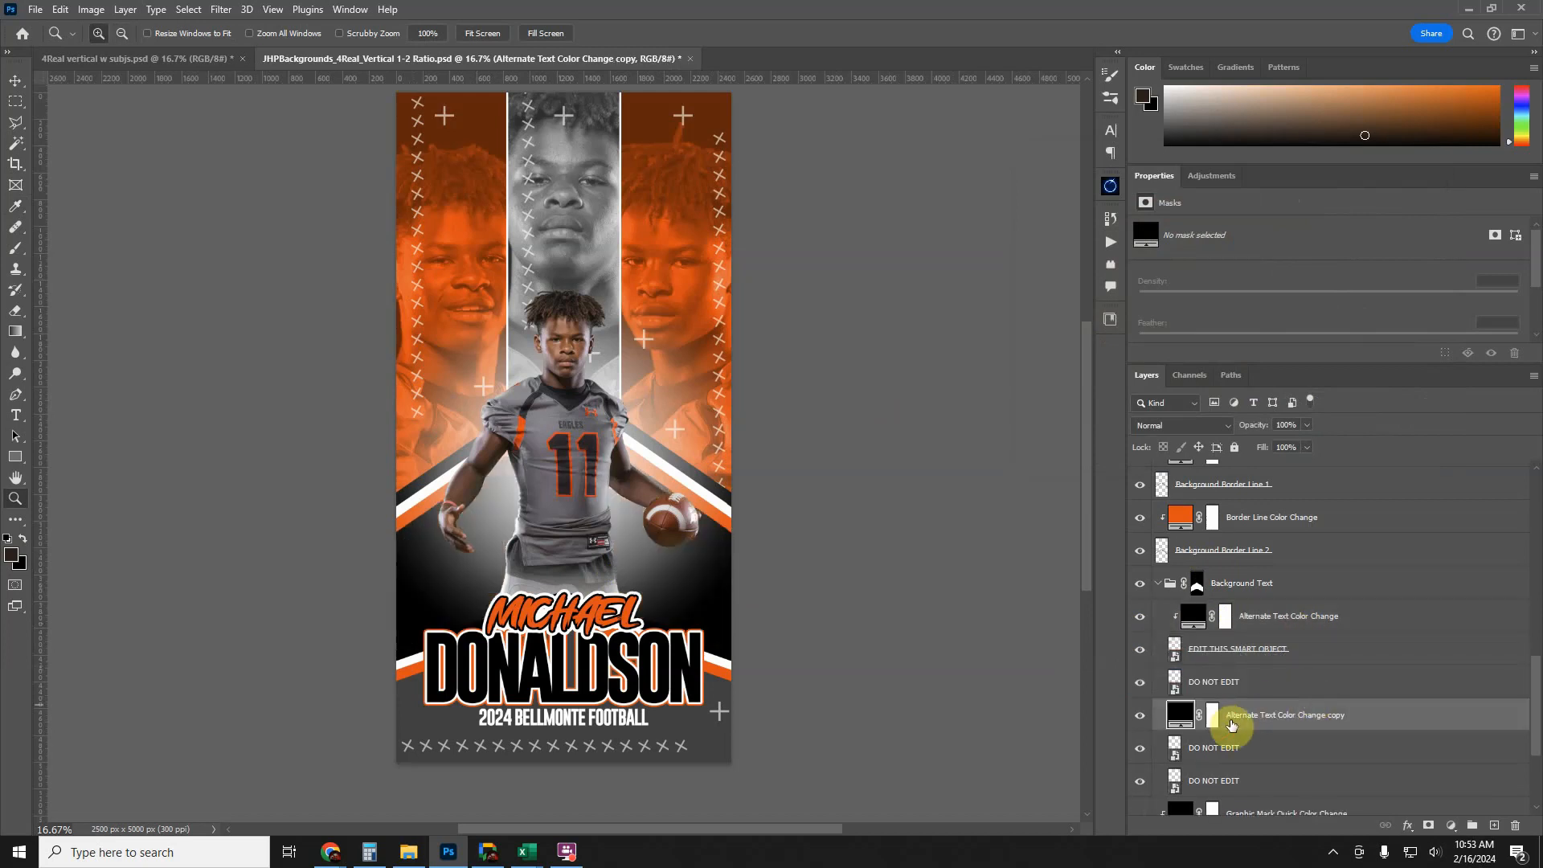
pyautogui.keyDown('alt'); pyautogui.click(1205, 732); pyautogui.keyUp('alt')
pyautogui.click(1137, 716)
pyautogui.click(1138, 715)
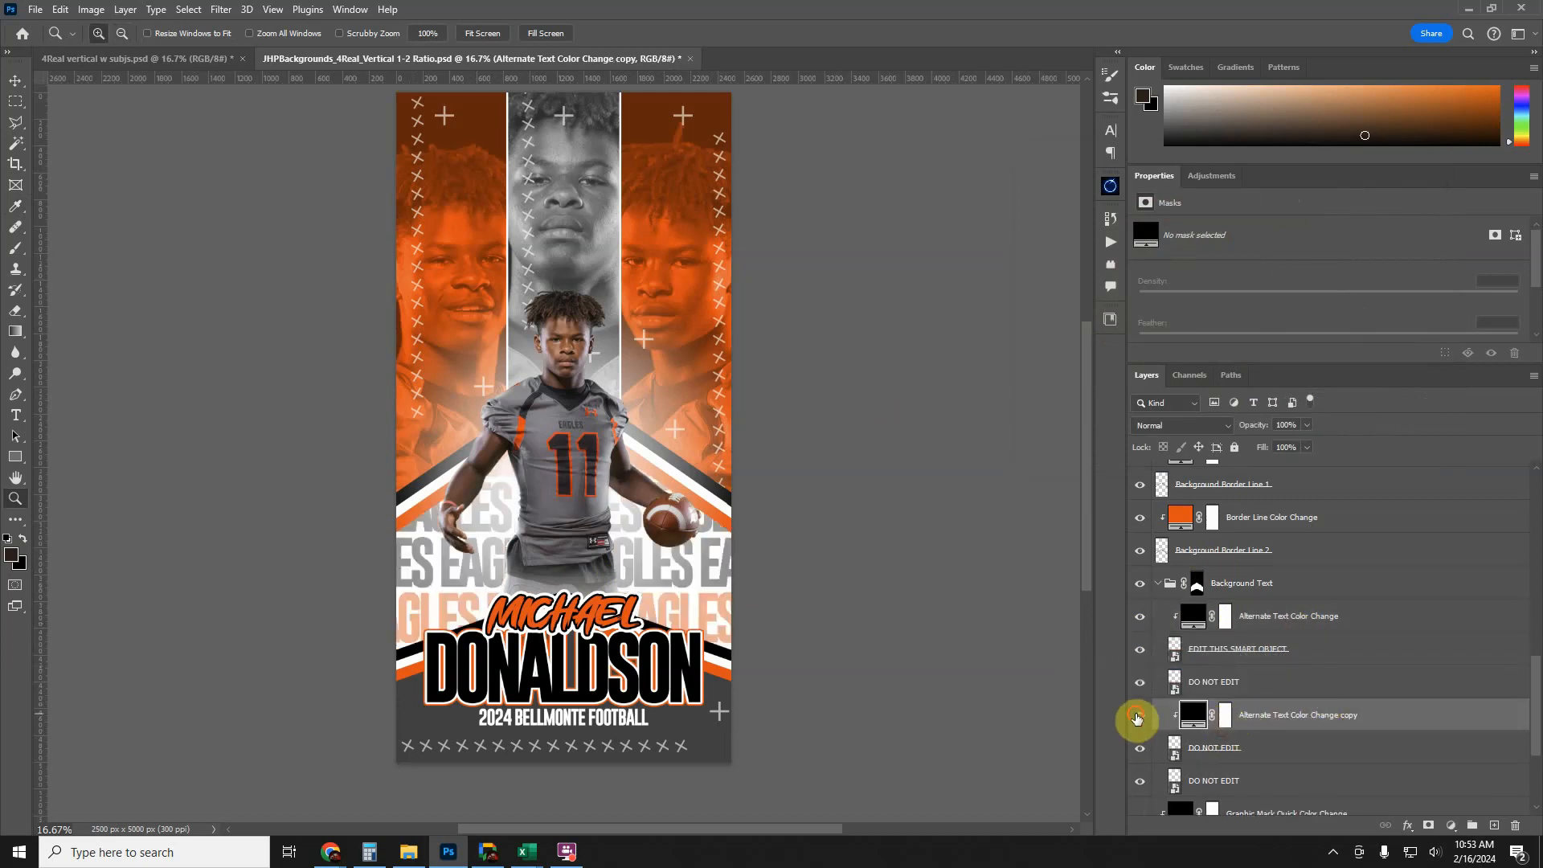
pyautogui.click(1137, 715)
pyautogui.click(1138, 716)
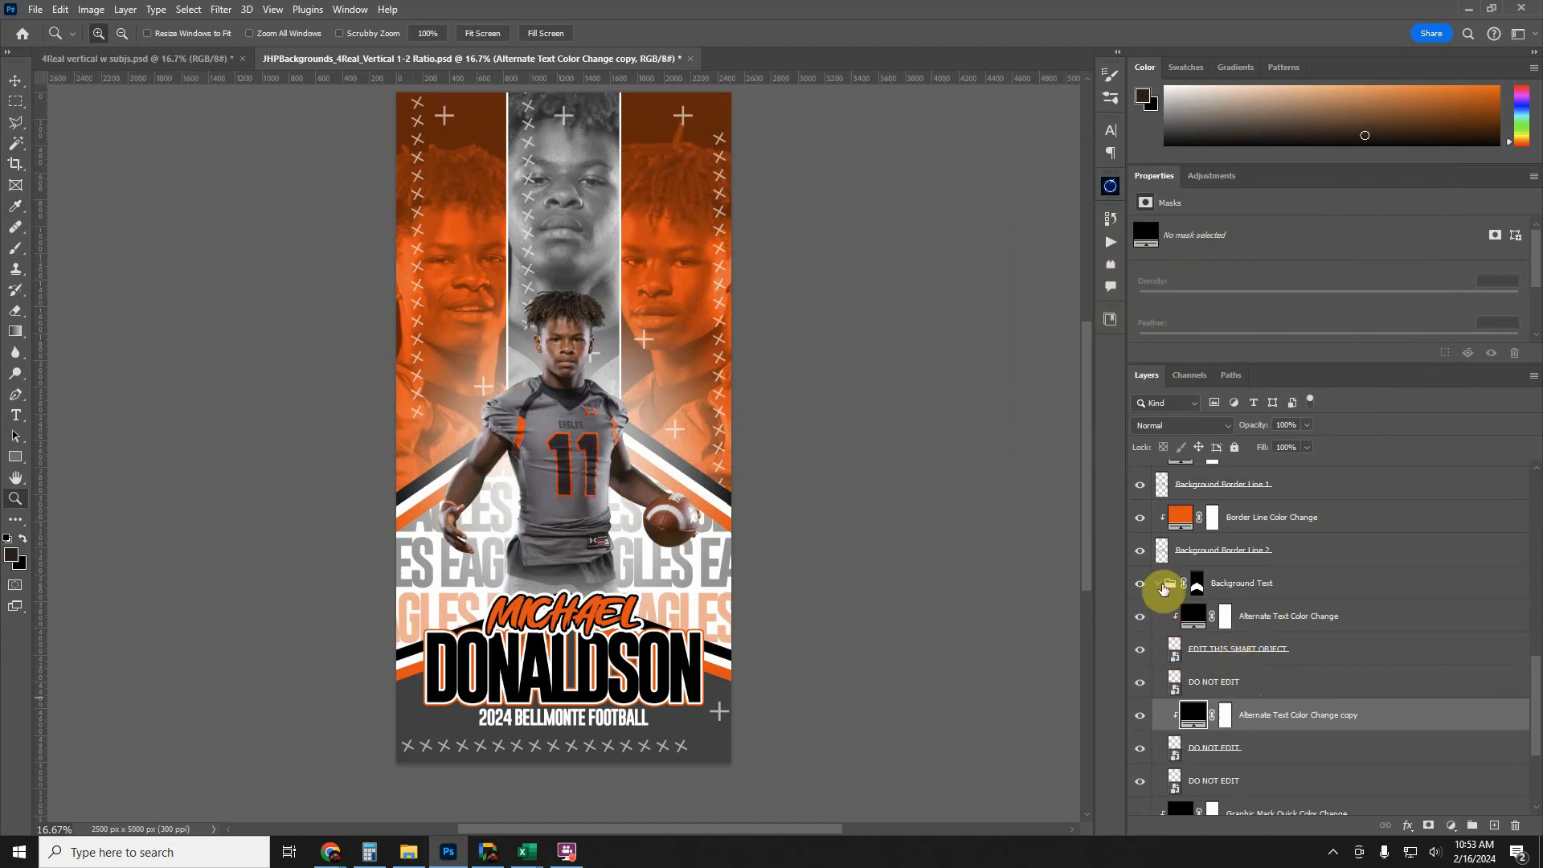
pyautogui.click(1158, 584)
# - Paint white over the main player's face on the Darker Skin Facial Highlight Boost mask with a 300 px brush
pyautogui.scroll(8, 1286, 683)
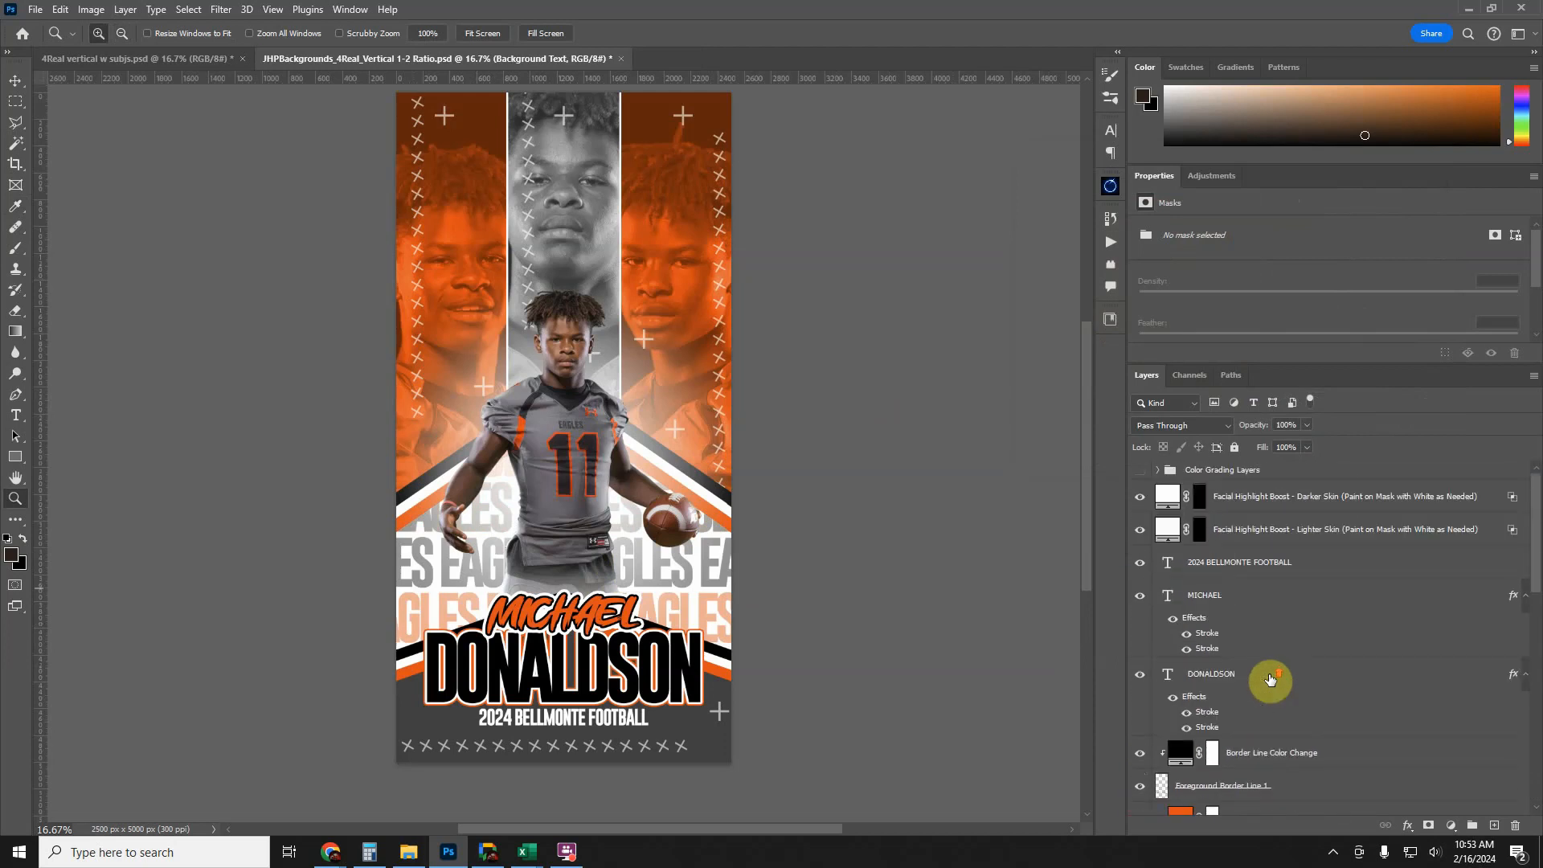
pyautogui.click(1250, 531)
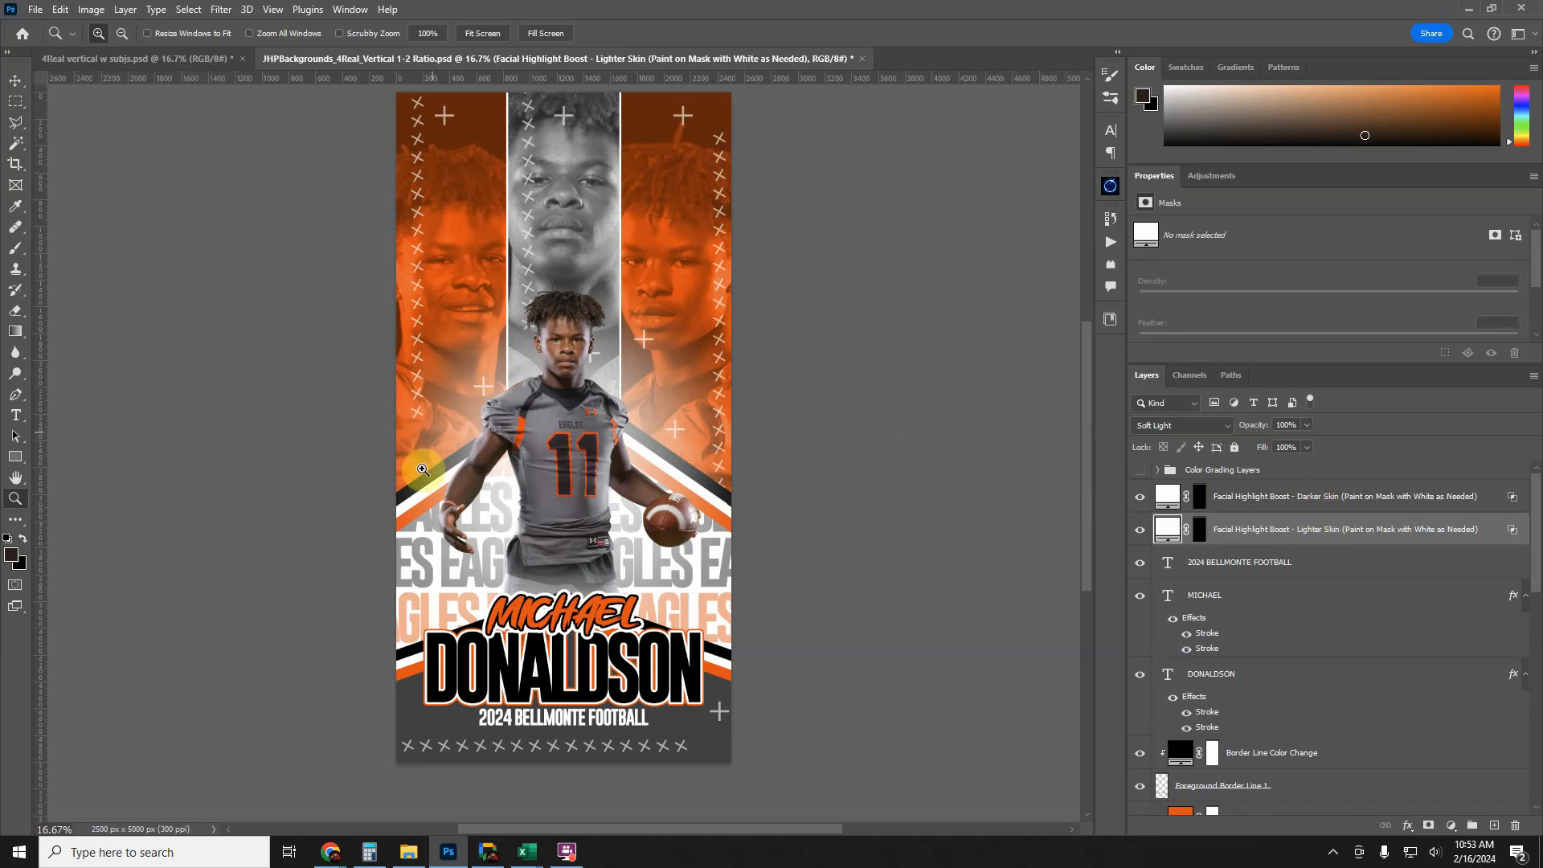
pyautogui.click(1286, 504)
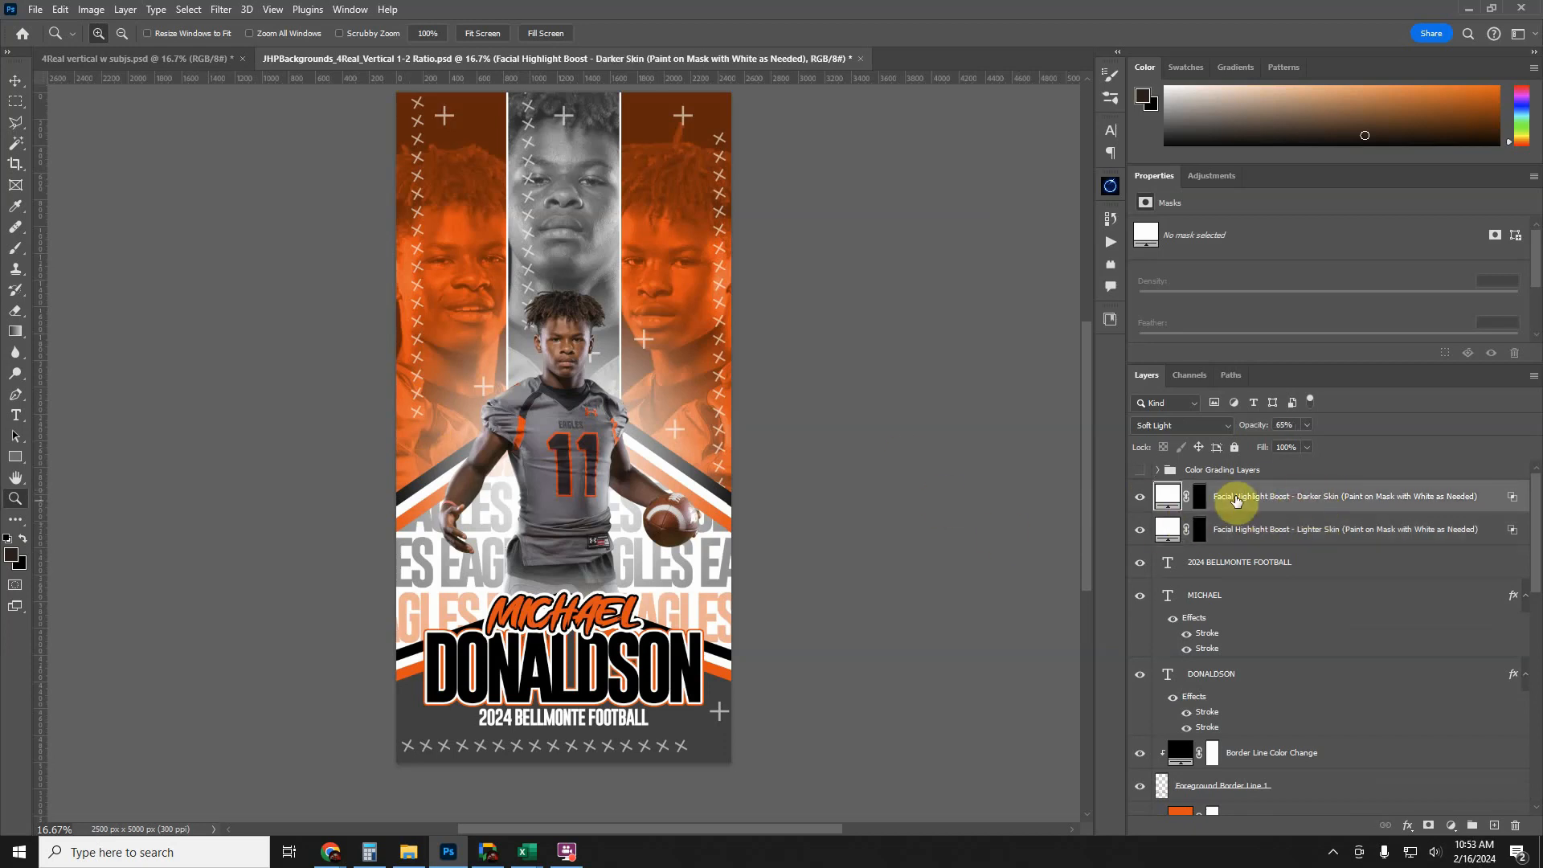
pyautogui.click(1200, 494)
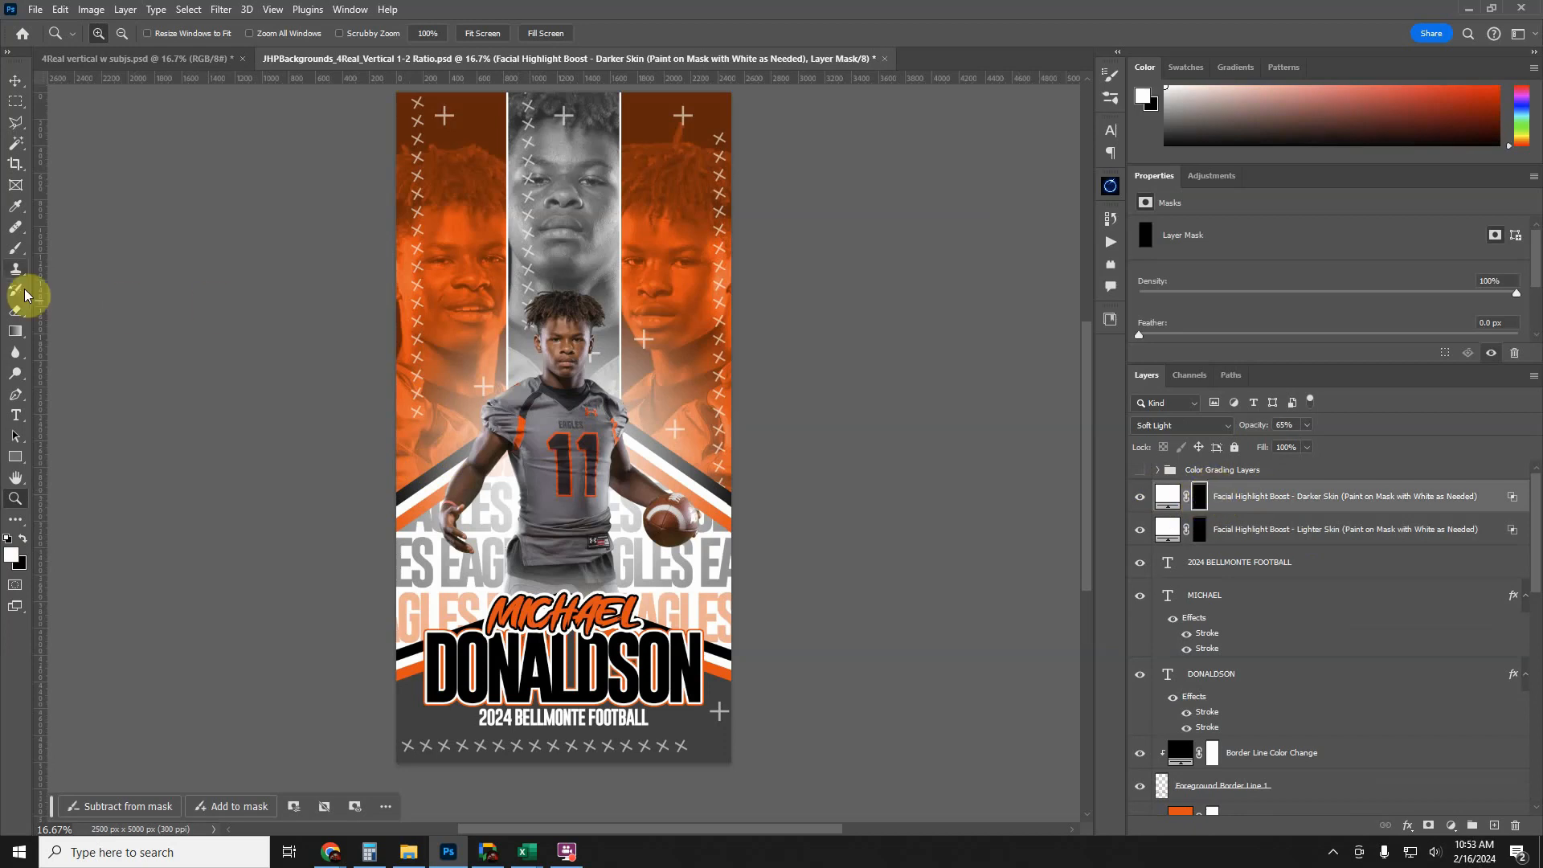
pyautogui.click(14, 250)
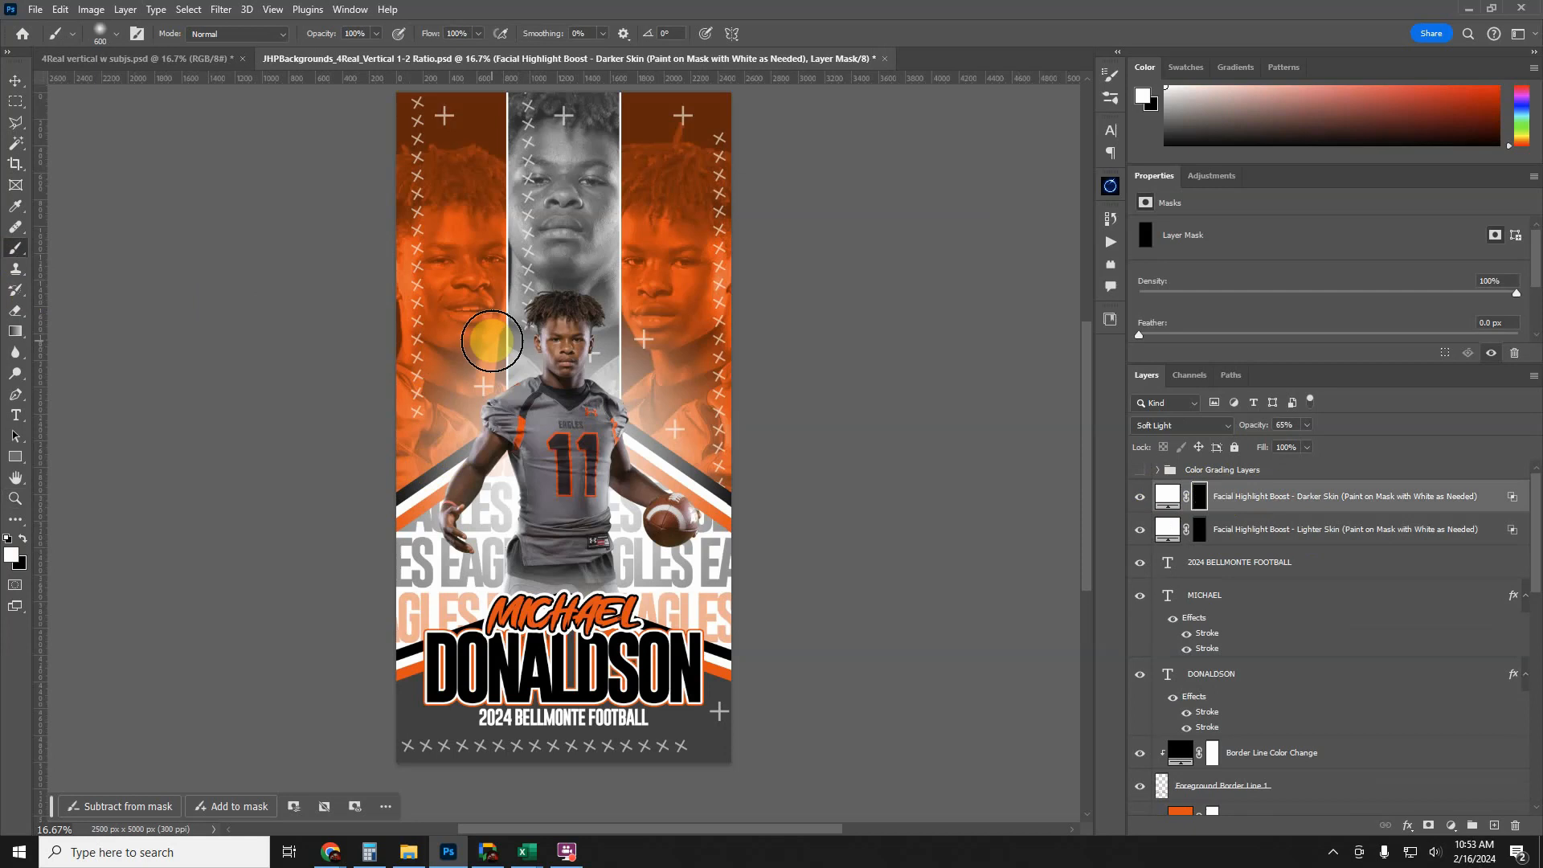
pyautogui.press('[')
pyautogui.press('[')
pyautogui.press('[')
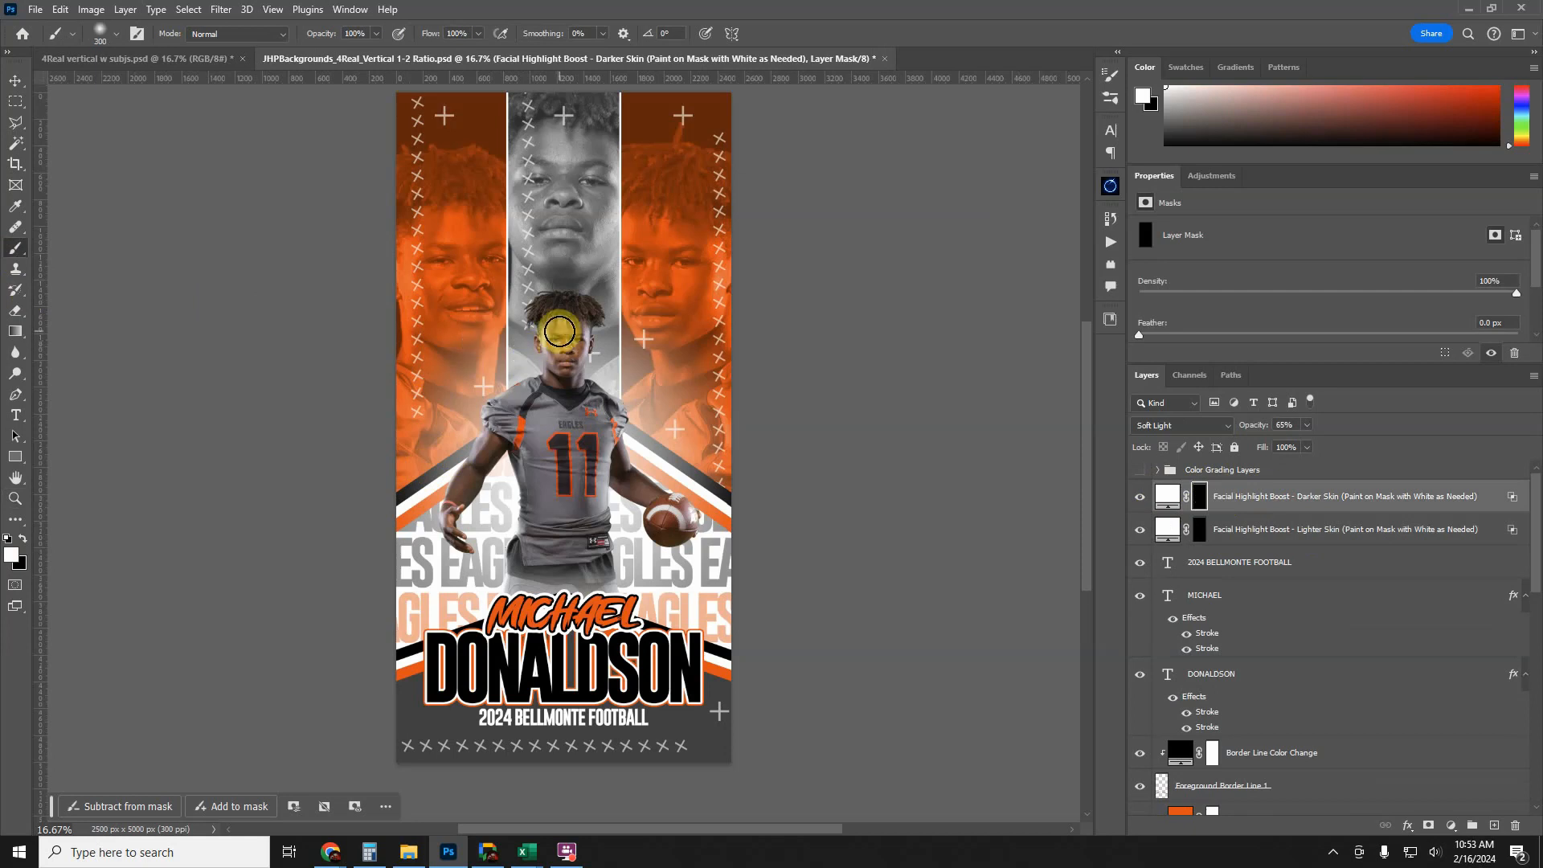
pyautogui.moveTo(559, 330); pyautogui.dragTo(571, 351)
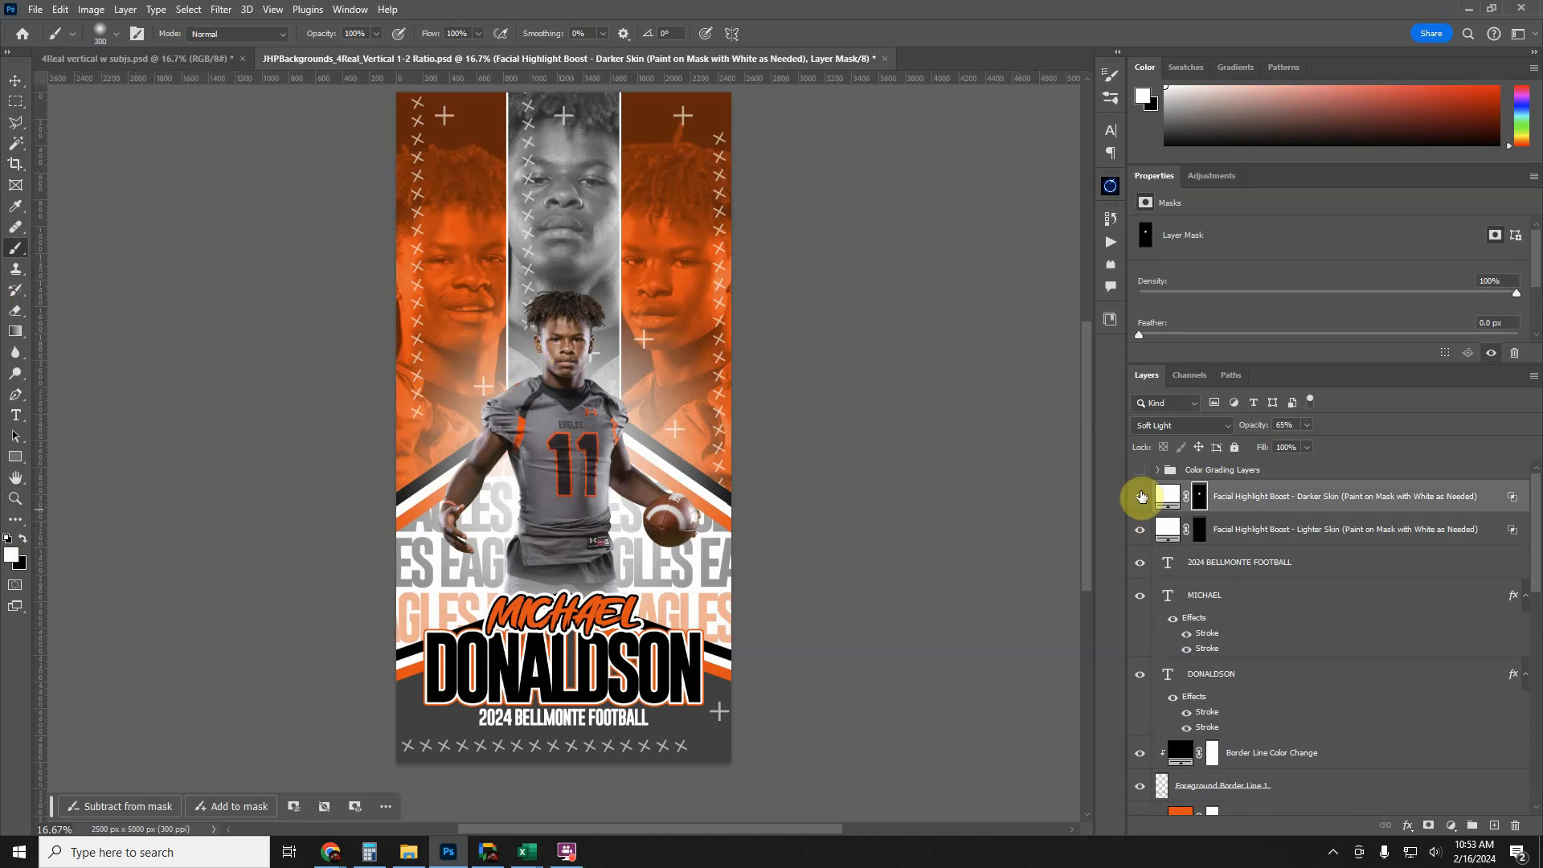
# - Set the Darker Skin Facial Highlight Boost layer's opacity to 59% and compare the face with and without it
pyautogui.click(1141, 496)
pyautogui.click(1141, 496)
pyautogui.click(1141, 496)
pyautogui.click(1141, 496)
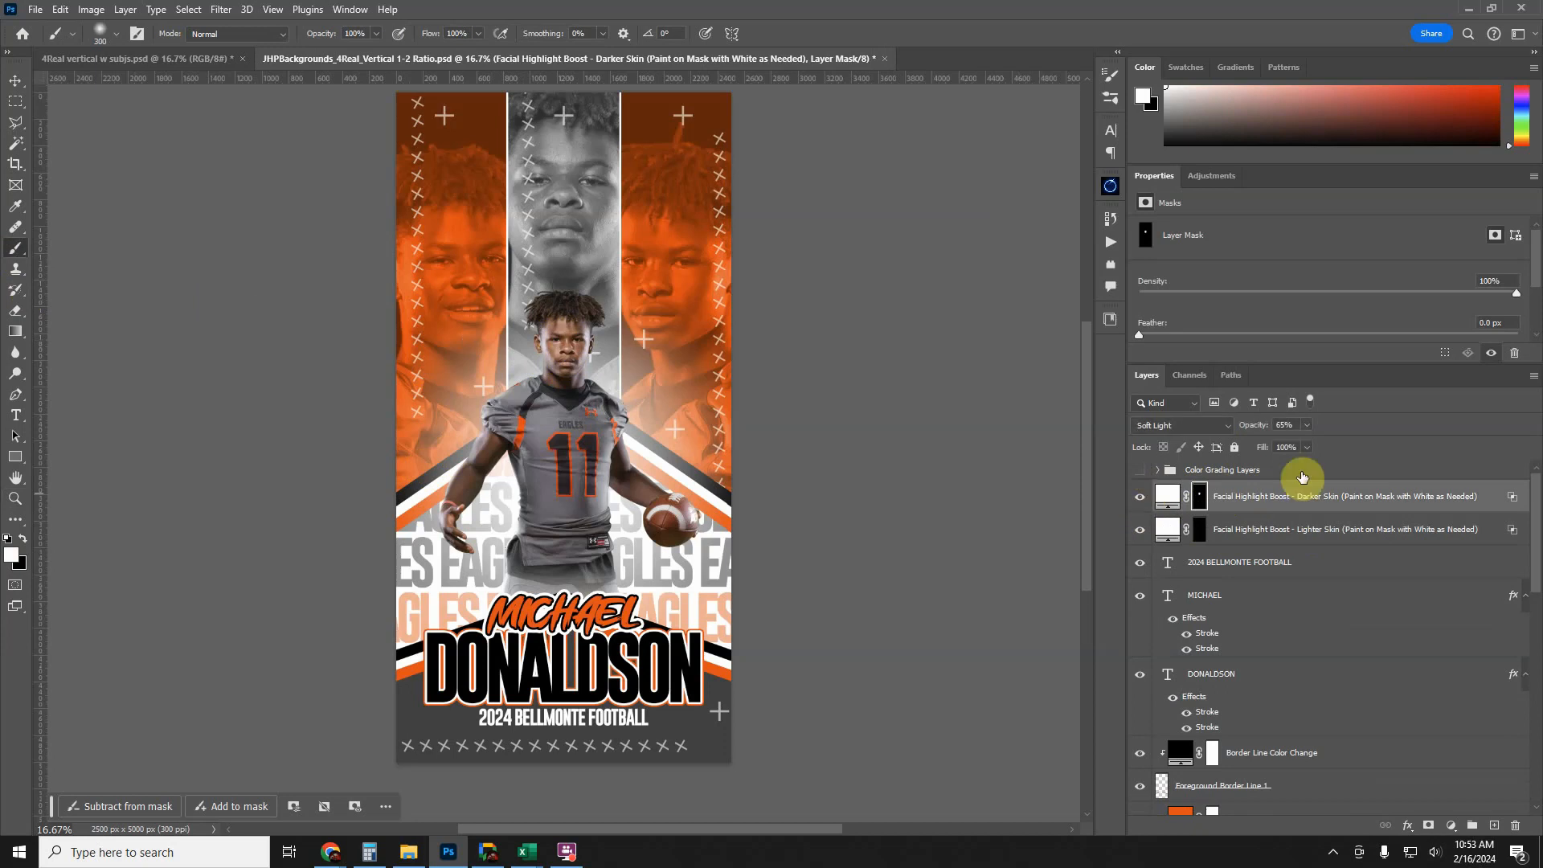
pyautogui.click(1306, 428)
pyautogui.moveTo(1305, 445); pyautogui.dragTo(1304, 446)
pyautogui.click(1138, 498)
pyautogui.click(1138, 498)
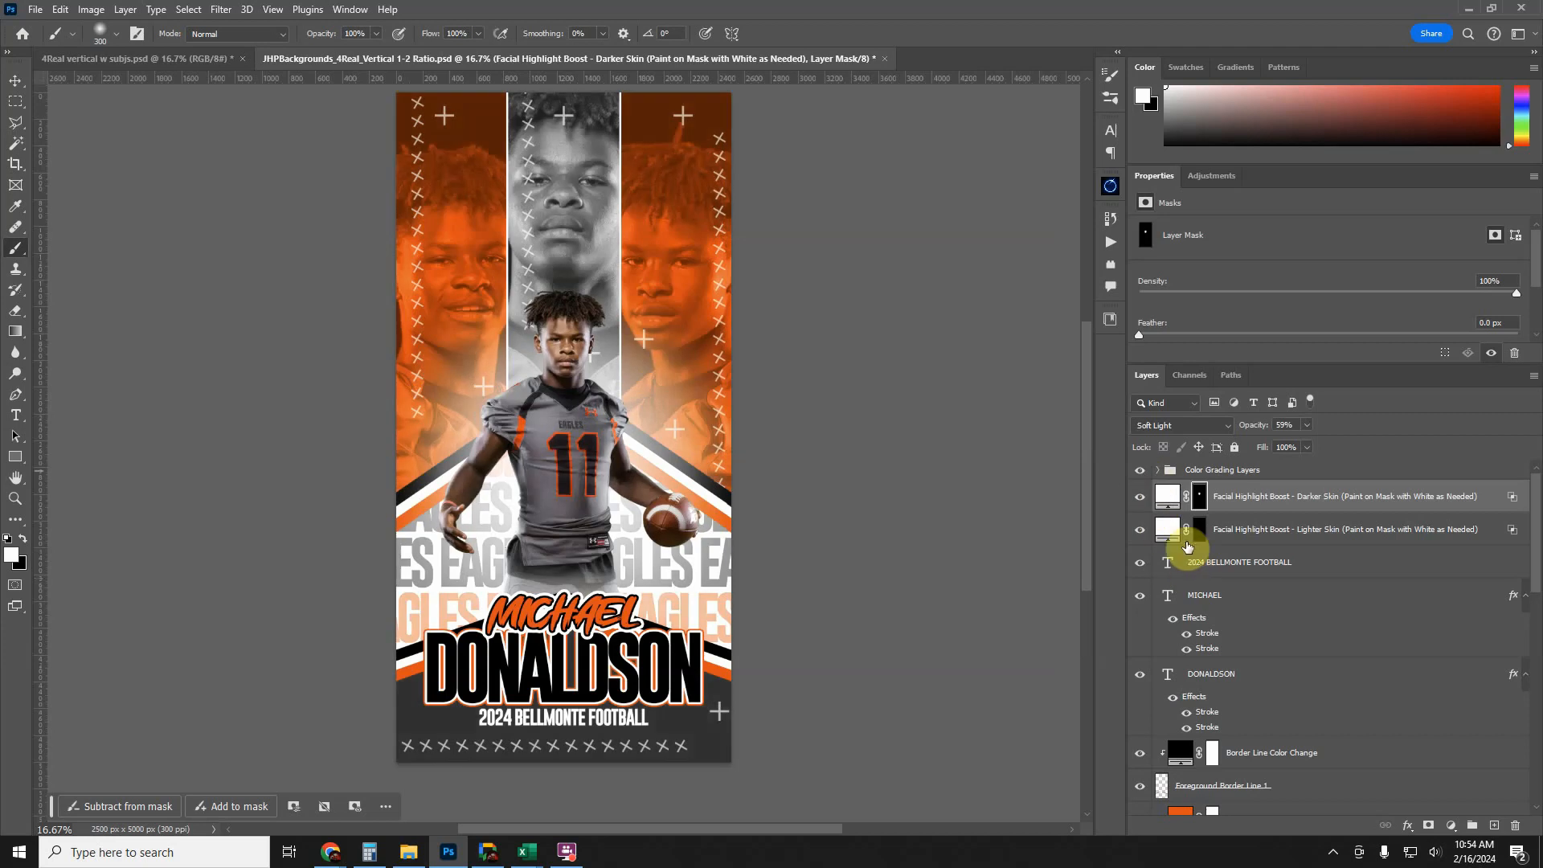
# - Compare the banner with and without the Color Grading Layers group, keeping the group visible
pyautogui.click(1139, 474)
pyautogui.click(1139, 473)
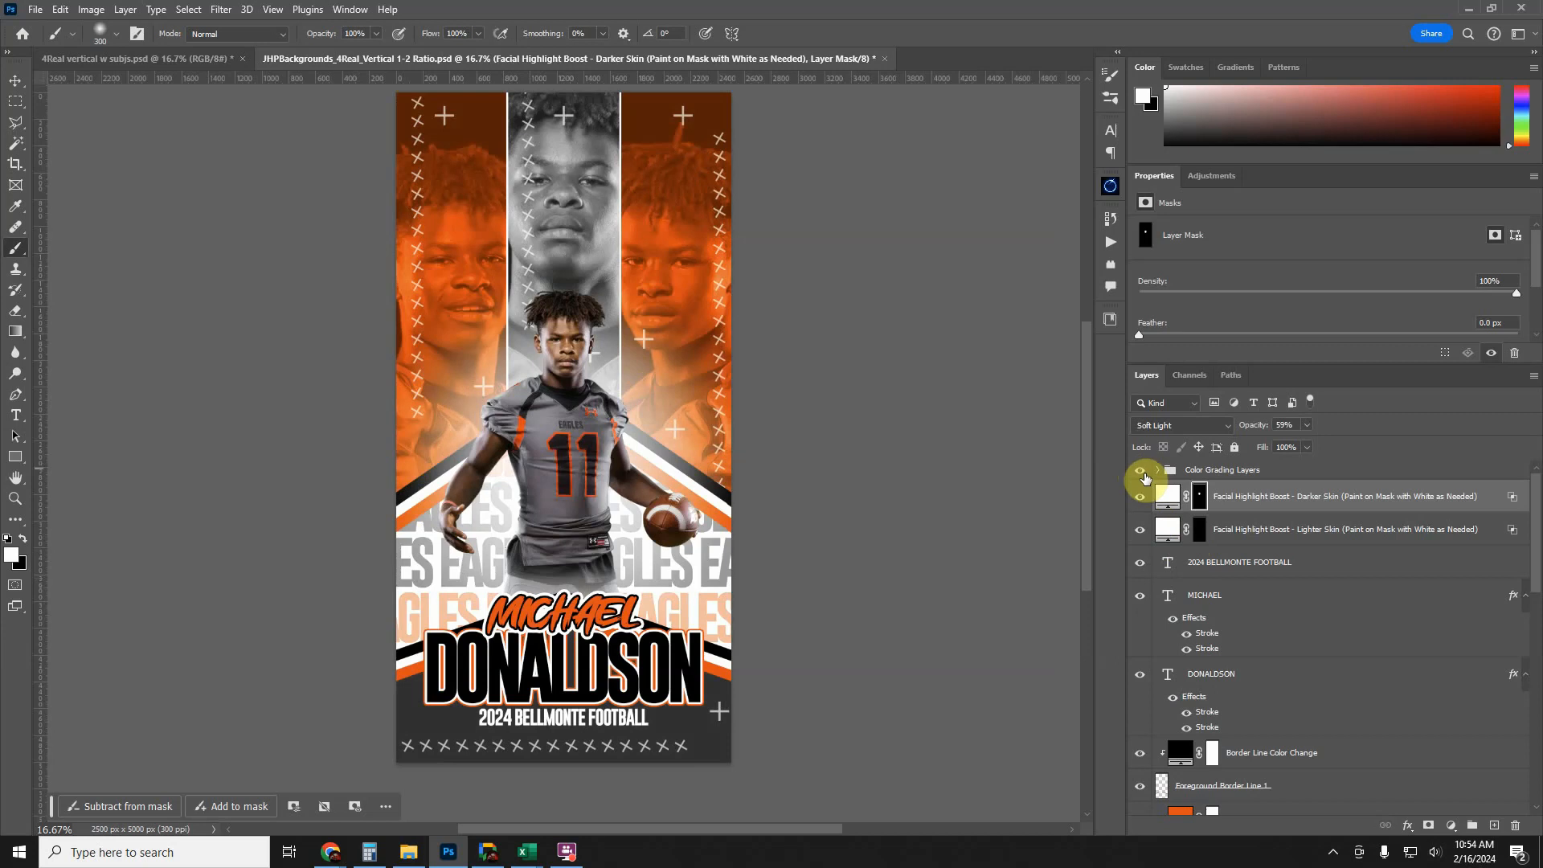
pyautogui.click(1144, 477)
pyautogui.click(1142, 473)
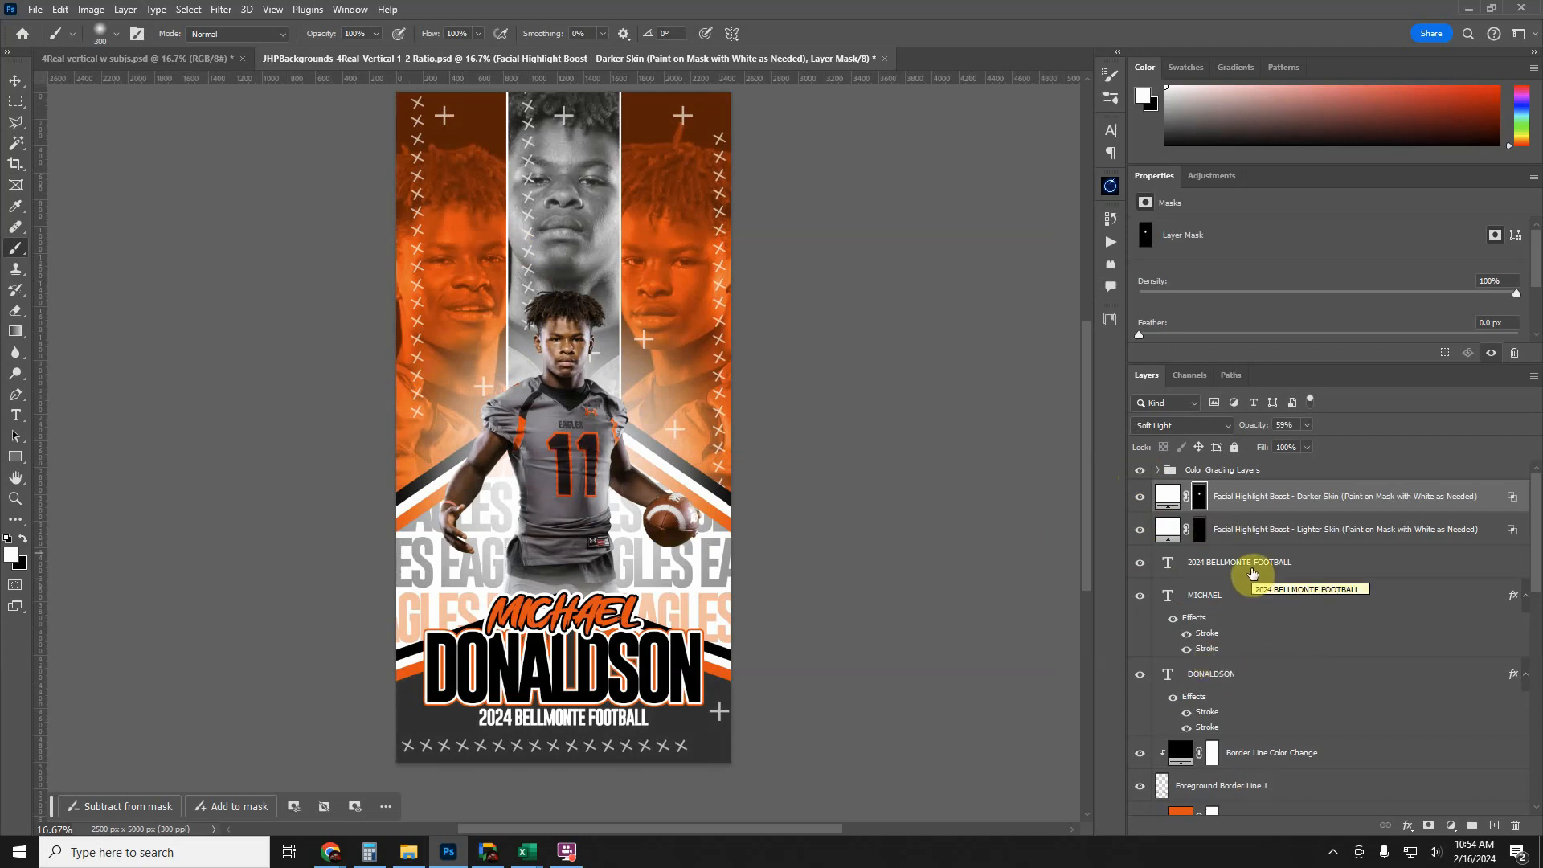
pyautogui.scroll(-1, 1257, 663)
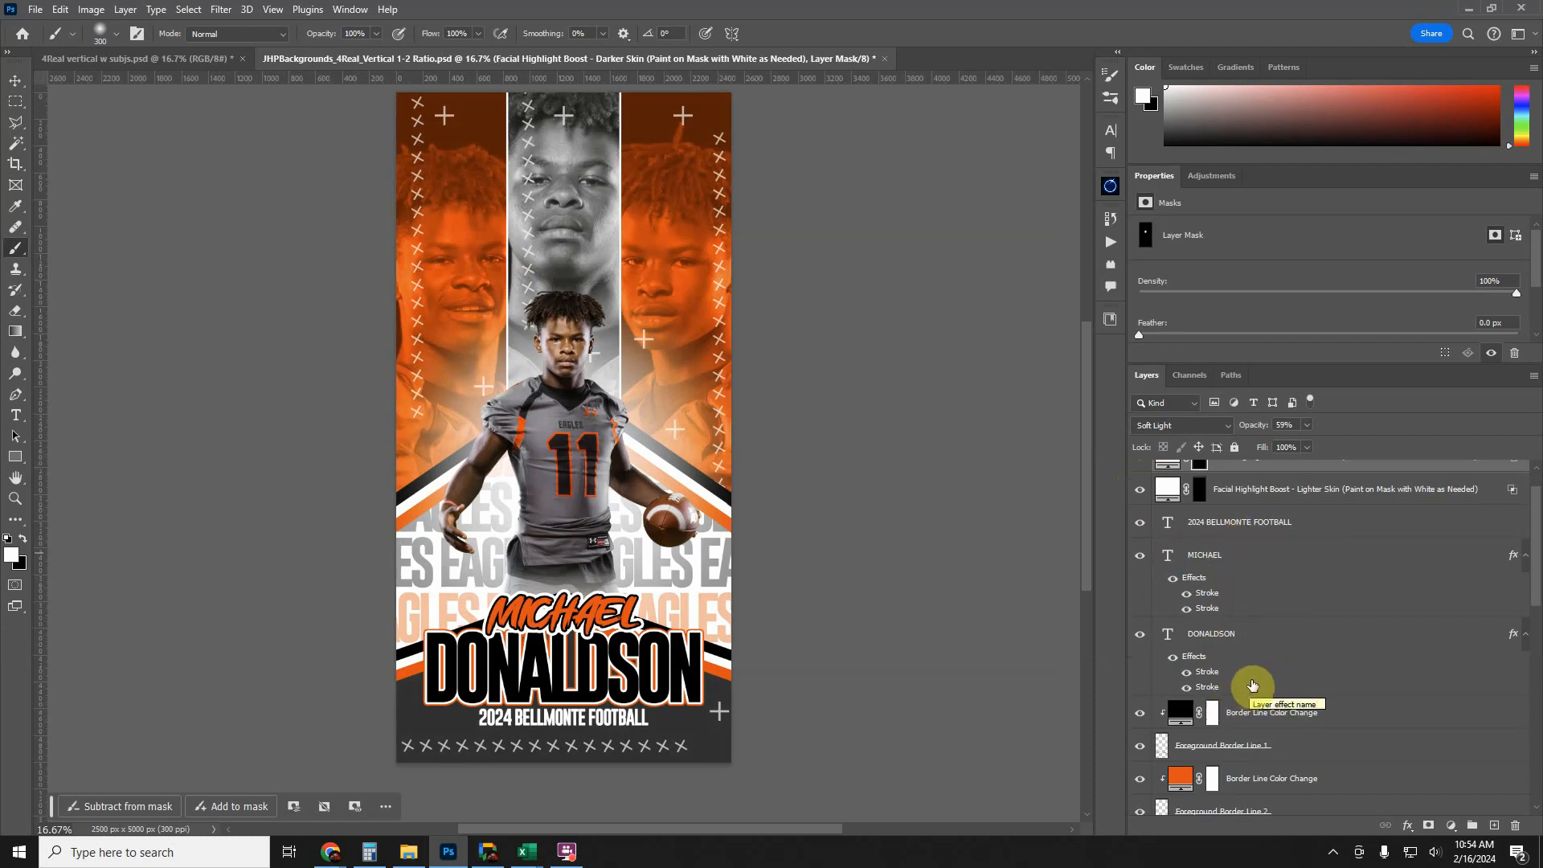
pyautogui.scroll(1, 1243, 617)
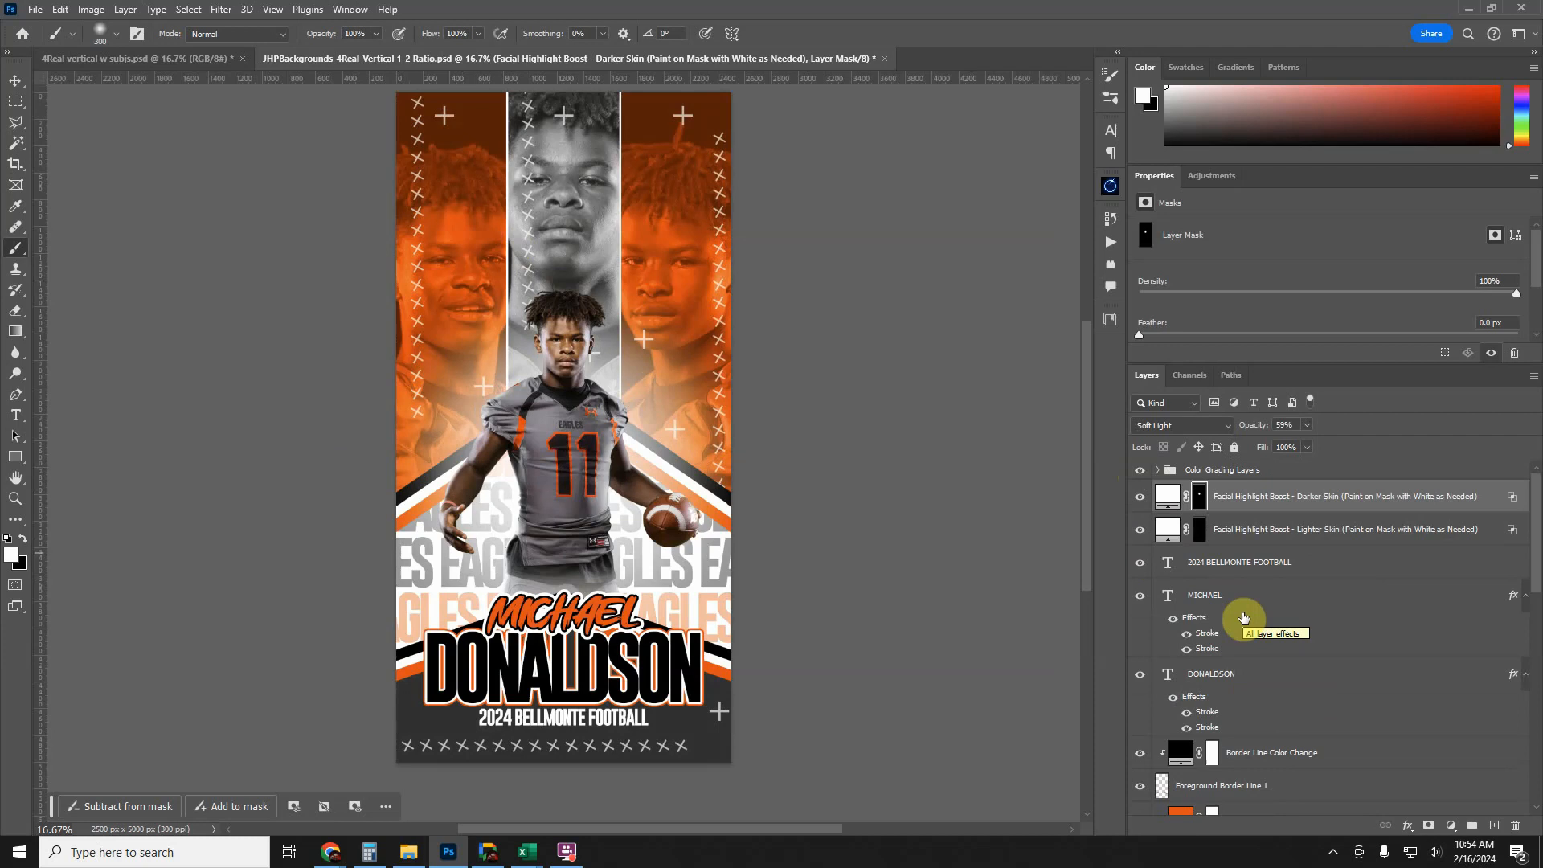